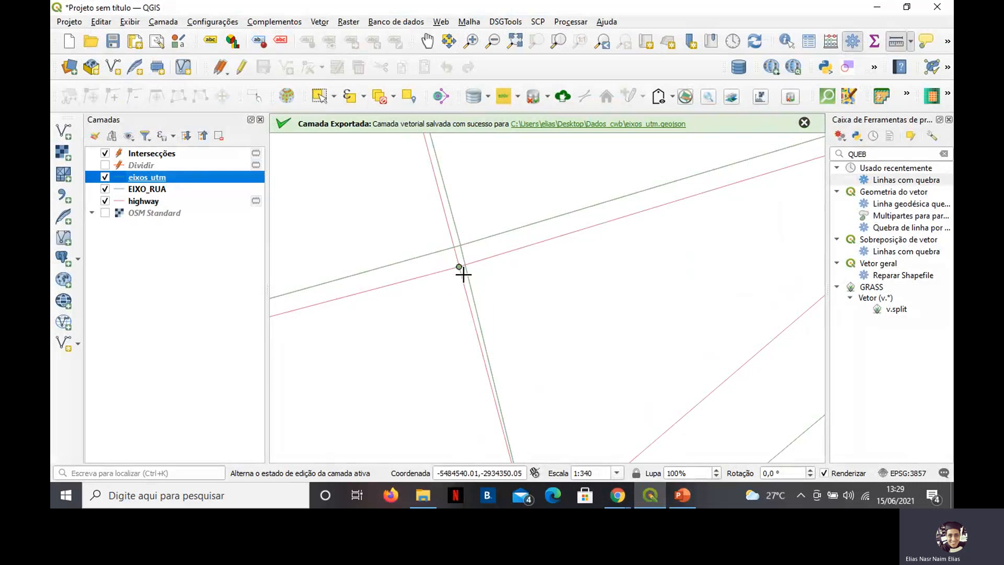
Examine the offset between the street-axis lines at the crossing, measure from its intersection point, and close the measurement.
{"action": "scroll", "coordinate": [463, 274], "scroll_direction": "down", "scroll_amount": 2}
{"action": "scroll", "coordinate": [463, 274], "scroll_direction": "up", "scroll_amount": 2}
{"action": "scroll", "coordinate": [463, 274], "scroll_direction": "up", "scroll_amount": 1}
{"action": "scroll", "coordinate": [464, 274], "scroll_direction": "down", "scroll_amount": 2}
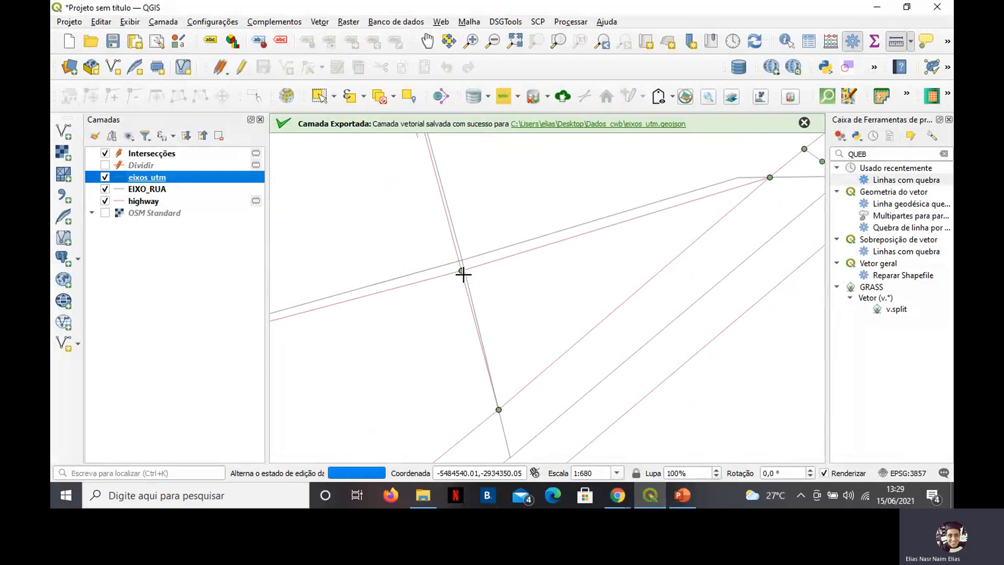
{"action": "scroll", "coordinate": [463, 274], "scroll_direction": "up", "scroll_amount": 1}
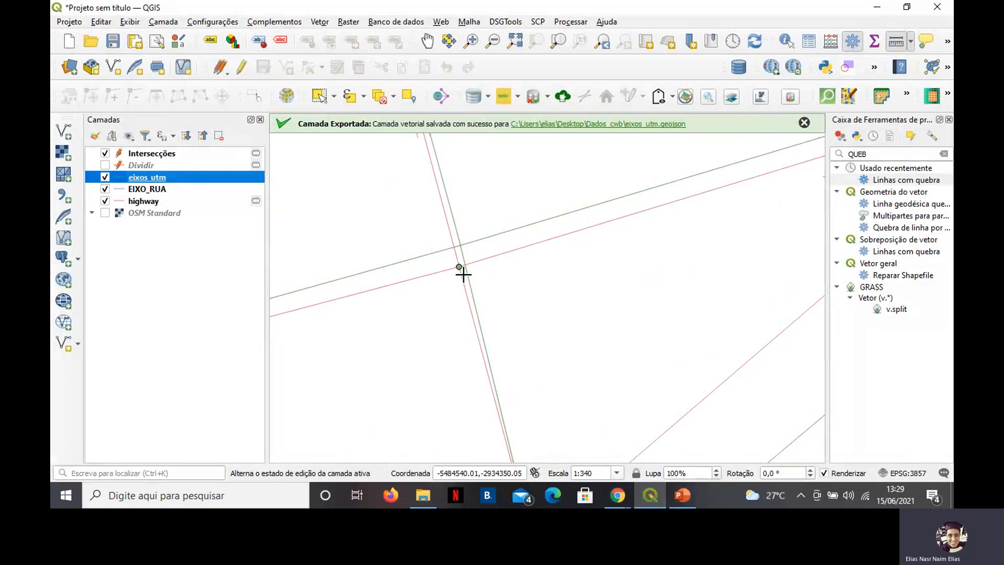
{"action": "scroll", "coordinate": [463, 274], "scroll_direction": "up", "scroll_amount": 1}
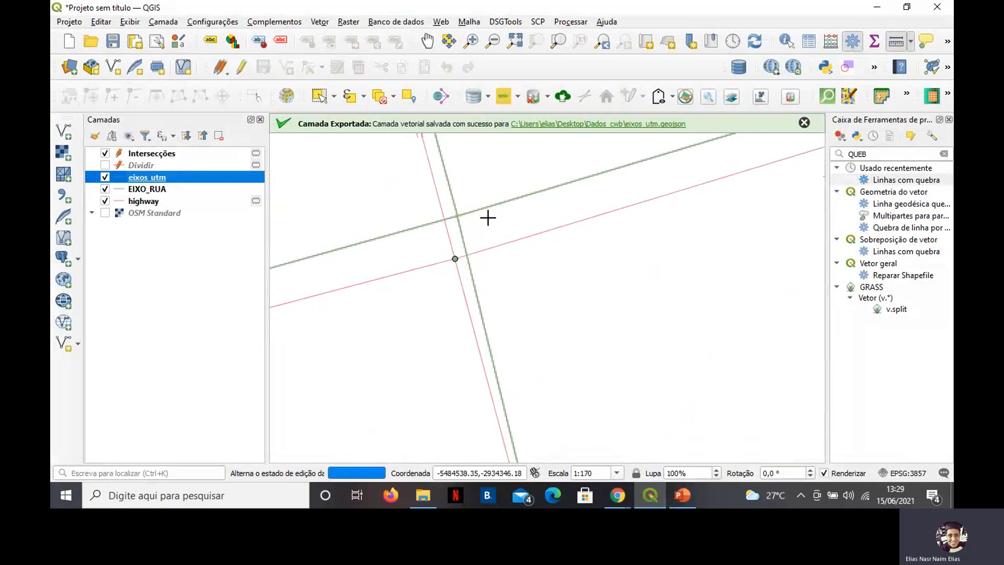
{"action": "left_click_drag", "start_coordinate": [491, 219], "coordinate": [541, 260]}
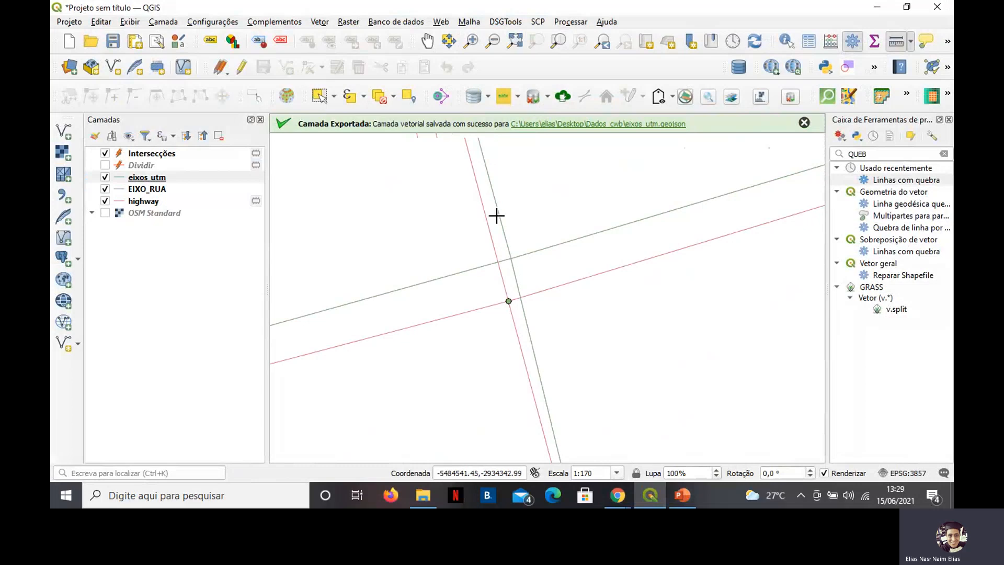
{"action": "left_click", "coordinate": [507, 297]}
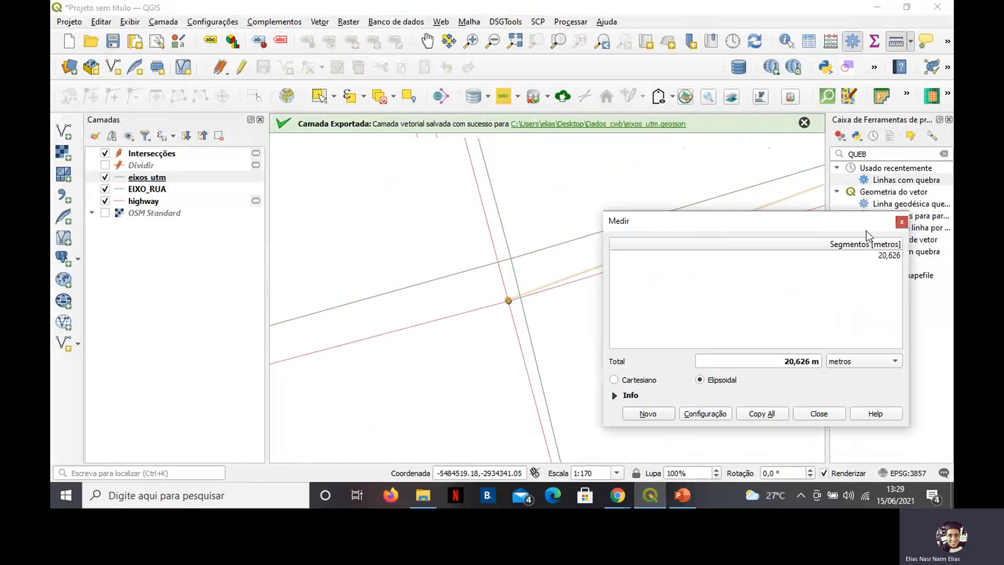
{"action": "left_click", "coordinate": [902, 222]}
{"action": "left_click", "coordinate": [901, 228]}
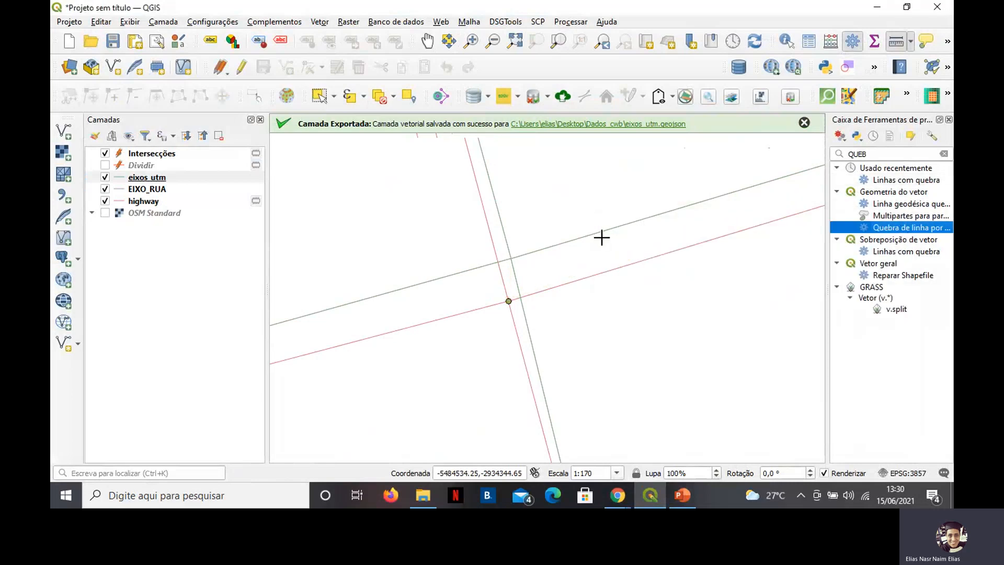
Set the project coordinate reference system to SIRGAS 2000 / UTM zone 22S (EPSG:31982).
{"action": "scroll", "coordinate": [596, 237], "scroll_direction": "down", "scroll_amount": 2}
{"action": "scroll", "coordinate": [596, 238], "scroll_direction": "up", "scroll_amount": 2}
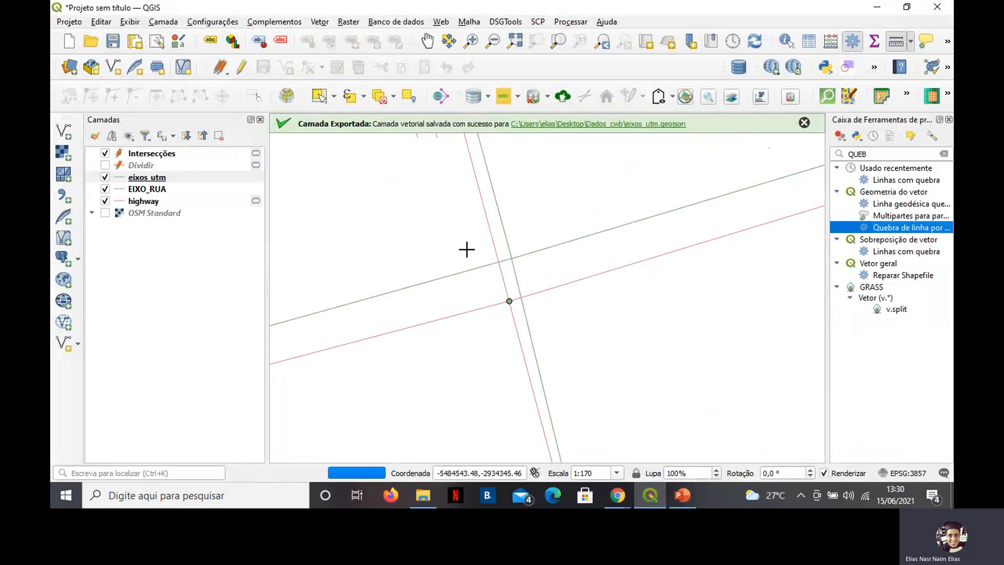
{"action": "scroll", "coordinate": [488, 252], "scroll_direction": "up", "scroll_amount": 1}
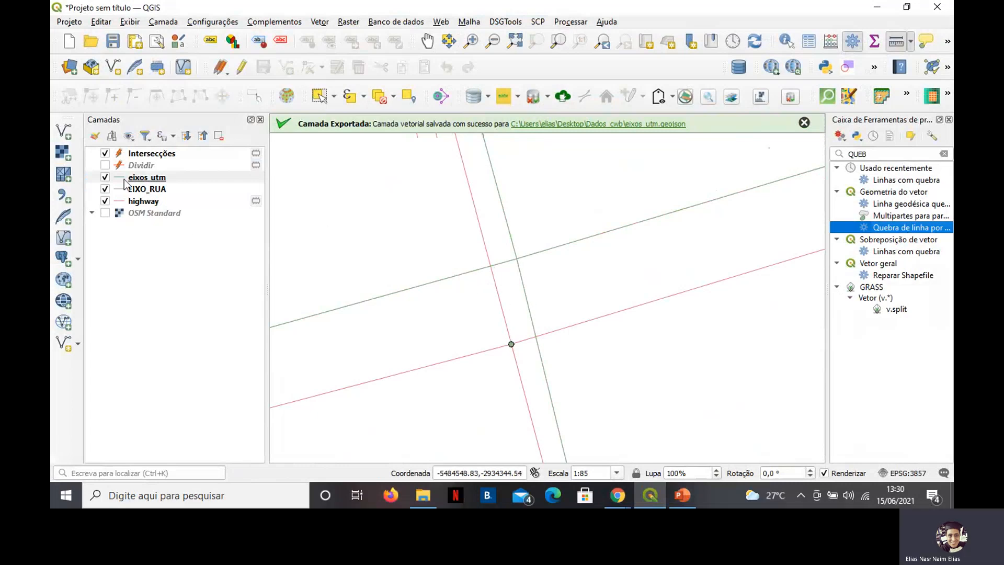
{"action": "scroll", "coordinate": [363, 279], "scroll_direction": "down", "scroll_amount": 1}
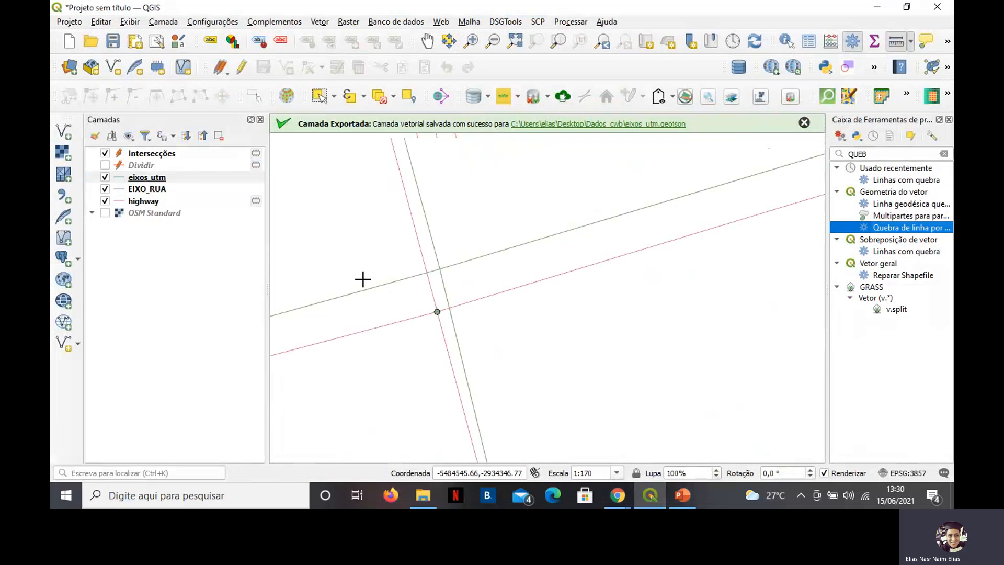
{"action": "scroll", "coordinate": [376, 288], "scroll_direction": "up", "scroll_amount": 1}
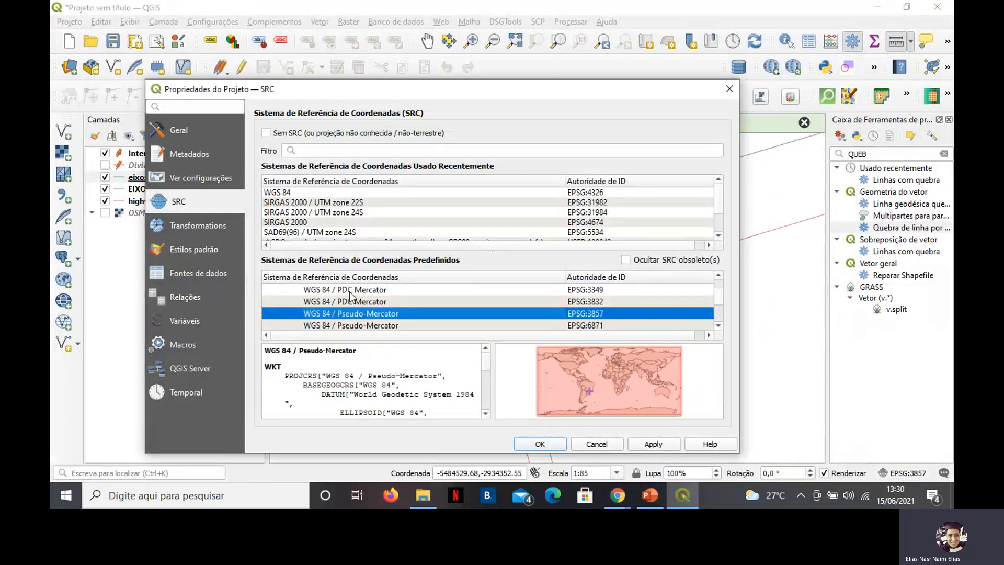
{"action": "left_click", "coordinate": [331, 205]}
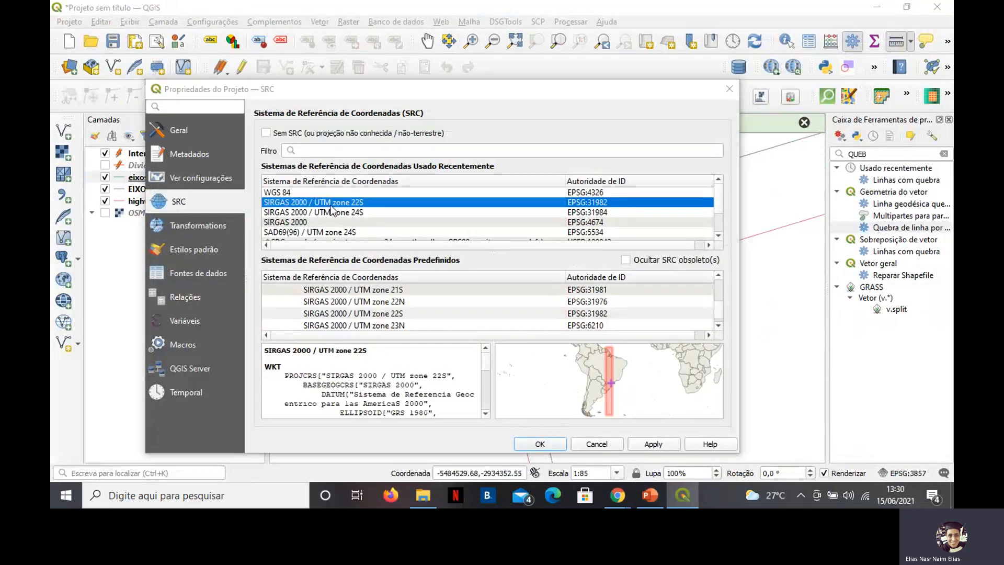
{"action": "left_click", "coordinate": [654, 444]}
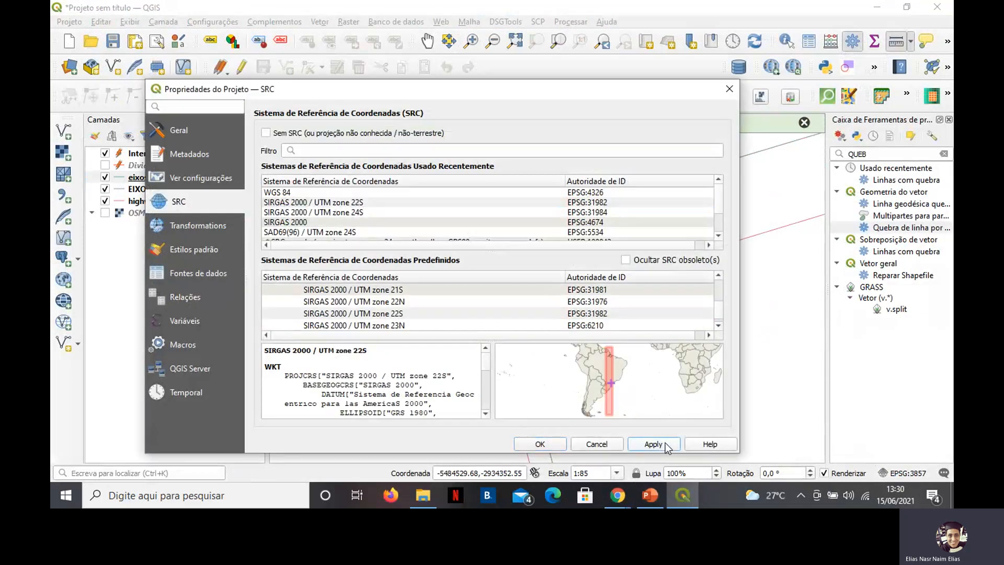
{"action": "left_click", "coordinate": [540, 444]}
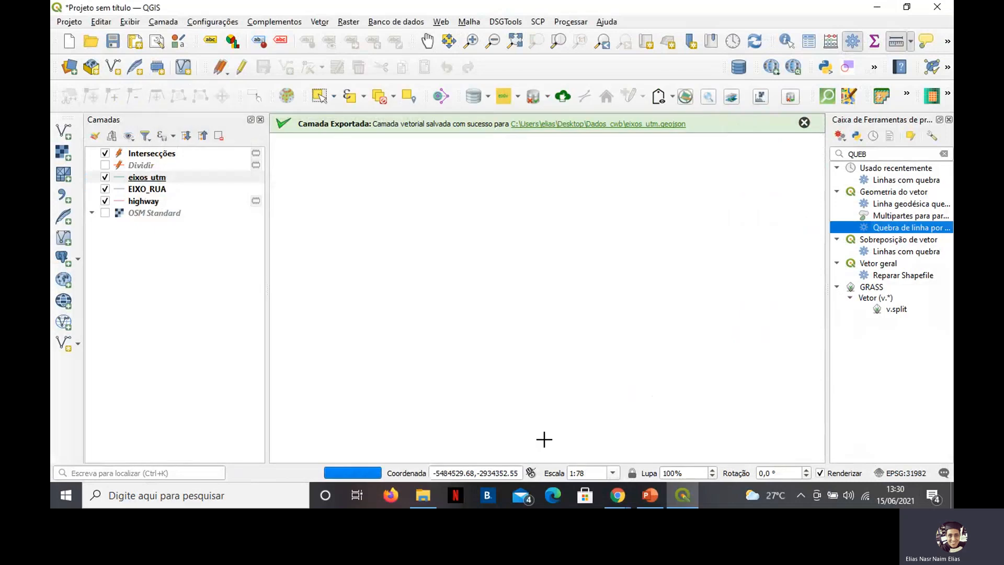
Bring the eixos_utm layer back into view and compare its lines with the other street layers near the intersection points, toggling its visibility.
{"action": "right_click", "coordinate": [146, 183]}
{"action": "left_click", "coordinate": [174, 187]}
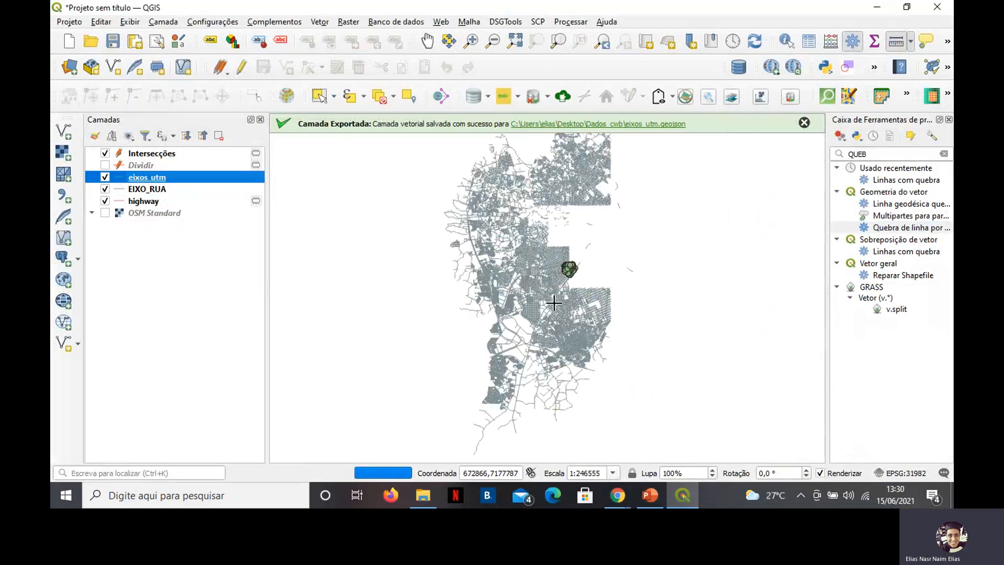
{"action": "scroll", "coordinate": [569, 268], "scroll_direction": "up", "scroll_amount": 5}
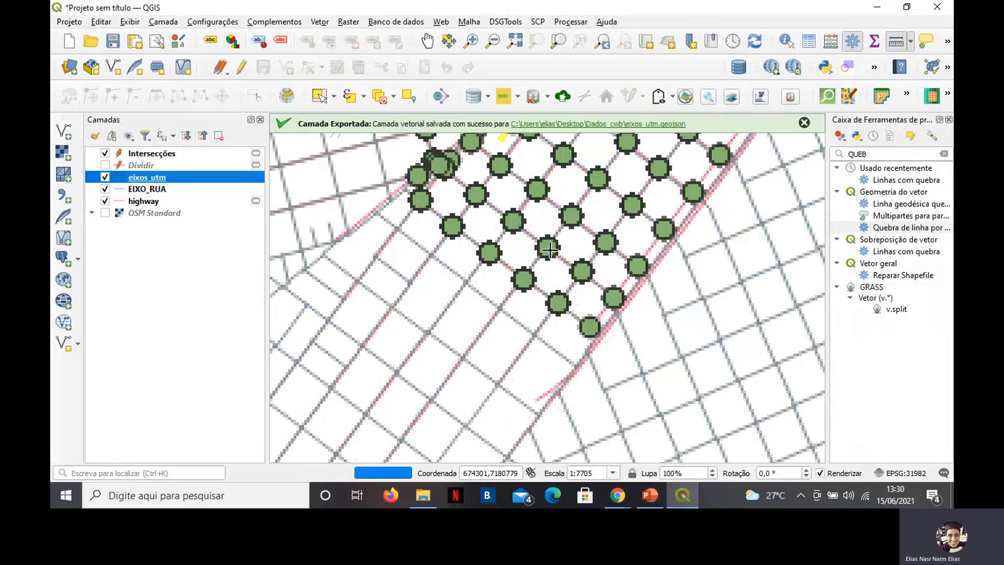
{"action": "scroll", "coordinate": [523, 288], "scroll_direction": "up", "scroll_amount": 2}
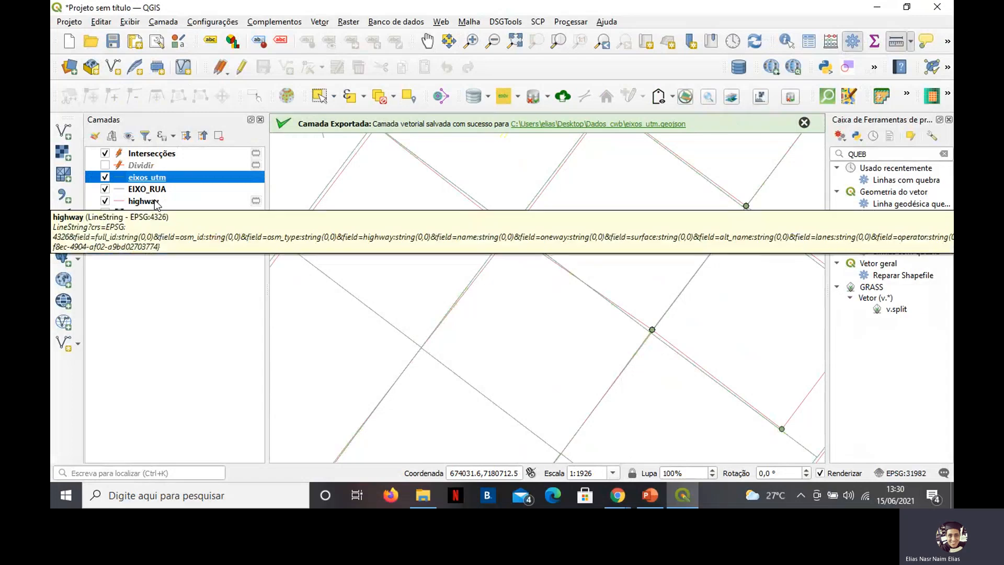
{"action": "left_click", "coordinate": [104, 178]}
{"action": "left_click", "coordinate": [104, 177]}
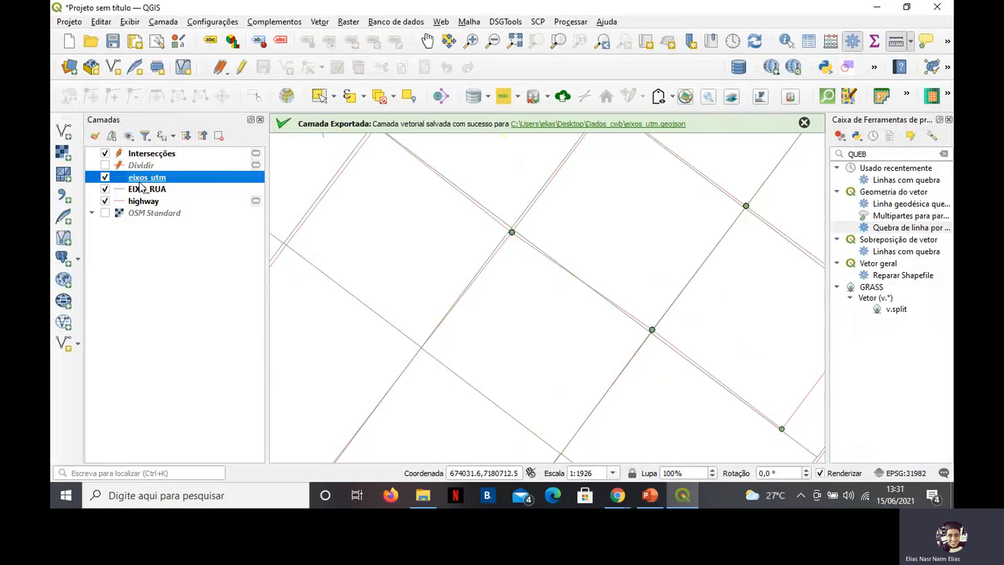
Fit the map to the eixos_utm layer and hide the EIXO_RUA layer.
{"action": "right_click", "coordinate": [141, 184]}
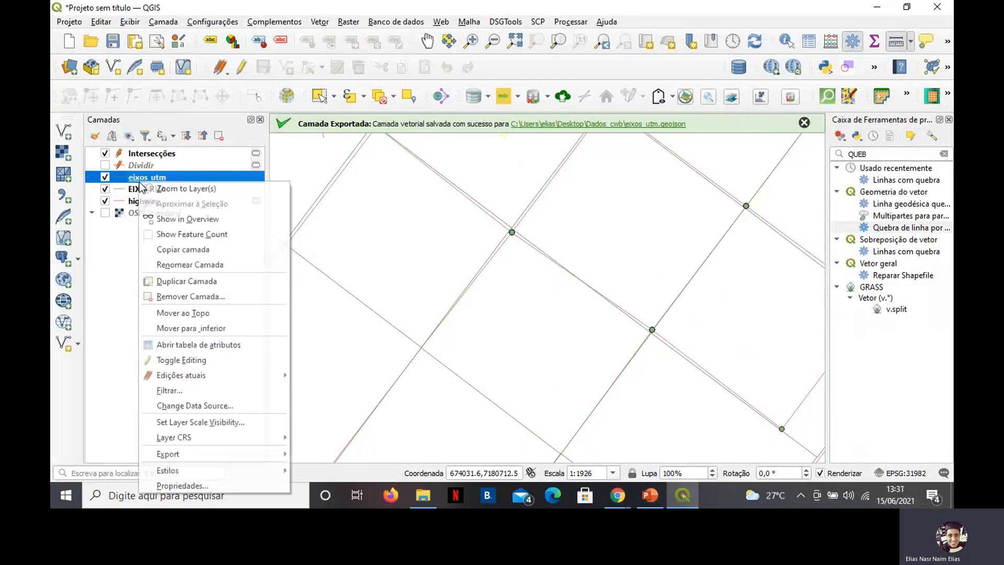
{"action": "left_click", "coordinate": [177, 188]}
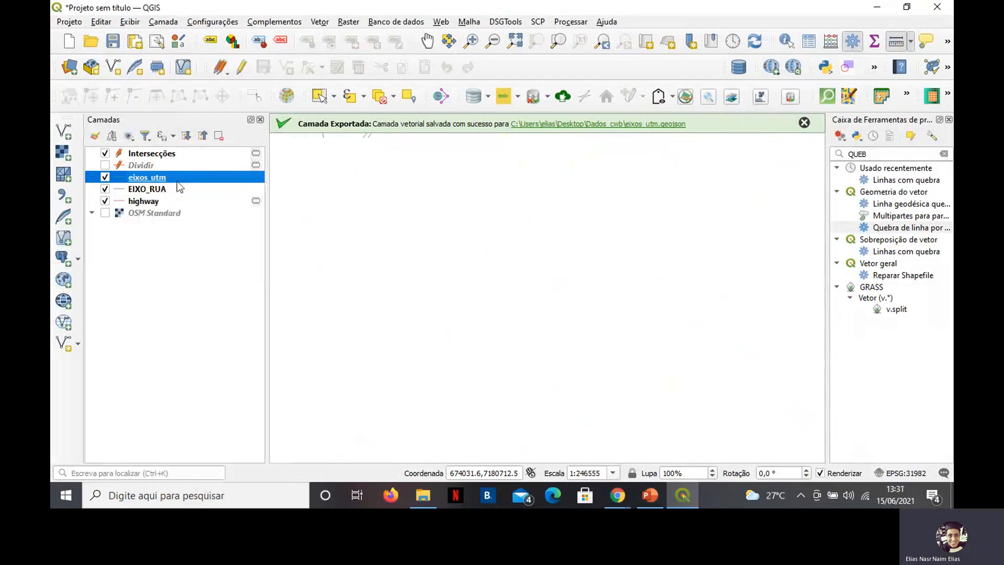
{"action": "left_click", "coordinate": [104, 189]}
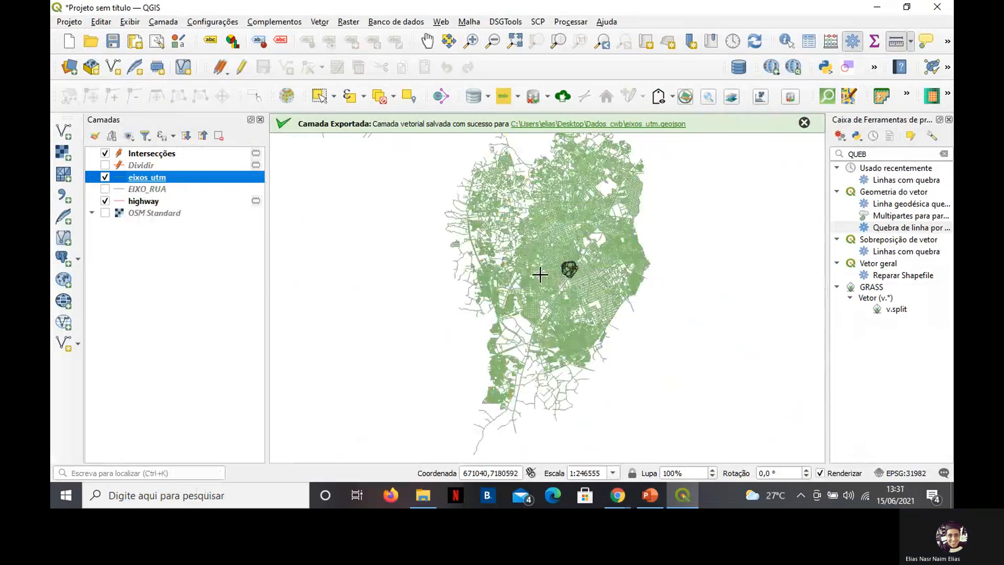
{"action": "scroll", "coordinate": [539, 274], "scroll_direction": "up", "scroll_amount": 2}
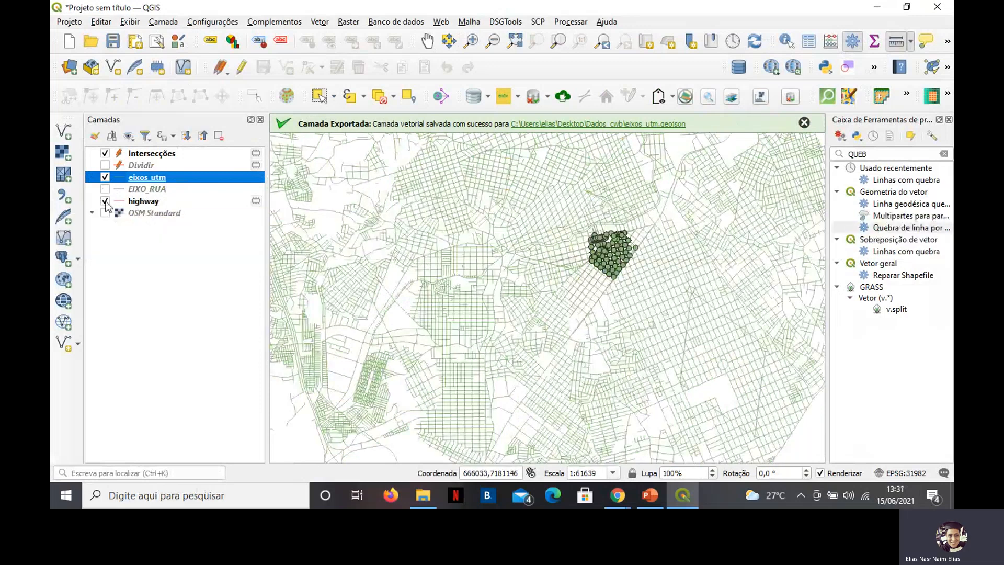
Export the highway layer as GeoJSON to highway_utm22 in the Dados_cwb folder, using the project CRS EPSG:31982 - SIRGAS 2000 / UTM zone 22S.
{"action": "right_click", "coordinate": [135, 202]}
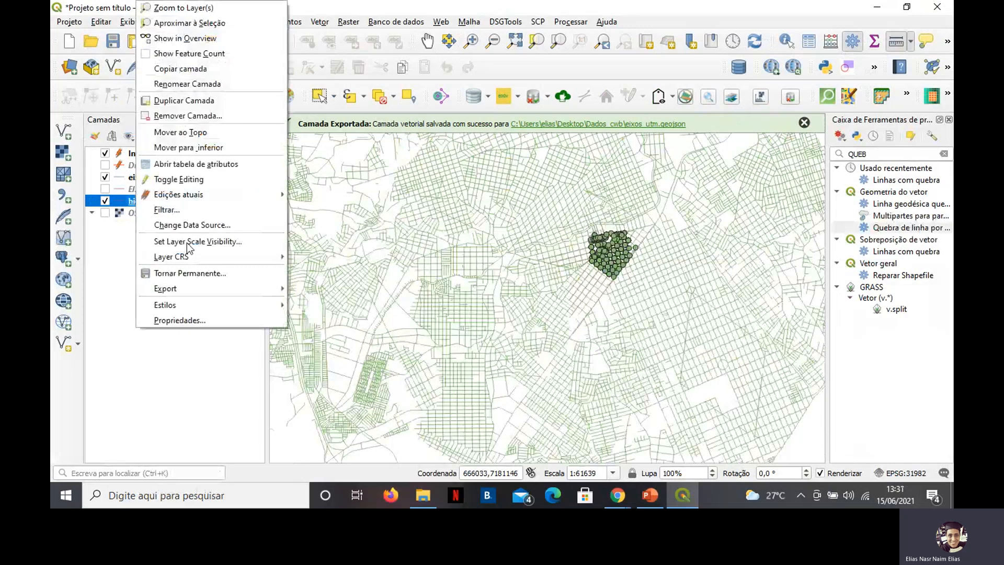
{"action": "left_click", "coordinate": [204, 318]}
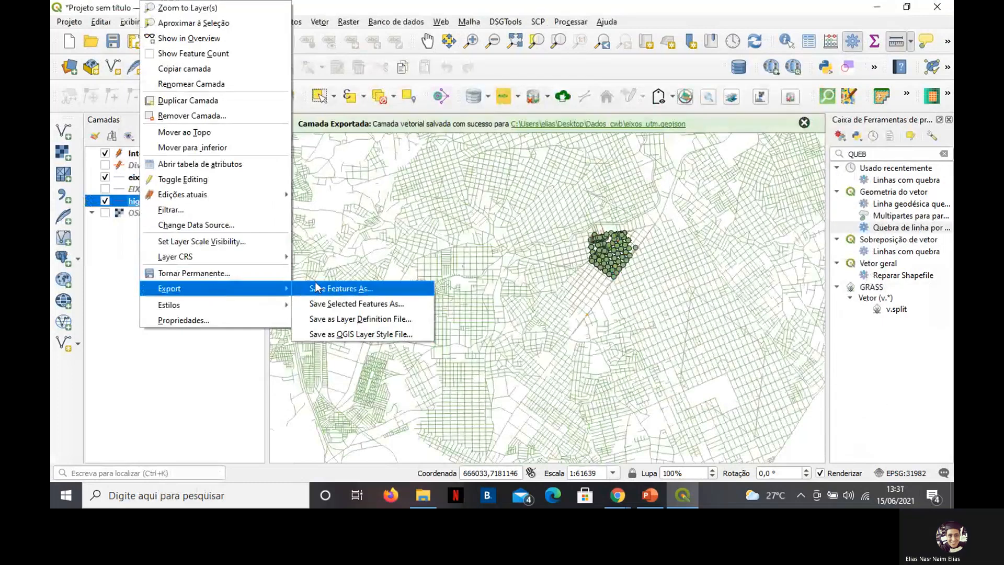
{"action": "left_click", "coordinate": [316, 287]}
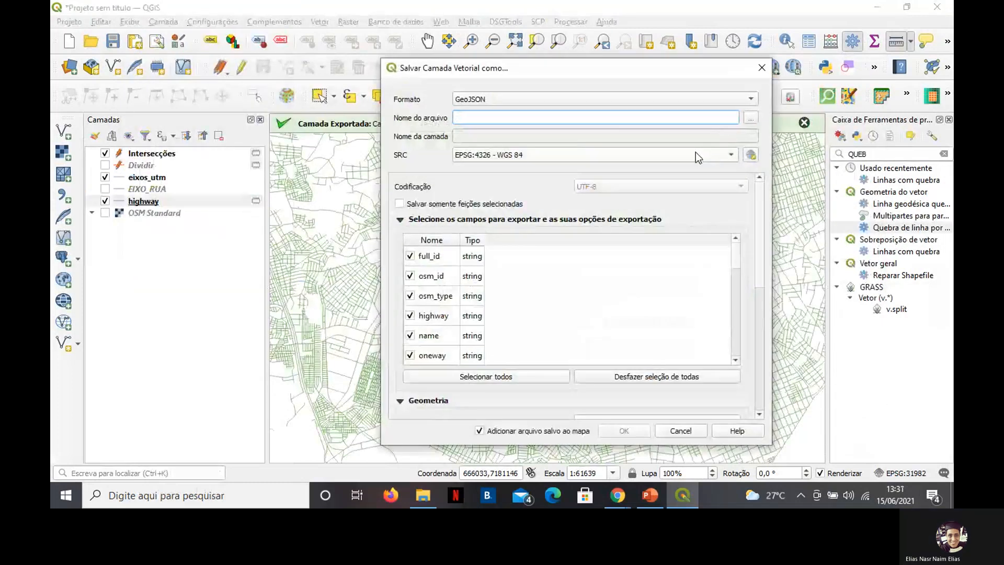
{"action": "left_click", "coordinate": [695, 152]}
{"action": "left_click", "coordinate": [605, 164]}
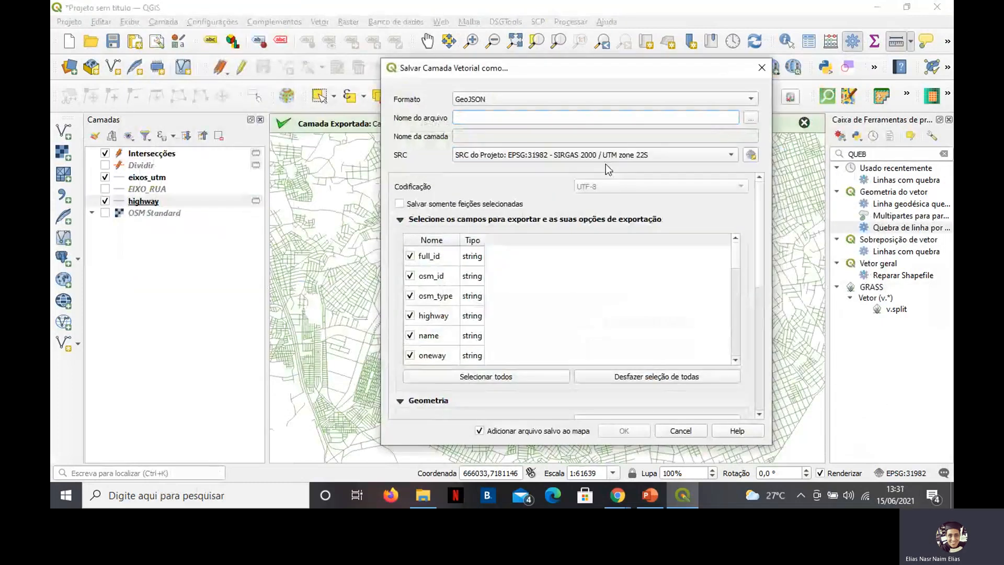
{"action": "left_click", "coordinate": [749, 119]}
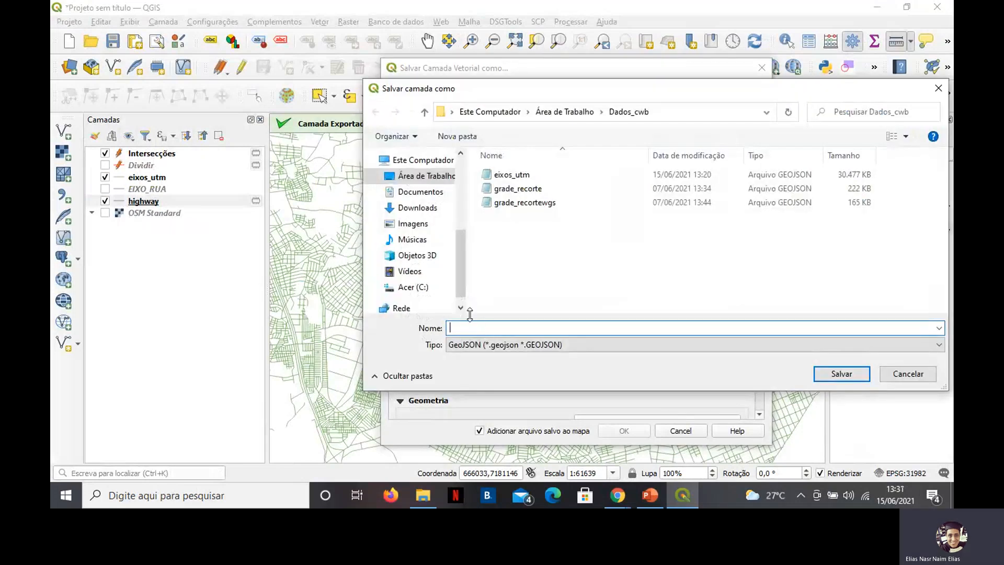
{"action": "type", "text": "highway_utm22"}
{"action": "left_click", "coordinate": [856, 378]}
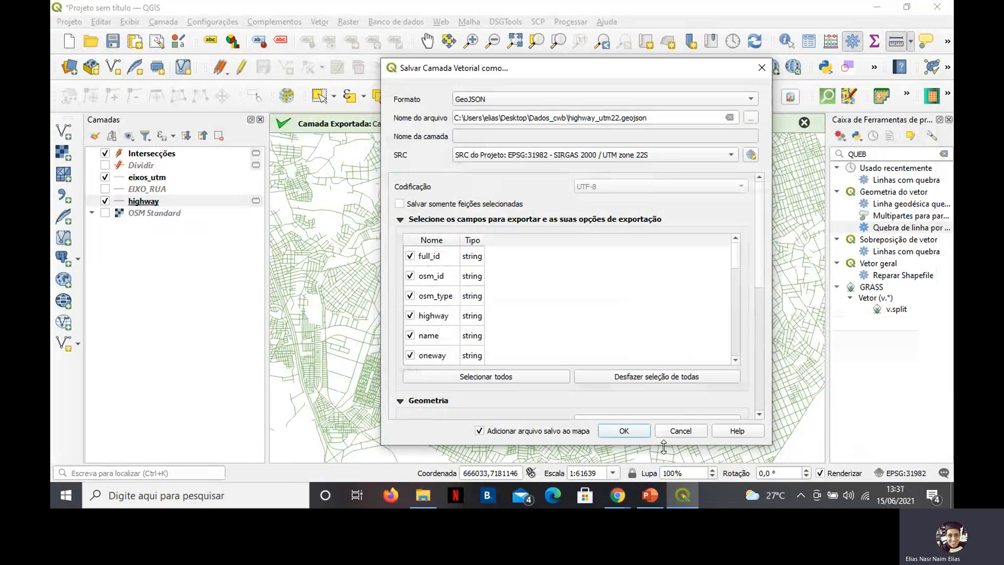
{"action": "left_click", "coordinate": [613, 434]}
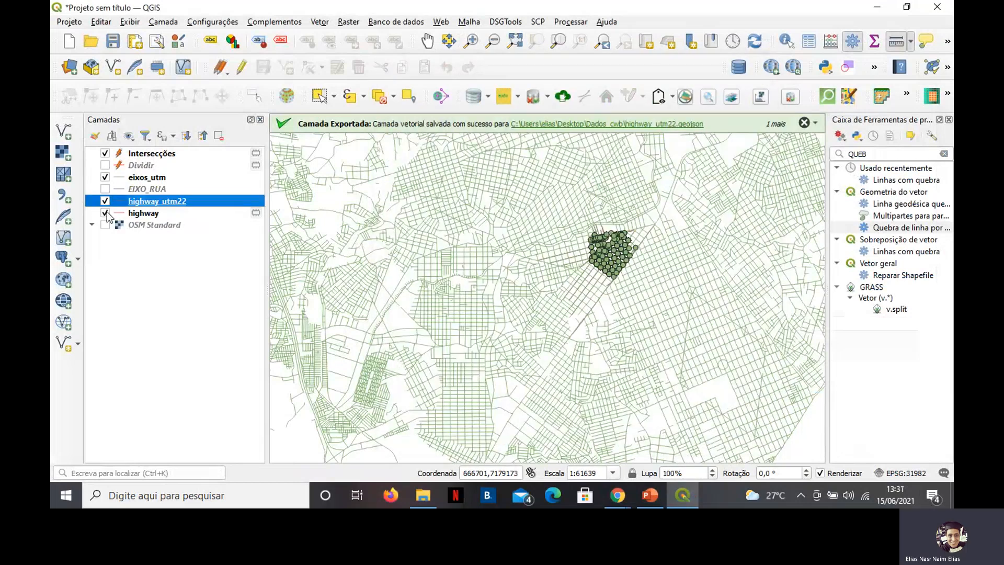
Hide the original highway layer and the Intersecções layer, keeping highway_utm22 and eixos_utm shown.
{"action": "left_click", "coordinate": [106, 213]}
{"action": "left_click", "coordinate": [102, 200]}
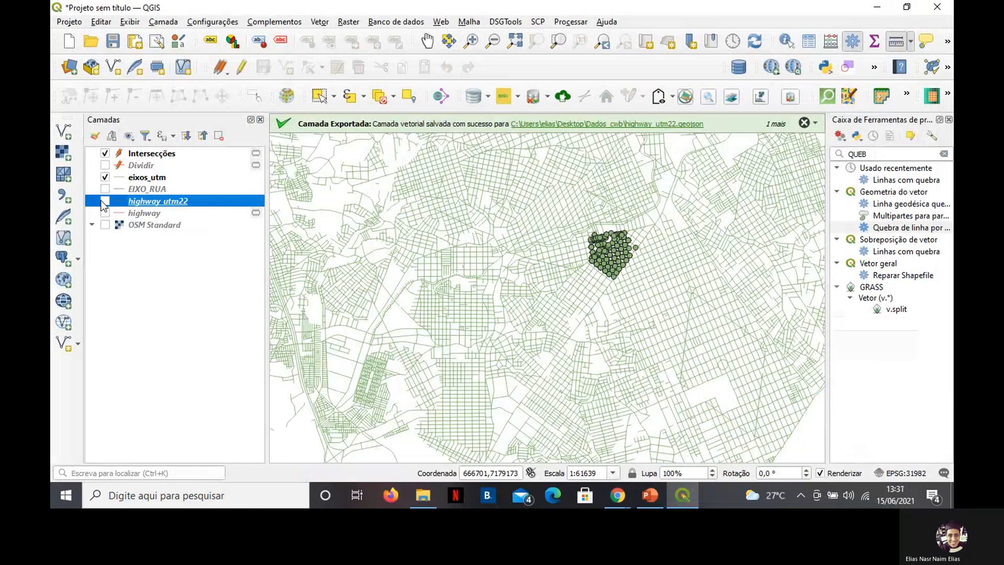
{"action": "left_click", "coordinate": [102, 201]}
{"action": "left_click", "coordinate": [105, 153]}
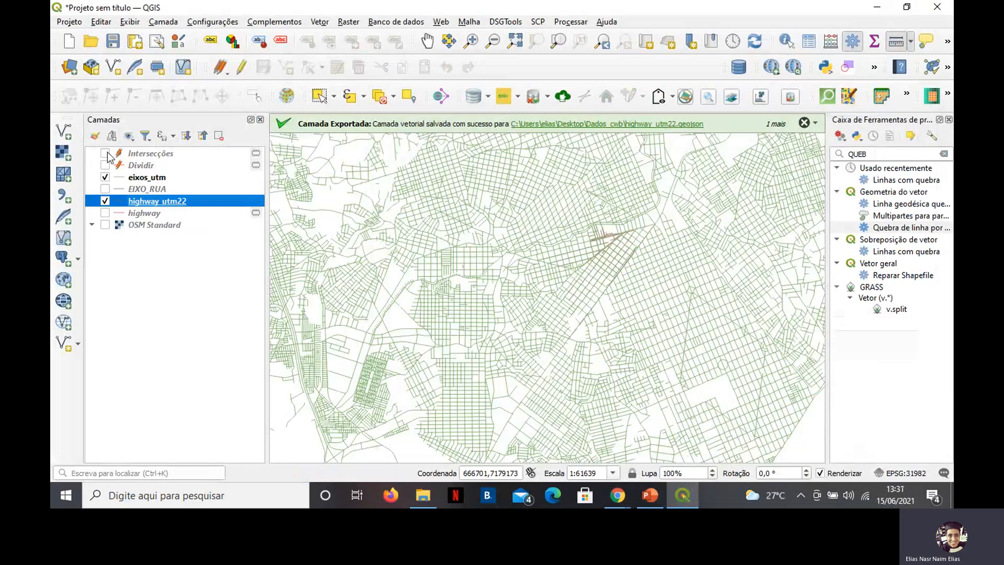
Examine a street crossing up close to compare the eixos_utm lines with the highway_utm22 lines.
{"action": "scroll", "coordinate": [604, 259], "scroll_direction": "up", "scroll_amount": 4}
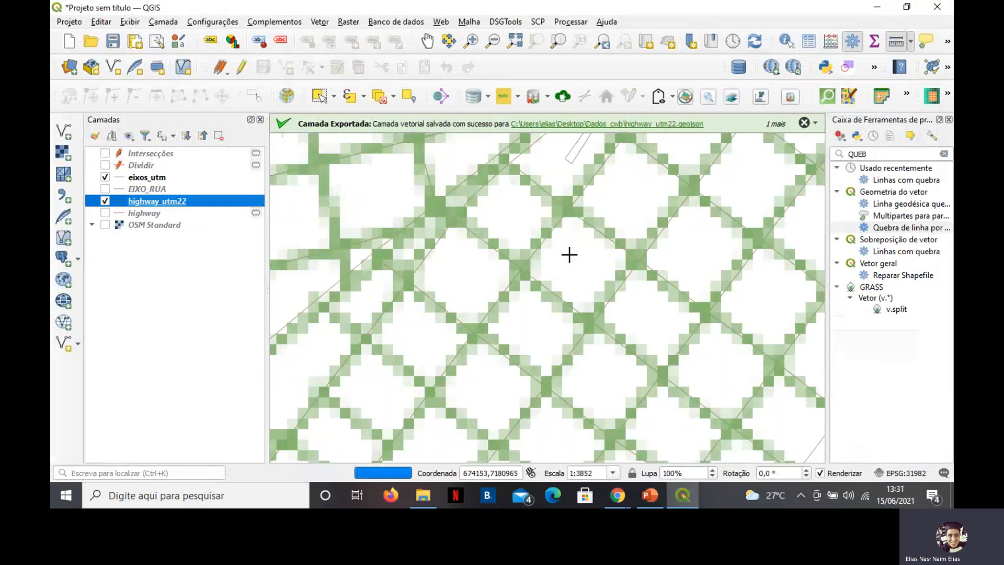
{"action": "scroll", "coordinate": [570, 224], "scroll_direction": "down", "scroll_amount": 2}
{"action": "scroll", "coordinate": [554, 248], "scroll_direction": "up", "scroll_amount": 4}
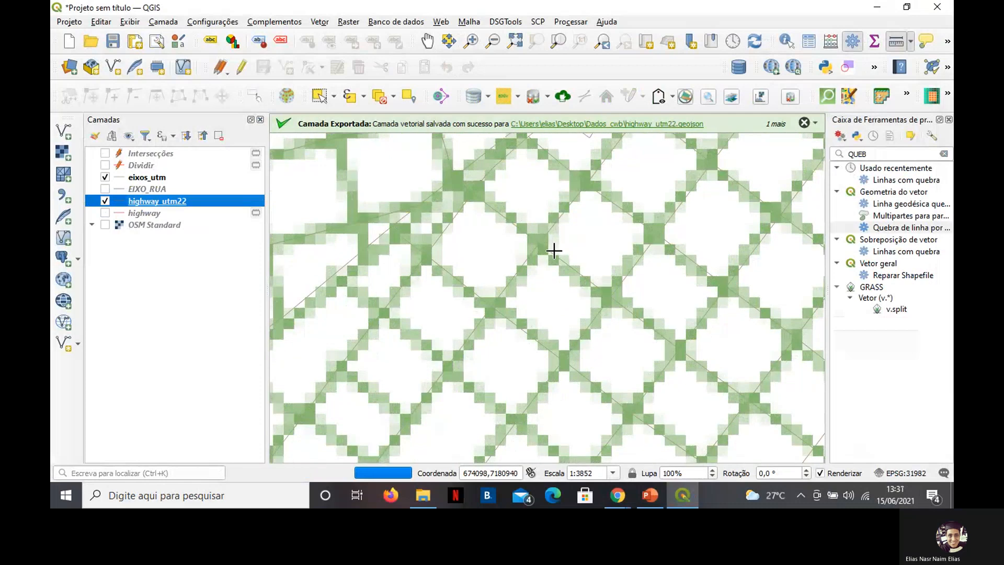
{"action": "scroll", "coordinate": [554, 250], "scroll_direction": "up", "scroll_amount": 2}
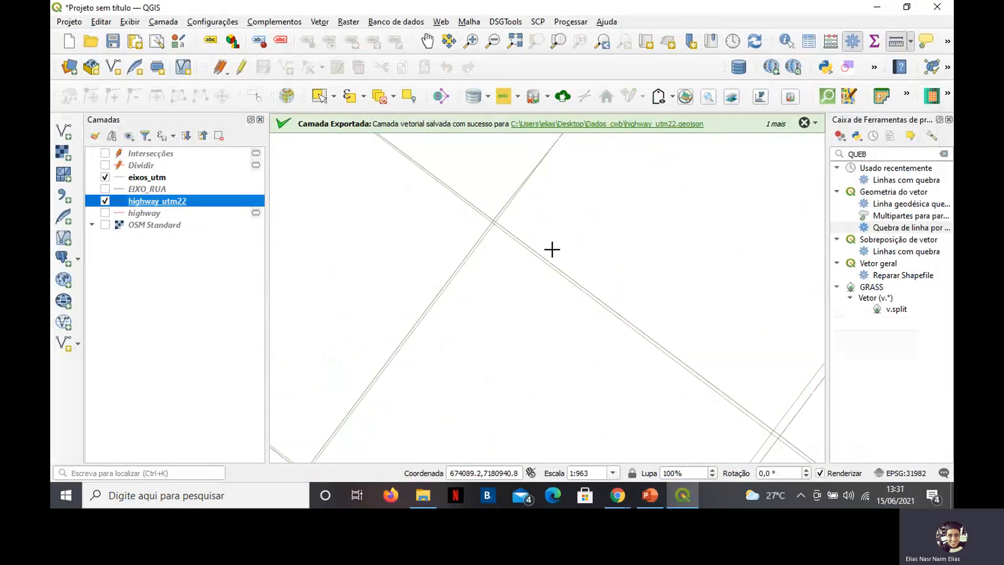
{"action": "scroll", "coordinate": [473, 209], "scroll_direction": "down", "scroll_amount": 1}
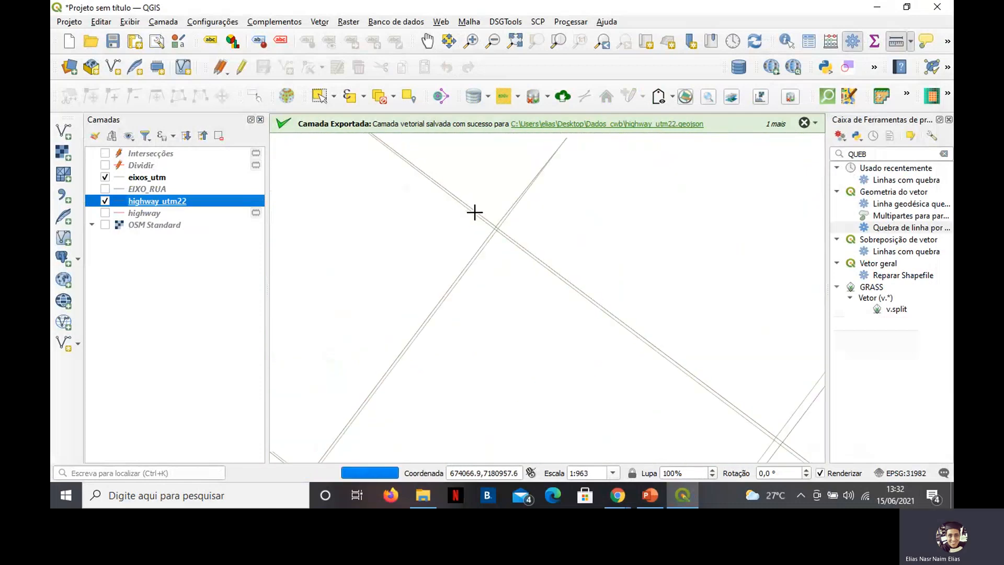
{"action": "scroll", "coordinate": [477, 212], "scroll_direction": "down", "scroll_amount": 1}
{"action": "scroll", "coordinate": [477, 213], "scroll_direction": "up", "scroll_amount": 4}
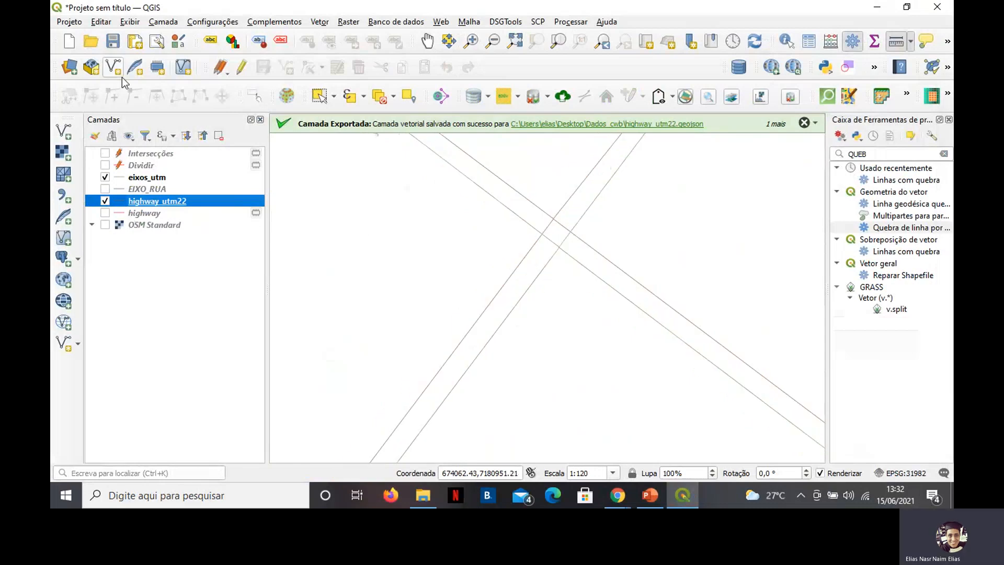
Start a new shapefile layer and assign it the project CRS, EPSG:31982 - SIRGAS 2000 / UTM zone 22S.
{"action": "scroll", "coordinate": [524, 253], "scroll_direction": "down", "scroll_amount": 1}
{"action": "scroll", "coordinate": [524, 253], "scroll_direction": "up", "scroll_amount": 1}
{"action": "left_click", "coordinate": [155, 22]}
{"action": "mouse_move", "coordinate": [191, 54]}
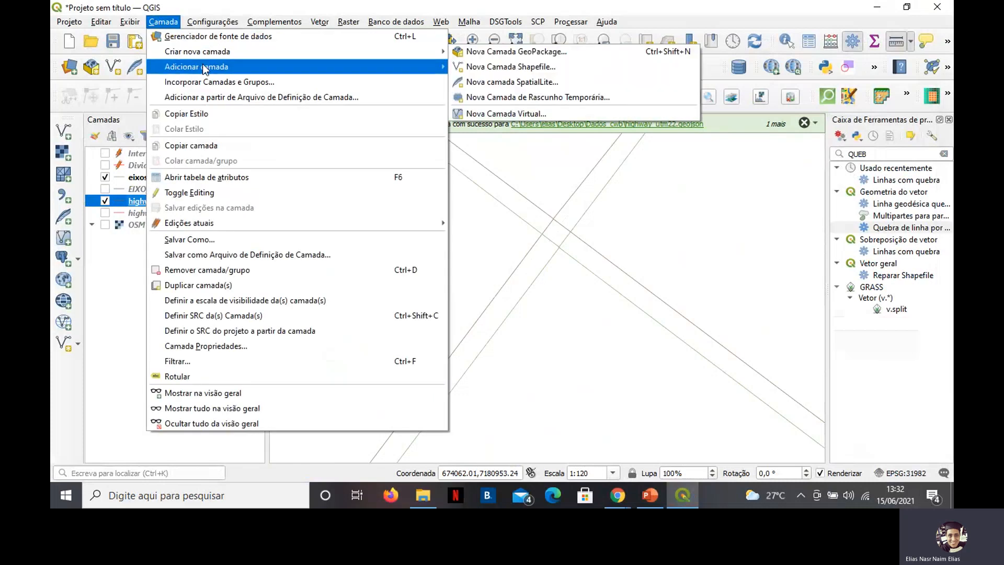
{"action": "left_click", "coordinate": [522, 68]}
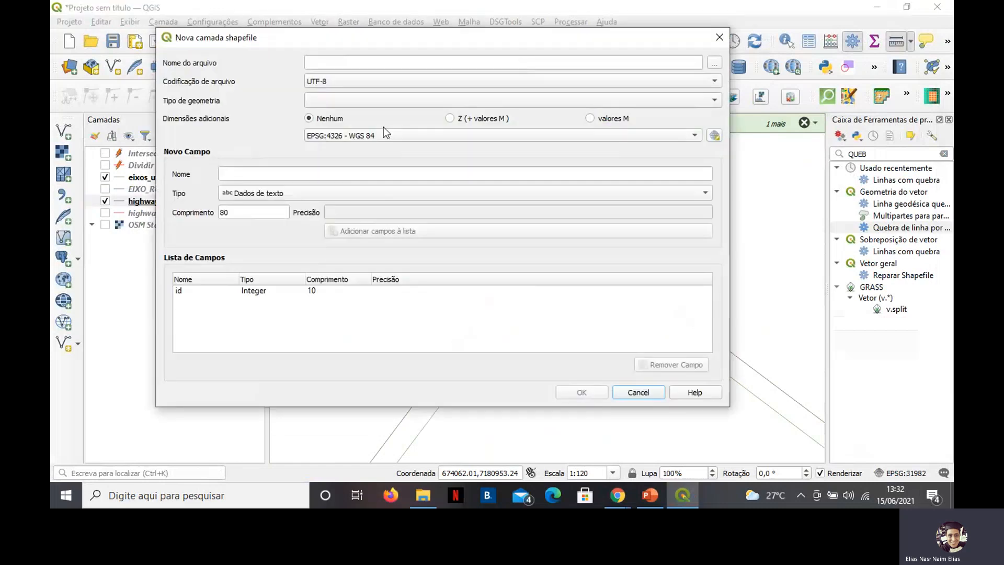
{"action": "left_click", "coordinate": [385, 135]}
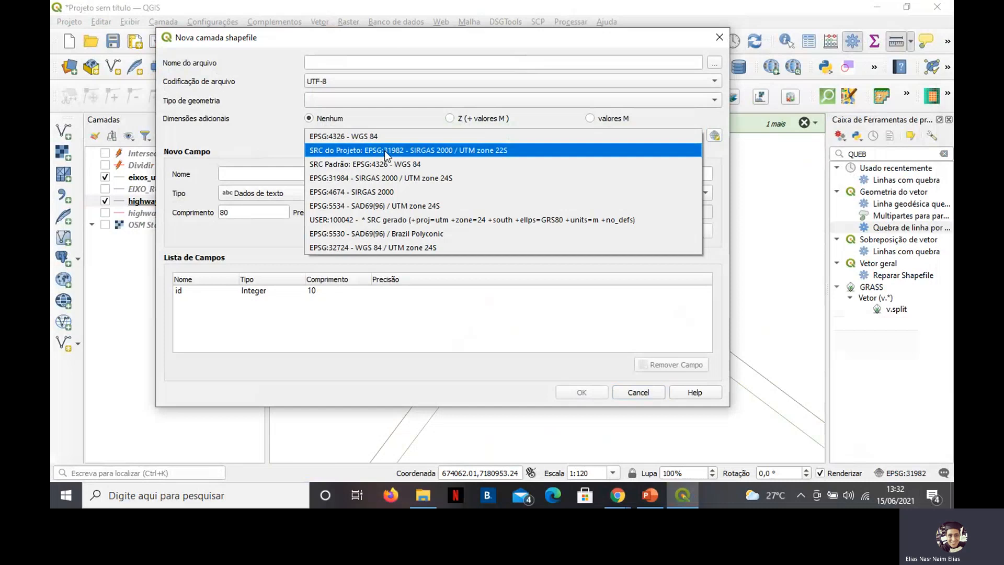
{"action": "left_click", "coordinate": [385, 151]}
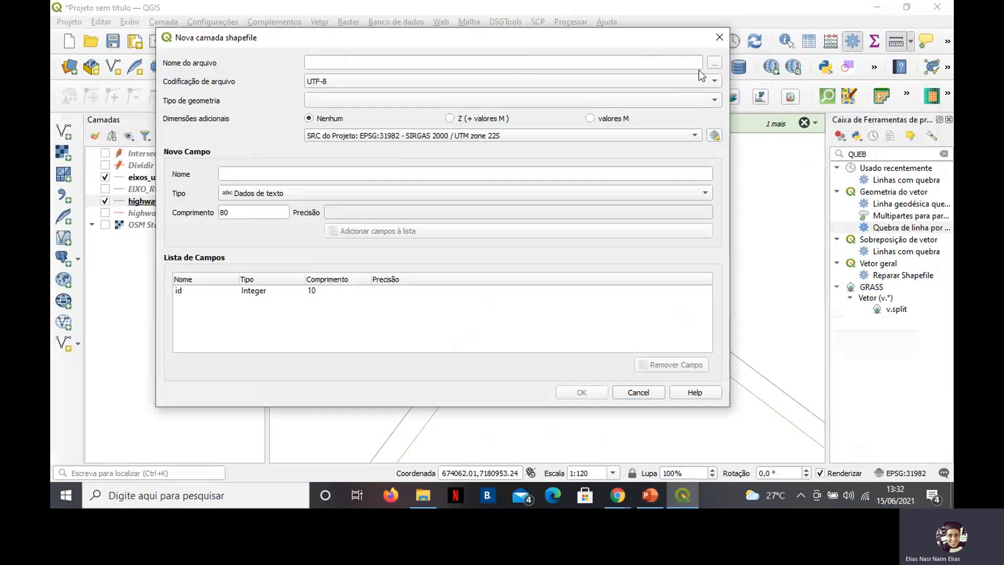
Set the new shapefile to be saved as pontos_Ref in the Dados_cwb folder.
{"action": "left_click", "coordinate": [714, 64]}
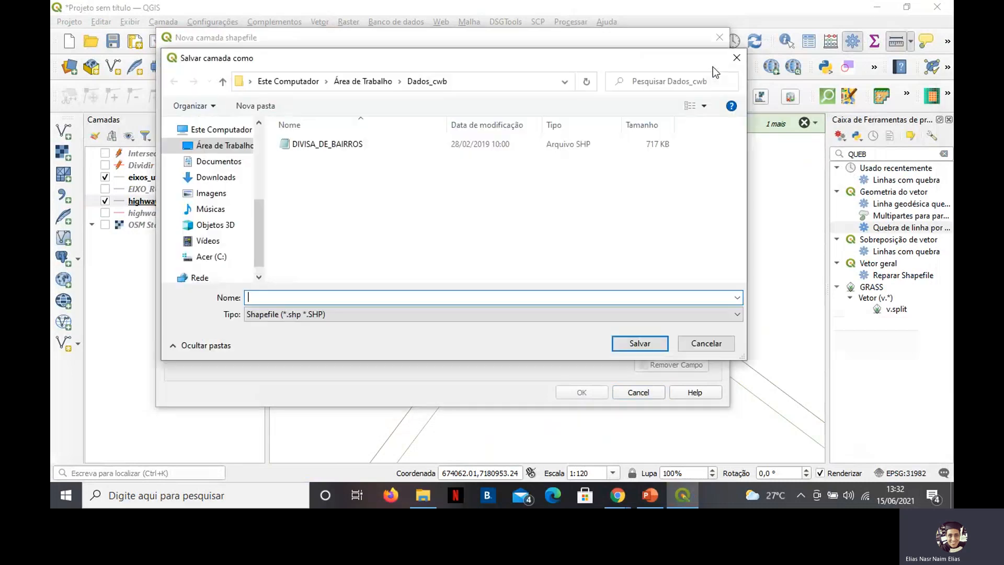
{"action": "type", "text": "r"}
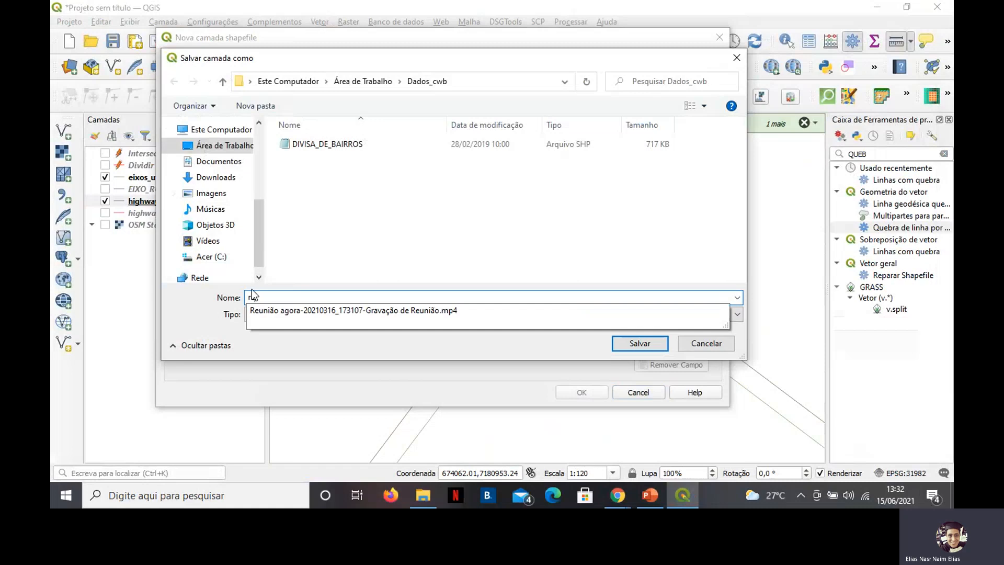
{"action": "key", "text": "BackSpace"}
{"action": "type", "text": "pontos_"}
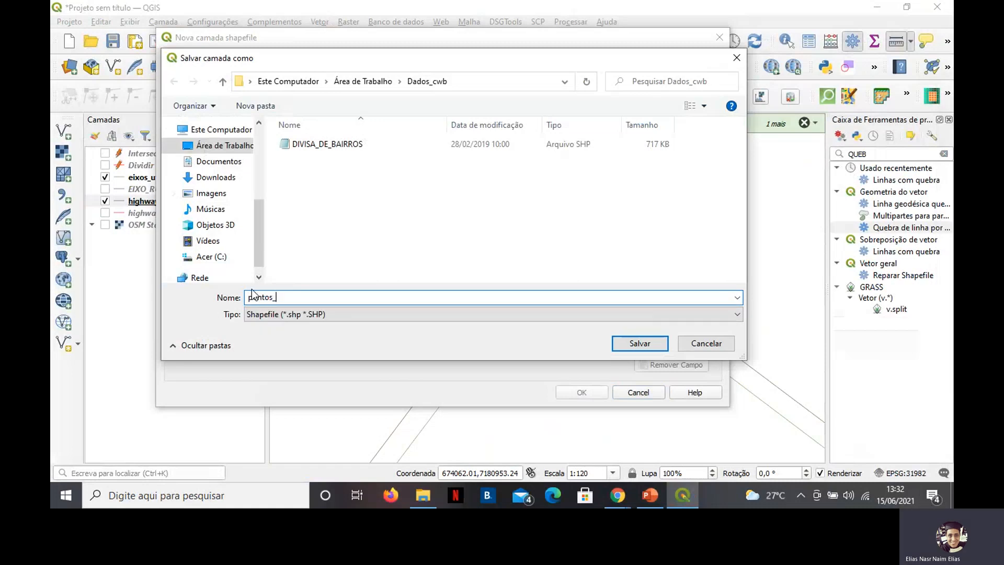
{"action": "key", "text": "Caps_Lock"}
{"action": "type", "text": "R"}
{"action": "key", "text": "Caps_Lock"}
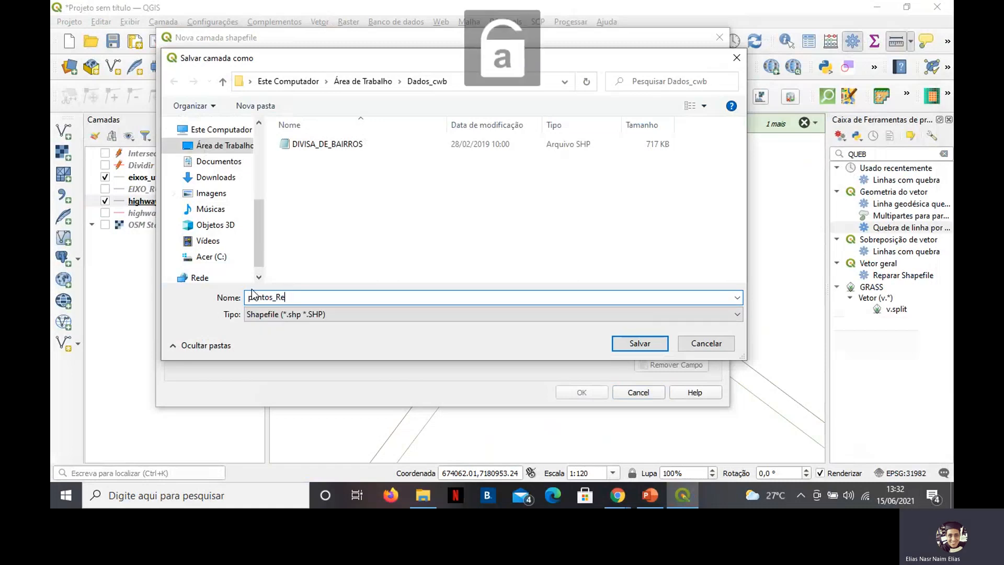
{"action": "type", "text": "ef"}
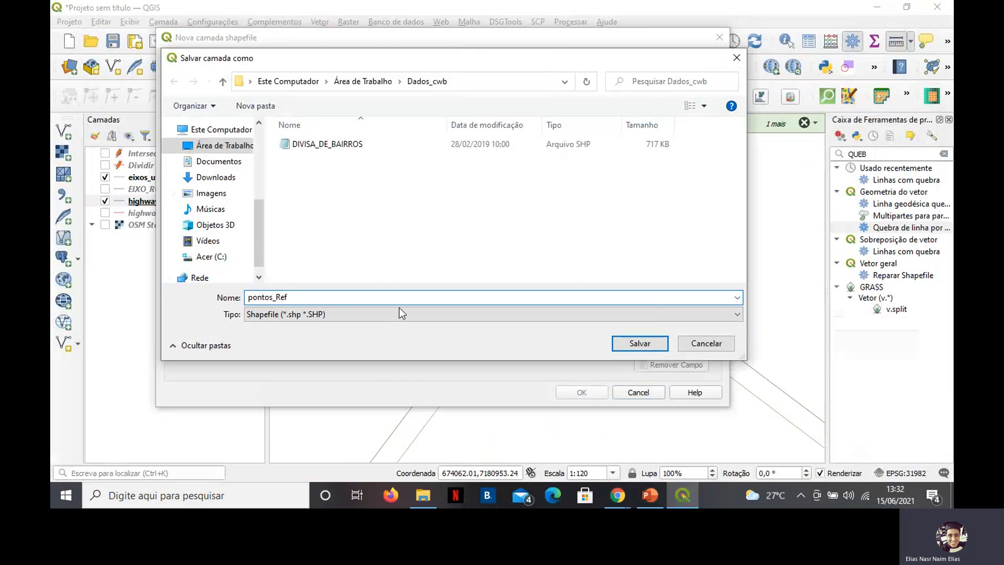
{"action": "left_click", "coordinate": [641, 343]}
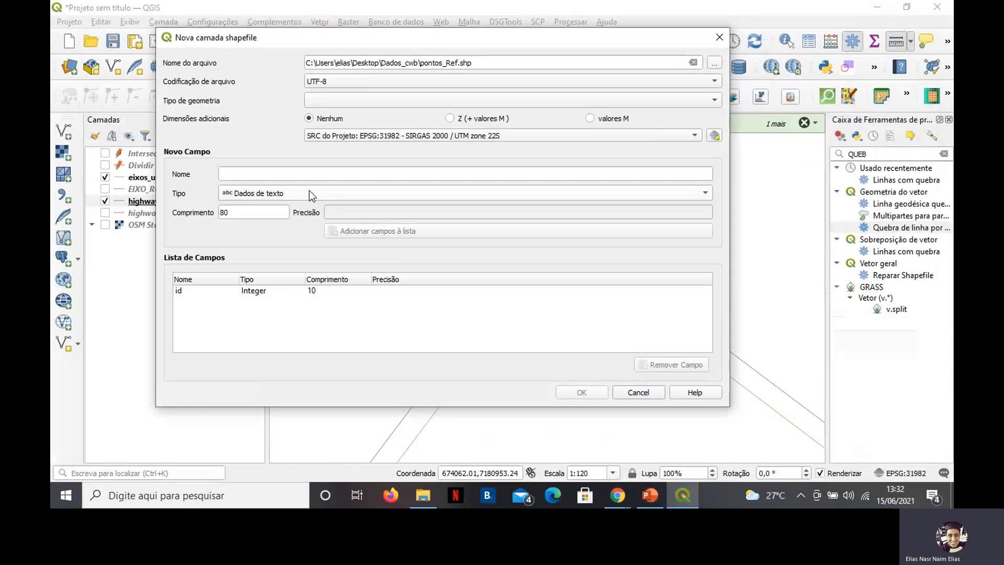
Choose Ponto as the geometry type of the new shapefile and create the layer.
{"action": "left_click", "coordinate": [375, 106]}
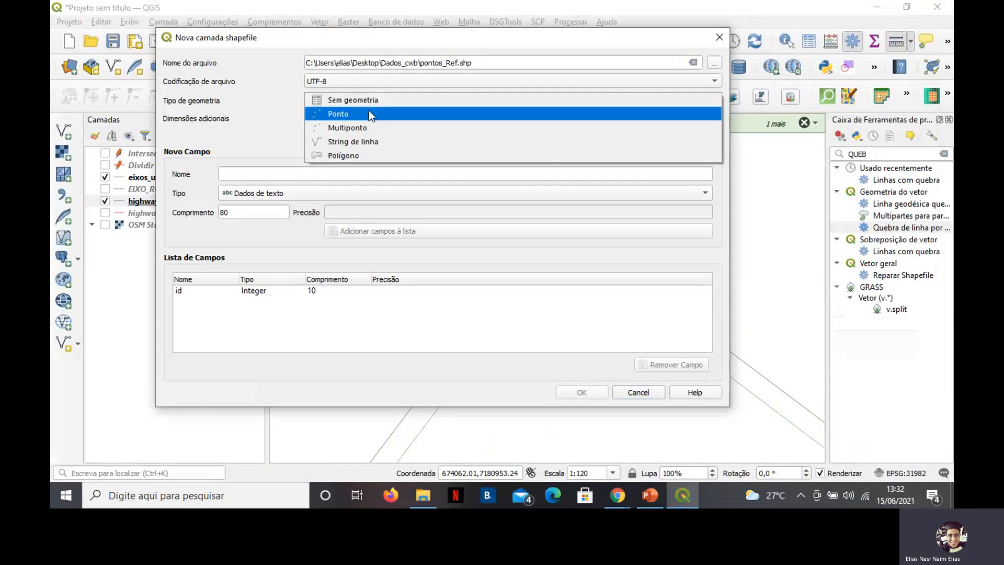
{"action": "left_click", "coordinate": [369, 112]}
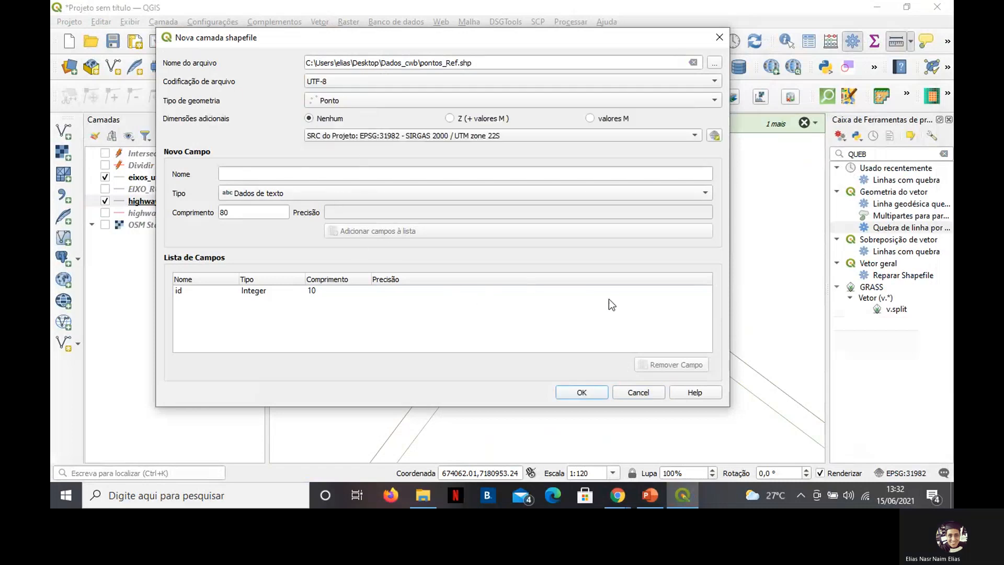
{"action": "left_click", "coordinate": [581, 398]}
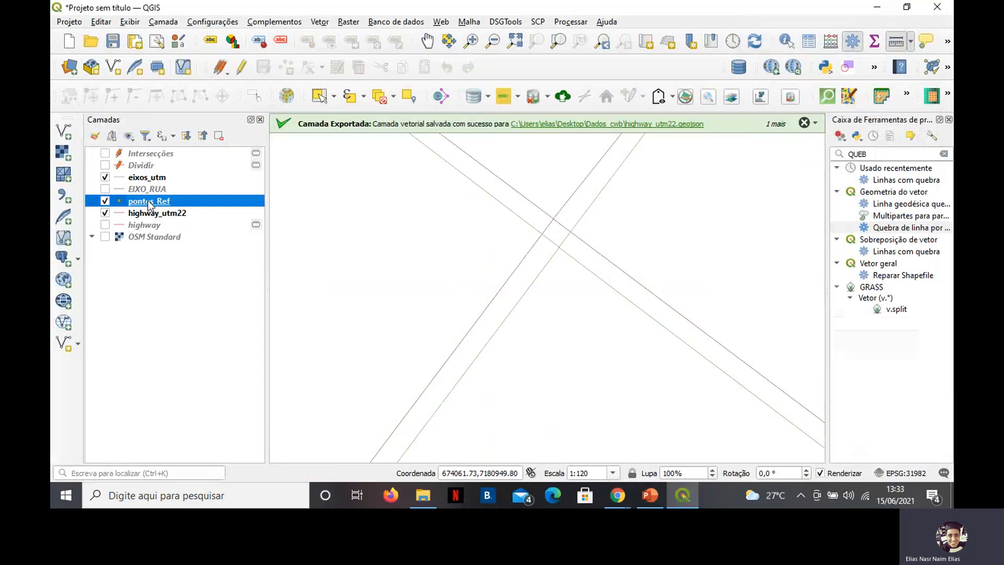
Put pontos_Ref in edit mode for adding points, and hide and reshow eixos_utm to tell its lines from highway_utm22.
{"action": "left_click", "coordinate": [241, 76]}
{"action": "left_click", "coordinate": [287, 71]}
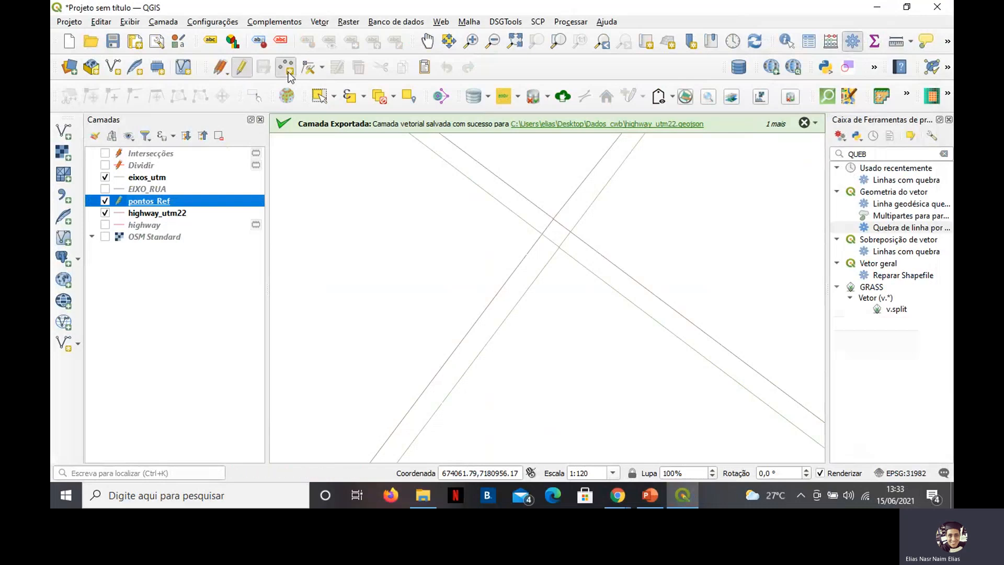
{"action": "left_click", "coordinate": [108, 177]}
{"action": "double_click", "coordinate": [110, 178]}
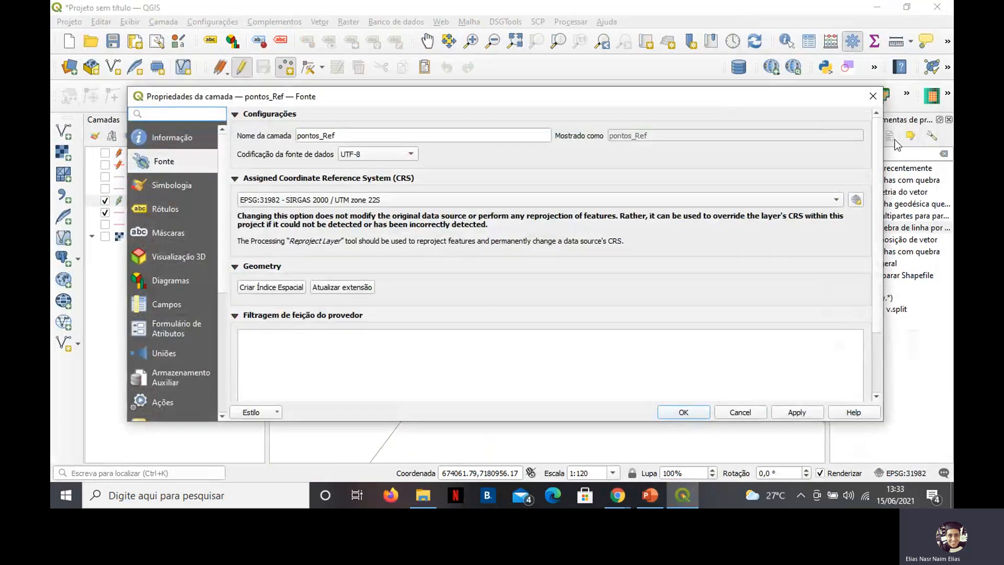
{"action": "left_click", "coordinate": [874, 97]}
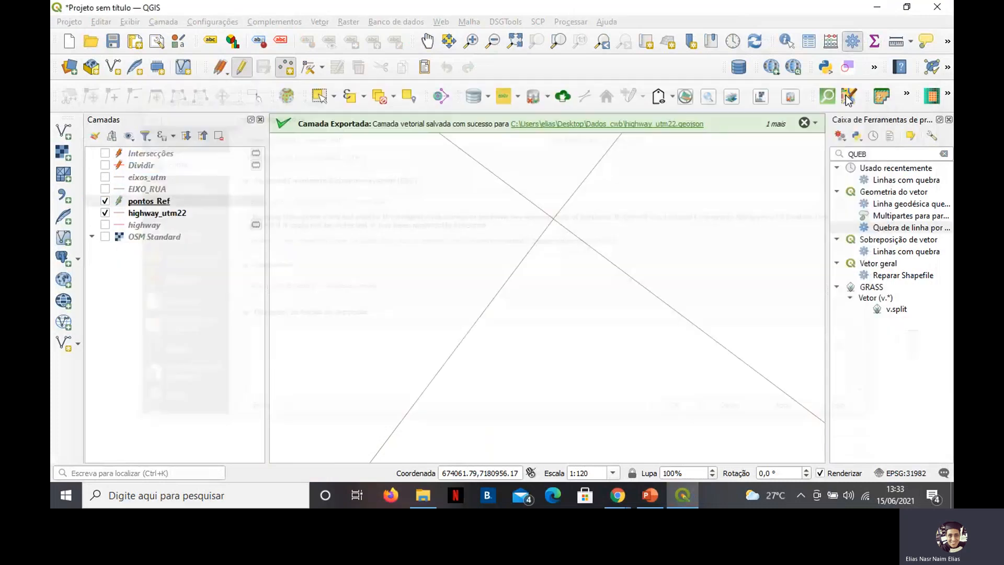
{"action": "left_click", "coordinate": [106, 176]}
Add a reference point with id 1 at the eixos_utm street crossing in view.
{"action": "scroll", "coordinate": [557, 249], "scroll_direction": "up", "scroll_amount": 1}
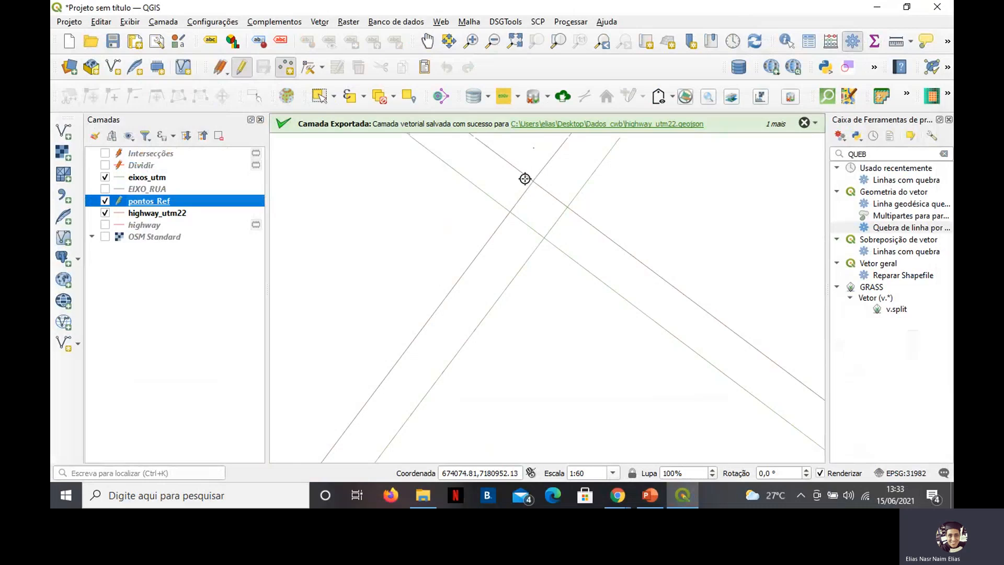
{"action": "left_click", "coordinate": [544, 237]}
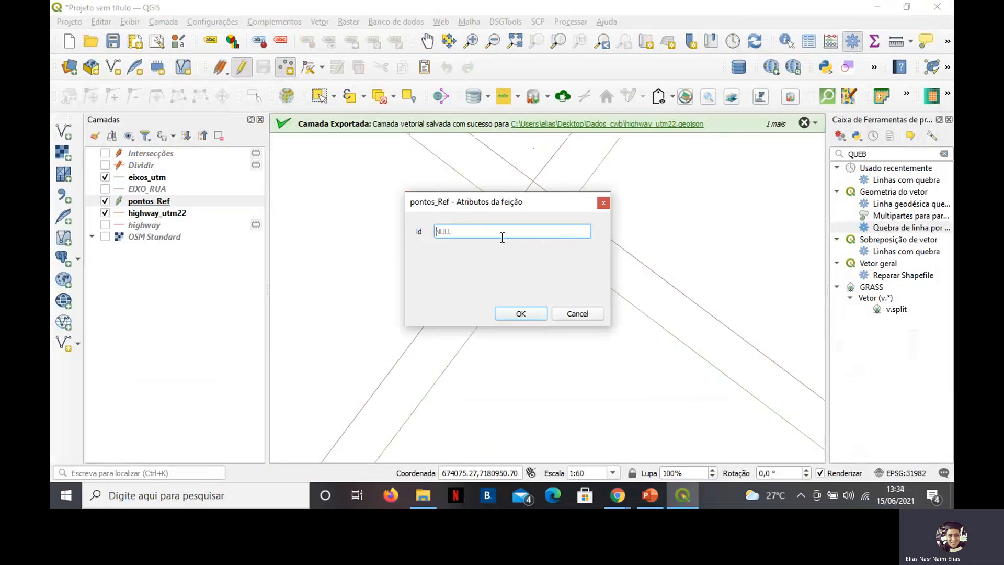
{"action": "type", "text": "1"}
{"action": "left_click", "coordinate": [526, 312]}
Add a second reference point at another eixos_utm street crossing, about 180 m east of the first point.
{"action": "scroll", "coordinate": [471, 233], "scroll_direction": "down", "scroll_amount": 4}
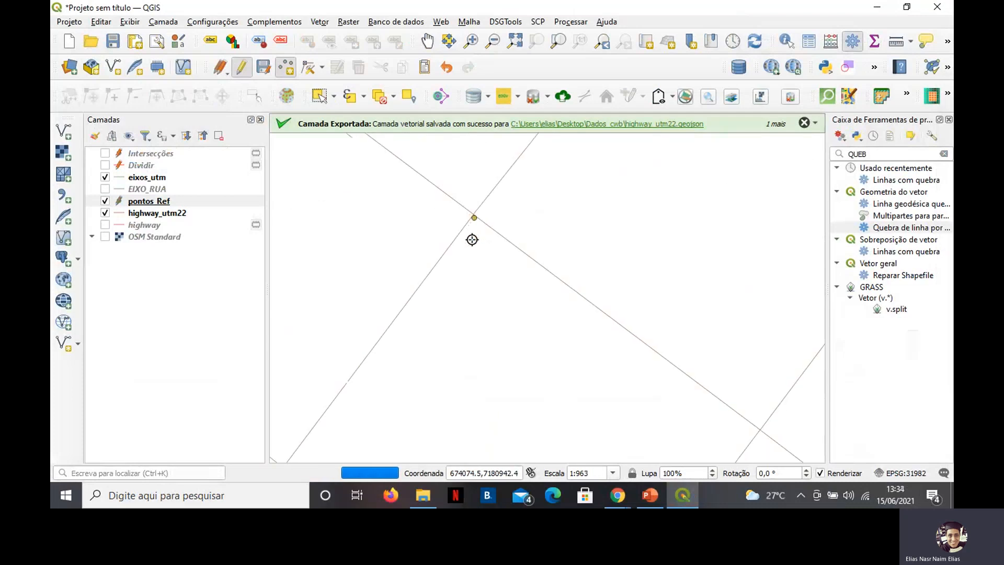
{"action": "scroll", "coordinate": [472, 238], "scroll_direction": "down", "scroll_amount": 2}
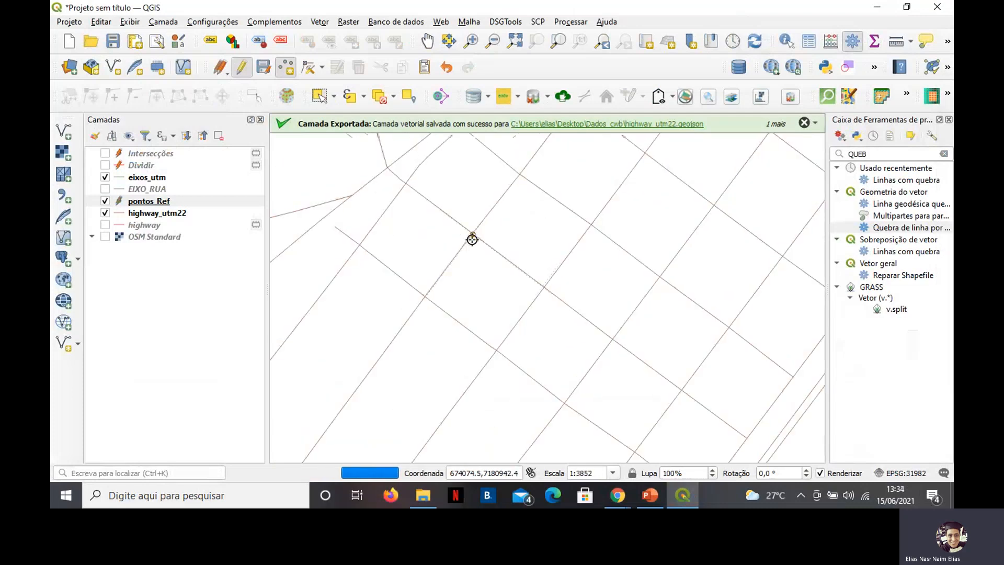
{"action": "scroll", "coordinate": [471, 239], "scroll_direction": "up", "scroll_amount": 3}
{"action": "scroll", "coordinate": [468, 228], "scroll_direction": "down", "scroll_amount": 2}
{"action": "left_click_drag", "start_coordinate": [383, 328], "coordinate": [537, 156]}
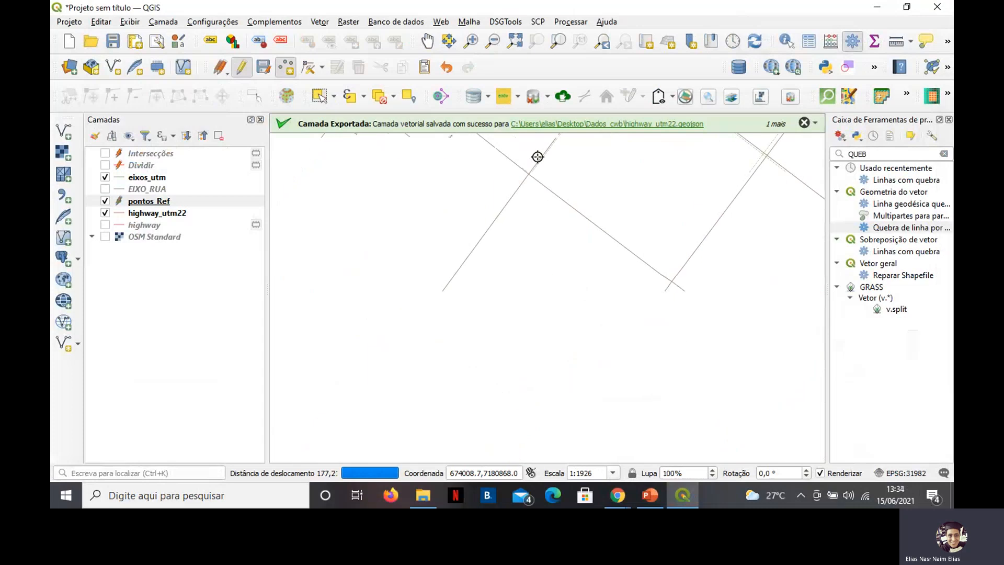
{"action": "scroll", "coordinate": [441, 303], "scroll_direction": "down", "scroll_amount": 1}
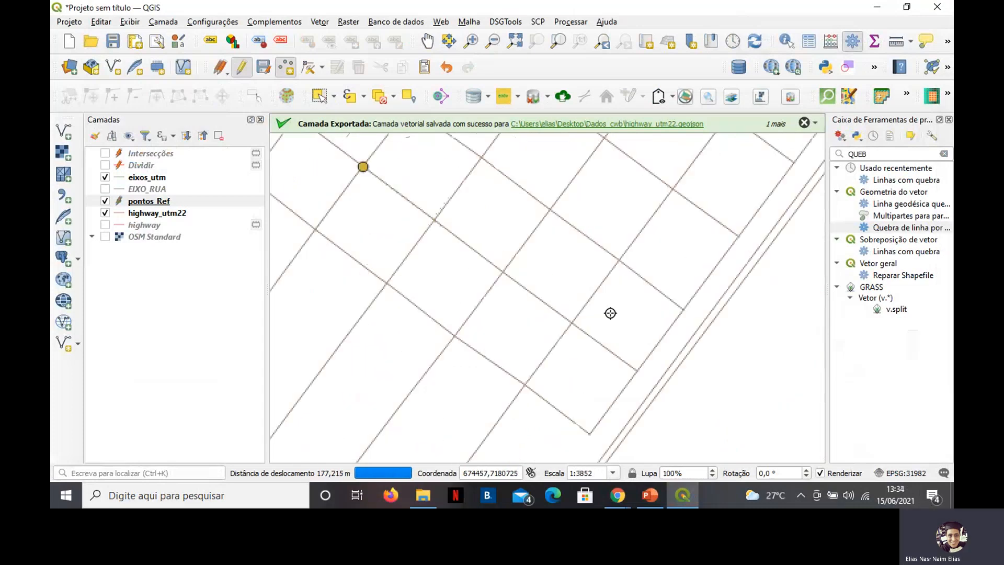
{"action": "scroll", "coordinate": [506, 249], "scroll_direction": "up", "scroll_amount": 2}
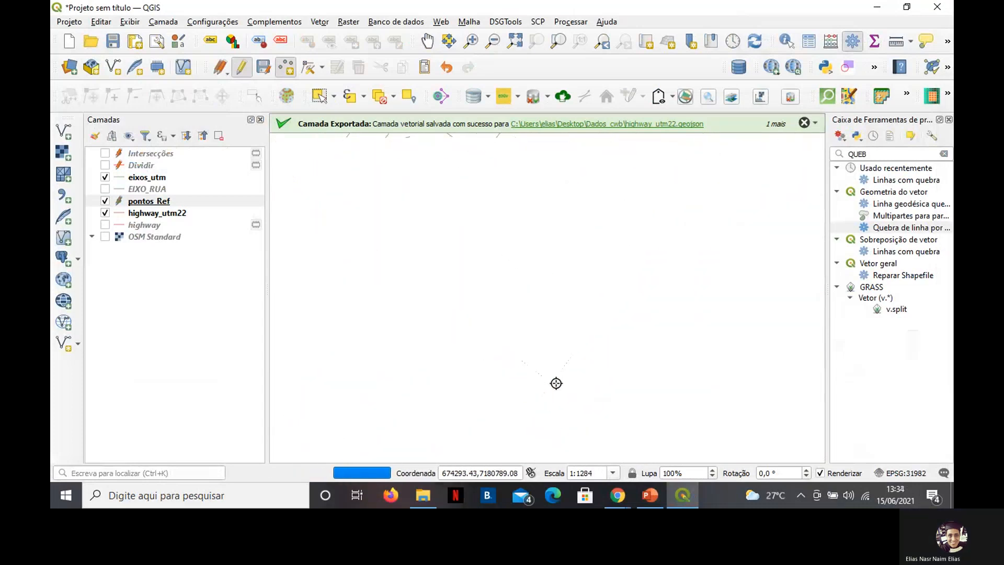
{"action": "scroll", "coordinate": [486, 308], "scroll_direction": "down", "scroll_amount": 2}
{"action": "scroll", "coordinate": [395, 261], "scroll_direction": "up", "scroll_amount": 2}
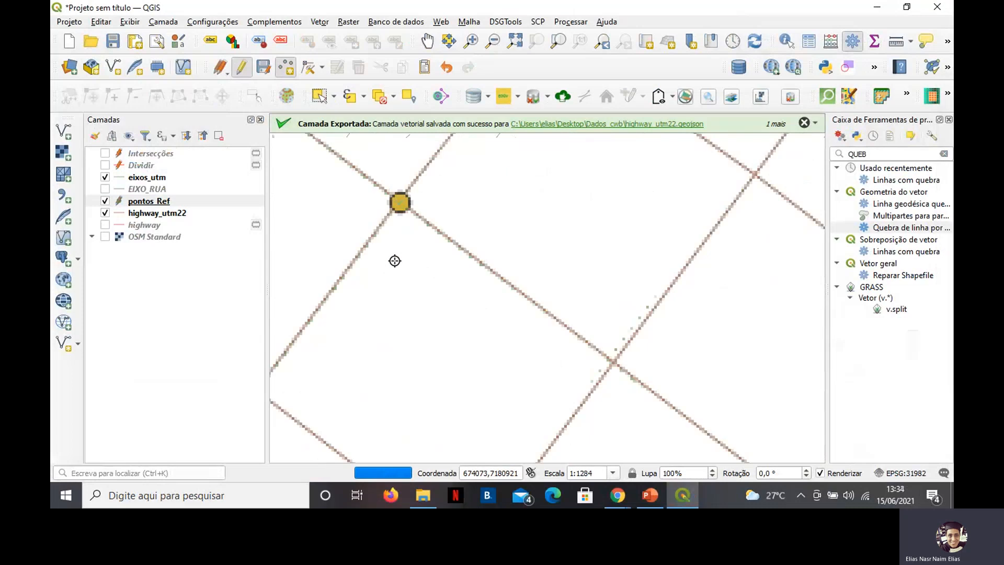
{"action": "left_click_drag", "start_coordinate": [378, 213], "coordinate": [568, 347]}
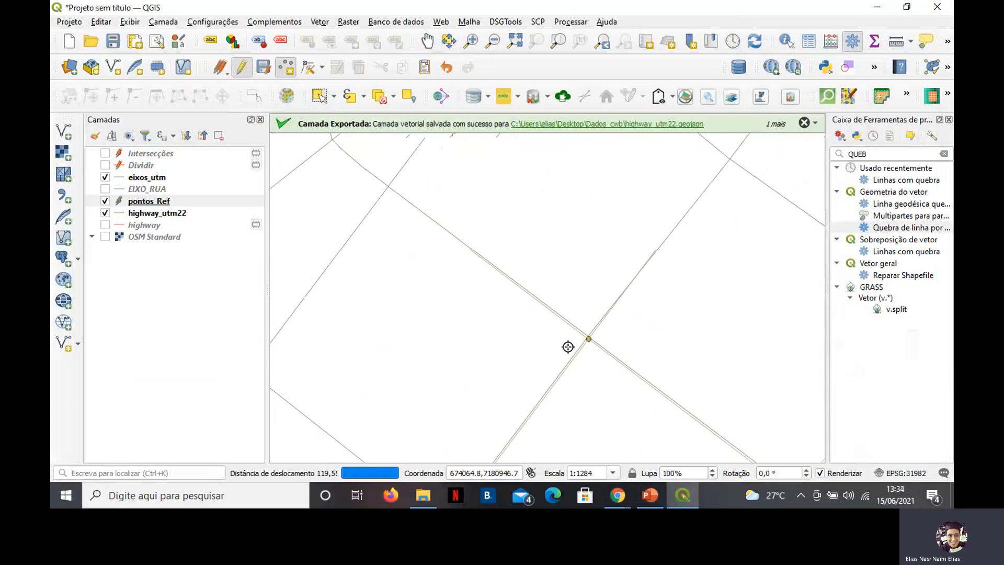
{"action": "scroll", "coordinate": [400, 190], "scroll_direction": "down", "scroll_amount": 1}
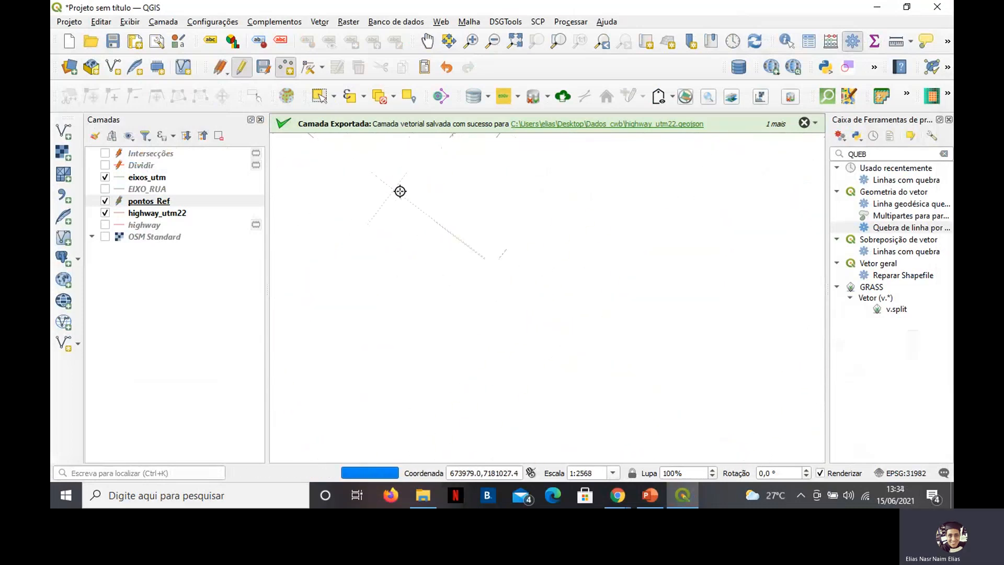
{"action": "left_click_drag", "start_coordinate": [513, 199], "coordinate": [477, 283]}
{"action": "scroll", "coordinate": [651, 329], "scroll_direction": "up", "scroll_amount": 1}
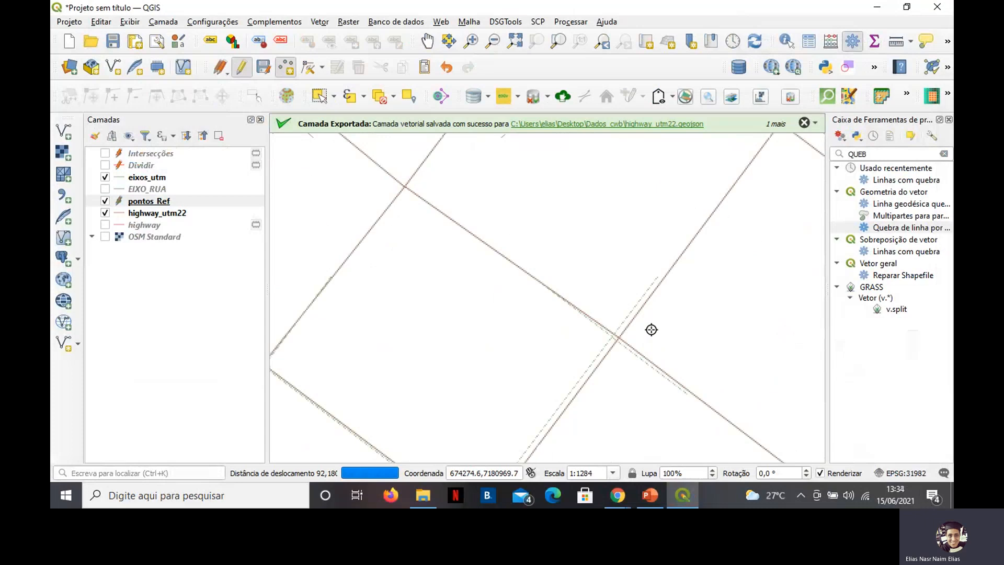
{"action": "scroll", "coordinate": [651, 329], "scroll_direction": "up", "scroll_amount": 1}
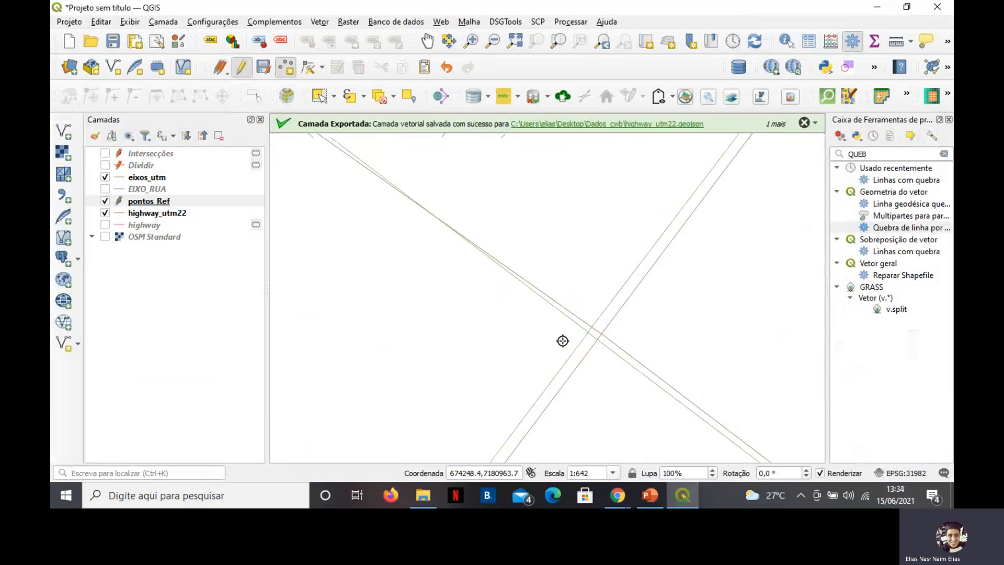
{"action": "scroll", "coordinate": [616, 352], "scroll_direction": "up", "scroll_amount": 2}
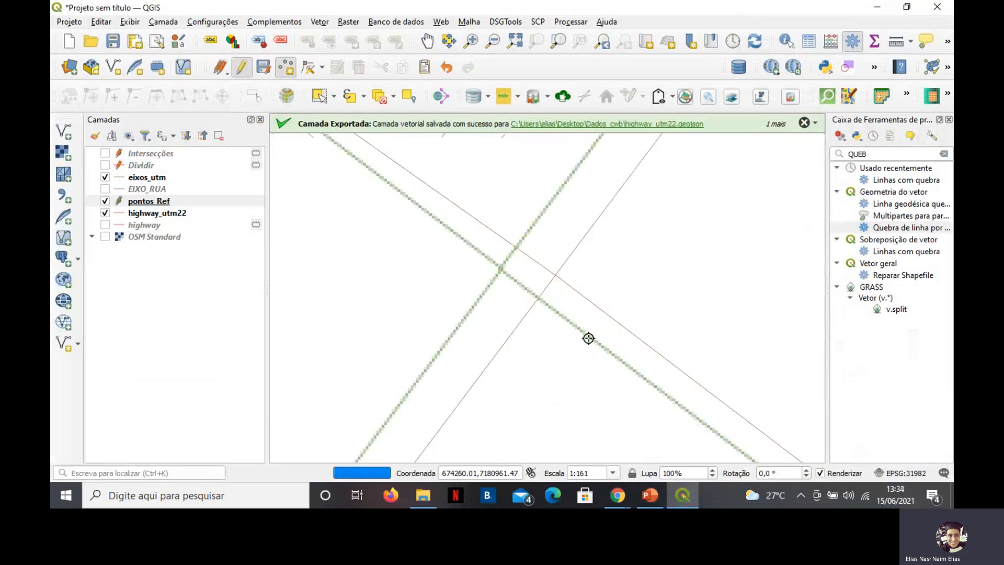
{"action": "scroll", "coordinate": [538, 298], "scroll_direction": "up", "scroll_amount": 1}
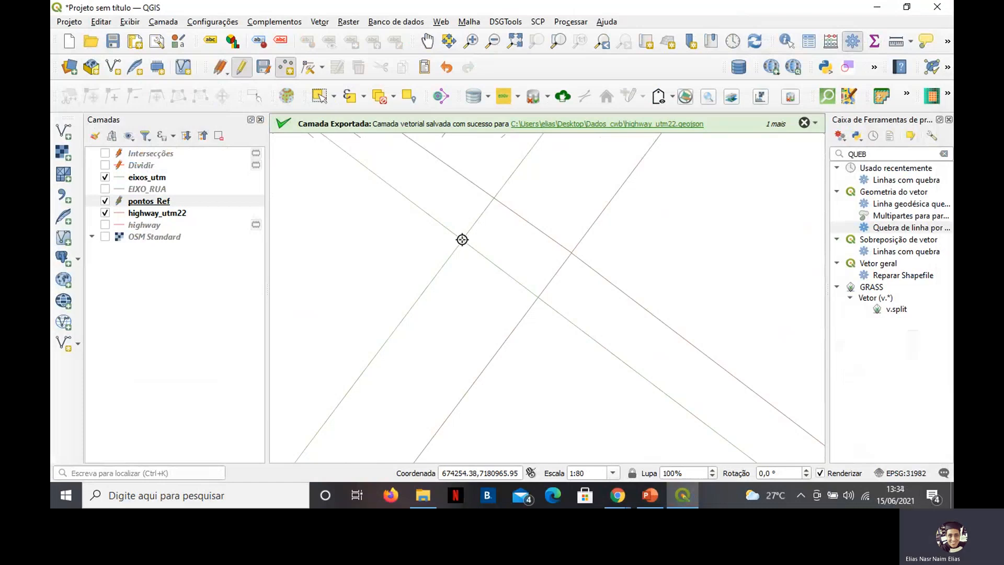
{"action": "left_click", "coordinate": [462, 240]}
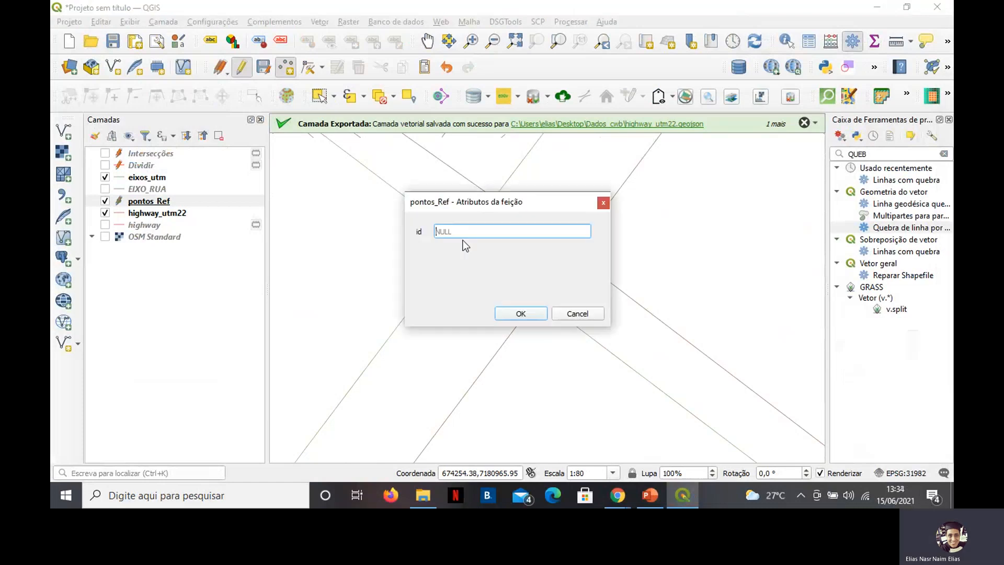
{"action": "left_click", "coordinate": [521, 314]}
Add a reference point with id 3 to pontos_Ref at an eixos_utm street crossing about 190 m north of the second point.
{"action": "scroll", "coordinate": [437, 289], "scroll_direction": "down", "scroll_amount": 3}
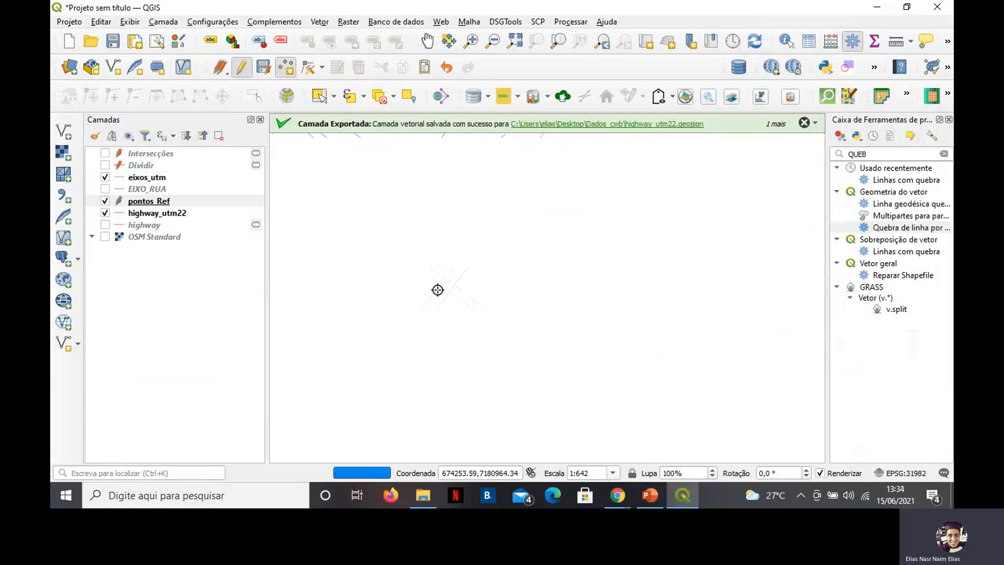
{"action": "scroll", "coordinate": [437, 290], "scroll_direction": "down", "scroll_amount": 3}
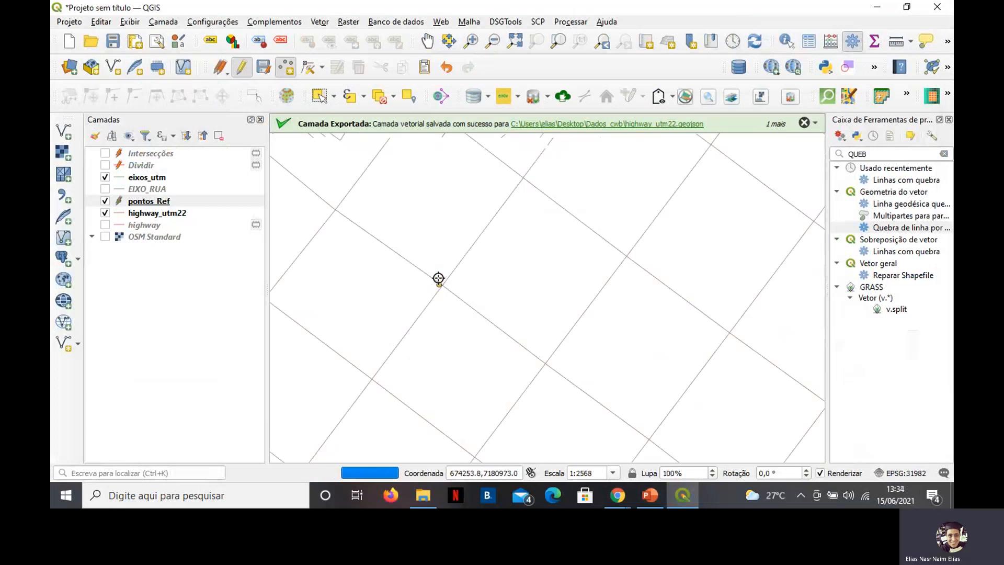
{"action": "left_click_drag", "start_coordinate": [518, 205], "coordinate": [497, 307]}
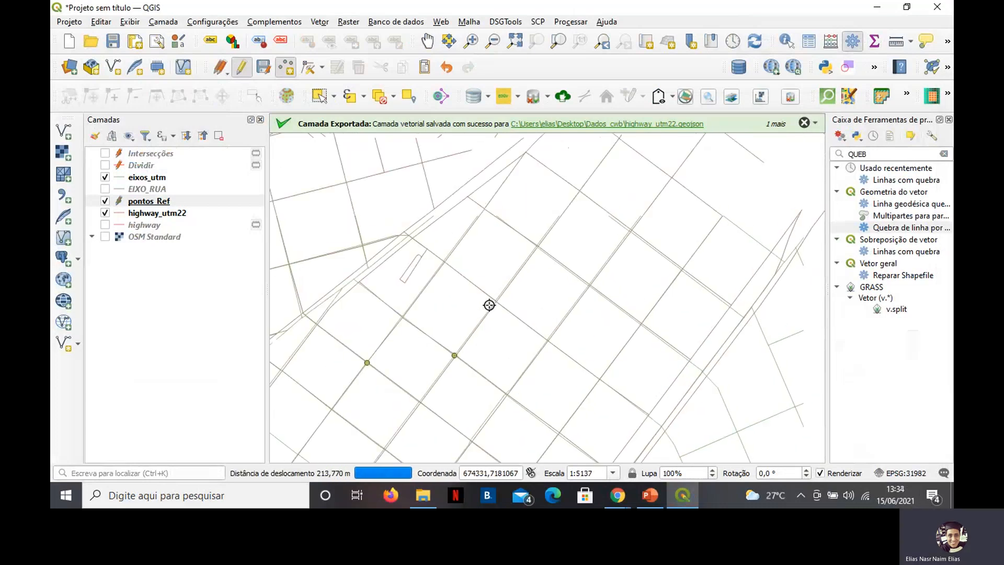
{"action": "scroll", "coordinate": [428, 268], "scroll_direction": "up", "scroll_amount": 2}
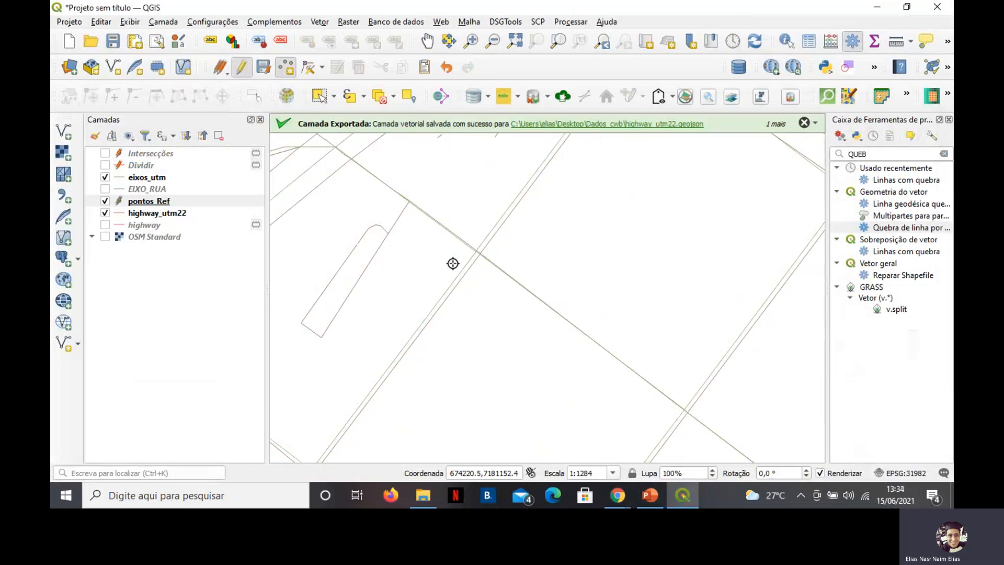
{"action": "scroll", "coordinate": [450, 262], "scroll_direction": "up", "scroll_amount": 1}
{"action": "scroll", "coordinate": [486, 248], "scroll_direction": "up", "scroll_amount": 1}
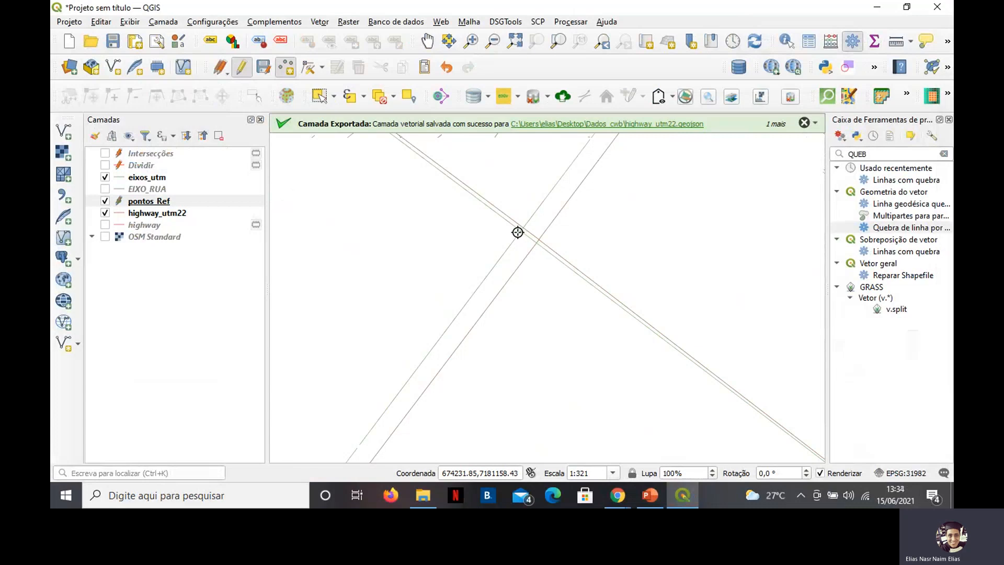
{"action": "left_click", "coordinate": [518, 232]}
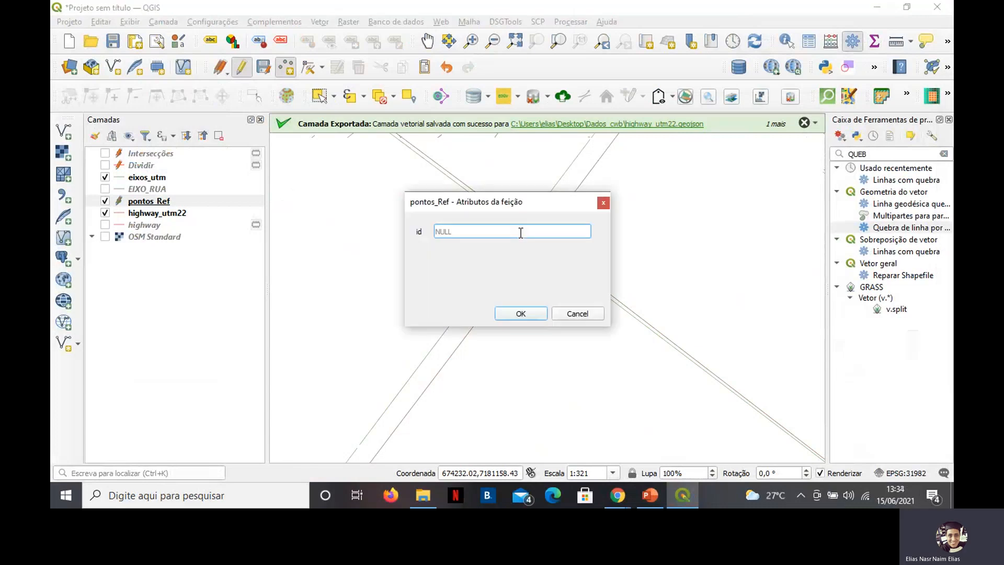
{"action": "type", "text": "3"}
{"action": "left_click", "coordinate": [525, 314]}
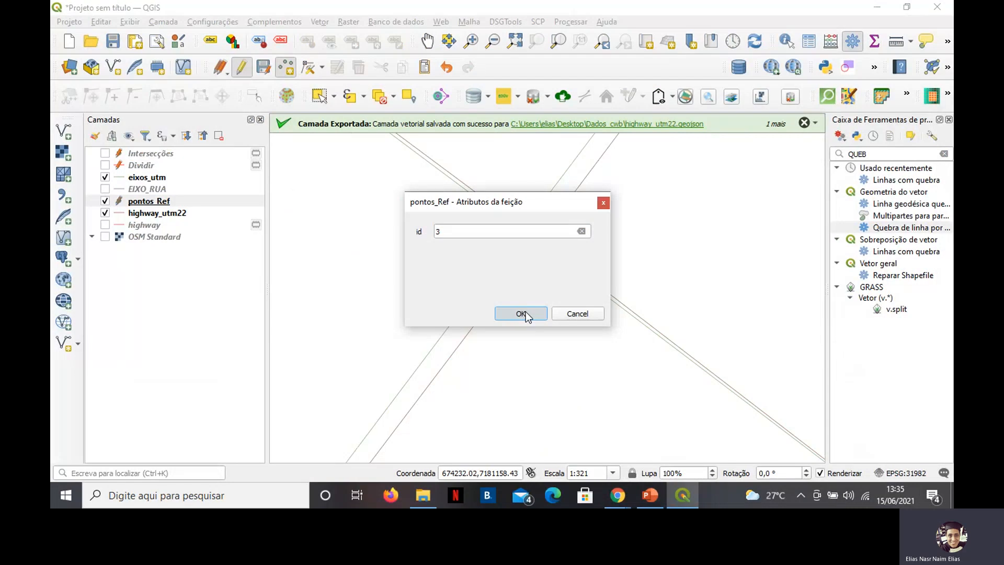
{"action": "left_click", "coordinate": [523, 314]}
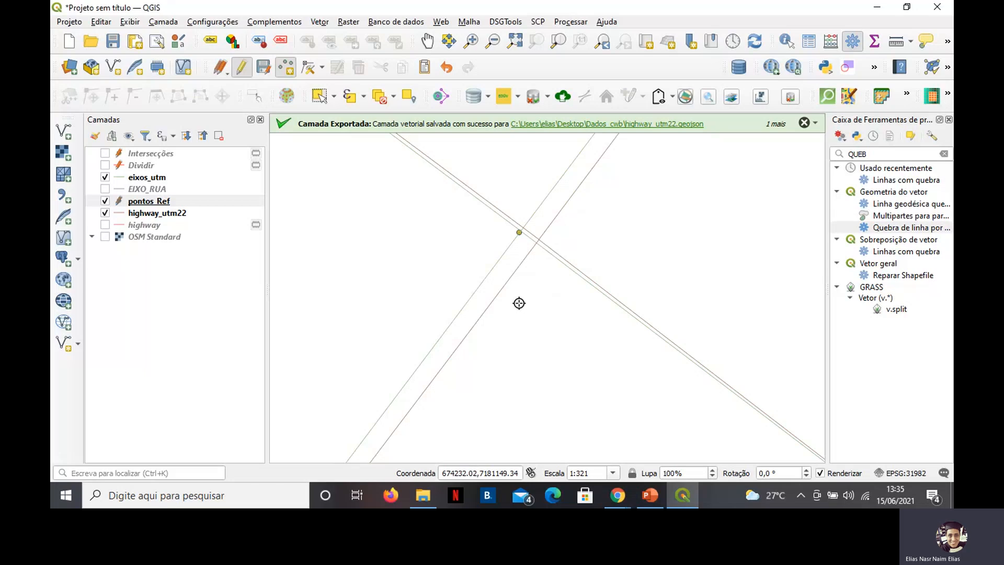
End the editing of pontos_Ref and save its changes, leaving the measuring window closed.
{"action": "scroll", "coordinate": [518, 303], "scroll_direction": "down", "scroll_amount": 4}
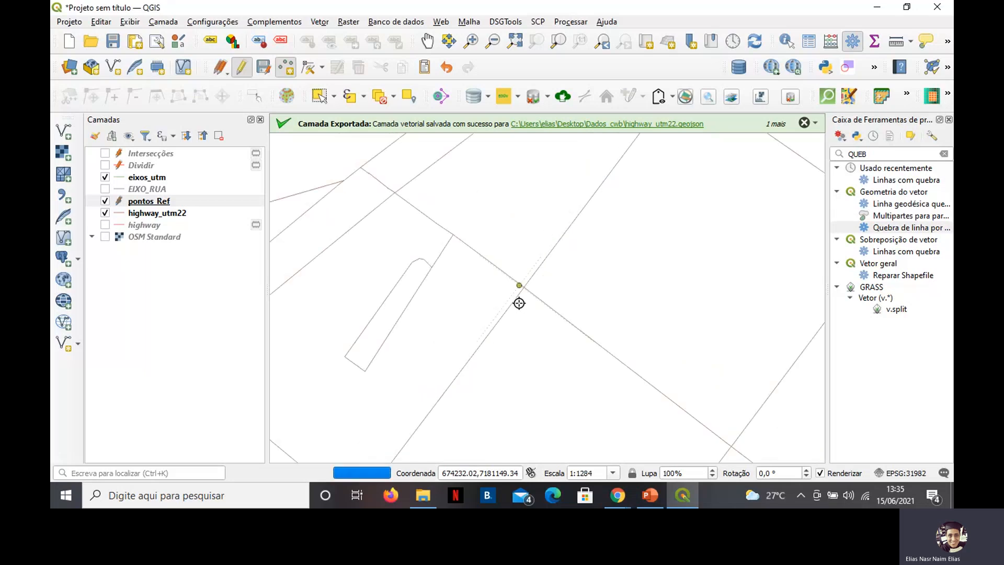
{"action": "left_click_drag", "start_coordinate": [519, 303], "coordinate": [549, 233]}
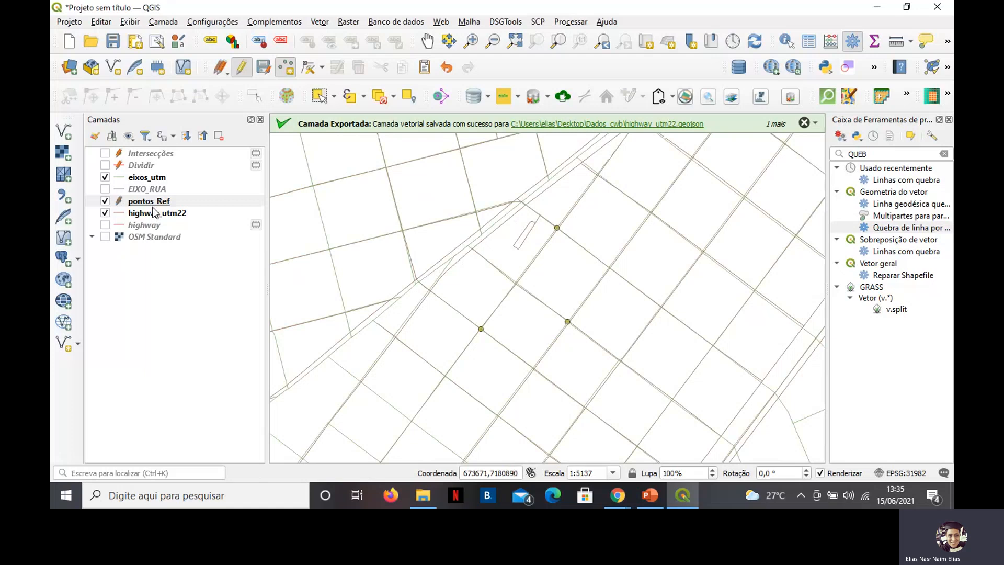
{"action": "left_click", "coordinate": [152, 204]}
{"action": "right_click", "coordinate": [152, 203]}
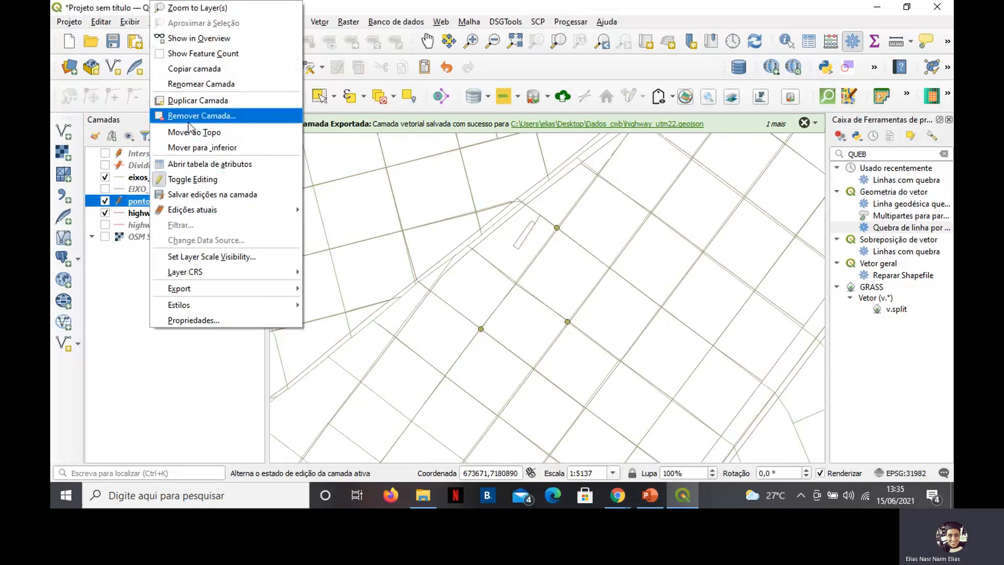
{"action": "left_click", "coordinate": [191, 179]}
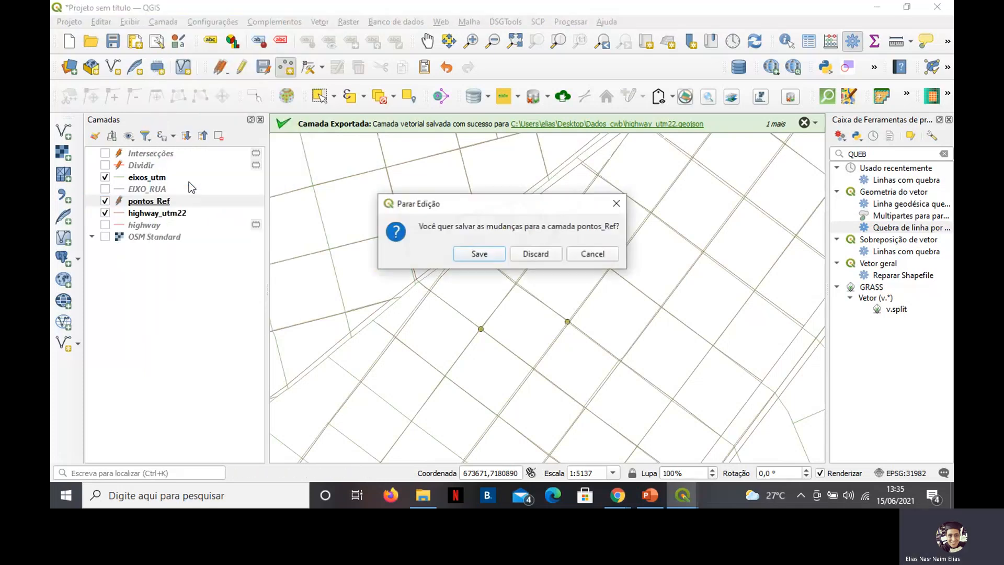
{"action": "left_click", "coordinate": [477, 256]}
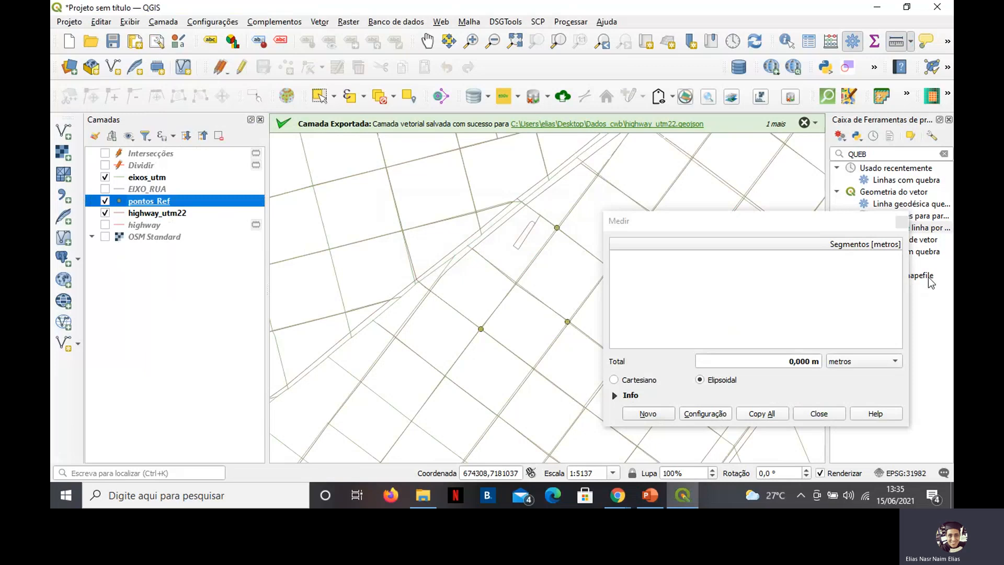
{"action": "left_click", "coordinate": [902, 224]}
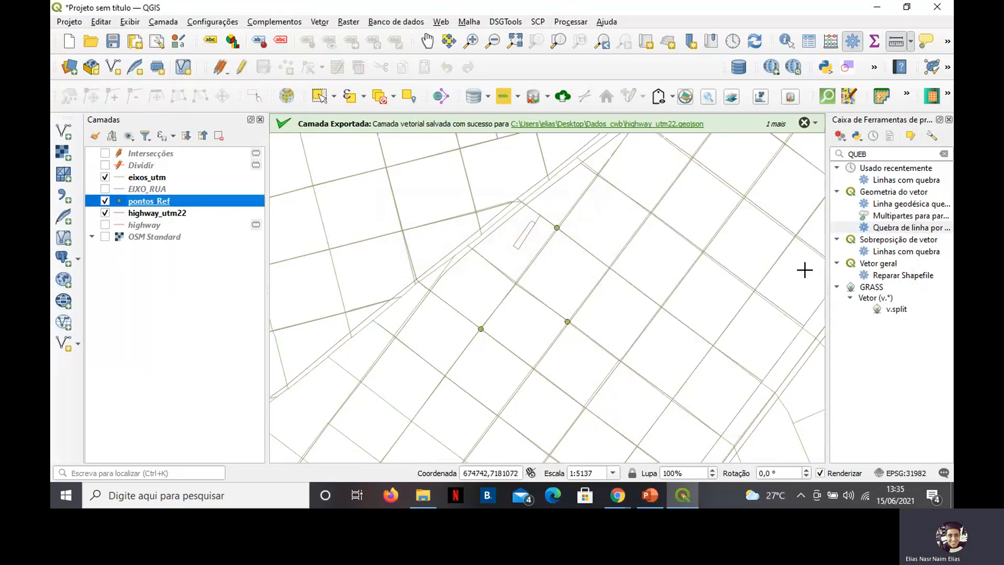
Start a new shapefile layer and set its file name to pontos_aval in the Dados_cwb folder.
{"action": "scroll", "coordinate": [483, 343], "scroll_direction": "up", "scroll_amount": 5}
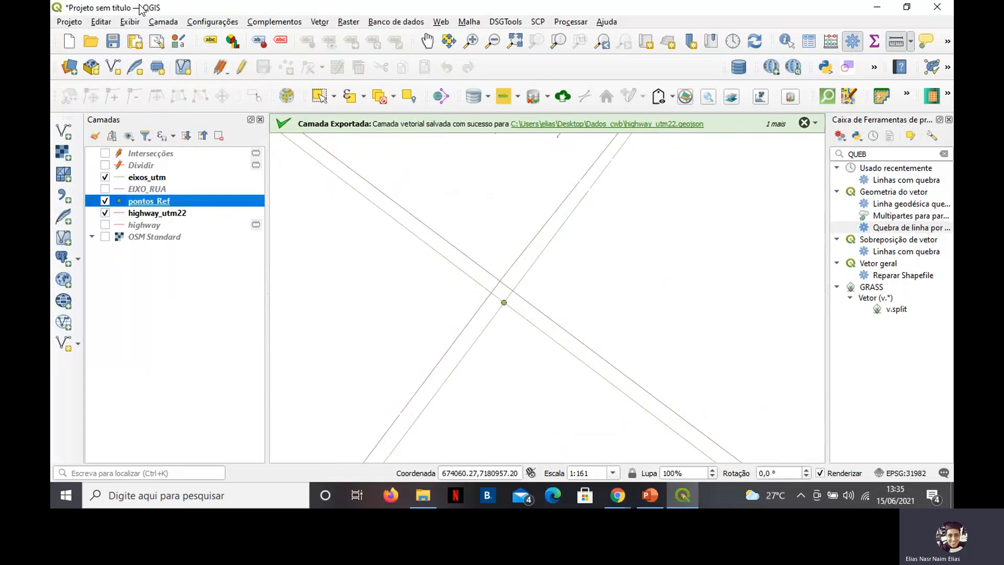
{"action": "left_click", "coordinate": [165, 21]}
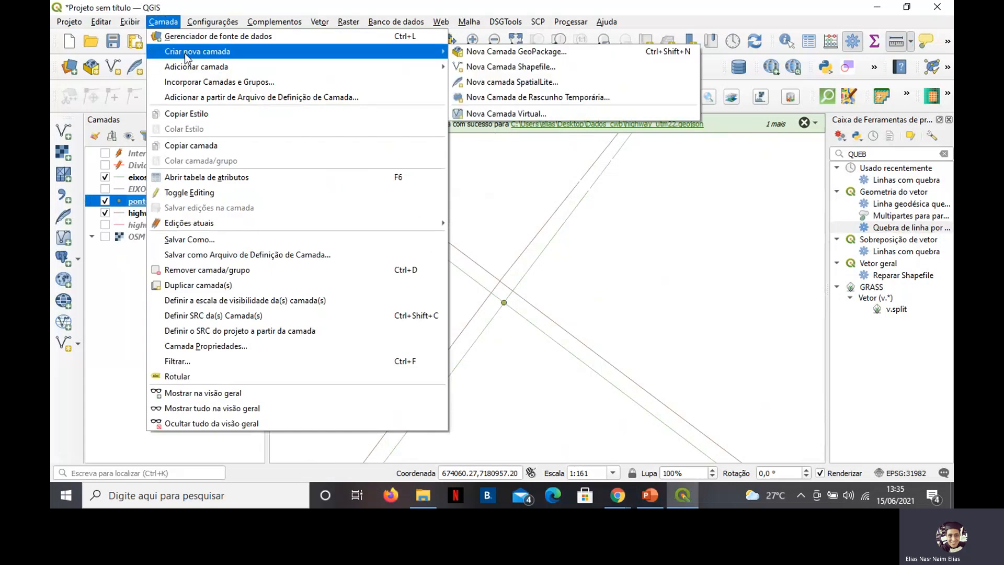
{"action": "left_click", "coordinate": [167, 6]}
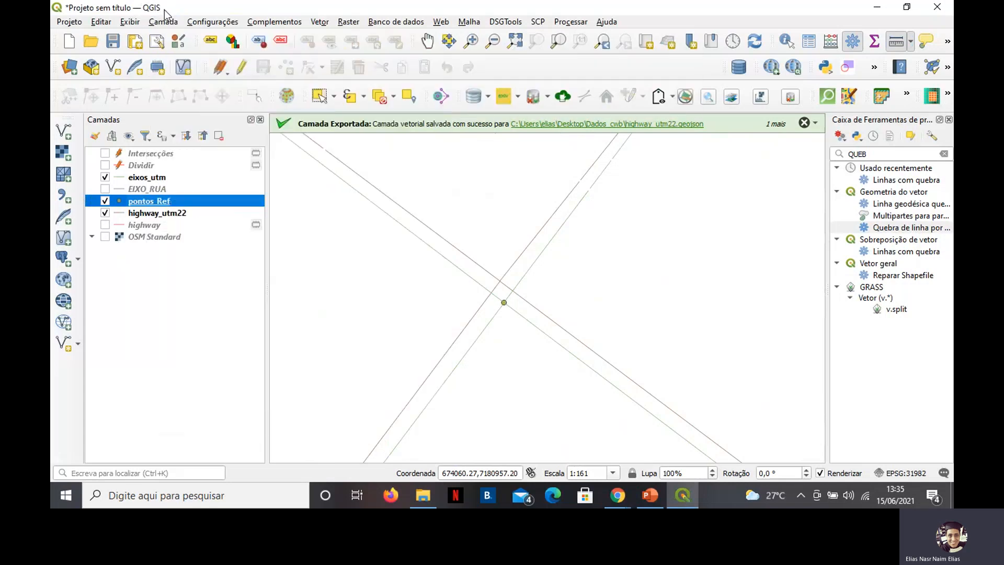
{"action": "left_click", "coordinate": [165, 21]}
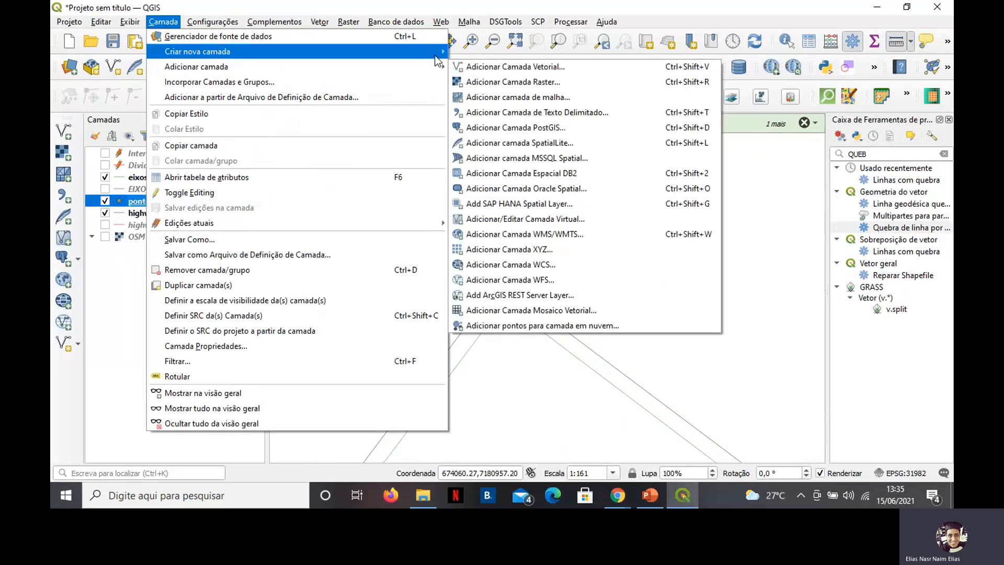
{"action": "mouse_move", "coordinate": [321, 66]}
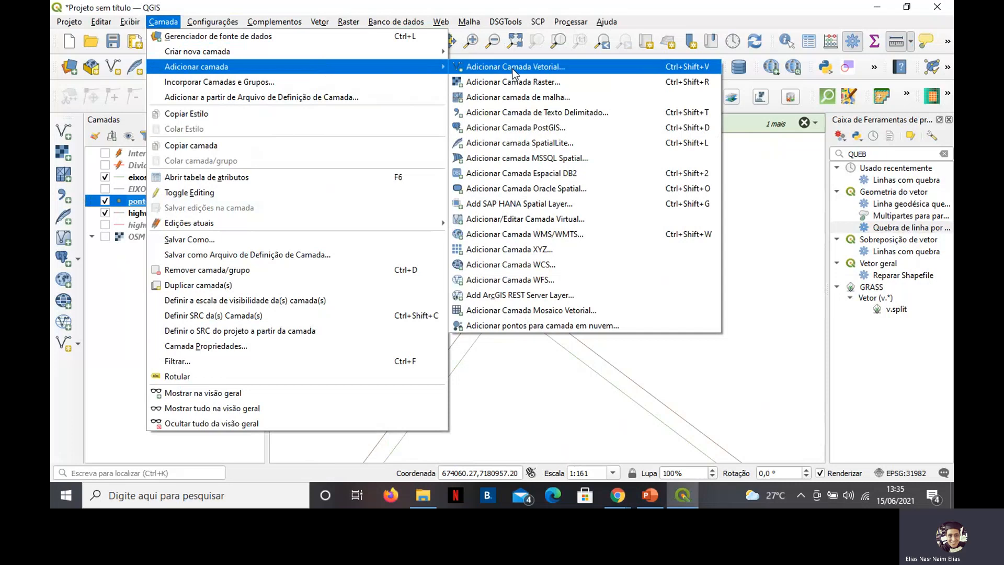
{"action": "mouse_move", "coordinate": [334, 51]}
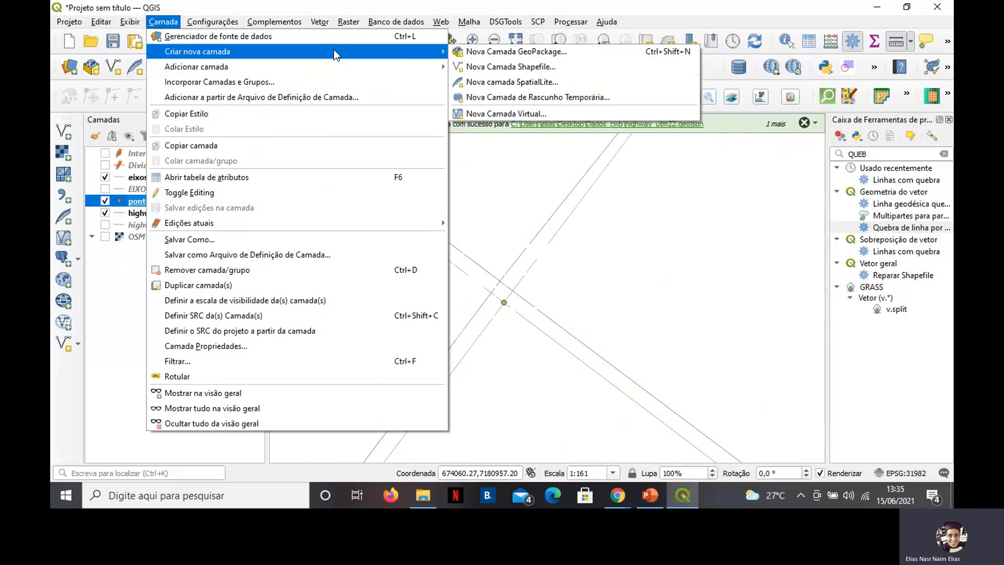
{"action": "left_click", "coordinate": [573, 75]}
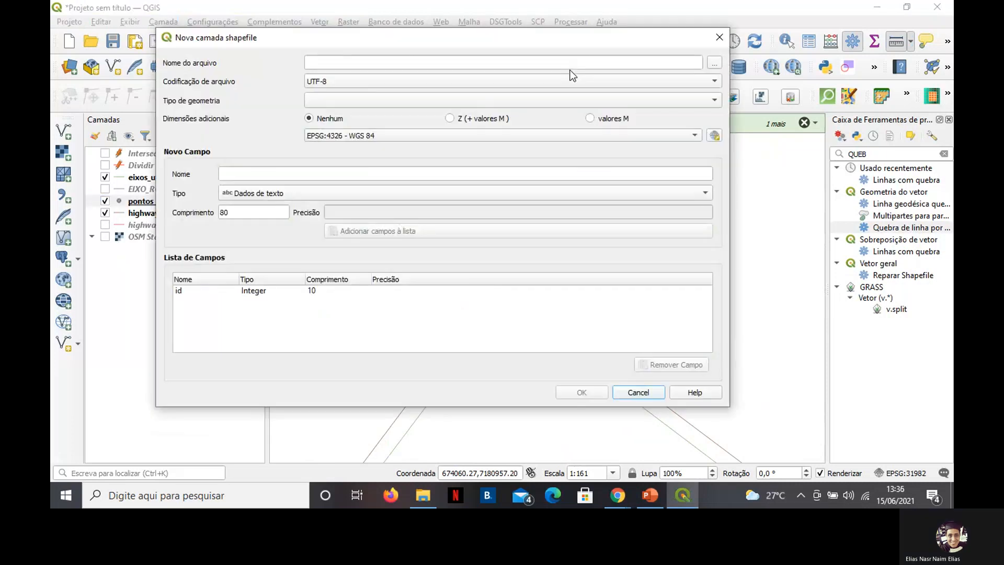
{"action": "left_click", "coordinate": [713, 63]}
{"action": "left_click", "coordinate": [358, 163]}
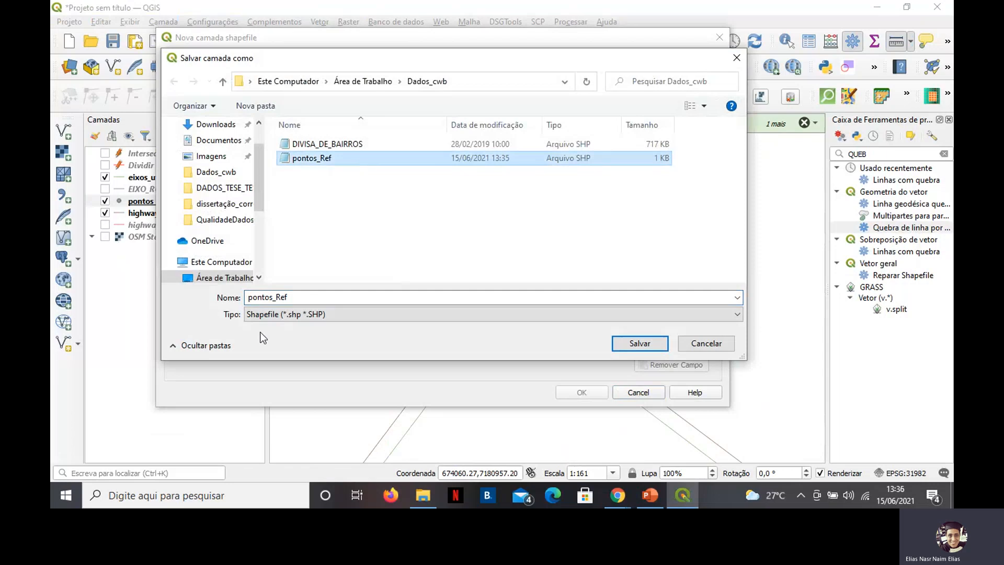
{"action": "double_click", "coordinate": [292, 297]}
{"action": "left_click", "coordinate": [298, 296]}
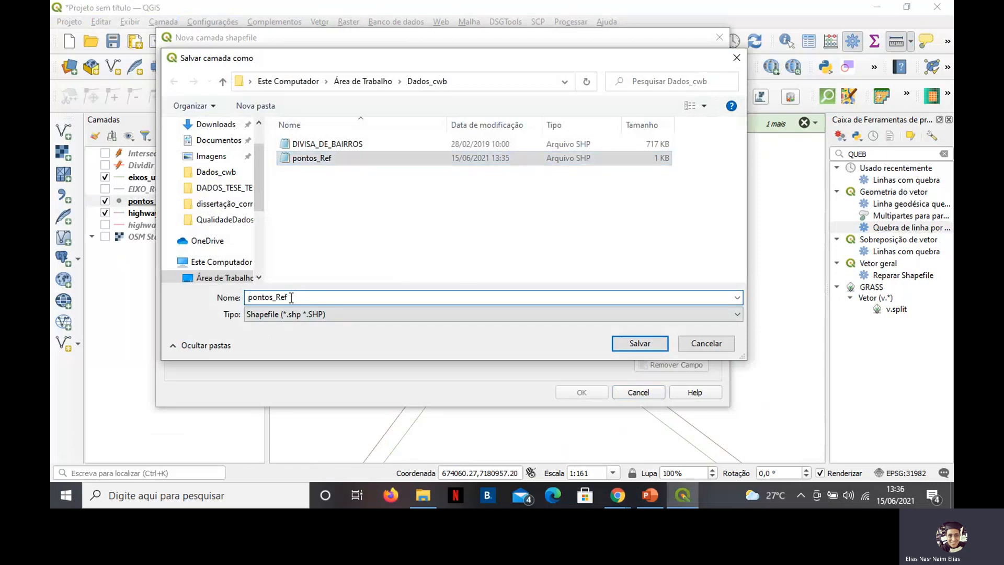
{"action": "type", "text": "vva"}
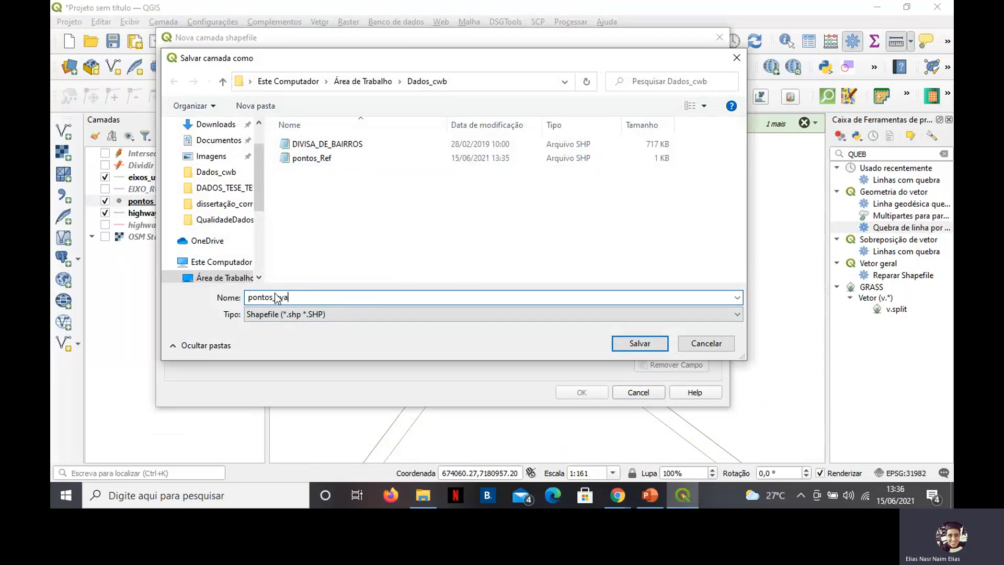
{"action": "type", "text": "l"}
{"action": "left_click", "coordinate": [623, 340]}
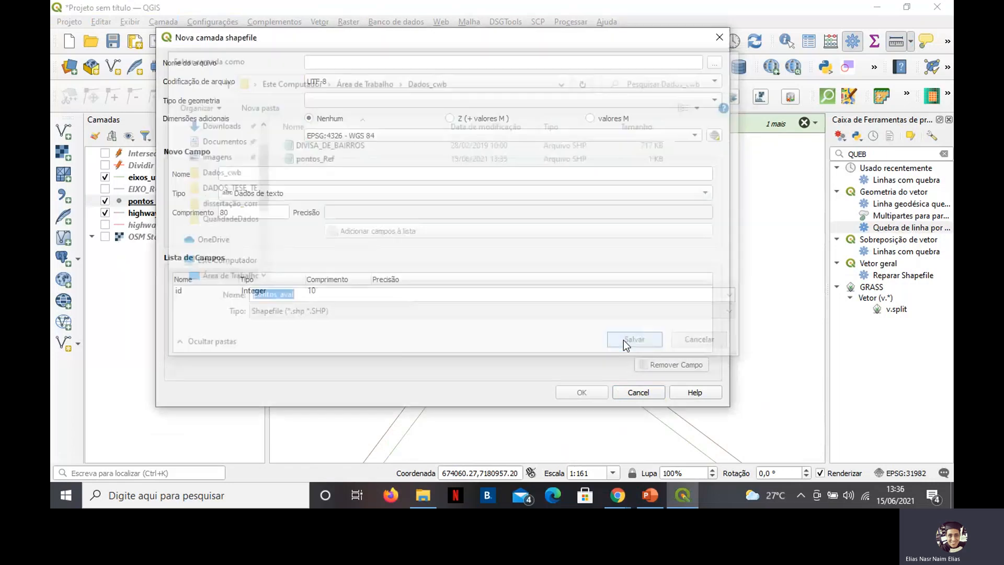
Give the new shapefile the project CRS EPSG:31982 - SIRGAS 2000 / UTM zone 22S and geometry type Ponto, and create it.
{"action": "left_click", "coordinate": [403, 136]}
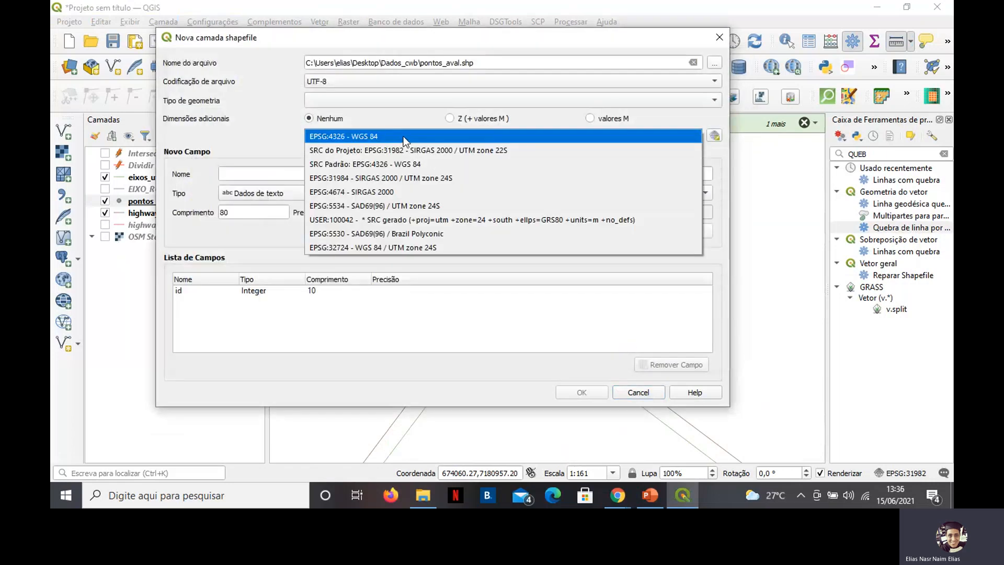
{"action": "left_click", "coordinate": [412, 152]}
{"action": "left_click", "coordinate": [424, 98]}
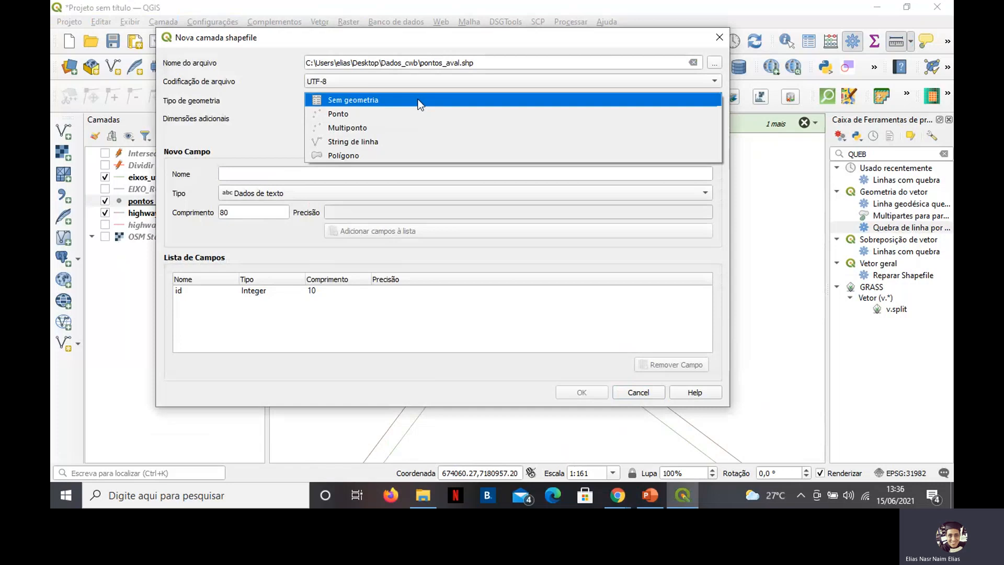
{"action": "left_click", "coordinate": [416, 113]}
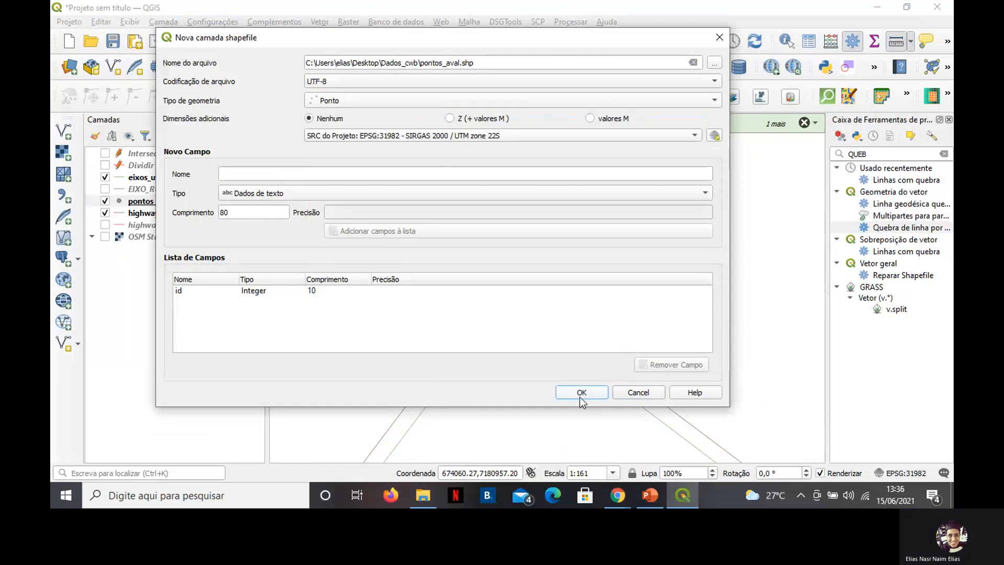
{"action": "left_click", "coordinate": [582, 396]}
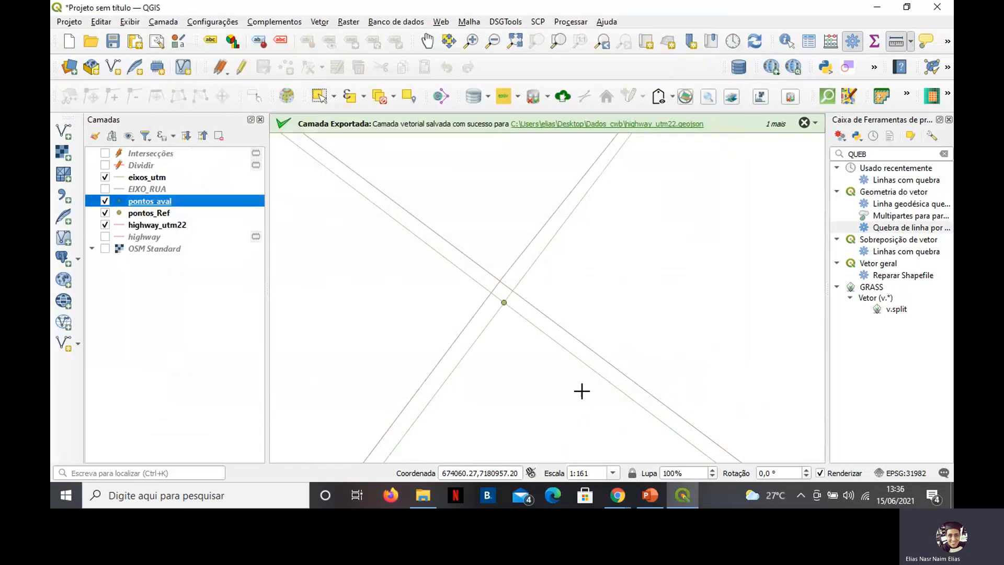
Put pontos_aval in edit mode and add a point with id 1 at the highway_utm22 crossing beside the first reference point.
{"action": "left_click", "coordinate": [247, 61]}
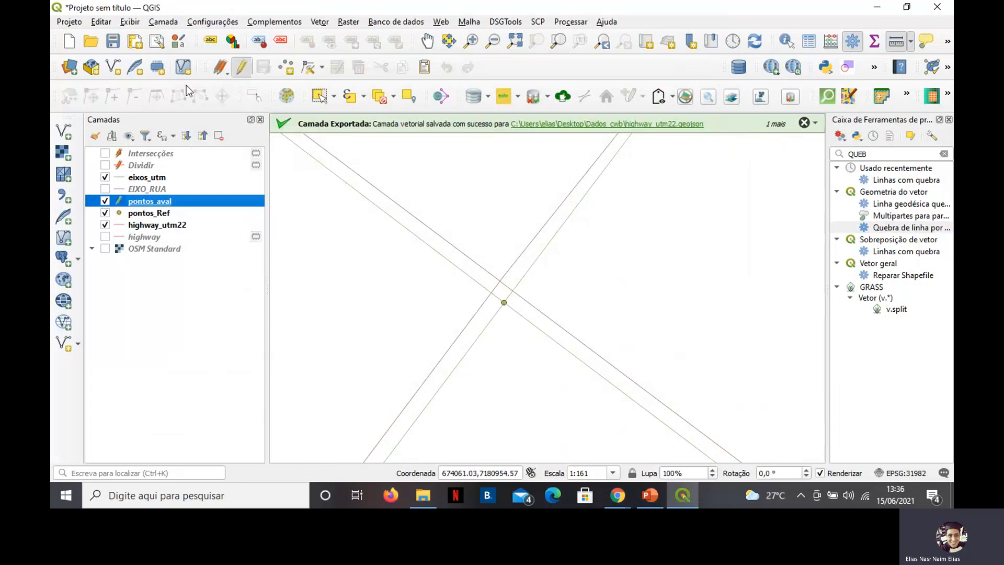
{"action": "left_click", "coordinate": [286, 67]}
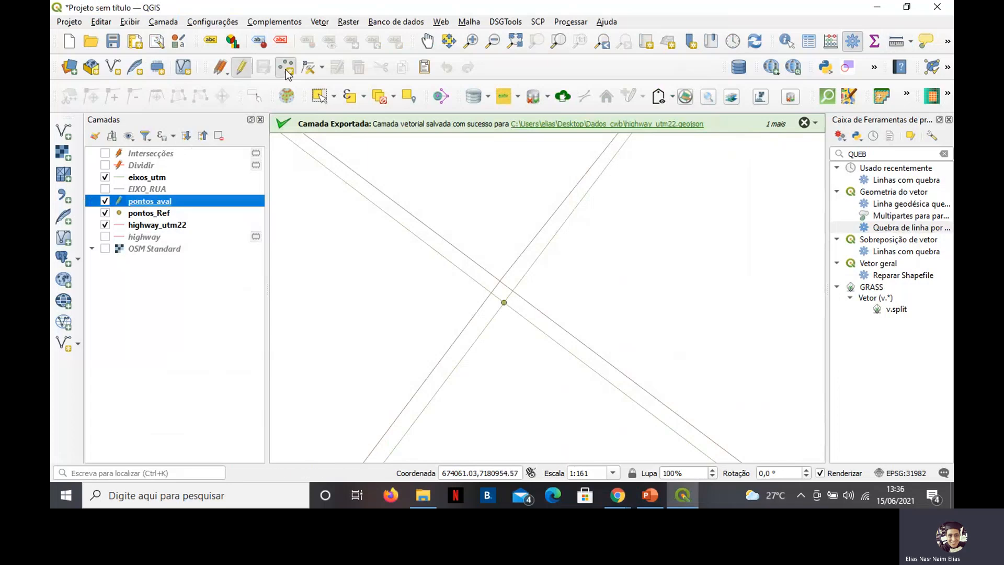
{"action": "left_click", "coordinate": [500, 282]}
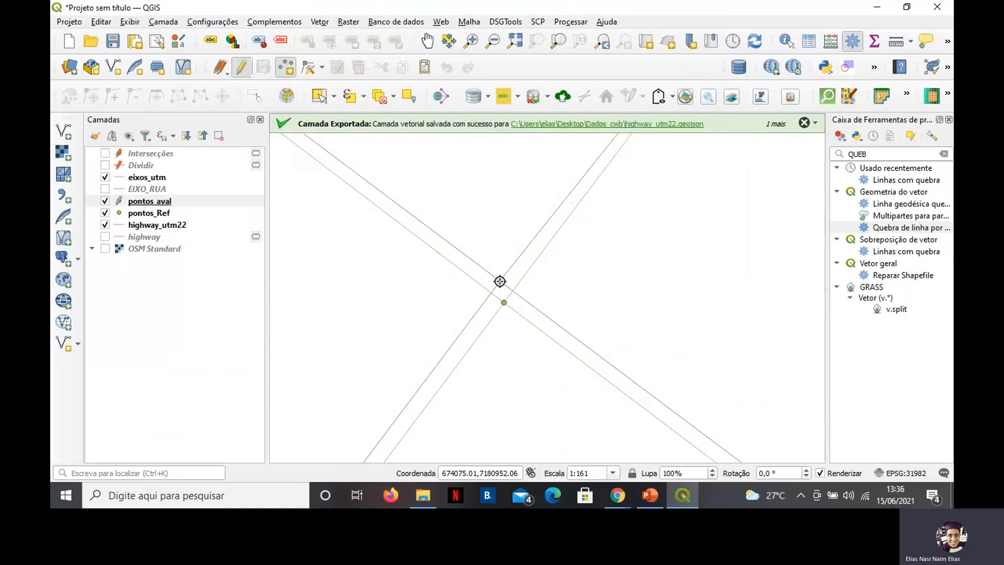
{"action": "type", "text": "1"}
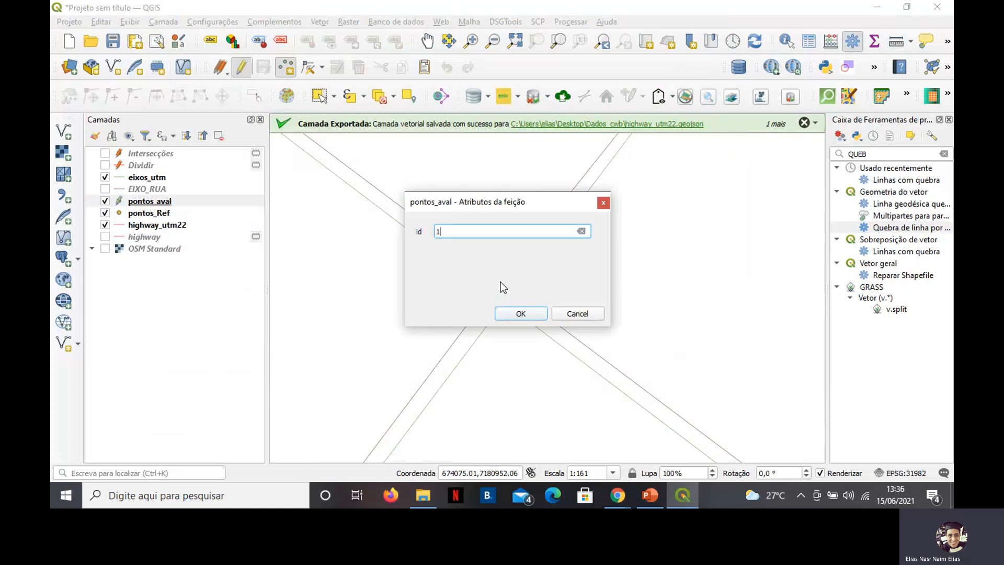
{"action": "left_click", "coordinate": [518, 315]}
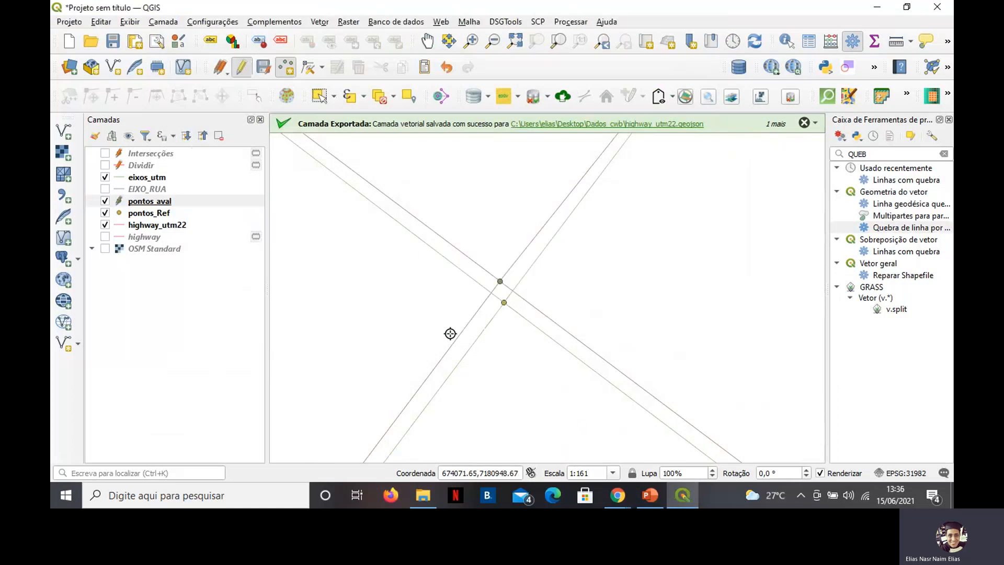
{"action": "scroll", "coordinate": [497, 303], "scroll_direction": "down", "scroll_amount": 3}
{"action": "scroll", "coordinate": [481, 303], "scroll_direction": "up", "scroll_amount": 1}
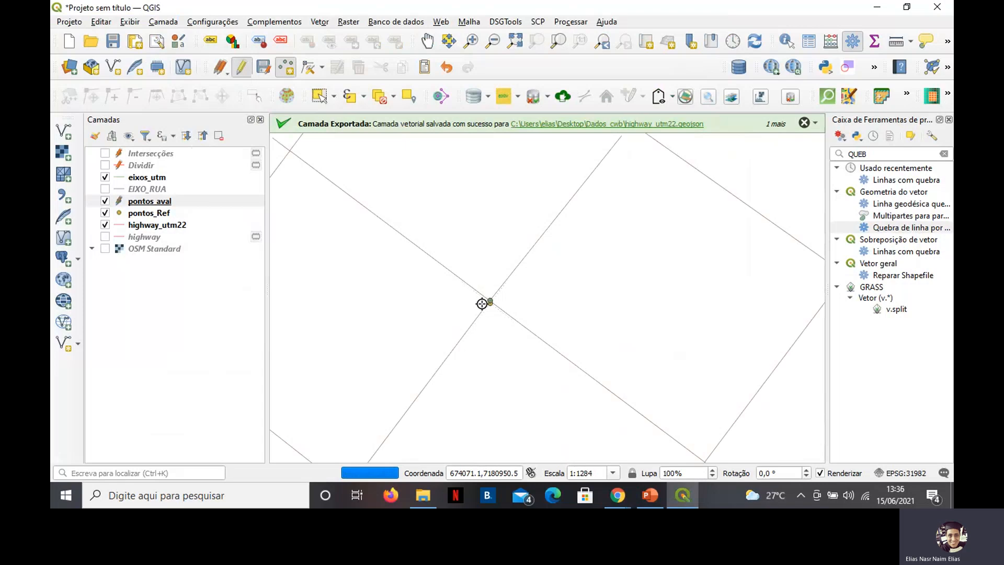
Add a pontos_aval point with its id at the highway_utm22 crossing beside the second reference point.
{"action": "scroll", "coordinate": [646, 287], "scroll_direction": "up", "scroll_amount": 2}
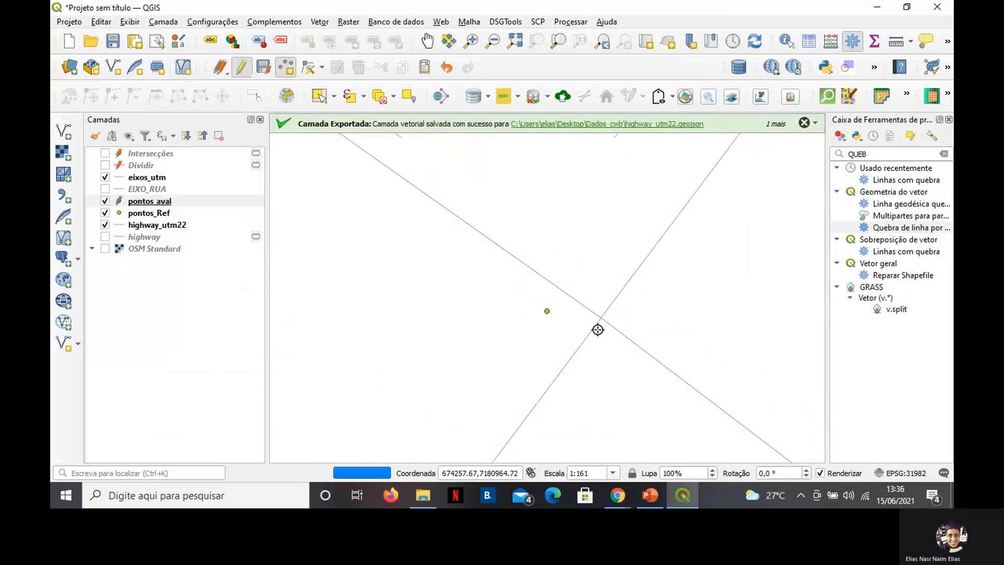
{"action": "scroll", "coordinate": [598, 330], "scroll_direction": "up", "scroll_amount": 1}
{"action": "scroll", "coordinate": [599, 330], "scroll_direction": "down", "scroll_amount": 1}
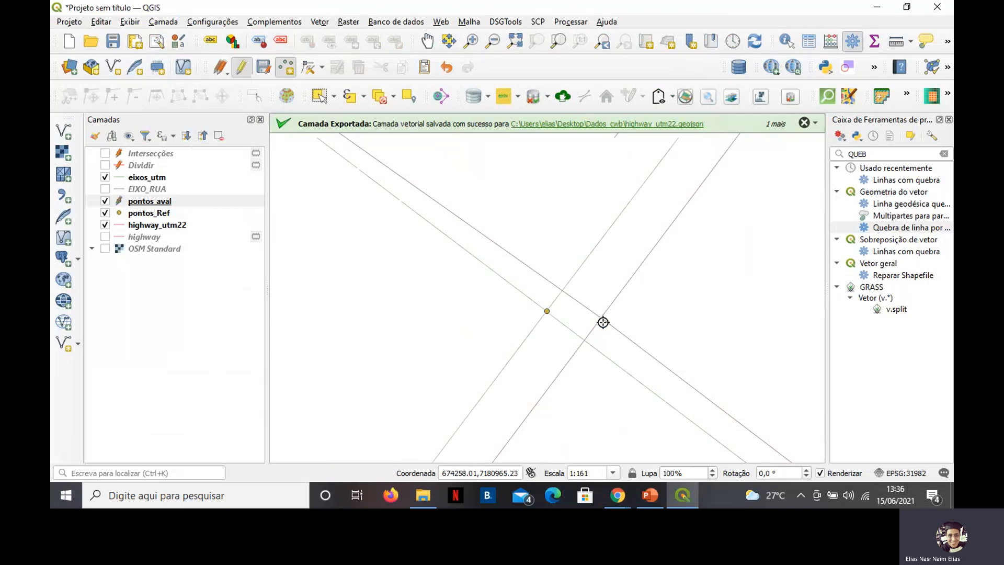
{"action": "left_click", "coordinate": [601, 318]}
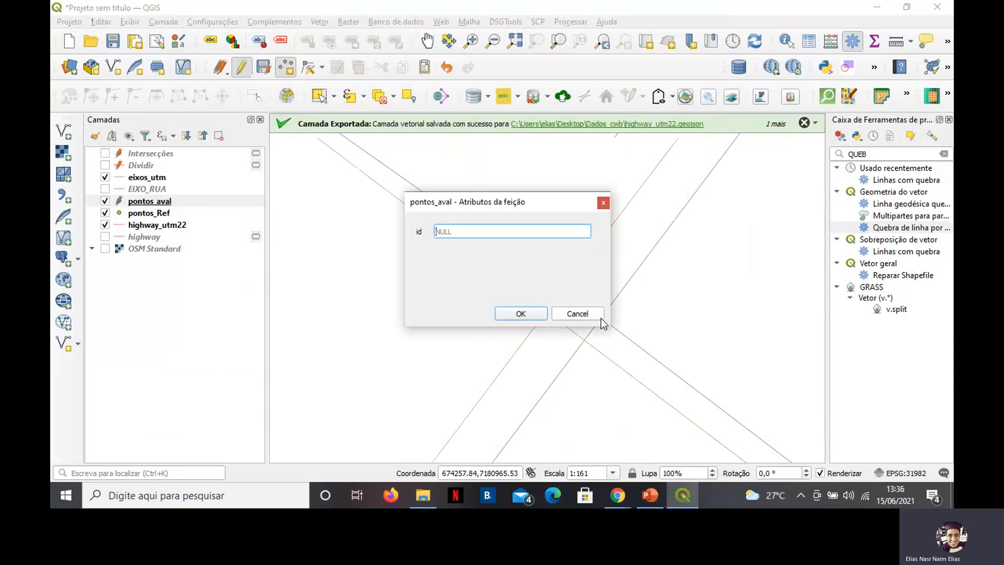
{"action": "type", "text": "1"}
{"action": "left_click", "coordinate": [530, 313]}
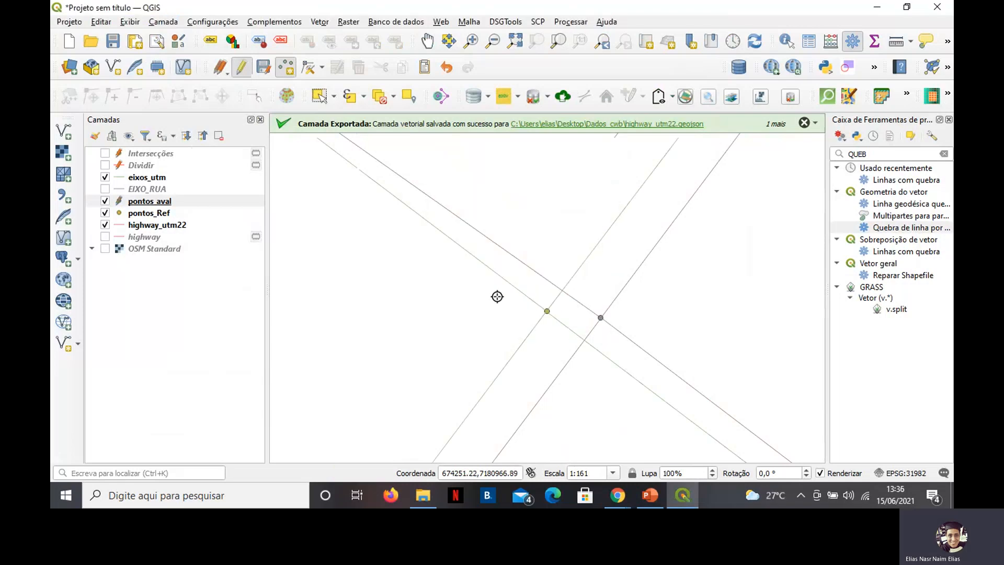
Add a pontos_aval point with id 3 at the highway_utm22 crossing beside the third reference point.
{"action": "scroll", "coordinate": [497, 298], "scroll_direction": "down", "scroll_amount": 2}
{"action": "scroll", "coordinate": [497, 298], "scroll_direction": "down", "scroll_amount": 3}
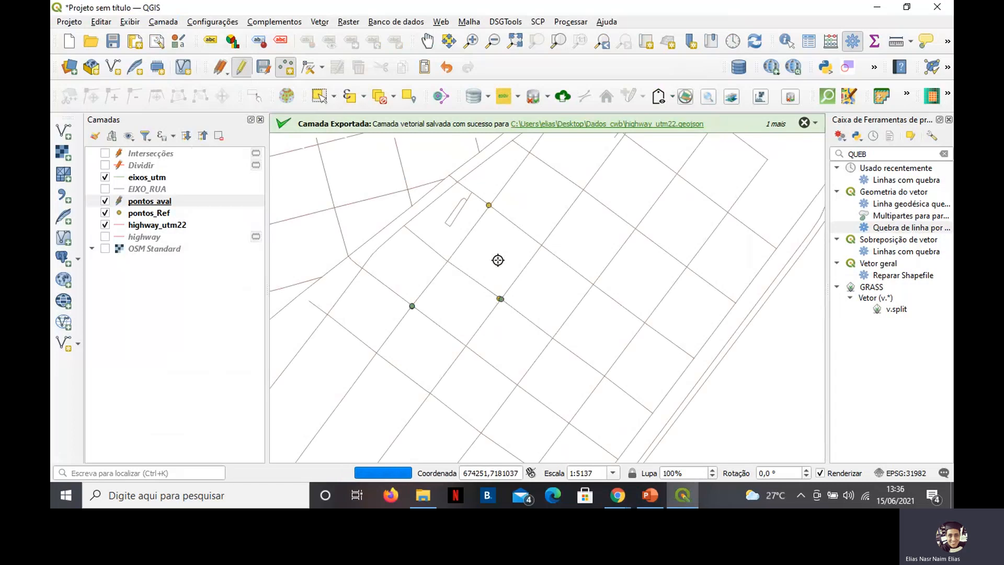
{"action": "scroll", "coordinate": [489, 203], "scroll_direction": "up", "scroll_amount": 5}
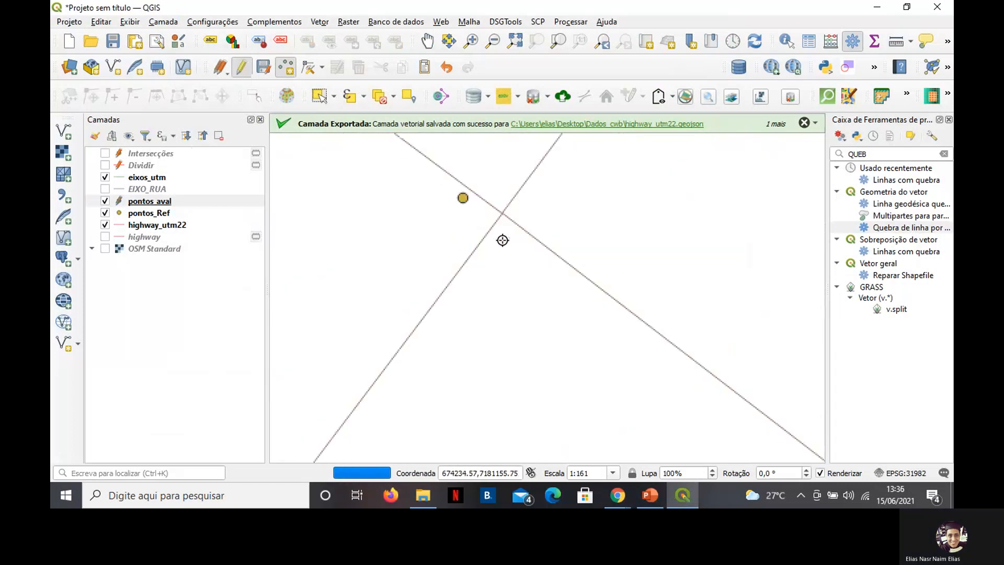
{"action": "left_click", "coordinate": [503, 213]}
{"action": "type", "text": "3"}
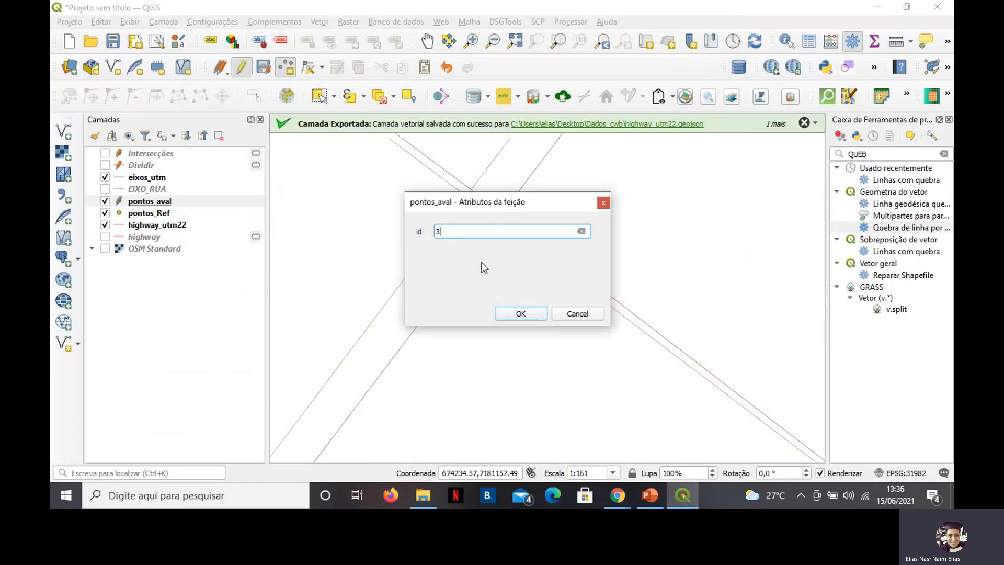
{"action": "left_click", "coordinate": [516, 312]}
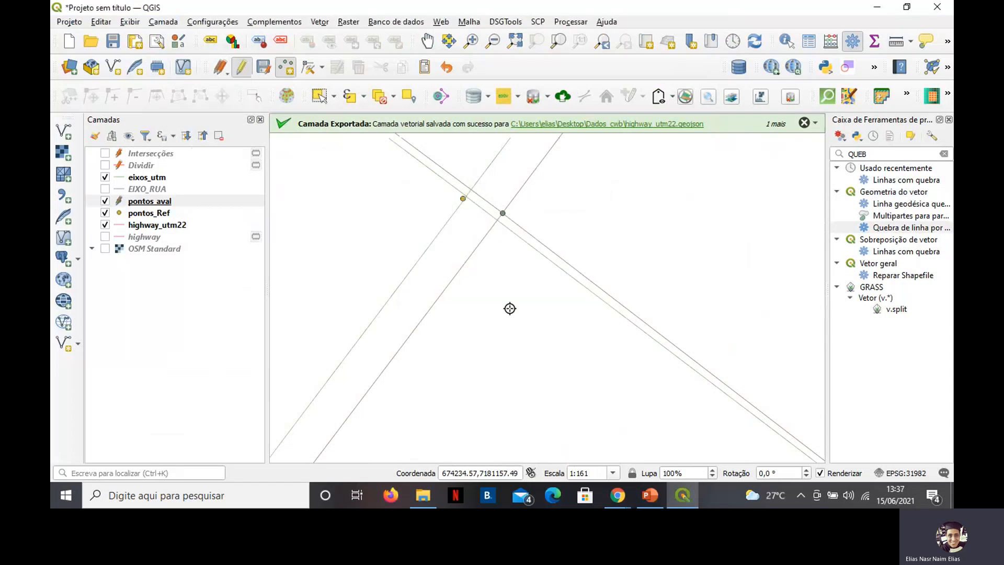
End the editing of pontos_aval and save its changes, leaving the measuring window closed.
{"action": "left_click", "coordinate": [144, 203]}
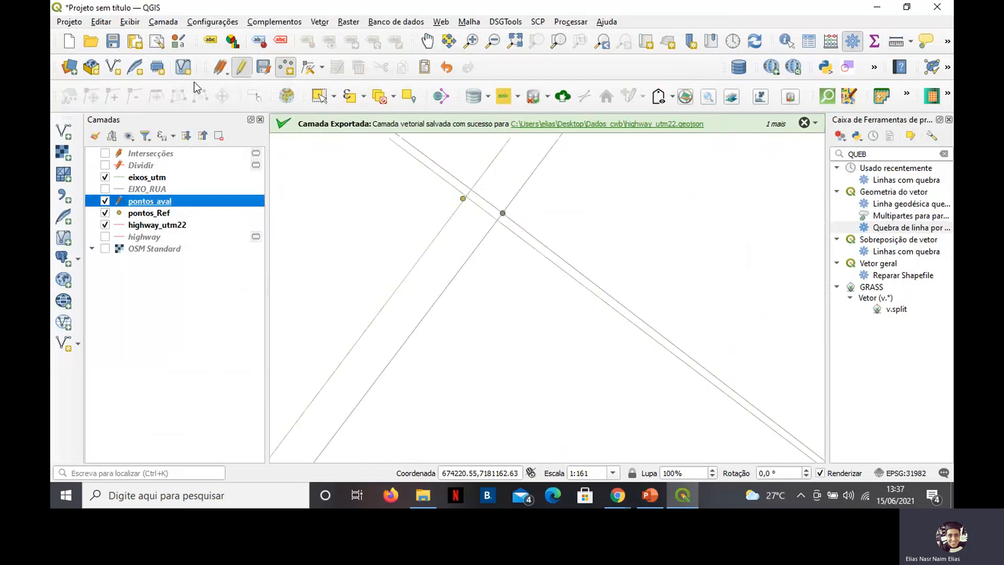
{"action": "left_click", "coordinate": [242, 73]}
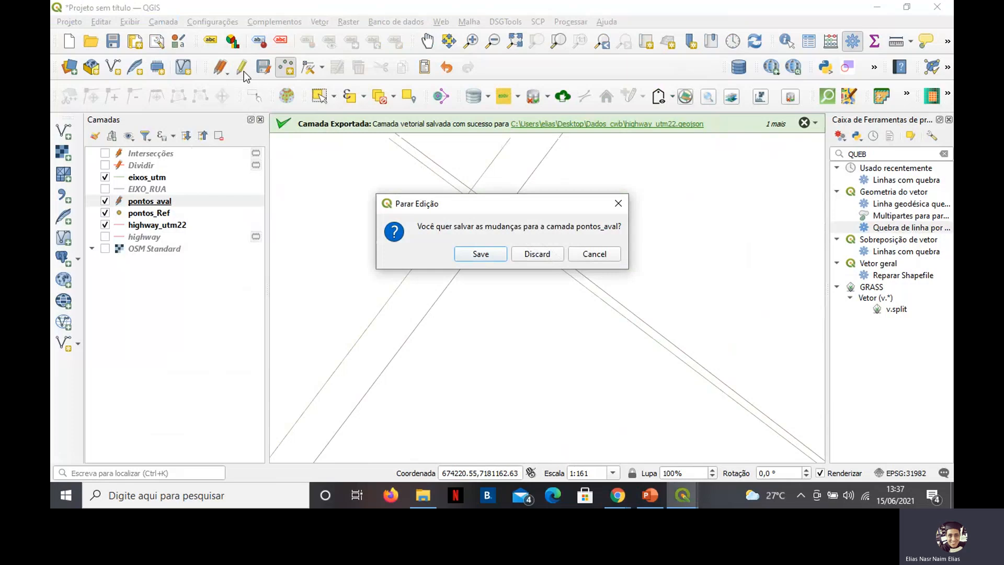
{"action": "left_click", "coordinate": [473, 254]}
{"action": "key", "text": "ctrl+shift+m"}
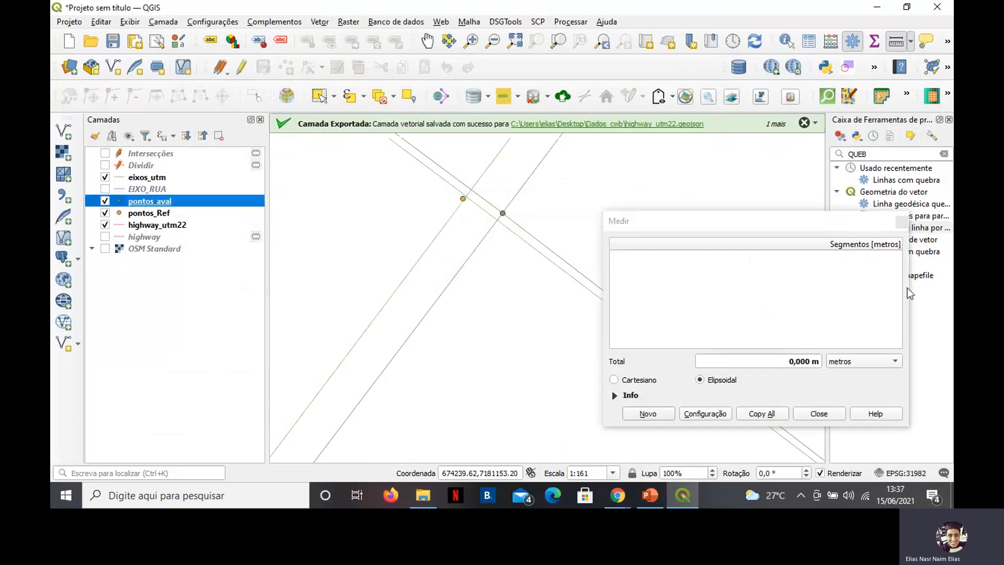
{"action": "left_click", "coordinate": [901, 222]}
Open the pontos_Ref attribute table as a smaller window over the map and sort its rows by ascending id.
{"action": "scroll", "coordinate": [427, 218], "scroll_direction": "down", "scroll_amount": 2}
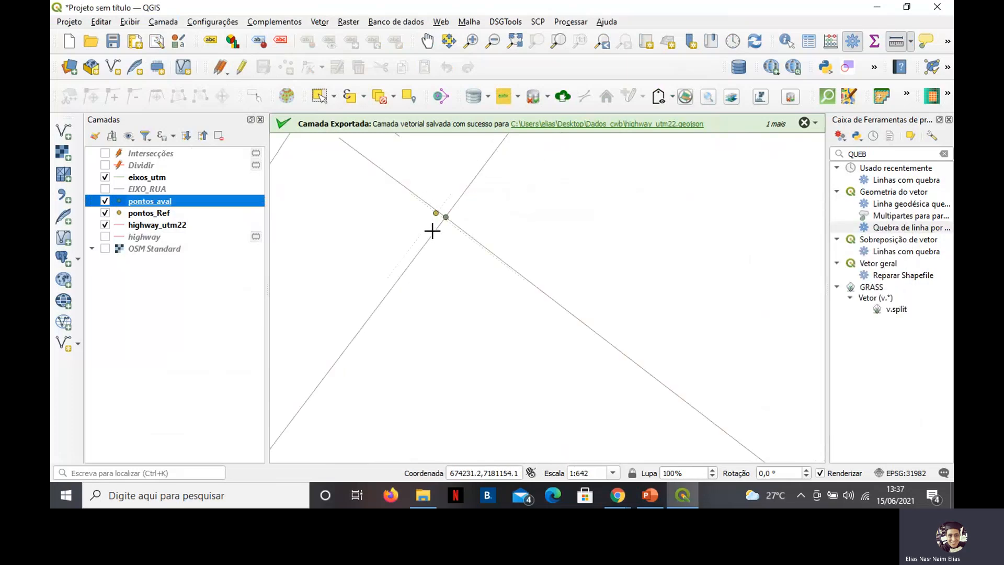
{"action": "scroll", "coordinate": [432, 231], "scroll_direction": "down", "scroll_amount": 1}
{"action": "left_click_drag", "start_coordinate": [409, 330], "coordinate": [525, 224]}
{"action": "scroll", "coordinate": [525, 225], "scroll_direction": "down", "scroll_amount": 2}
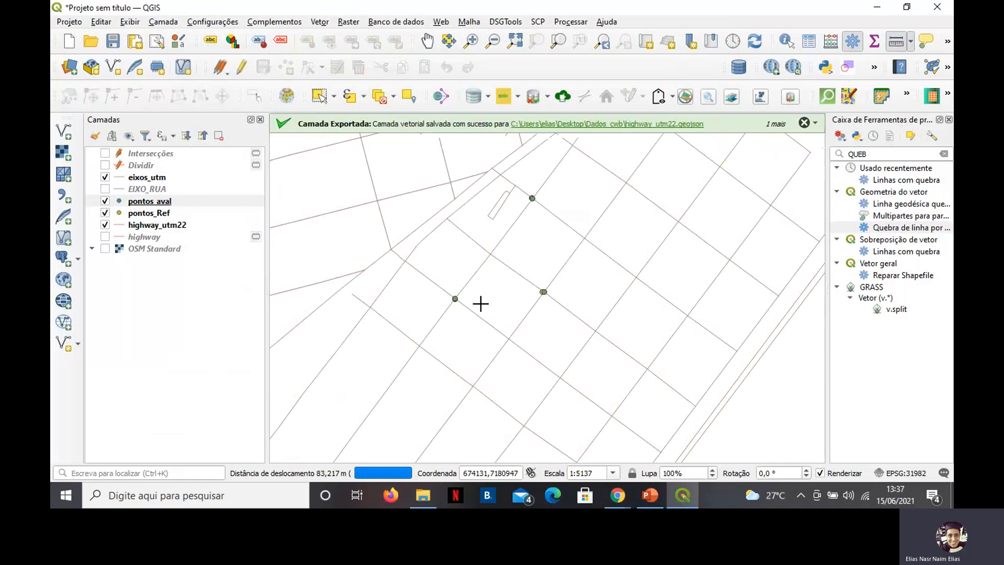
{"action": "scroll", "coordinate": [466, 314], "scroll_direction": "up", "scroll_amount": 2}
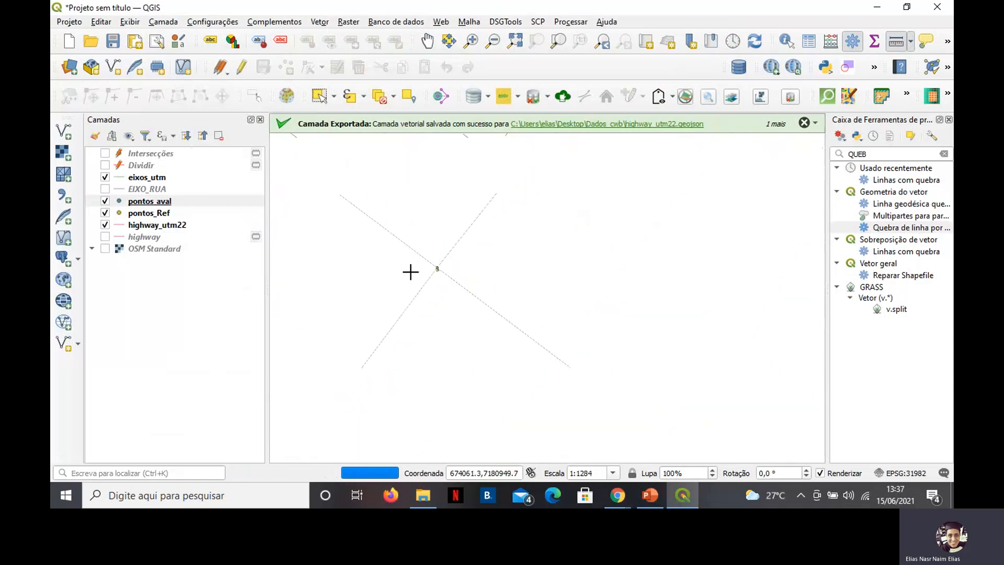
{"action": "scroll", "coordinate": [464, 281], "scroll_direction": "up", "scroll_amount": 1}
{"action": "scroll", "coordinate": [393, 281], "scroll_direction": "up", "scroll_amount": 1}
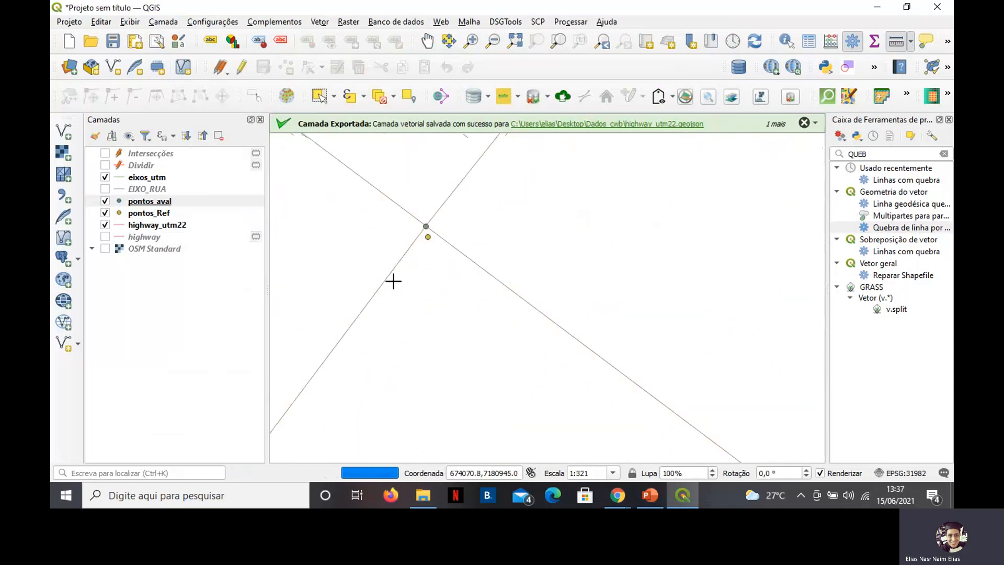
{"action": "left_click", "coordinate": [160, 214]}
{"action": "right_click", "coordinate": [159, 216]}
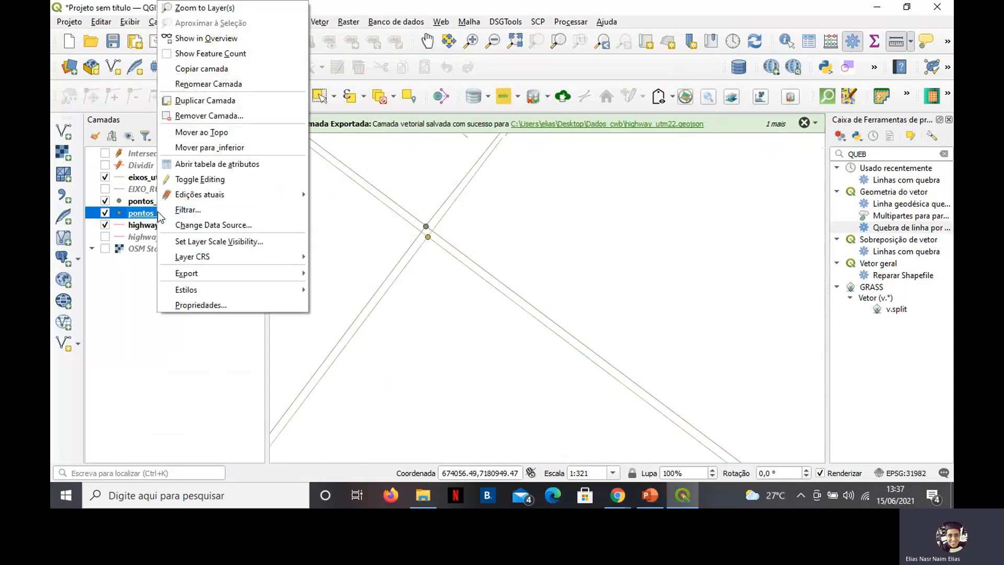
{"action": "left_click", "coordinate": [198, 166]}
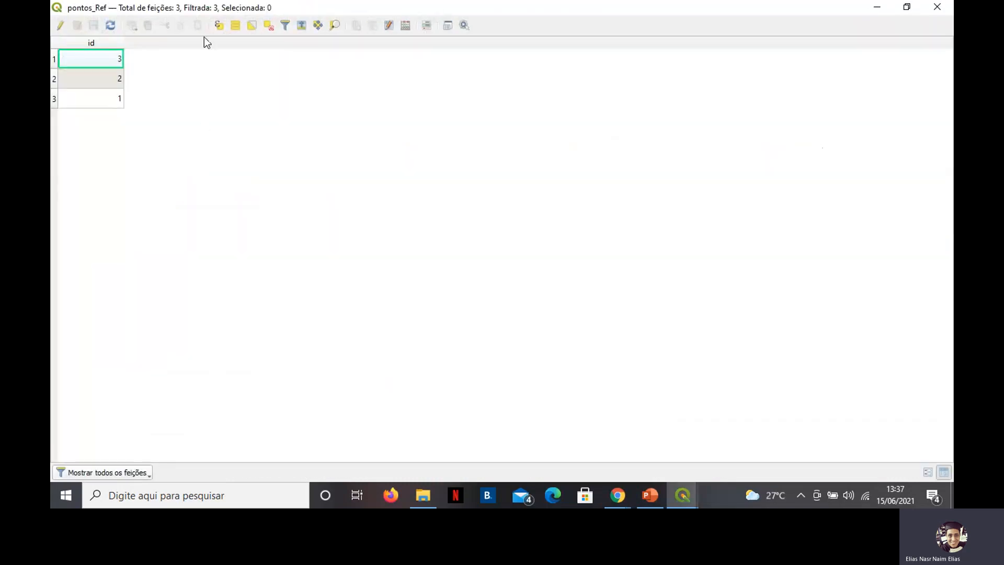
{"action": "double_click", "coordinate": [190, 7]}
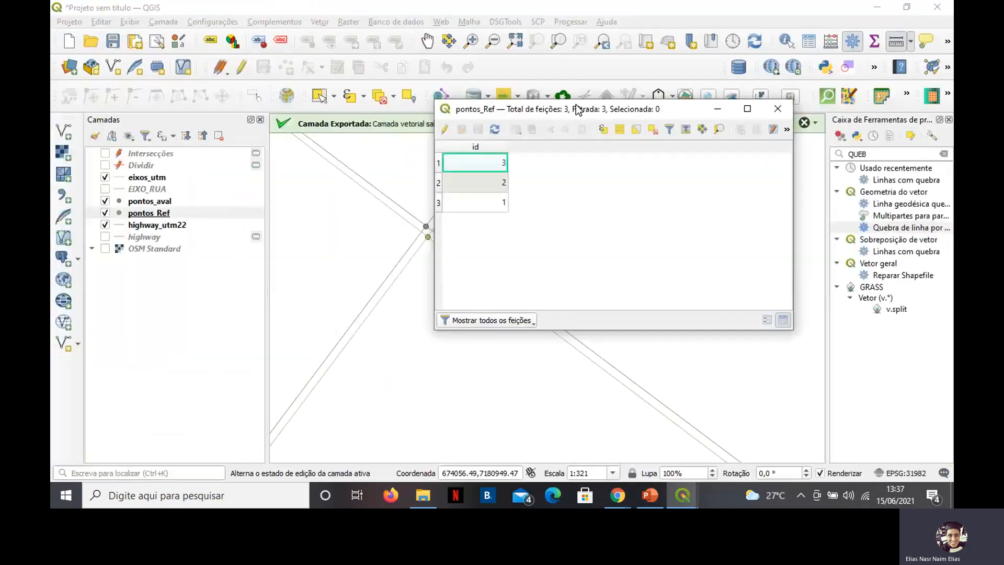
{"action": "left_click", "coordinate": [497, 146]}
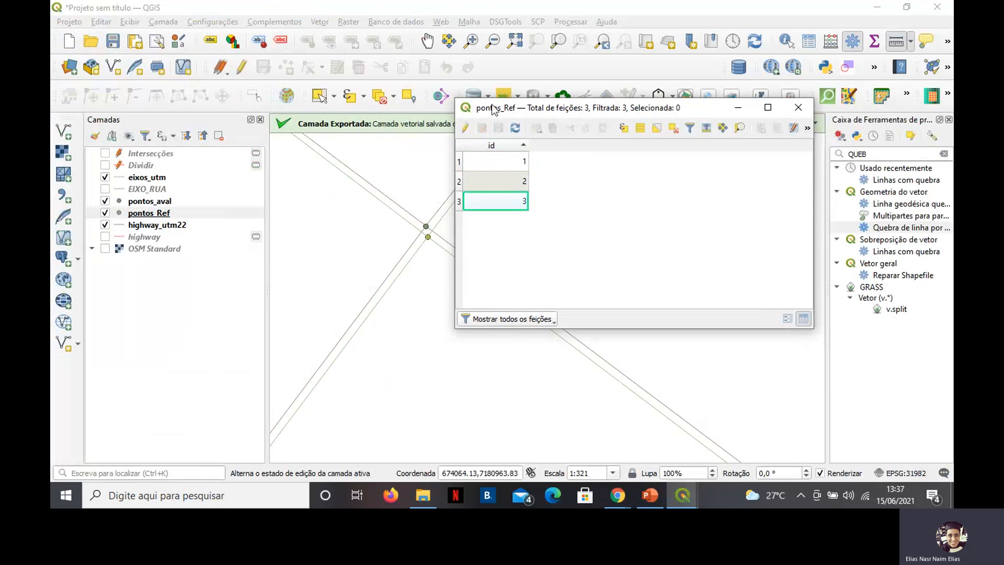
Select the pontos_Ref rows with ids 1, 2 and 3 in turn to locate each point on the map.
{"action": "left_click_drag", "start_coordinate": [493, 110], "coordinate": [649, 112]}
{"action": "left_click", "coordinate": [616, 171]}
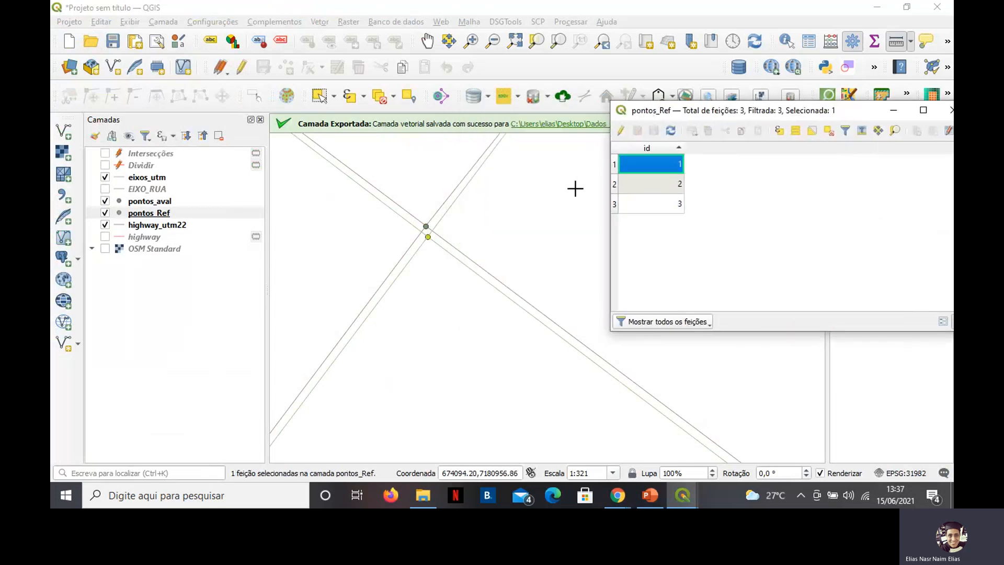
{"action": "scroll", "coordinate": [394, 197], "scroll_direction": "down", "scroll_amount": 2}
{"action": "scroll", "coordinate": [408, 201], "scroll_direction": "down", "scroll_amount": 1}
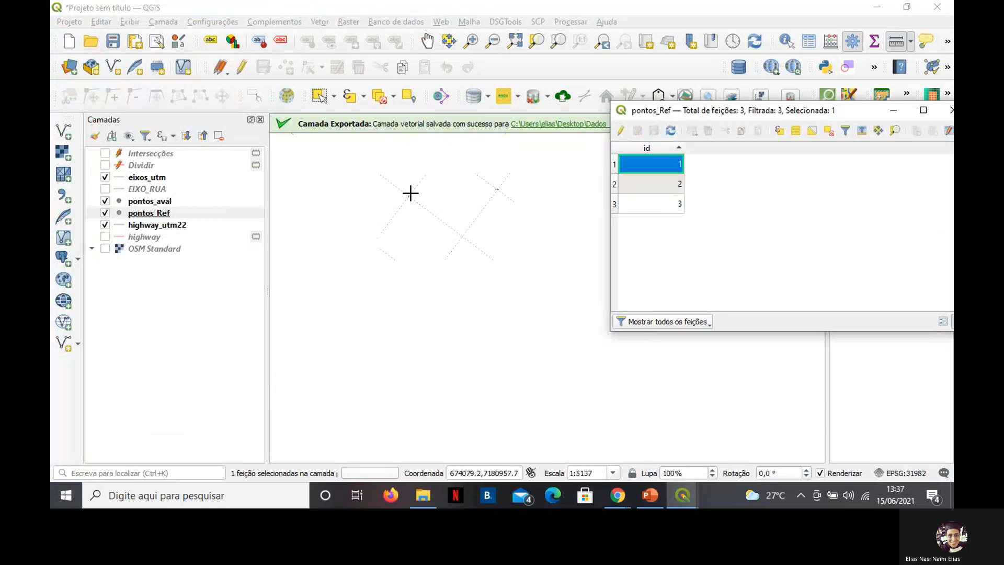
{"action": "left_click", "coordinate": [614, 184]}
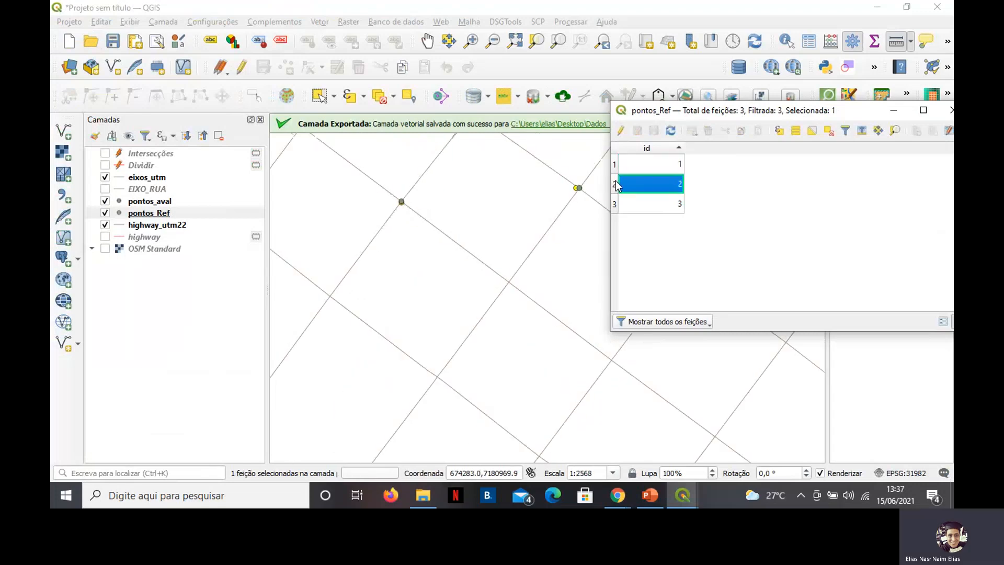
{"action": "left_click", "coordinate": [613, 204]}
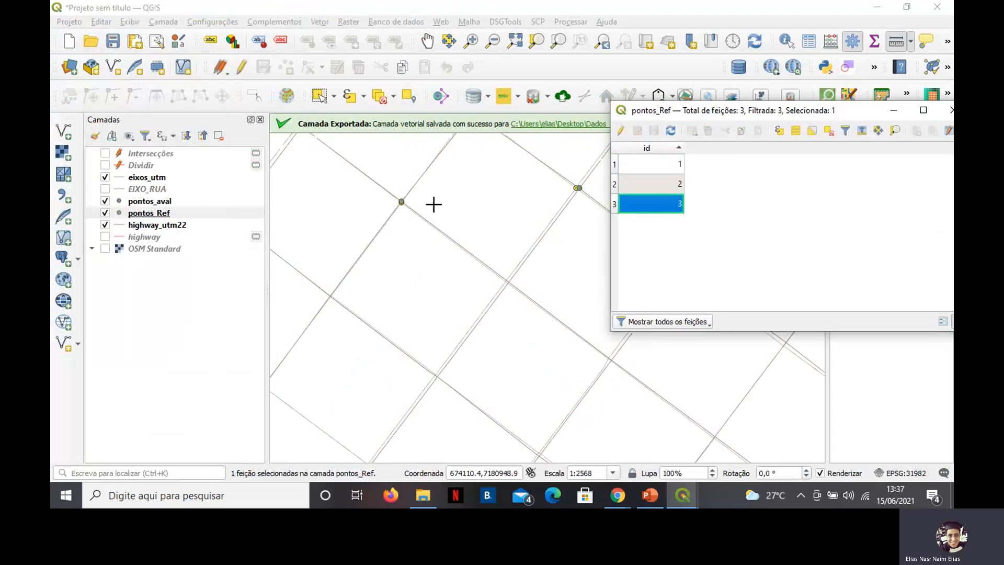
{"action": "scroll", "coordinate": [433, 204], "scroll_direction": "down", "scroll_amount": 2}
{"action": "left_click", "coordinate": [455, 176]}
{"action": "scroll", "coordinate": [470, 194], "scroll_direction": "up", "scroll_amount": 3}
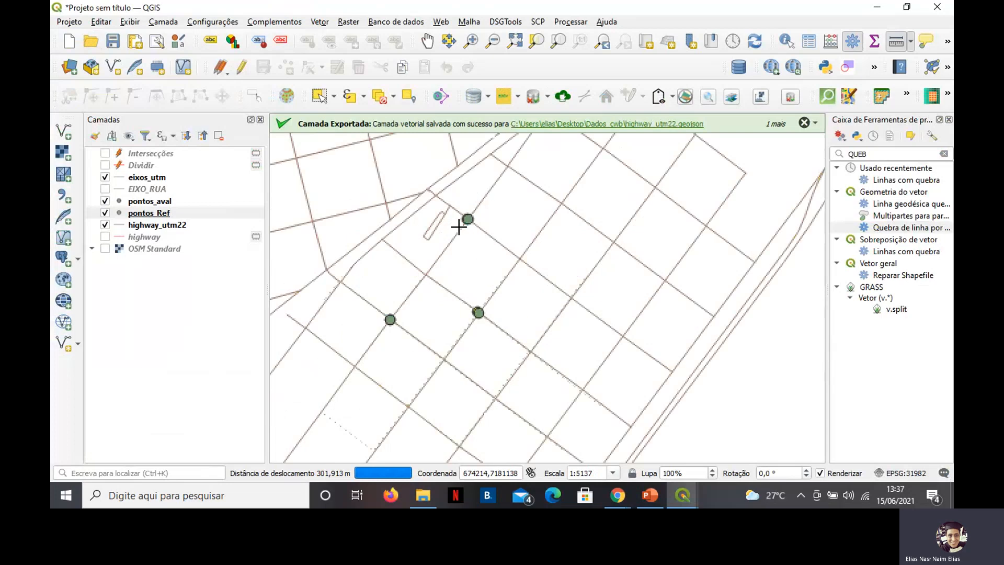
Bring the pontos_Ref attribute table back to the front, clear its row selection and maximize it.
{"action": "mouse_move", "coordinate": [682, 495]}
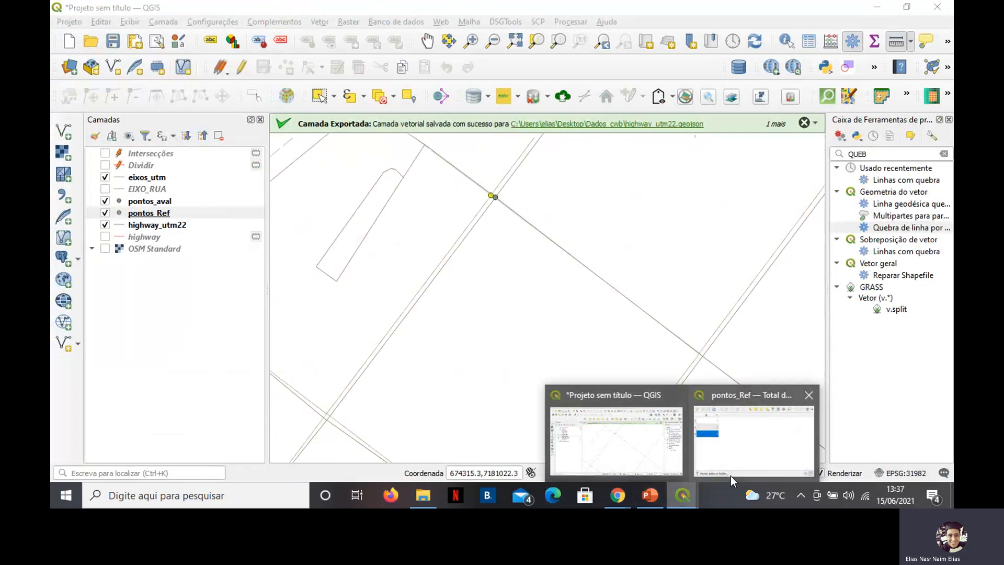
{"action": "left_click", "coordinate": [731, 474]}
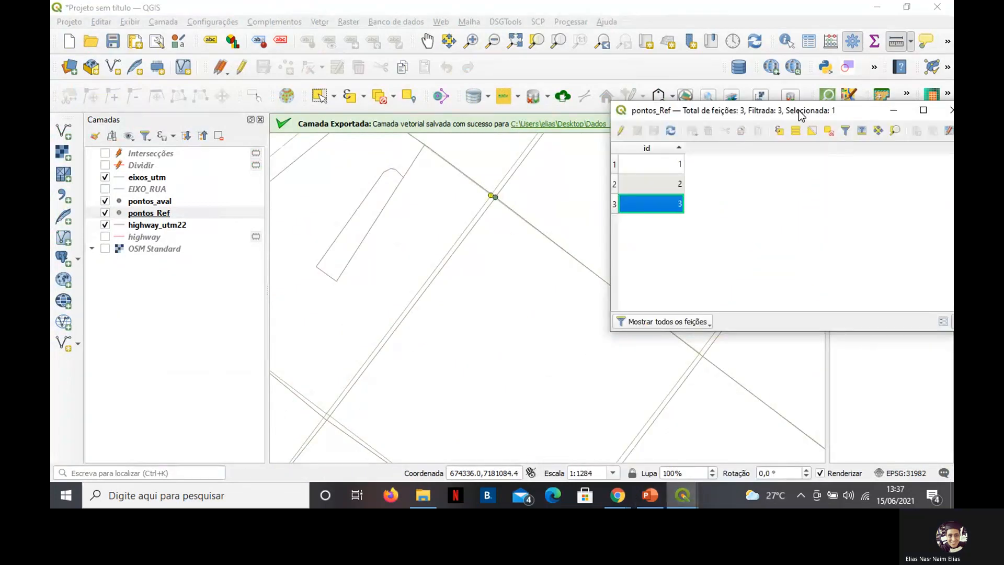
{"action": "left_click_drag", "start_coordinate": [817, 115], "coordinate": [710, 114]}
{"action": "left_click", "coordinate": [720, 129]}
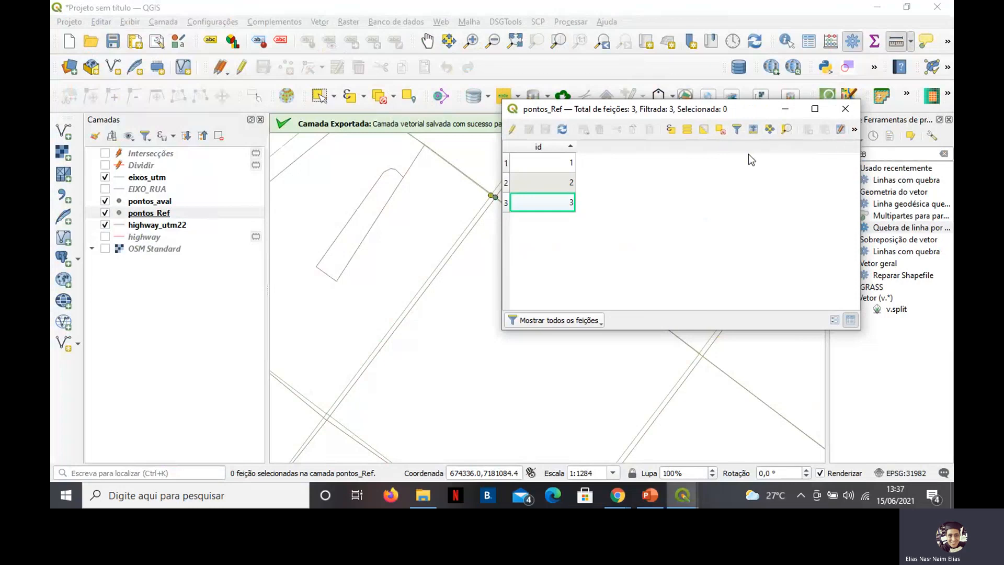
{"action": "left_click", "coordinate": [815, 109]}
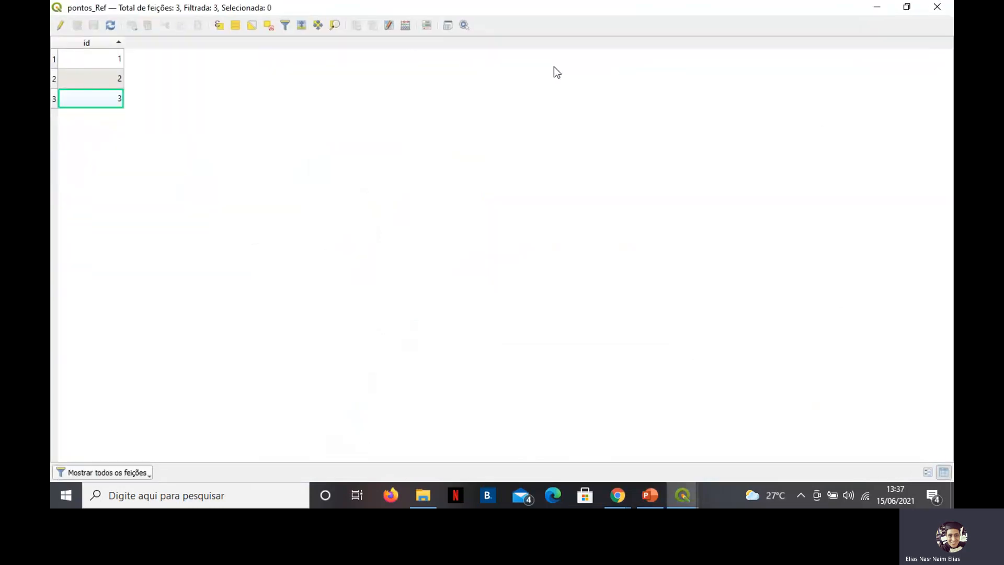
Open the field calculator for pontos_Ref and set the new field's type to número decimal (real).
{"action": "left_click", "coordinate": [400, 27]}
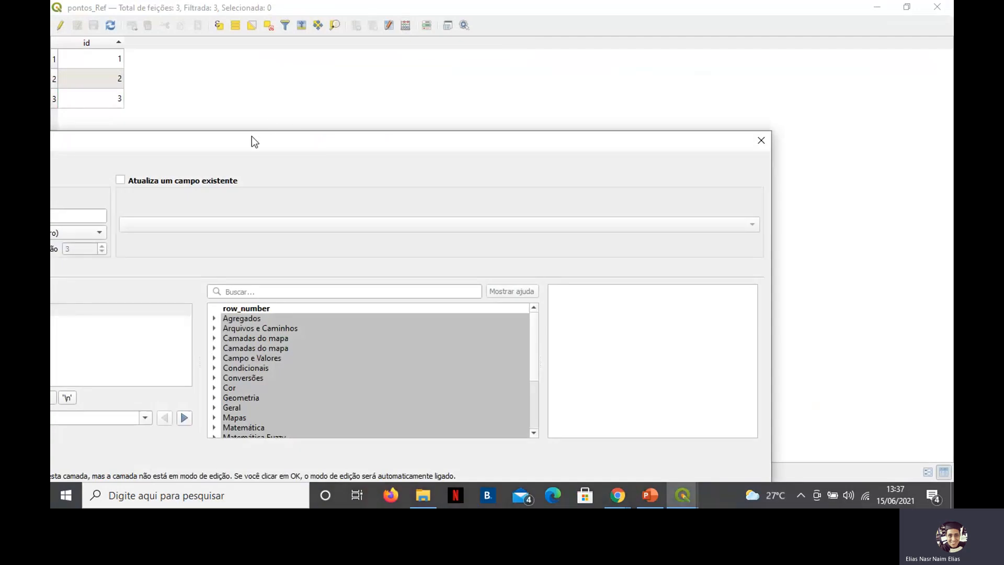
{"action": "left_click_drag", "start_coordinate": [252, 136], "coordinate": [637, 100]}
{"action": "left_click", "coordinate": [465, 183]}
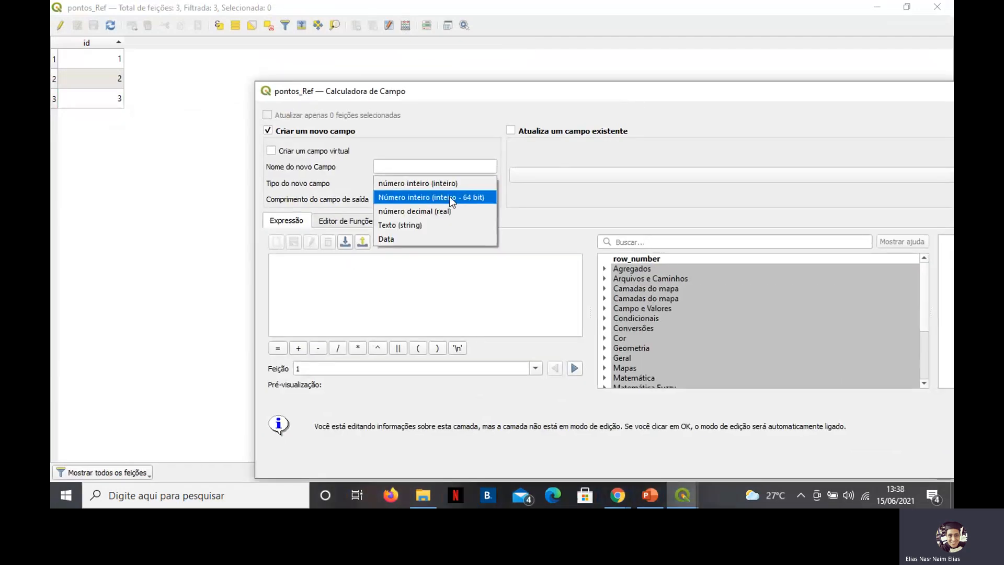
{"action": "left_click", "coordinate": [441, 213]}
{"action": "left_click", "coordinate": [417, 164]}
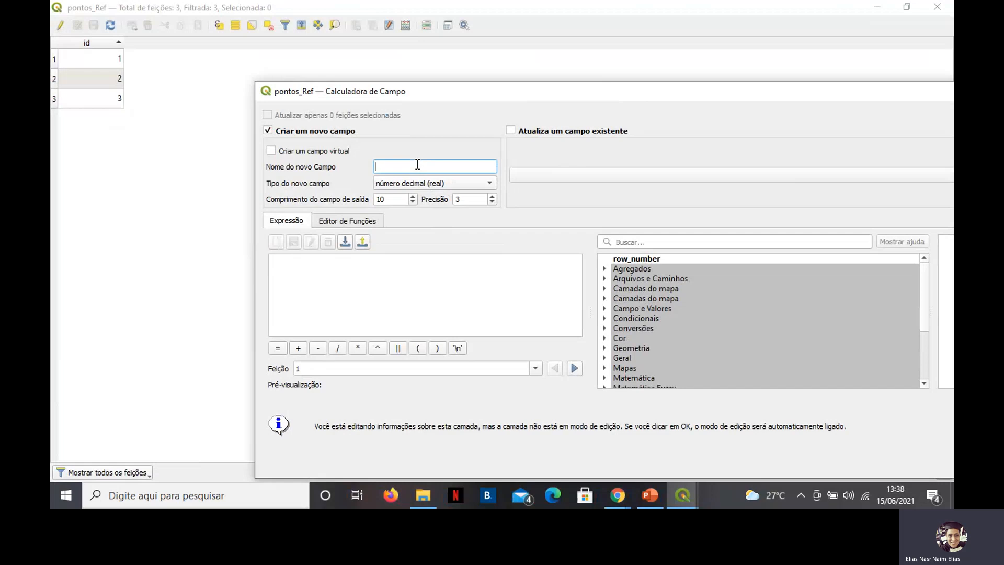
{"action": "key", "text": "Caps_Lock"}
{"action": "type", "text": "C"}
{"action": "key", "text": "Caps_Lock"}
{"action": "type", "text": "oo"}
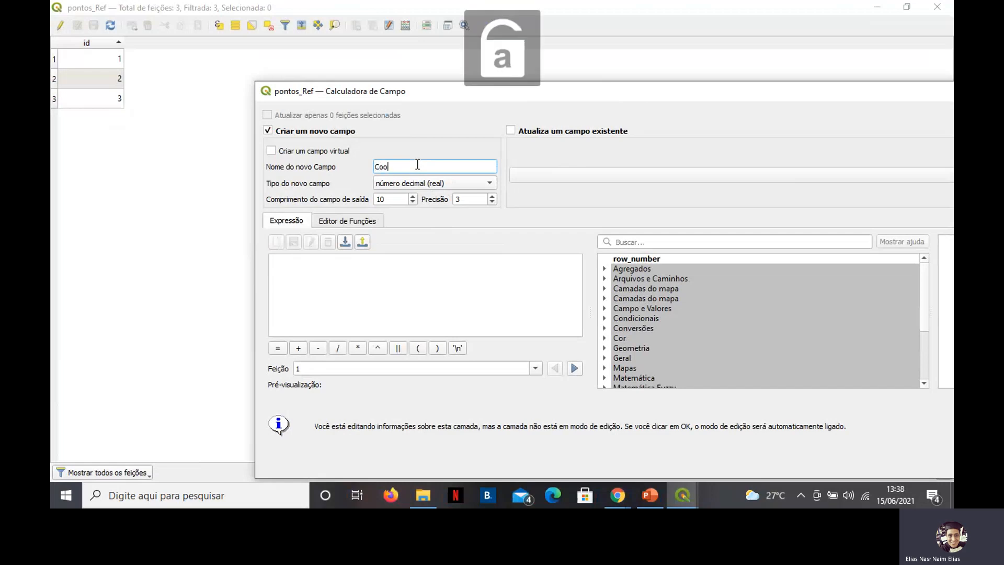
{"action": "key", "text": "BackSpace"}
{"action": "key", "text": "BackSpace"}
{"action": "key", "text": "BackSpace"}
Name the new field X_Ref and enter $x as its expression.
{"action": "key", "text": "Caps_Lock"}
{"action": "type", "text": "X"}
{"action": "key", "text": "Caps_Lock"}
{"action": "type", "text": "_"}
{"action": "key", "text": "Caps_Lock"}
{"action": "type", "text": "R"}
{"action": "key", "text": "Caps_Lock"}
{"action": "type", "text": "ed"}
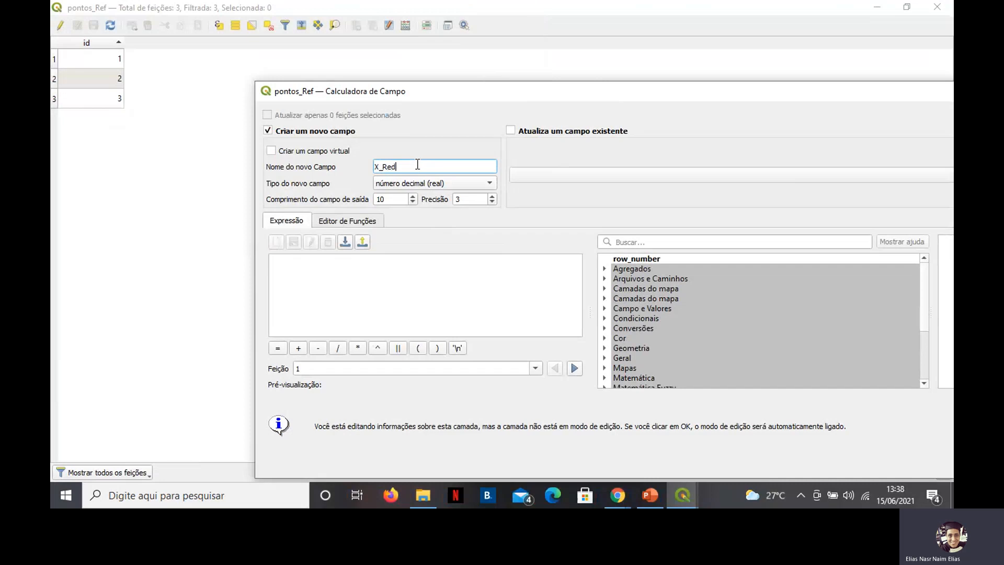
{"action": "key", "text": "BackSpace"}
{"action": "type", "text": "f"}
{"action": "left_click", "coordinate": [364, 281]}
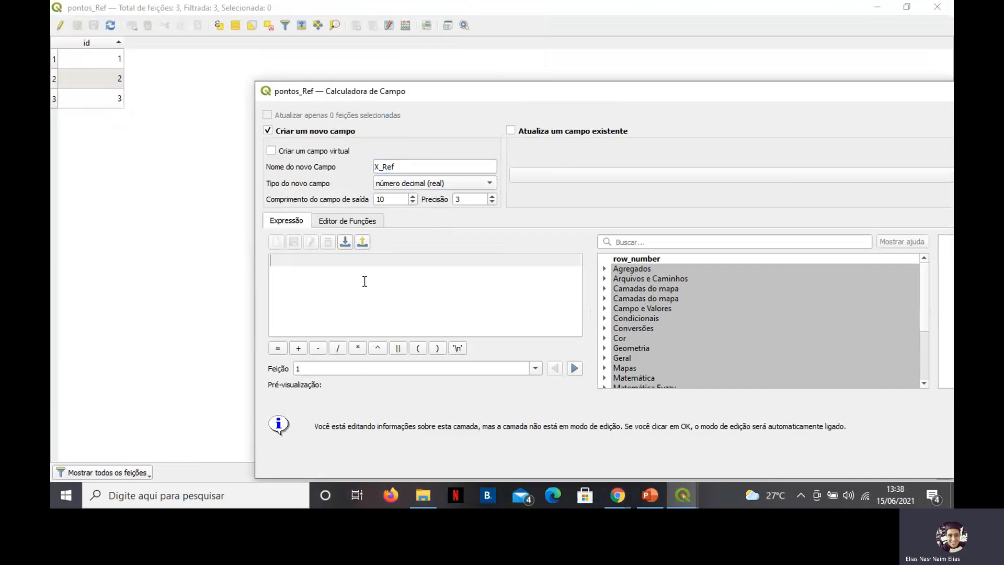
{"action": "type", "text": "$x"}
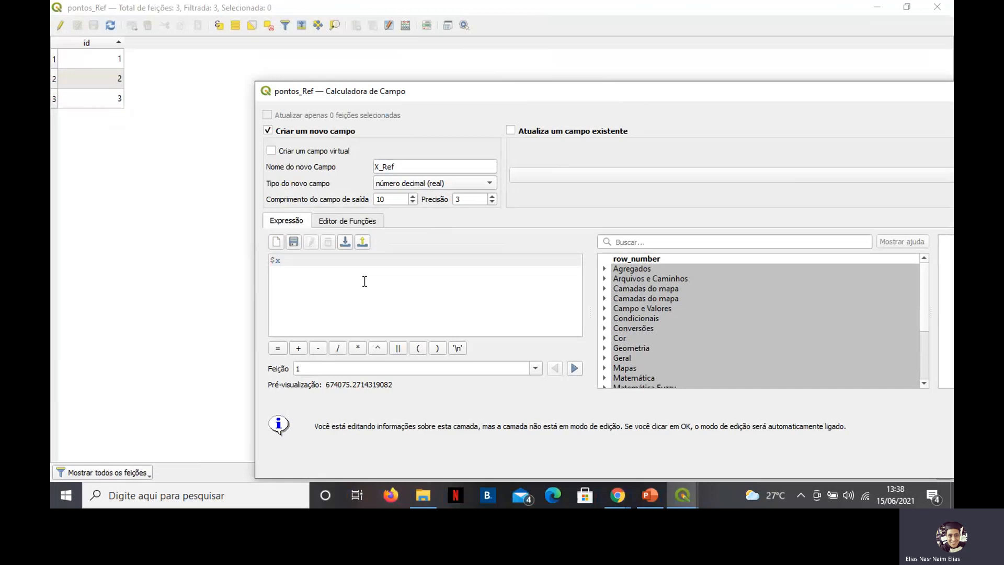
Run the field calculation to add the X_Ref field to pontos_Ref.
{"action": "left_click_drag", "start_coordinate": [498, 93], "coordinate": [344, 51]}
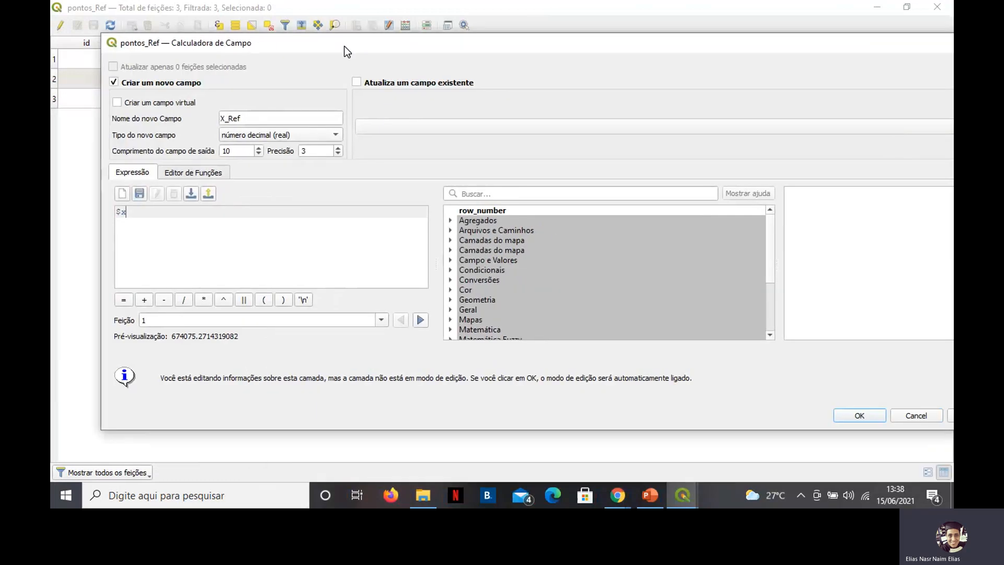
{"action": "left_click", "coordinate": [859, 416]}
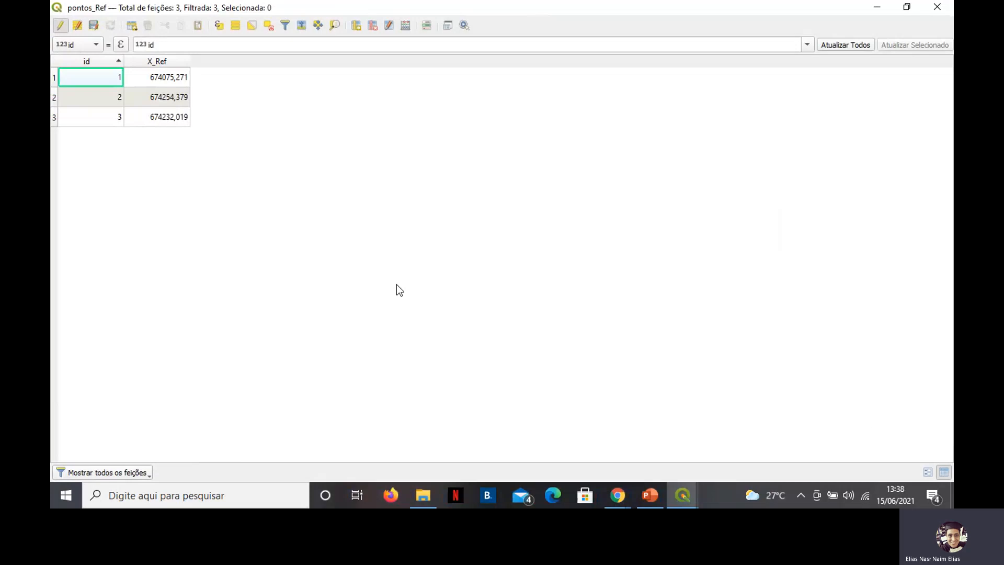
Add a número decimal (real) field named Y_ref to pontos_Ref, calculated with the expression $y.
{"action": "left_click", "coordinate": [406, 26]}
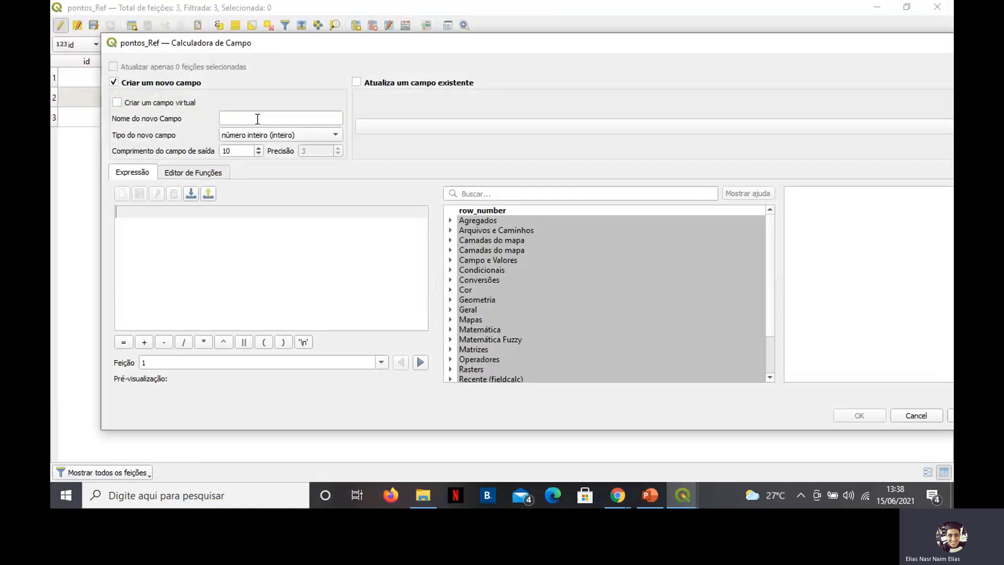
{"action": "key", "text": "Caps_Lock"}
{"action": "type", "text": "Y"}
{"action": "key", "text": "Caps_Lock"}
{"action": "type", "text": "_"}
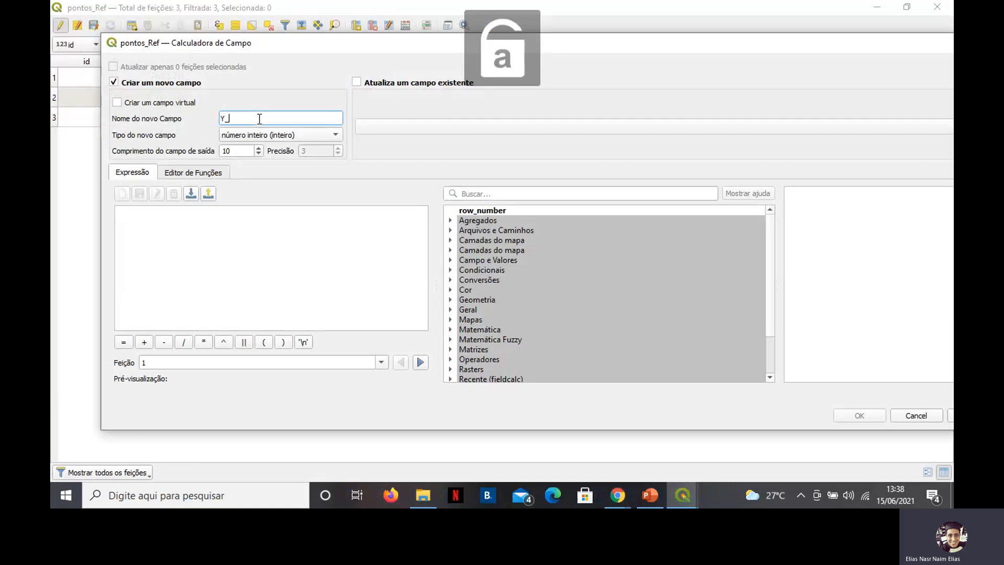
{"action": "type", "text": "ref"}
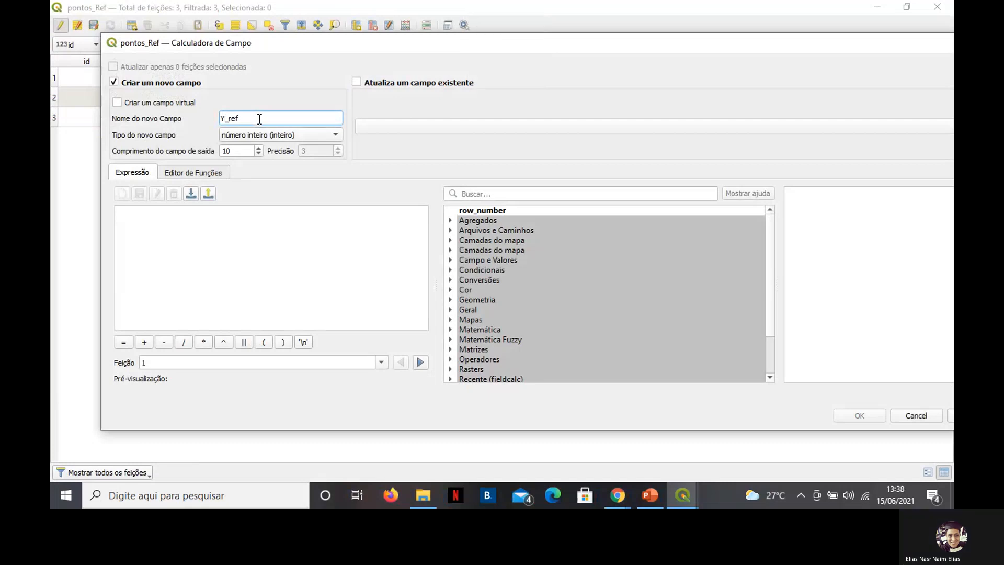
{"action": "left_click", "coordinate": [261, 131]}
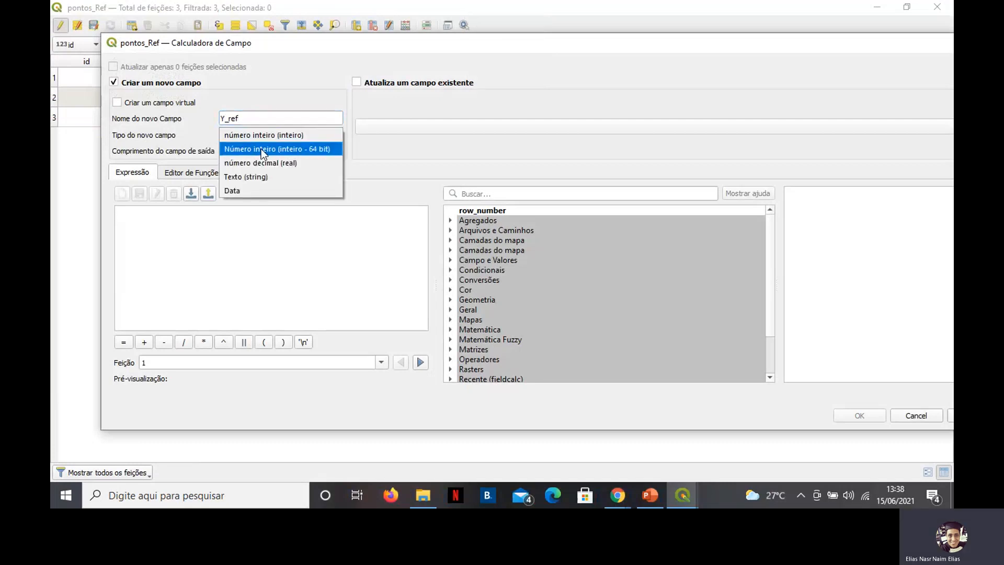
{"action": "left_click", "coordinate": [259, 163]}
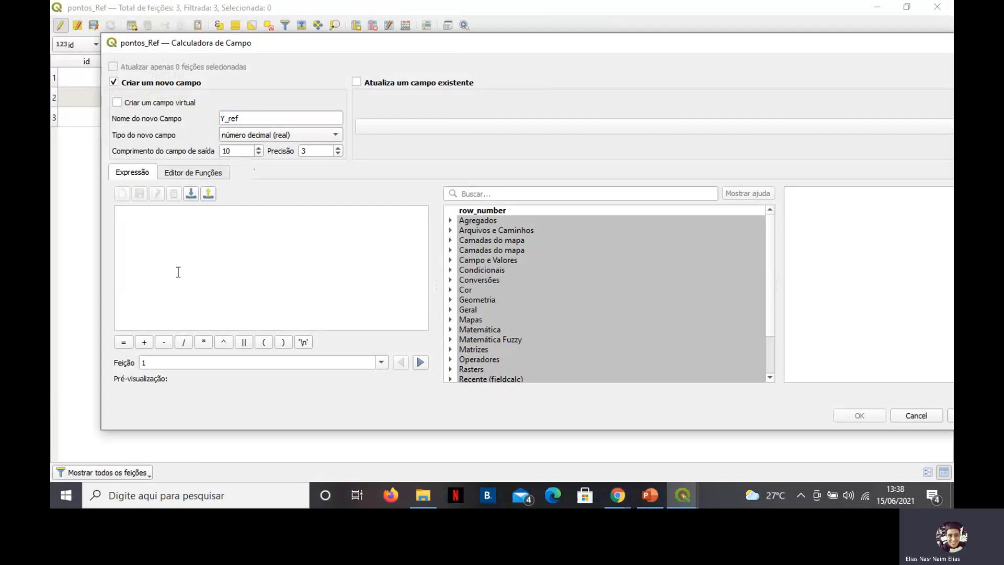
{"action": "left_click", "coordinate": [194, 236]}
{"action": "type", "text": "$y"}
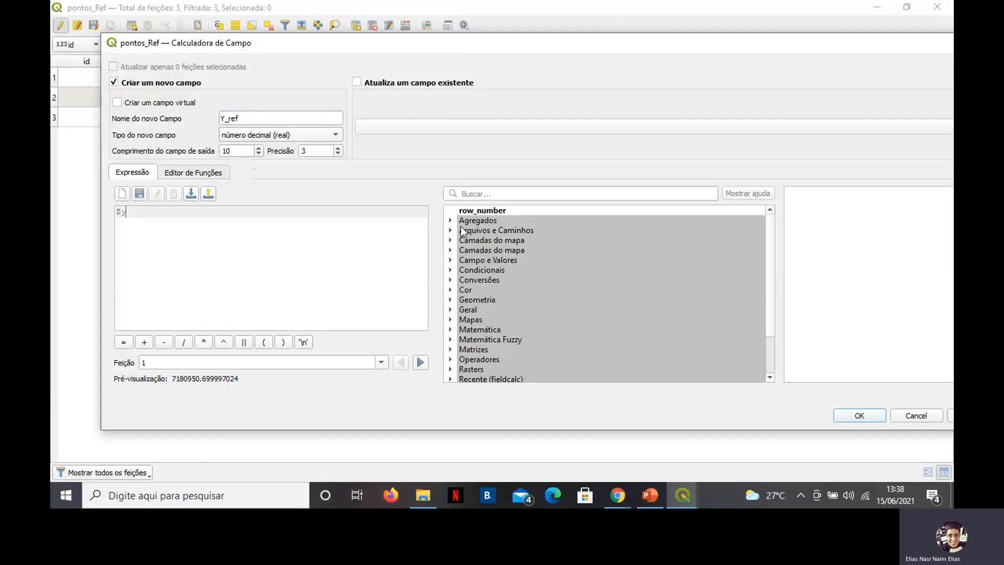
{"action": "left_click", "coordinate": [839, 419]}
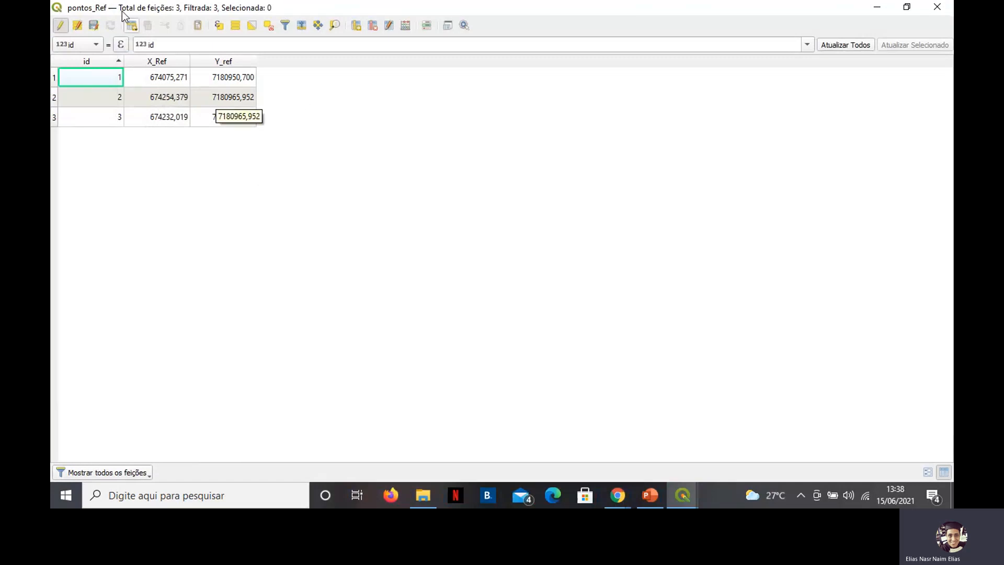
Close the pontos_Ref table and open the pontos_aval attribute table maximized, with editing enabled.
{"action": "double_click", "coordinate": [175, 6]}
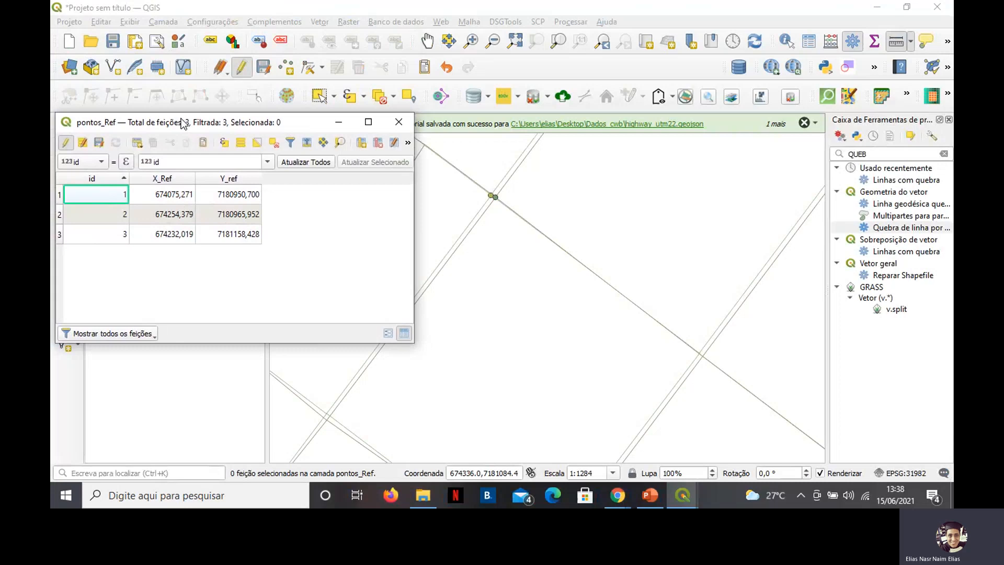
{"action": "left_click", "coordinate": [398, 122]}
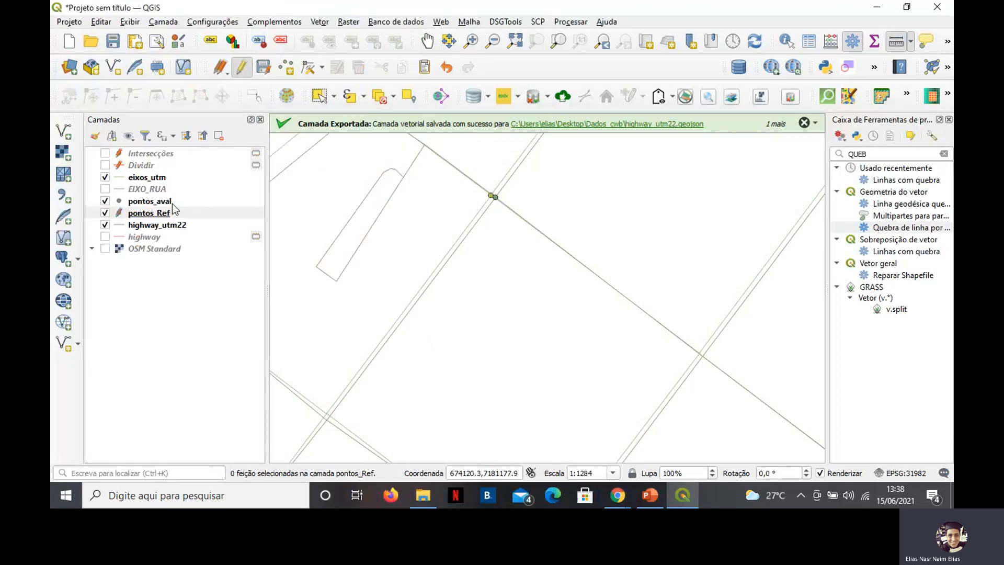
{"action": "left_click", "coordinate": [146, 207]}
{"action": "right_click", "coordinate": [146, 207]}
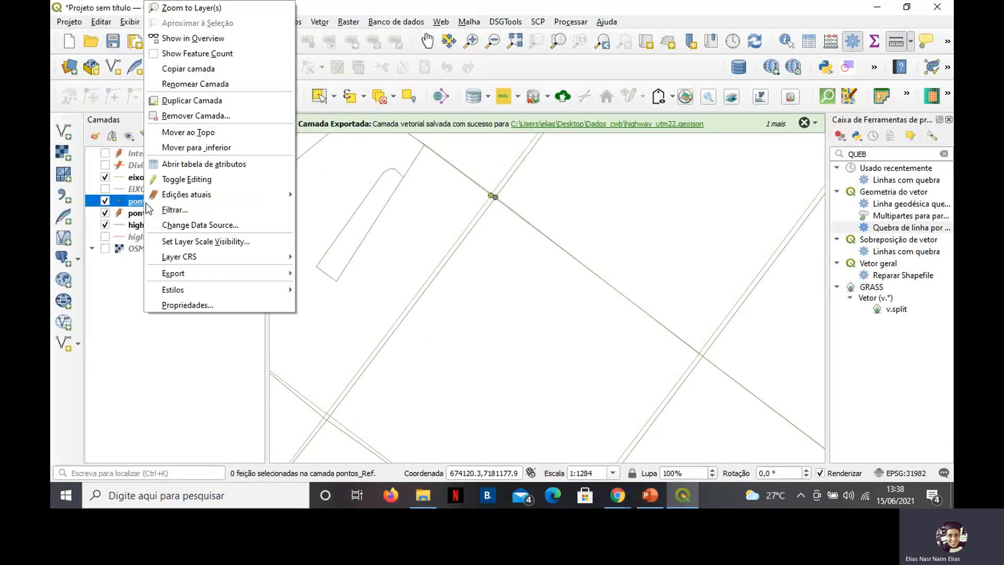
{"action": "left_click", "coordinate": [177, 166]}
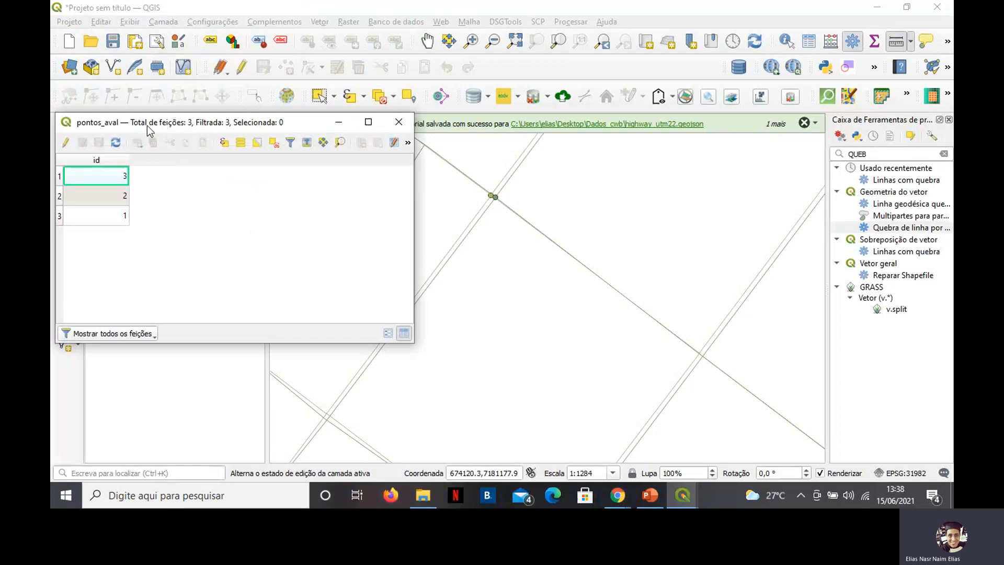
{"action": "left_click_drag", "start_coordinate": [148, 127], "coordinate": [411, 137]}
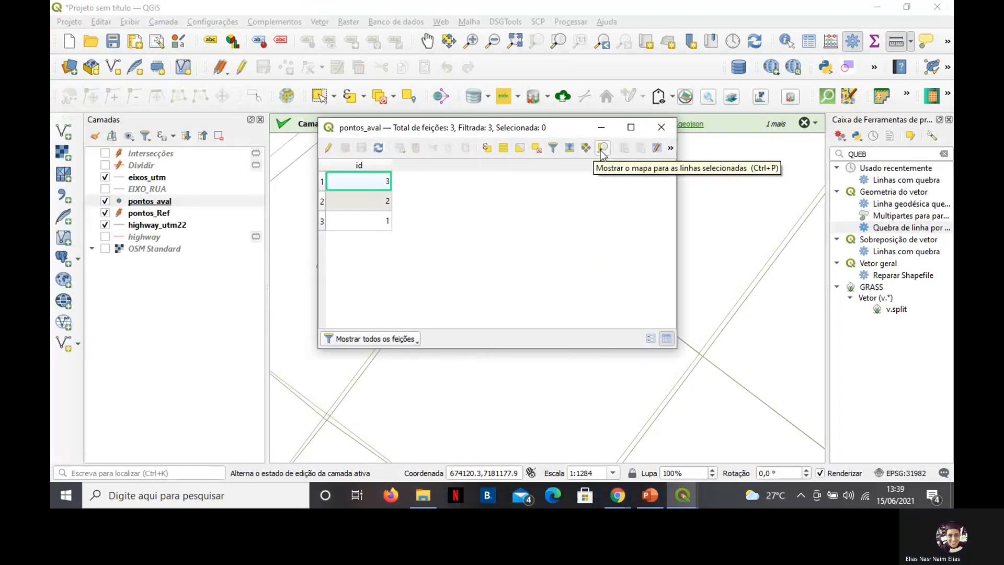
{"action": "left_click", "coordinate": [328, 147]}
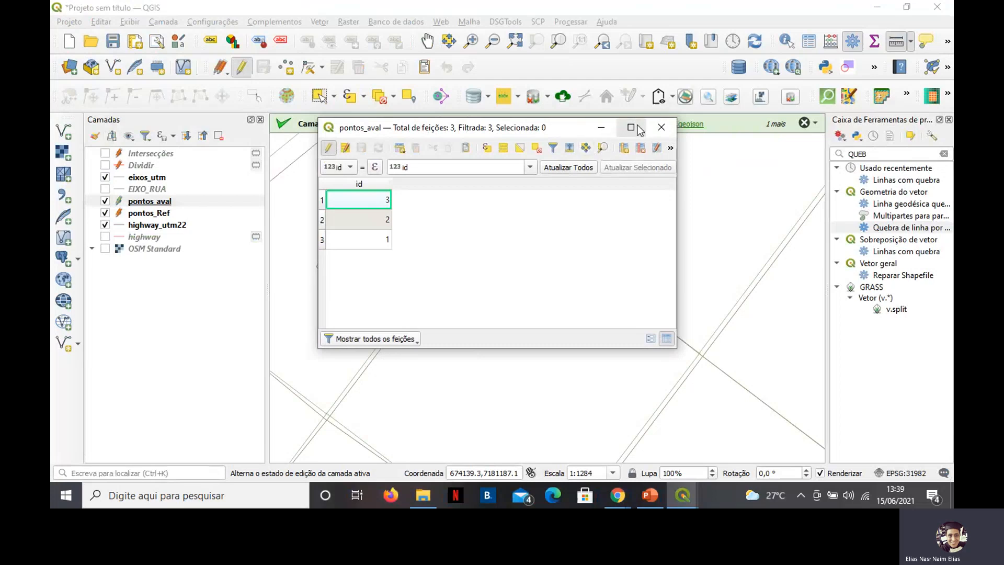
{"action": "left_click", "coordinate": [630, 127]}
Add a número decimal (real) field named X_aval to pontos_aval, calculated with the expression $x.
{"action": "left_click", "coordinate": [405, 26]}
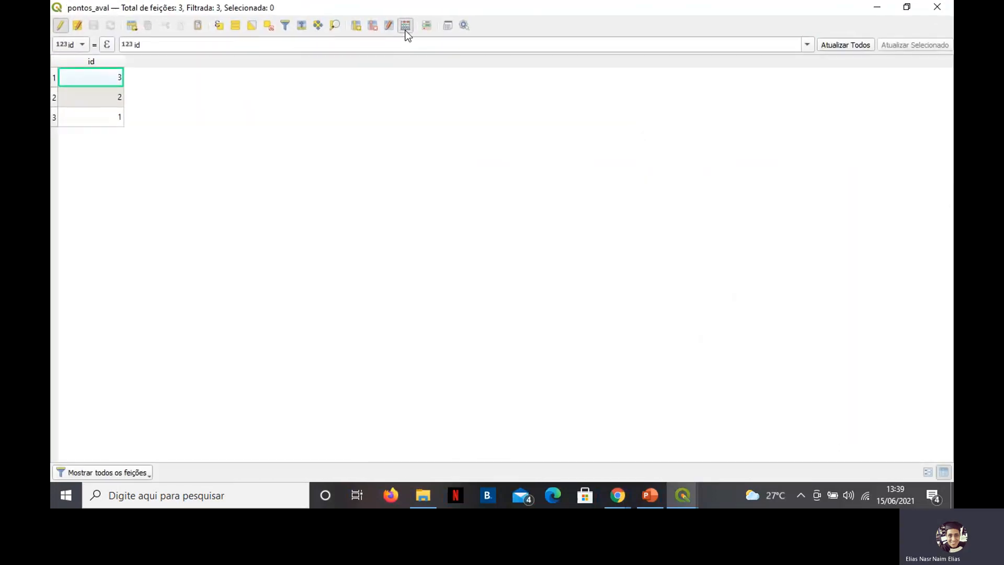
{"action": "key", "text": "Caps_Lock"}
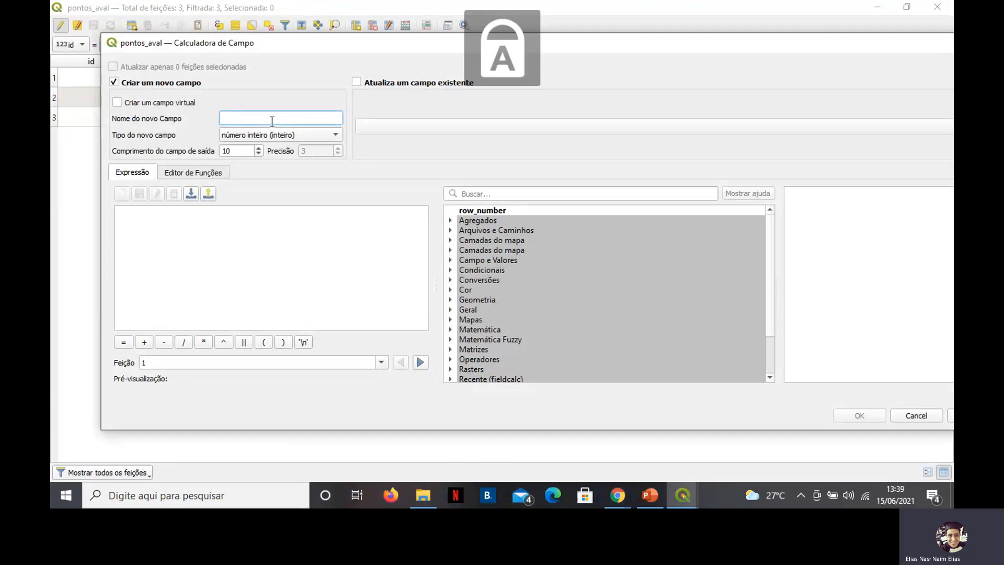
{"action": "type", "text": "X"}
{"action": "key", "text": "Caps_Lock"}
{"action": "type", "text": "_aa"}
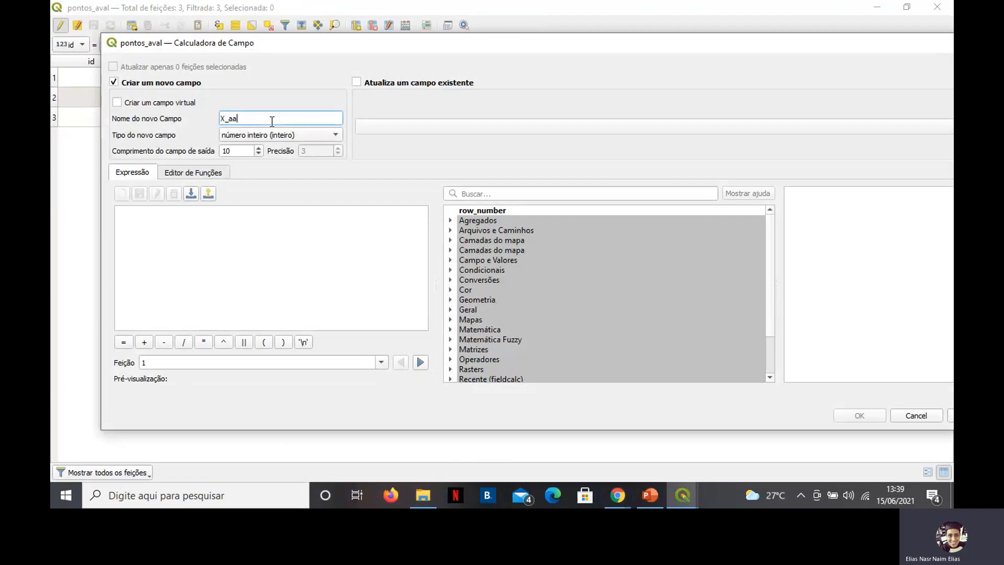
{"action": "key", "text": "BackSpace"}
{"action": "type", "text": "val"}
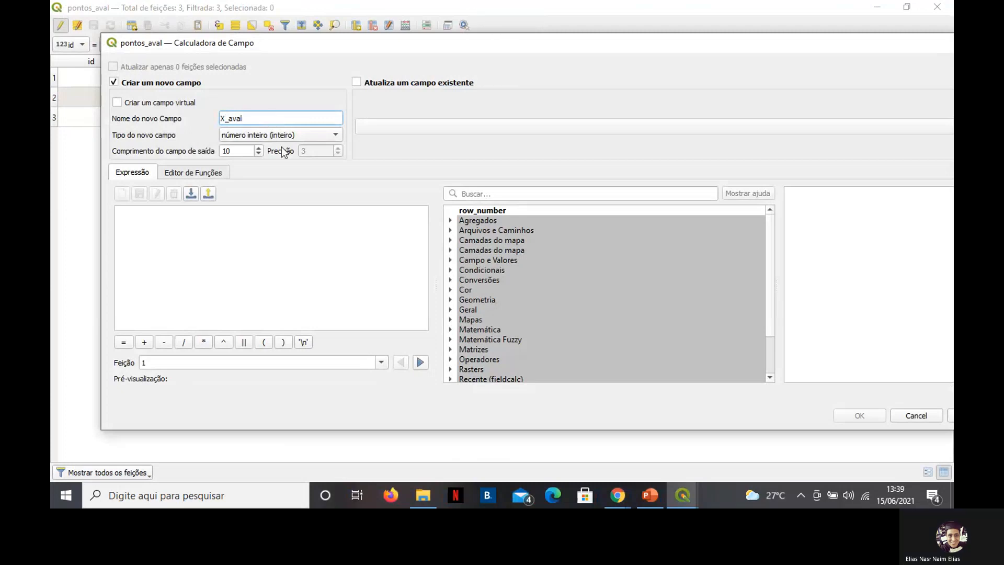
{"action": "left_click", "coordinate": [262, 137]}
{"action": "left_click", "coordinate": [259, 159]}
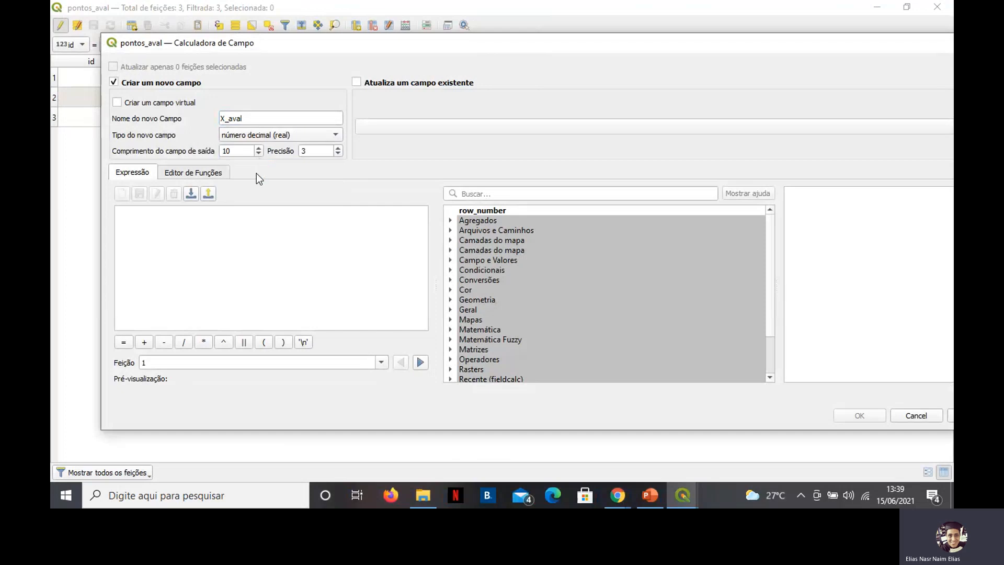
{"action": "left_click", "coordinate": [248, 233]}
{"action": "type", "text": "$x"}
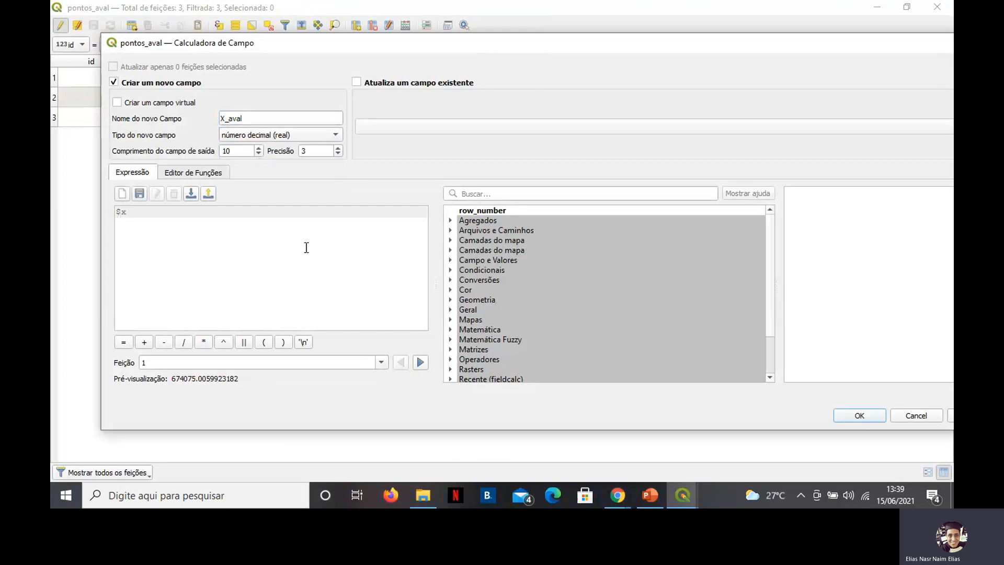
{"action": "left_click", "coordinate": [859, 416]}
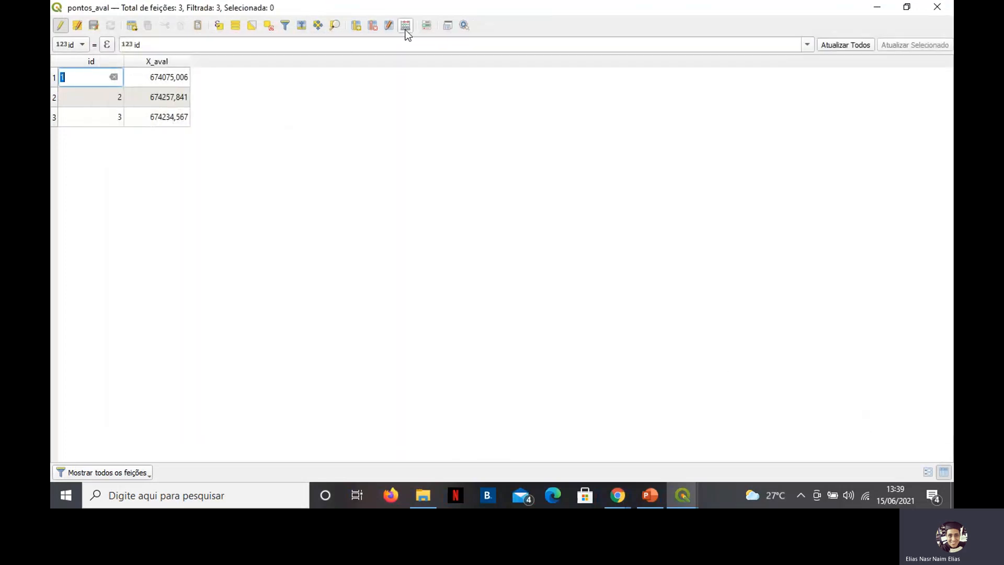
Add a número decimal (real) field named Y_aval to pontos_aval, calculated with the expression $y.
{"action": "left_click", "coordinate": [406, 25]}
{"action": "left_click", "coordinate": [291, 135]}
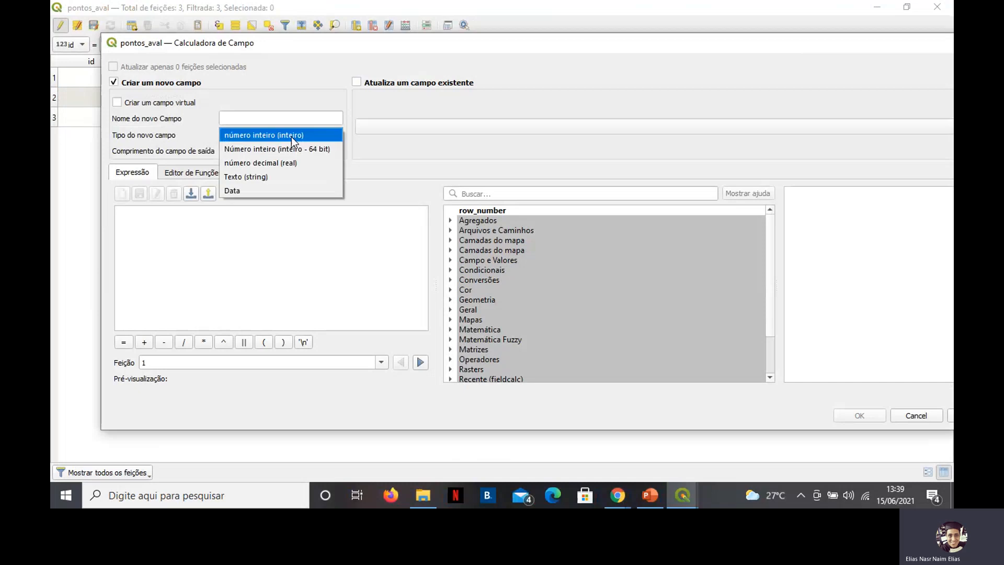
{"action": "left_click", "coordinate": [291, 163]}
{"action": "left_click", "coordinate": [262, 119]}
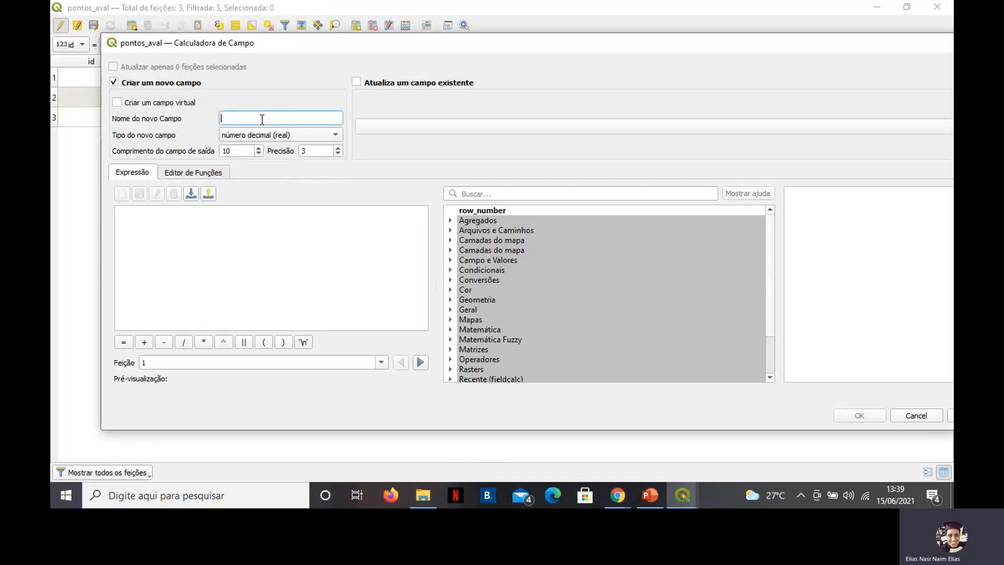
{"action": "type", "text": "Y_aval"}
{"action": "left_click", "coordinate": [198, 232]}
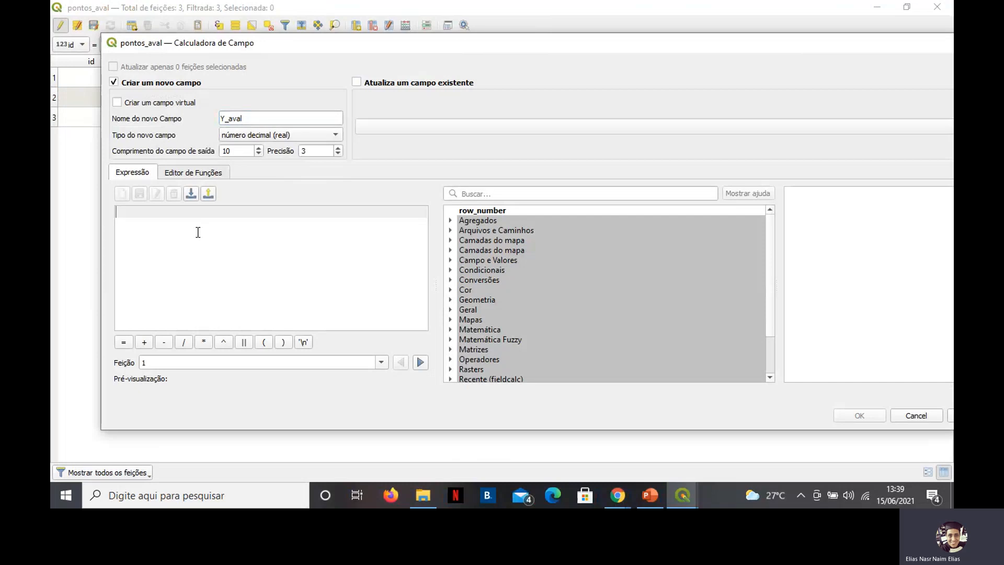
{"action": "type", "text": "$y"}
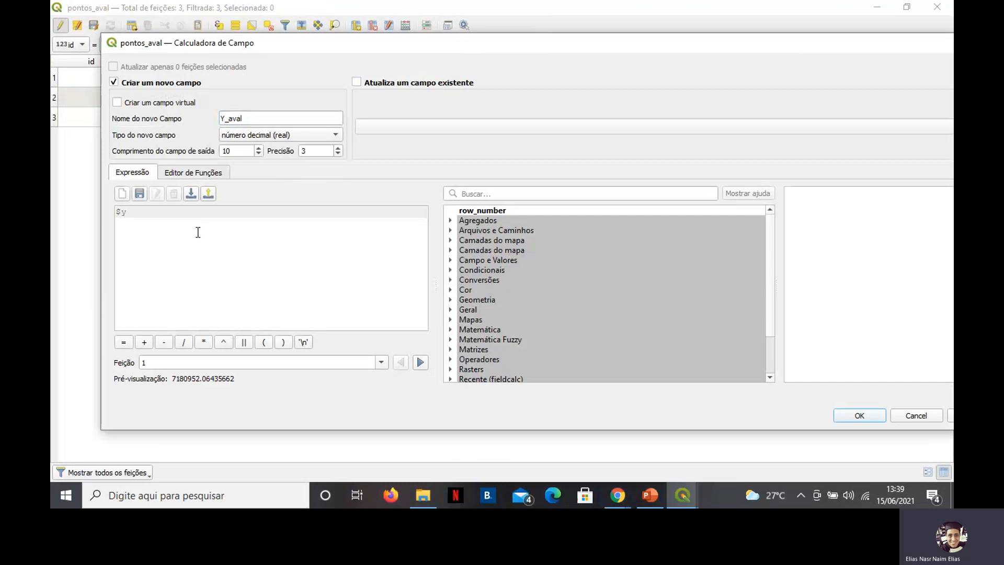
{"action": "left_click", "coordinate": [840, 416]}
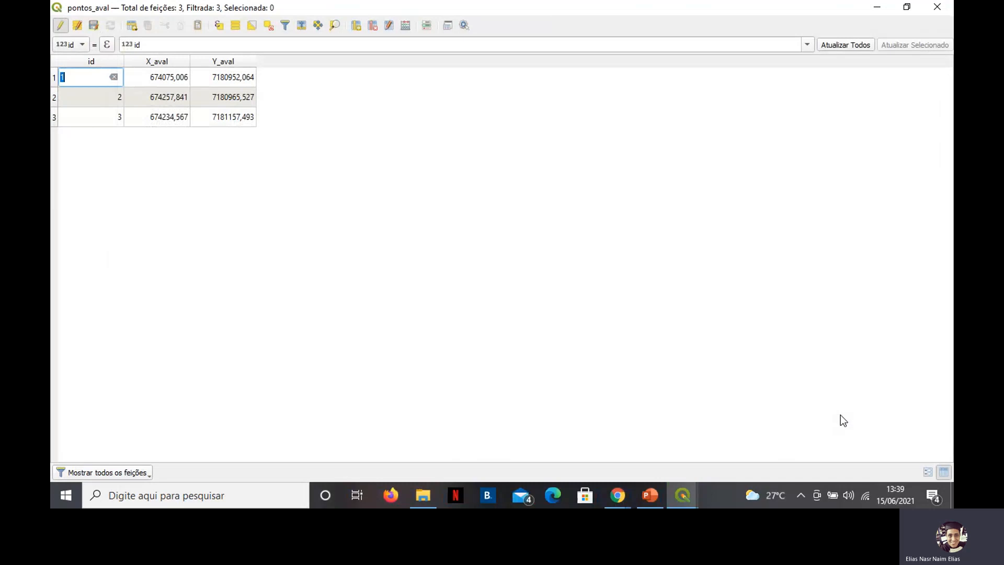
End editing of pontos_aval, saving its new fields, and close its attribute table.
{"action": "left_click", "coordinate": [60, 22]}
{"action": "left_click", "coordinate": [469, 248]}
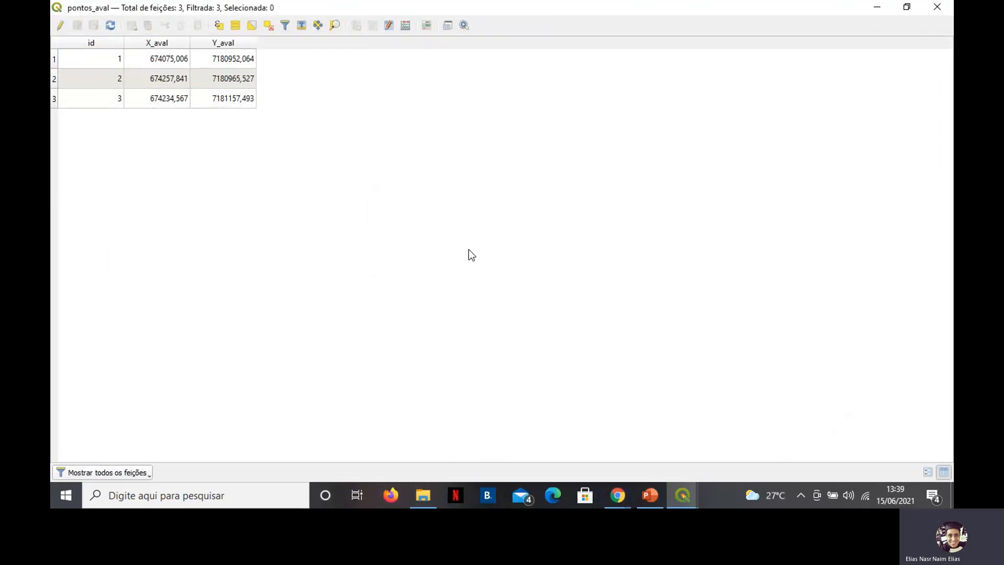
{"action": "left_click", "coordinate": [937, 7]}
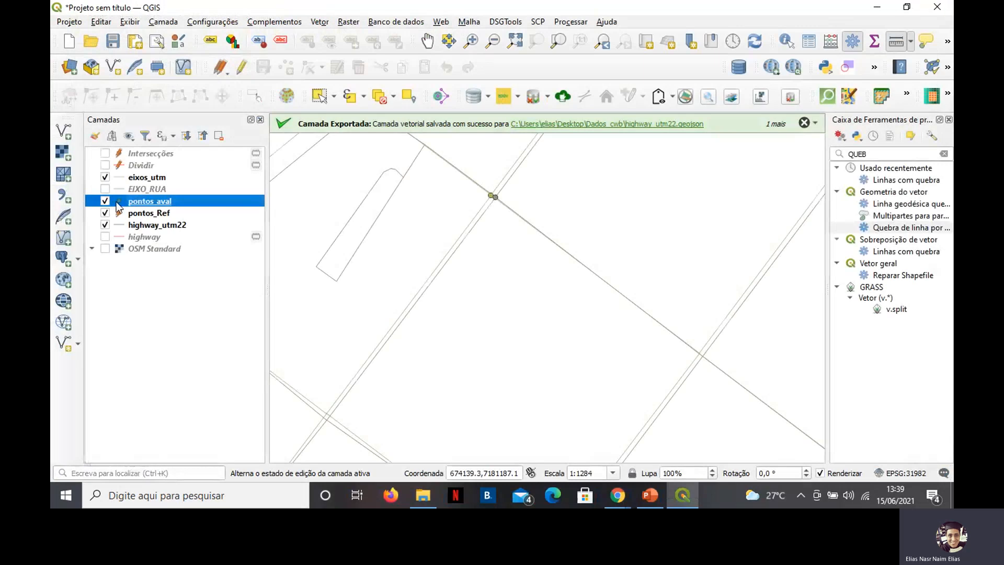
End editing of the pontos_Ref layer and save its changes.
{"action": "left_click", "coordinate": [135, 214]}
{"action": "right_click", "coordinate": [135, 214]}
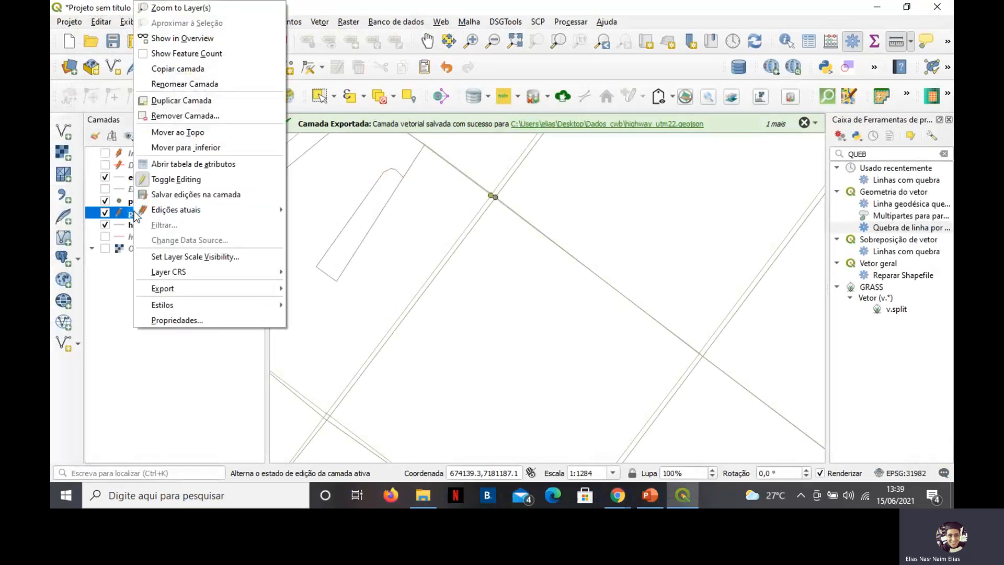
{"action": "left_click", "coordinate": [173, 181]}
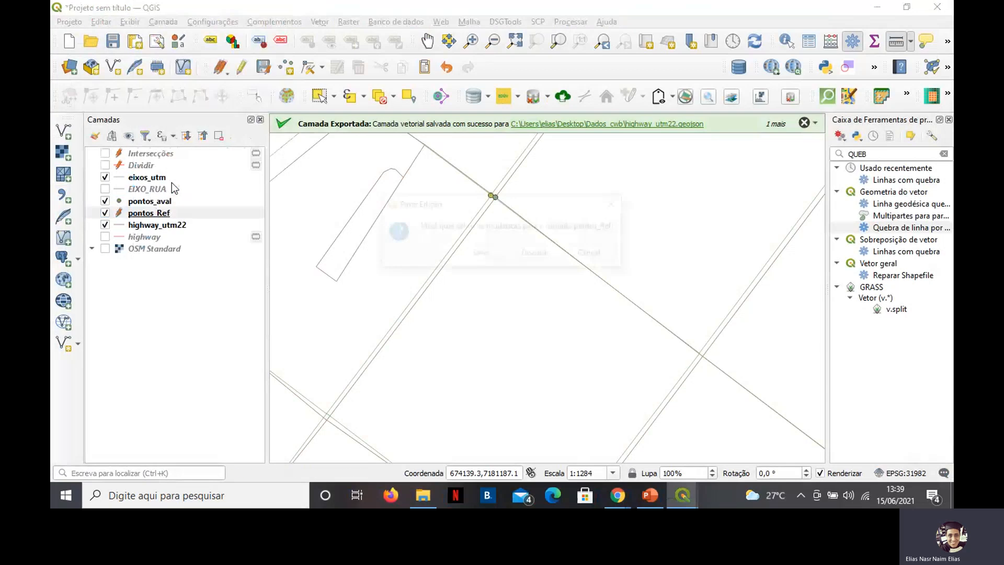
{"action": "key", "text": "Return"}
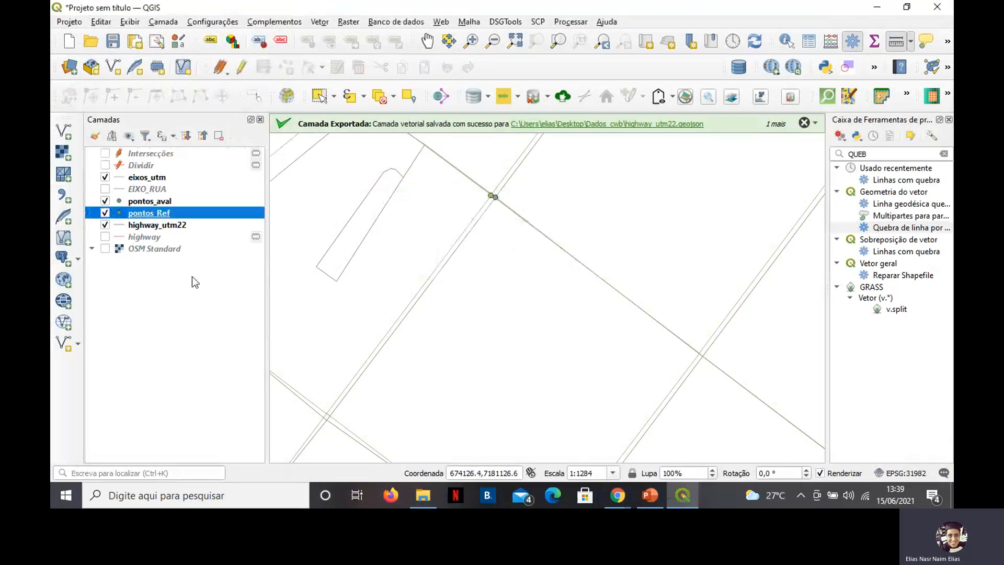
Reopen the pontos_Ref attribute table and restore it to a smaller window over the map.
{"action": "right_click", "coordinate": [138, 215]}
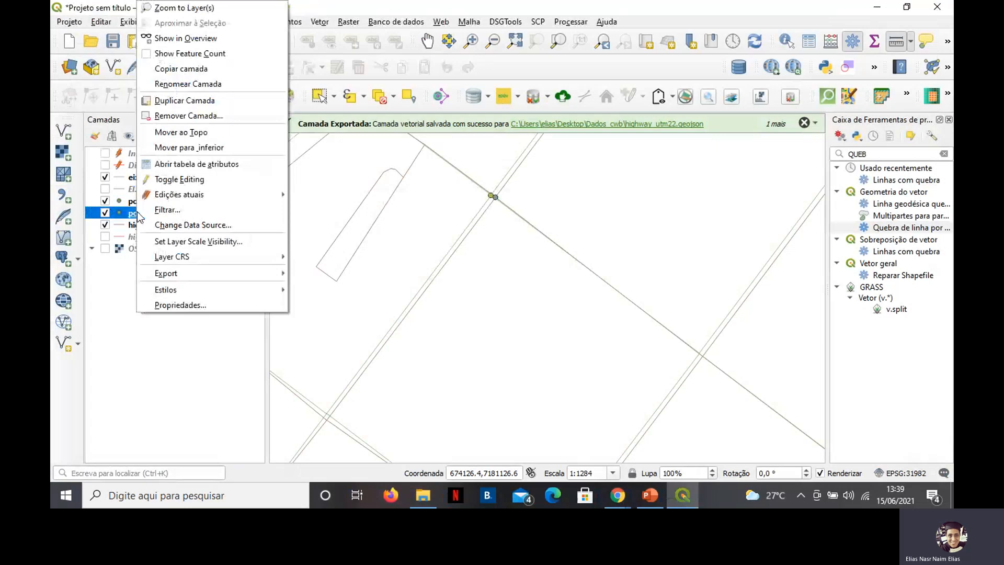
{"action": "left_click", "coordinate": [197, 164]}
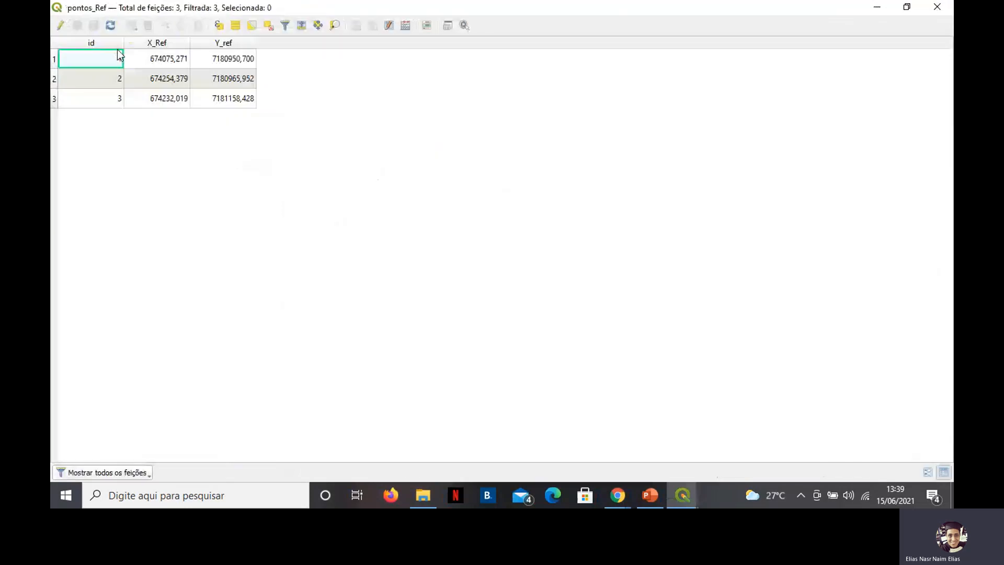
{"action": "left_click_drag", "start_coordinate": [106, 8], "coordinate": [621, 134]}
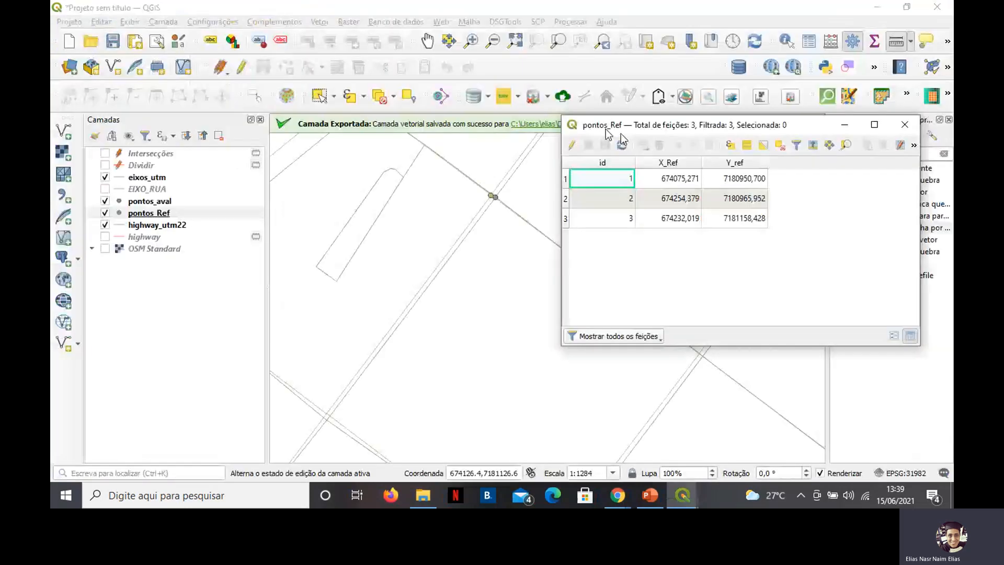
Open the pontos_aval attribute table, compare its coordinates with the pontos_Ref table placed over it, and close both tables.
{"action": "right_click", "coordinate": [167, 201]}
{"action": "left_click", "coordinate": [224, 161]}
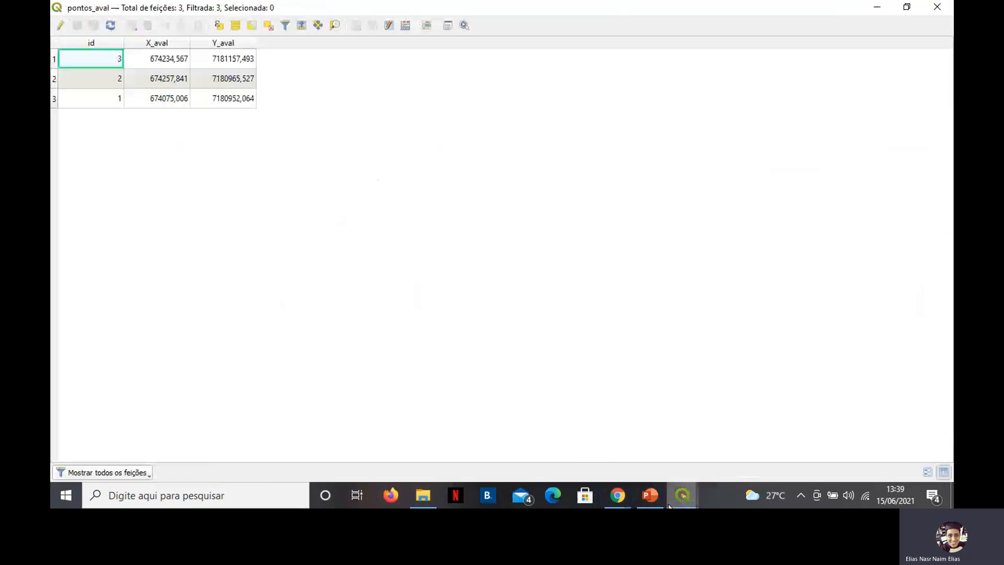
{"action": "left_click", "coordinate": [674, 502]}
{"action": "left_click", "coordinate": [716, 428]}
{"action": "left_click_drag", "start_coordinate": [676, 139], "coordinate": [383, 146]}
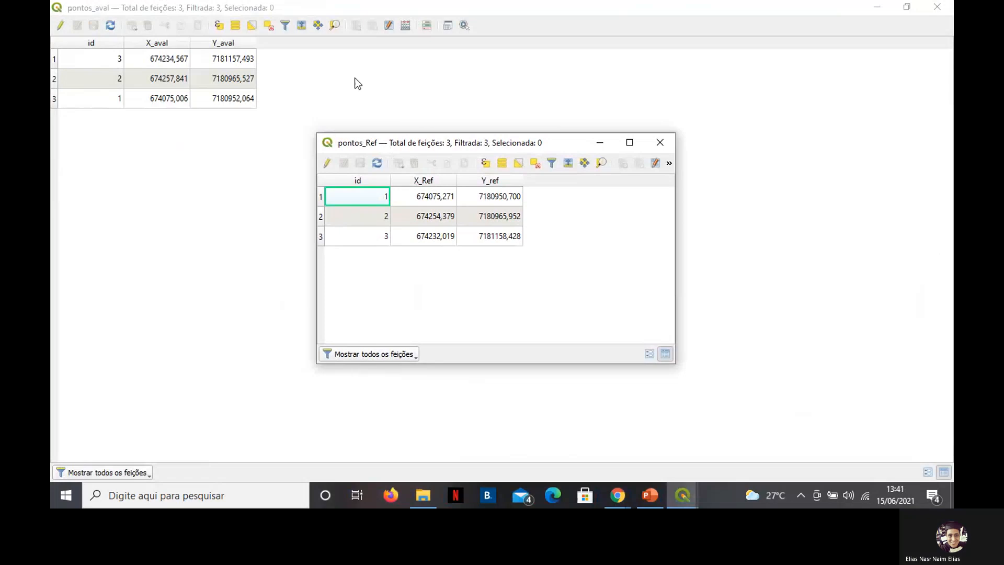
{"action": "left_click", "coordinate": [659, 145]}
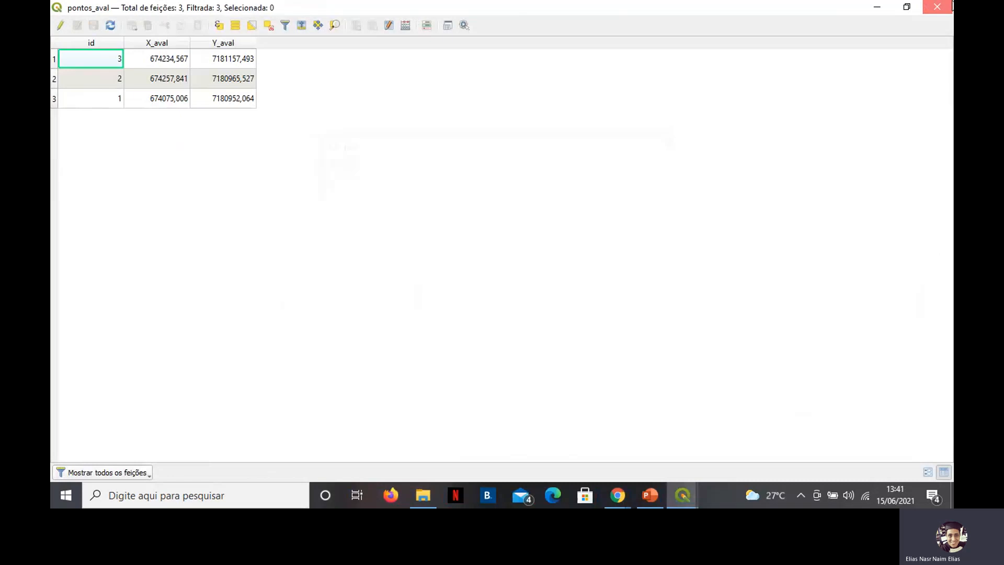
{"action": "left_click", "coordinate": [952, 7]}
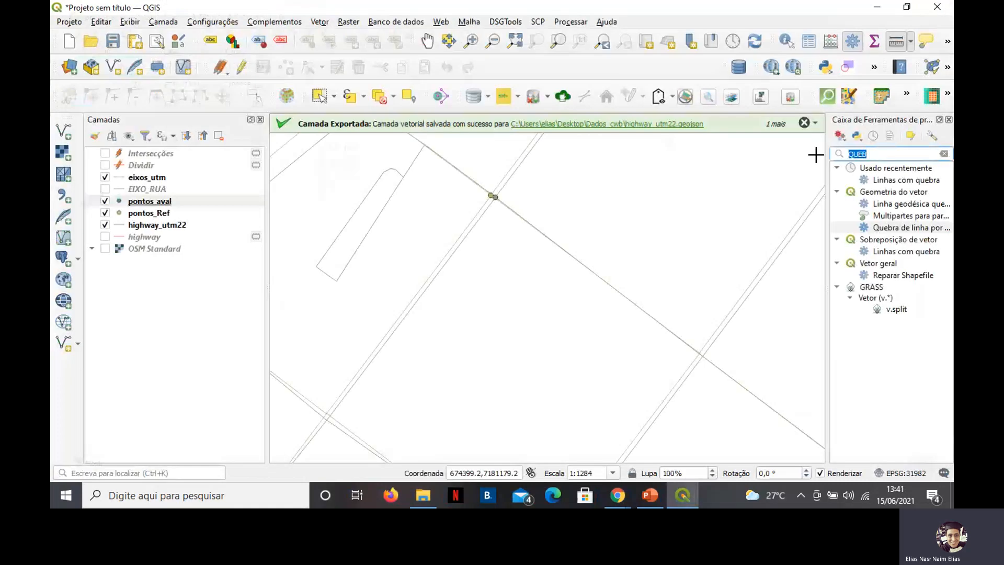
Search the processing toolbox for "join" and open the Unir atributos pelo valor do campo tool.
{"action": "type", "text": "join"}
{"action": "left_click_drag", "start_coordinate": [828, 211], "coordinate": [737, 211]}
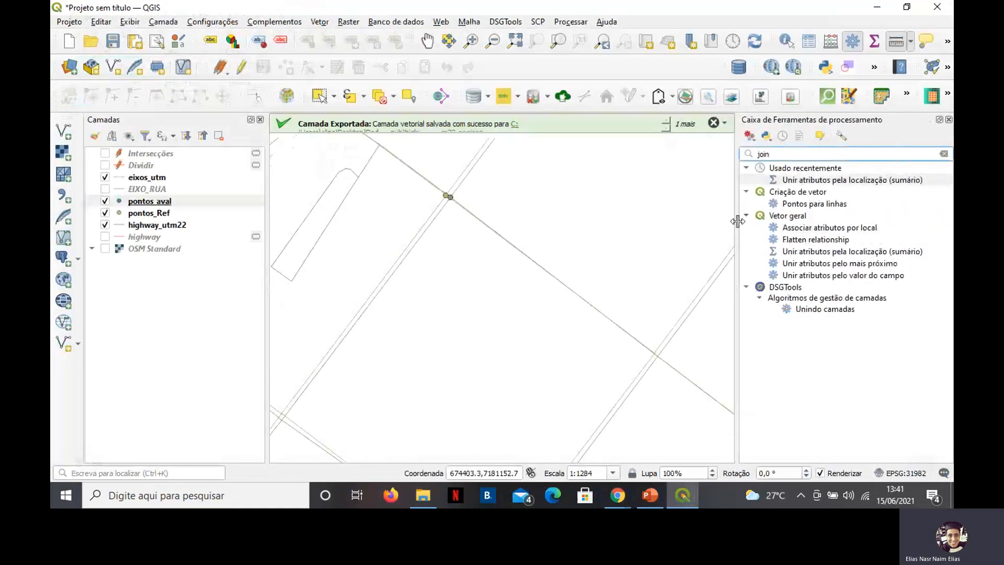
{"action": "left_click", "coordinate": [824, 278]}
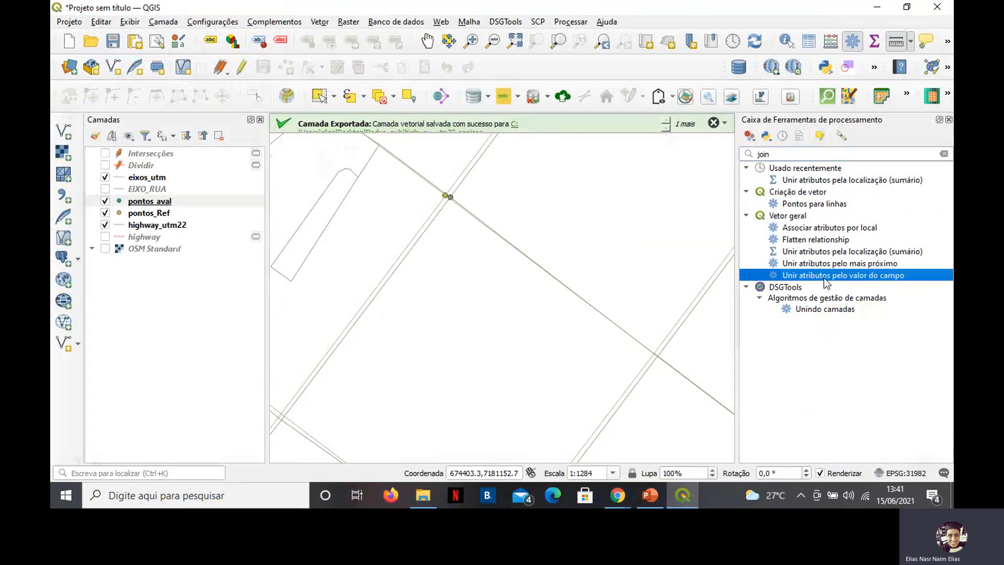
{"action": "double_click", "coordinate": [823, 278]}
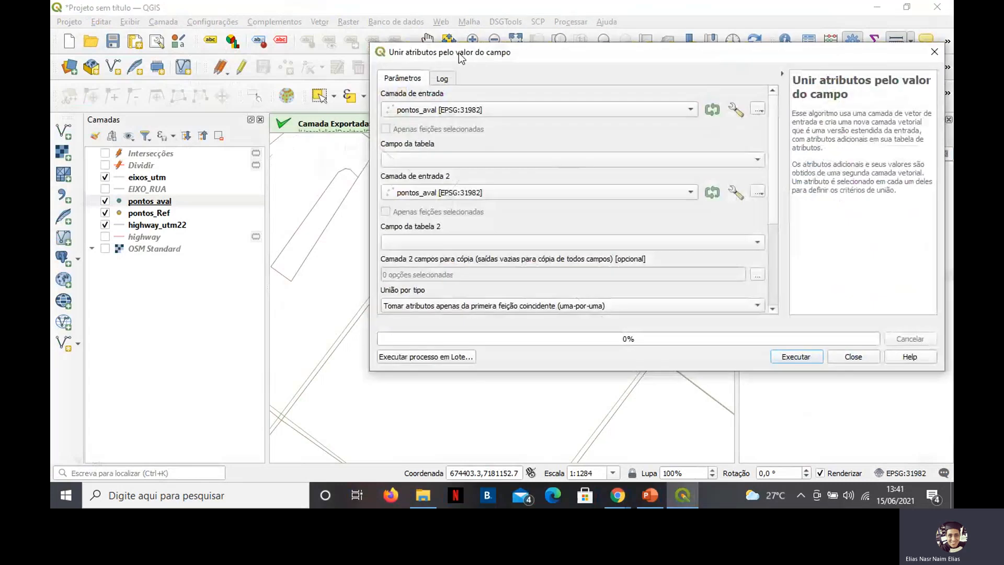
{"action": "left_click_drag", "start_coordinate": [462, 57], "coordinate": [375, 52]}
Join pontos_Ref to pontos_aval as a temporary layer, using id as the matching field in both layers, and close the tool.
{"action": "left_click", "coordinate": [367, 155]}
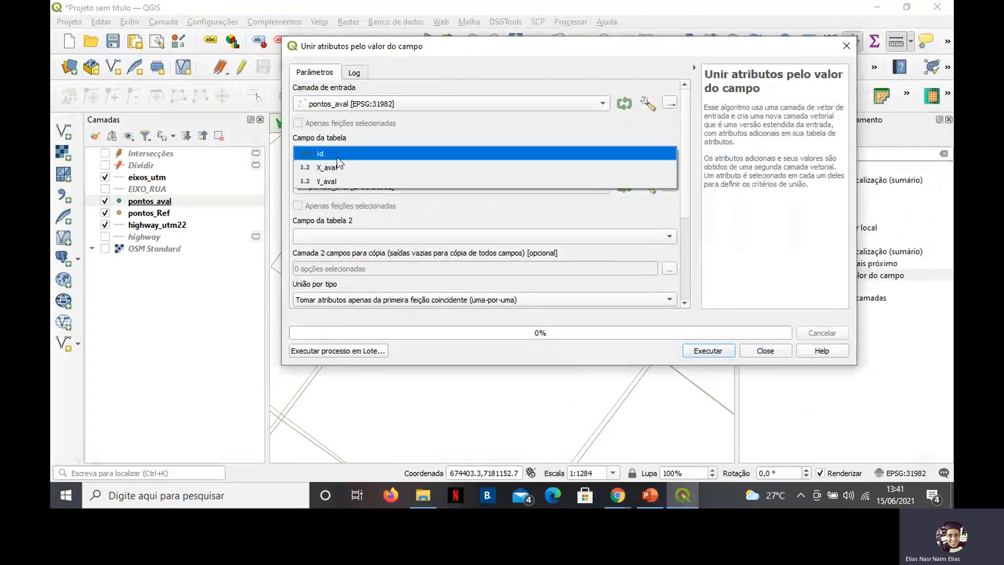
{"action": "left_click", "coordinate": [334, 155]}
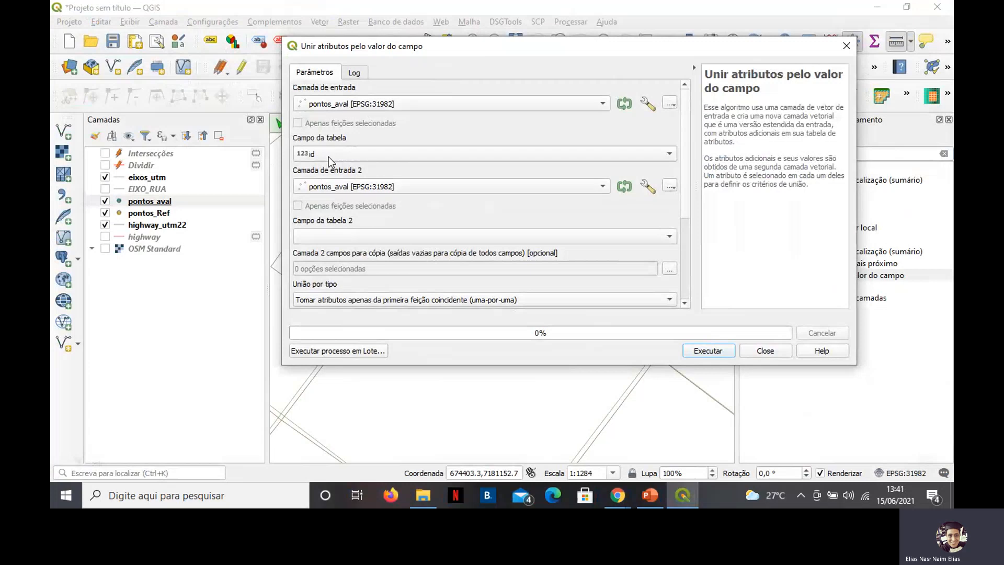
{"action": "left_click", "coordinate": [327, 191]}
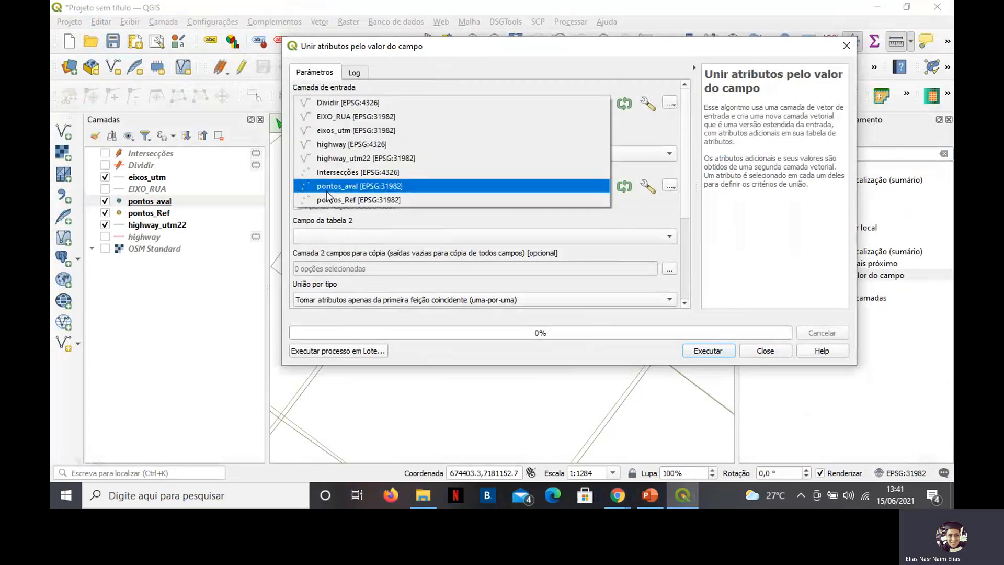
{"action": "left_click", "coordinate": [333, 200]}
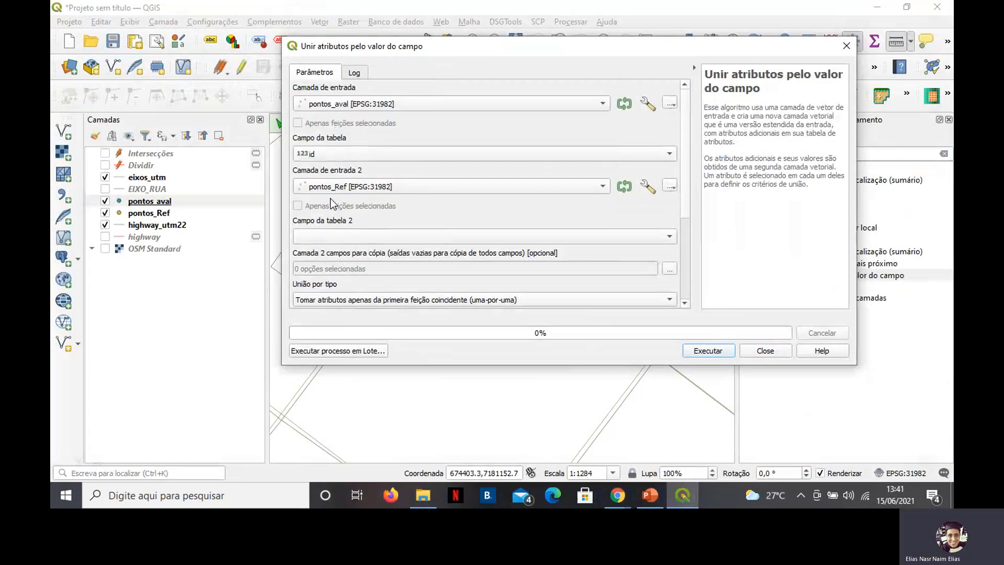
{"action": "left_click", "coordinate": [338, 233]}
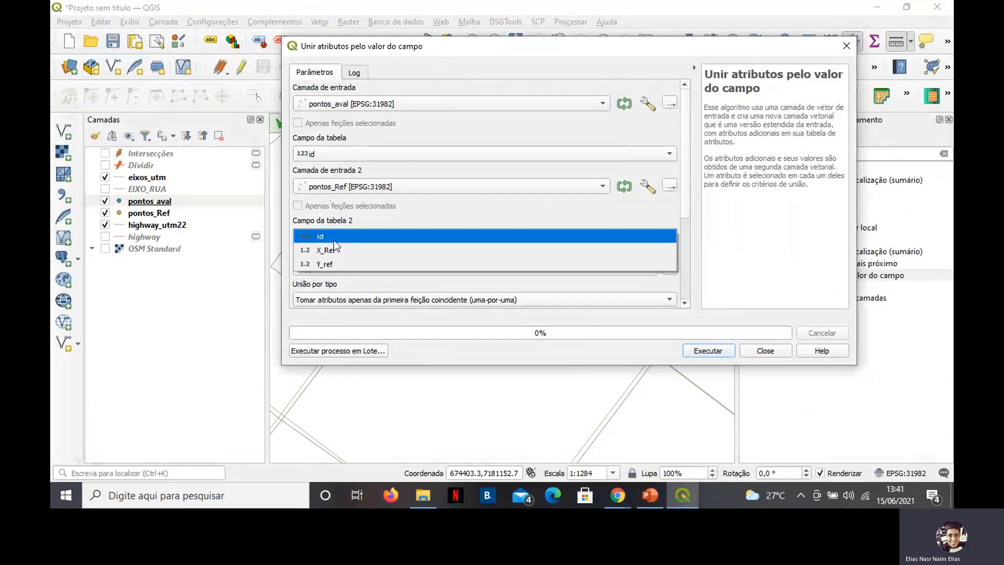
{"action": "left_click", "coordinate": [334, 240]}
{"action": "left_click_drag", "start_coordinate": [685, 188], "coordinate": [682, 230]}
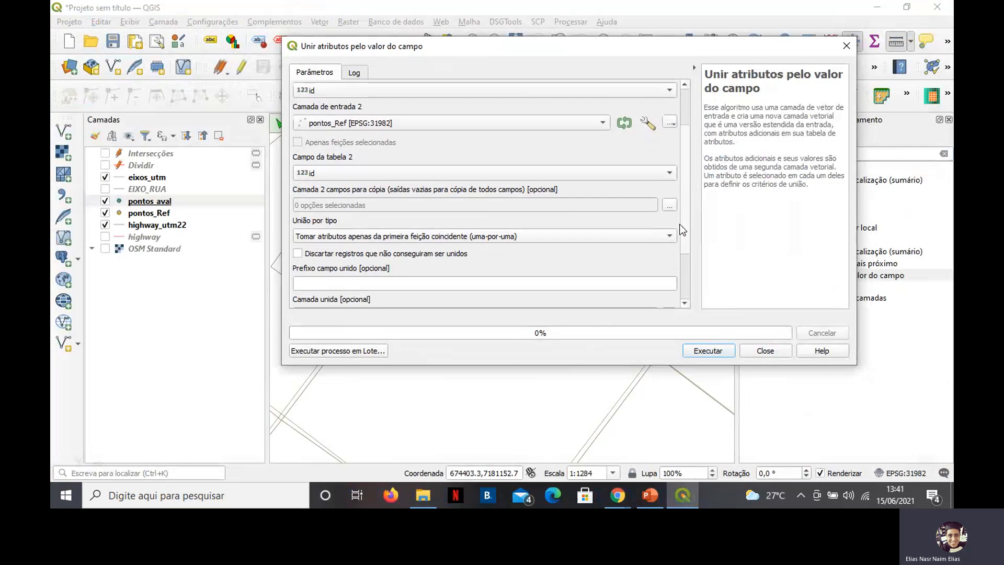
{"action": "left_click_drag", "start_coordinate": [682, 230], "coordinate": [701, 170]}
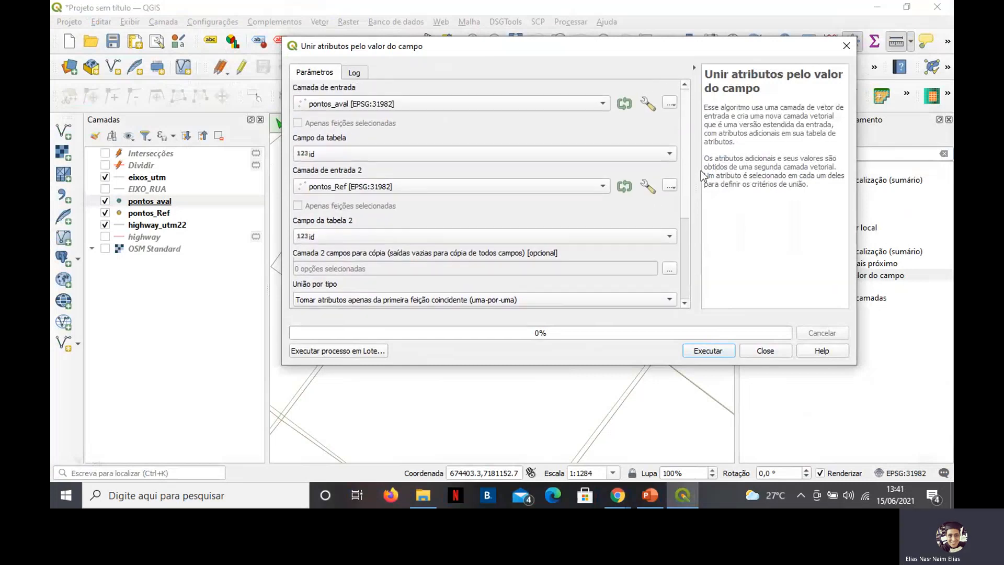
{"action": "left_click", "coordinate": [720, 355]}
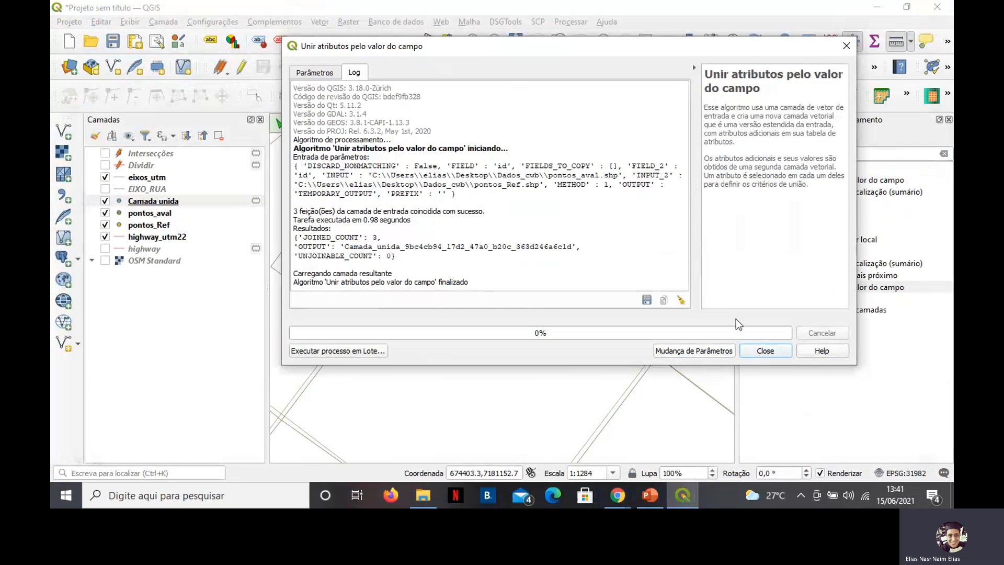
{"action": "left_click", "coordinate": [846, 49]}
Open the attribute table of the Camada unida layer.
{"action": "left_click", "coordinate": [144, 202]}
{"action": "right_click", "coordinate": [144, 201]}
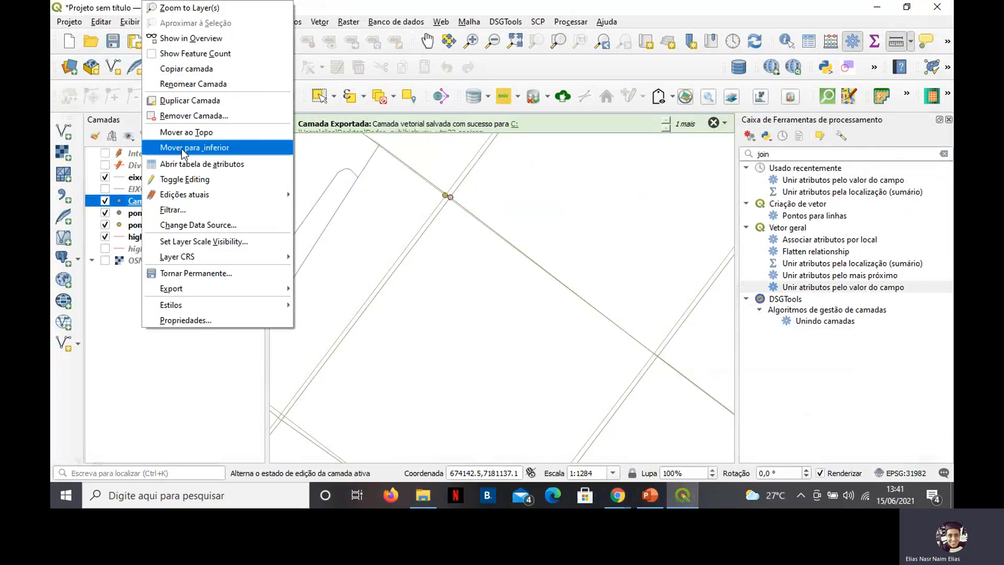
{"action": "left_click", "coordinate": [184, 165]}
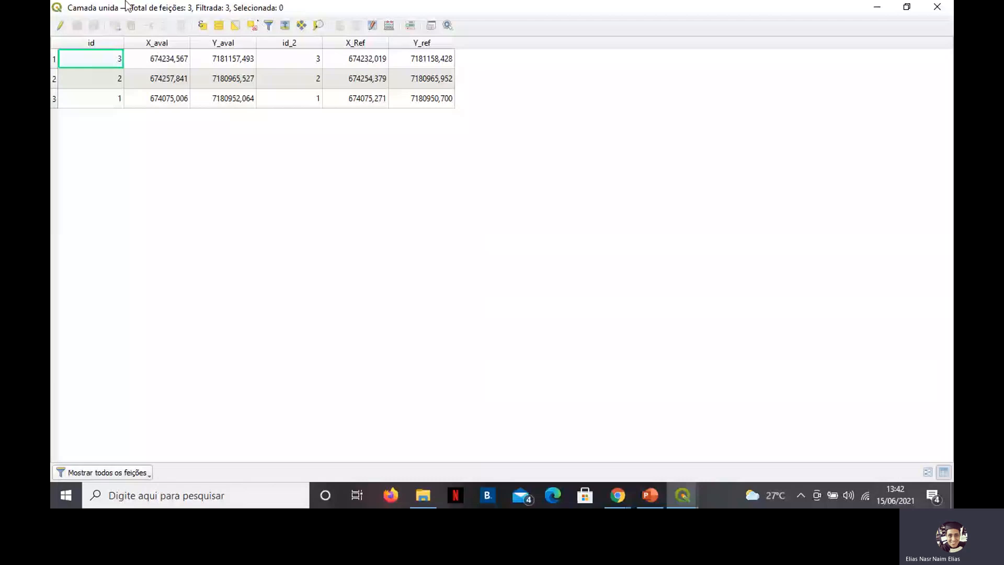
Delete the duplicate id_2 field from Camada unida and end editing with the change saved.
{"action": "left_click", "coordinate": [61, 24]}
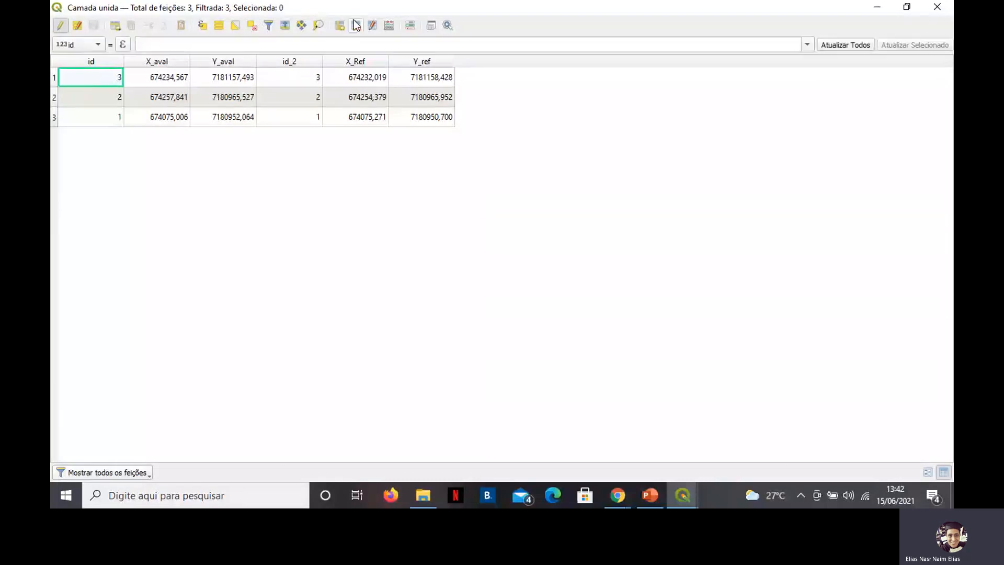
{"action": "left_click", "coordinate": [356, 25]}
{"action": "left_click", "coordinate": [390, 263]}
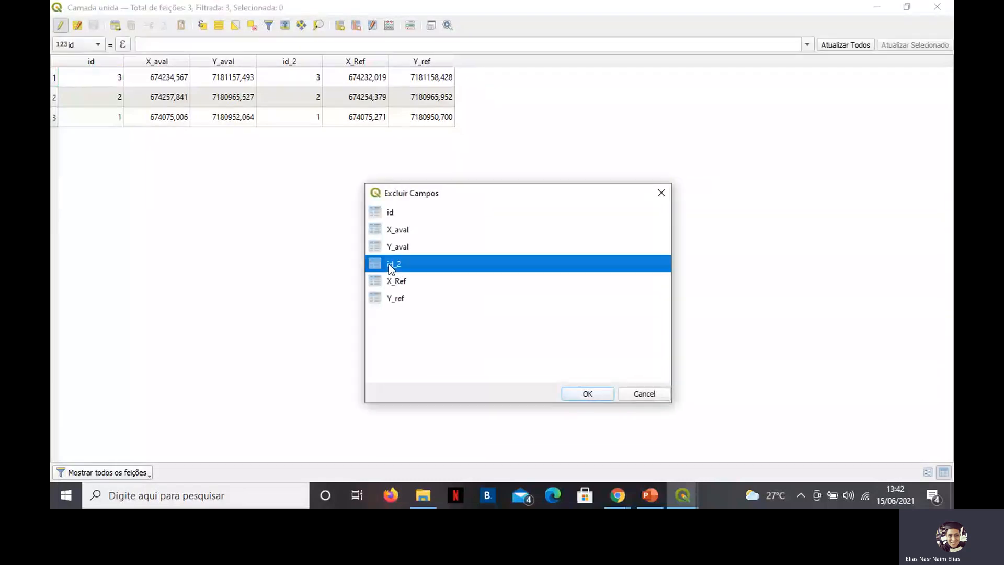
{"action": "left_click", "coordinate": [573, 397]}
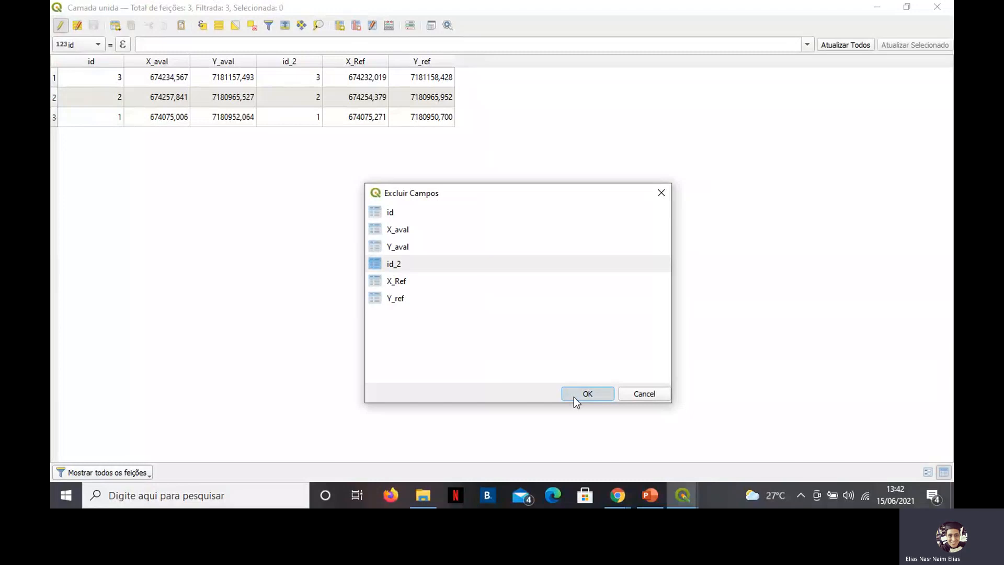
{"action": "left_click", "coordinate": [56, 25]}
{"action": "left_click", "coordinate": [485, 254]}
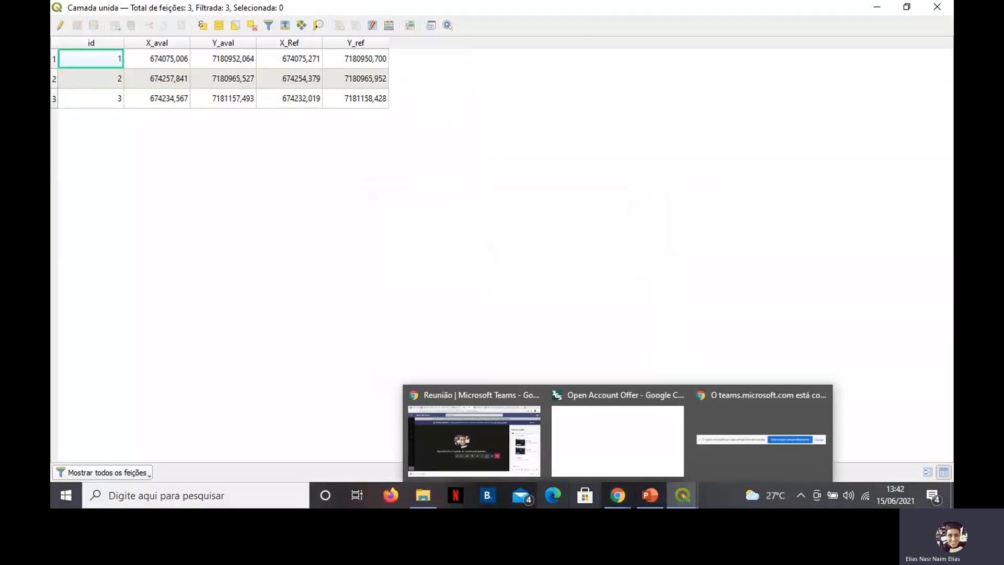
Switch to PowerPoint and present slide 10 to examine the positional error formulas for the X and Y components.
{"action": "left_click", "coordinate": [644, 503]}
{"action": "left_click", "coordinate": [107, 386]}
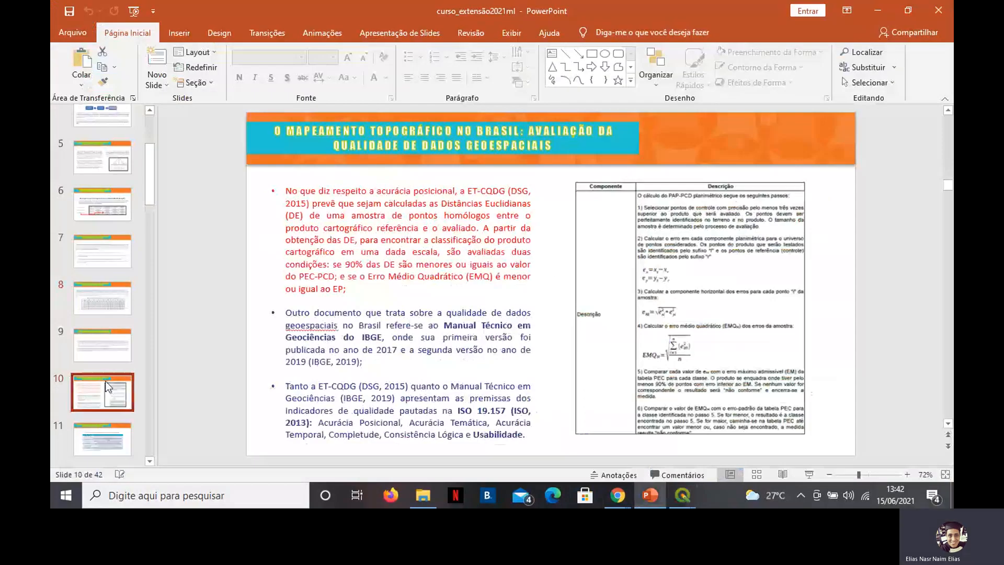
{"action": "left_click", "coordinate": [806, 478]}
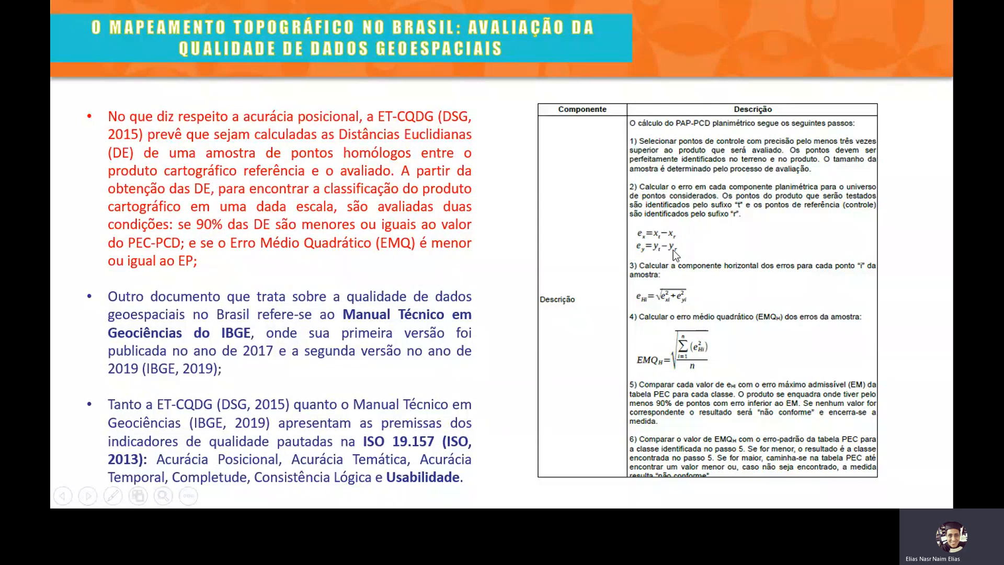
Leave the slide show and return to the Camada unida attribute table in QGIS.
{"action": "key", "text": "Escape"}
{"action": "mouse_move", "coordinate": [682, 494]}
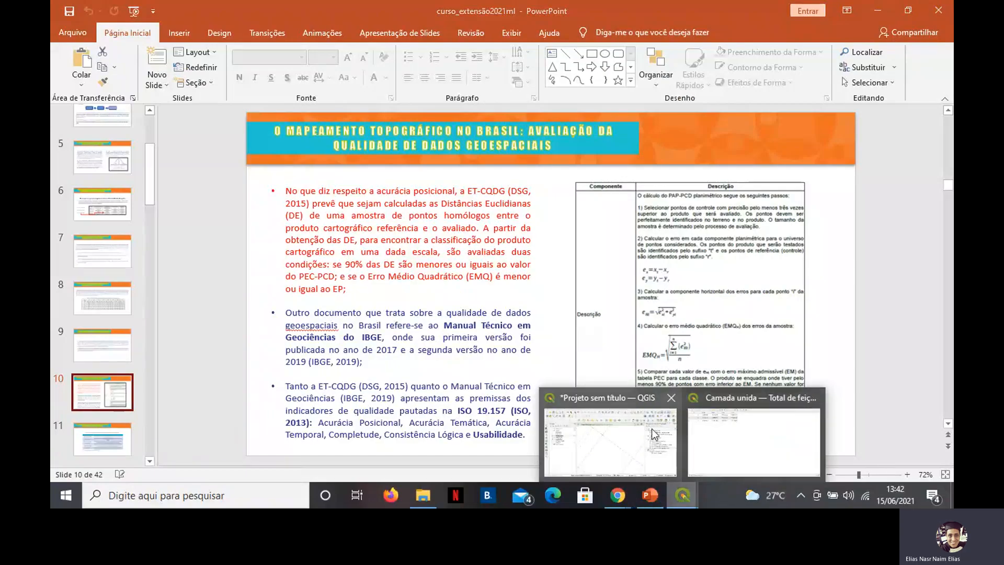
{"action": "left_click", "coordinate": [651, 428]}
{"action": "mouse_move", "coordinate": [683, 494]}
{"action": "left_click", "coordinate": [725, 459]}
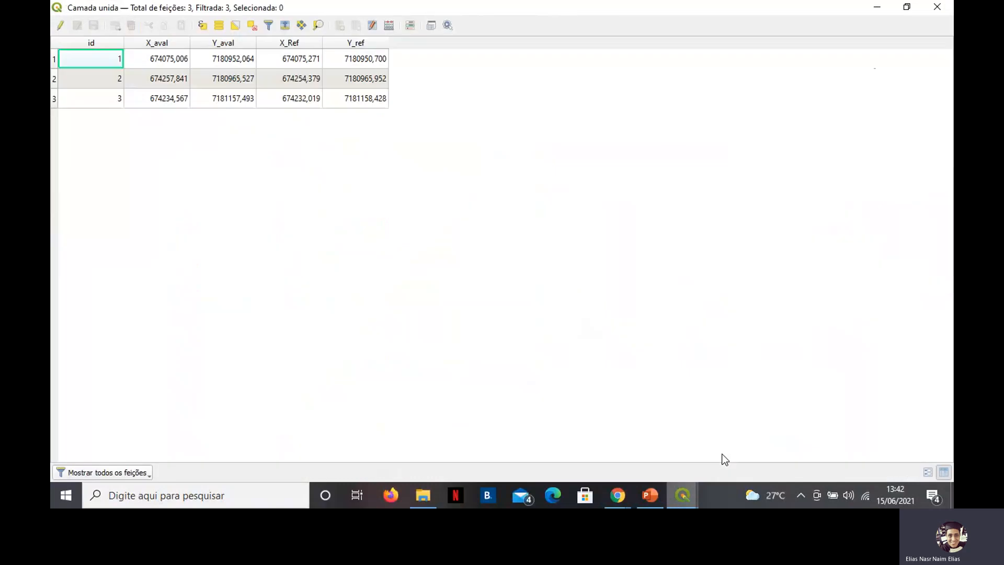
Set up a new número decimal (real) field named Dif_X for Camada unida in the field calculator.
{"action": "left_click", "coordinate": [389, 26]}
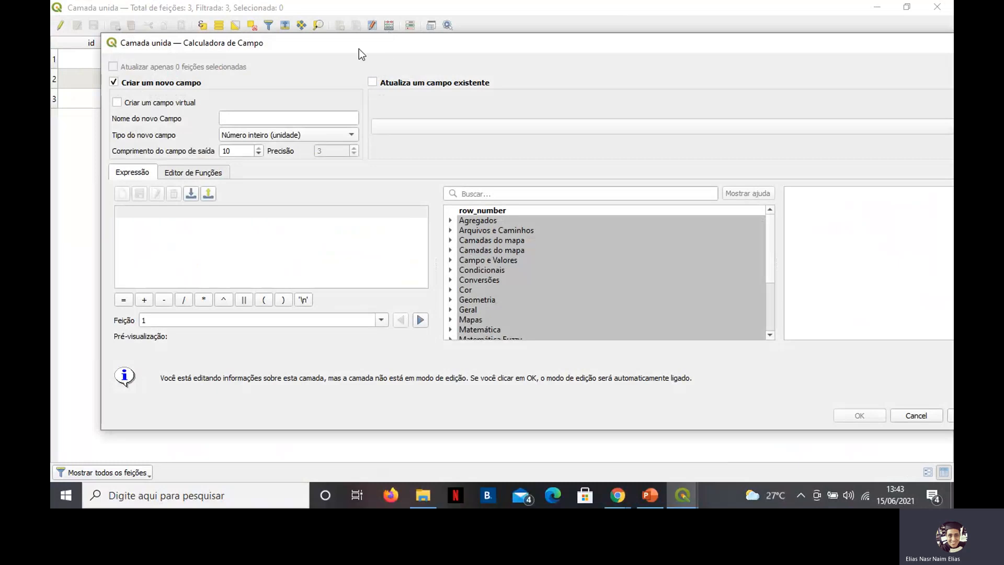
{"action": "left_click_drag", "start_coordinate": [358, 49], "coordinate": [683, 77]}
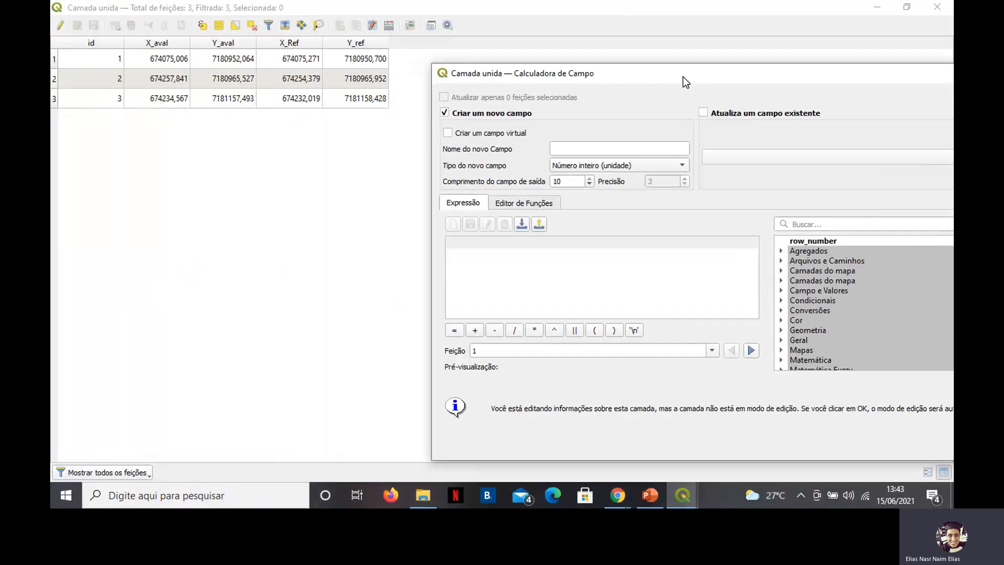
{"action": "left_click", "coordinate": [641, 165]}
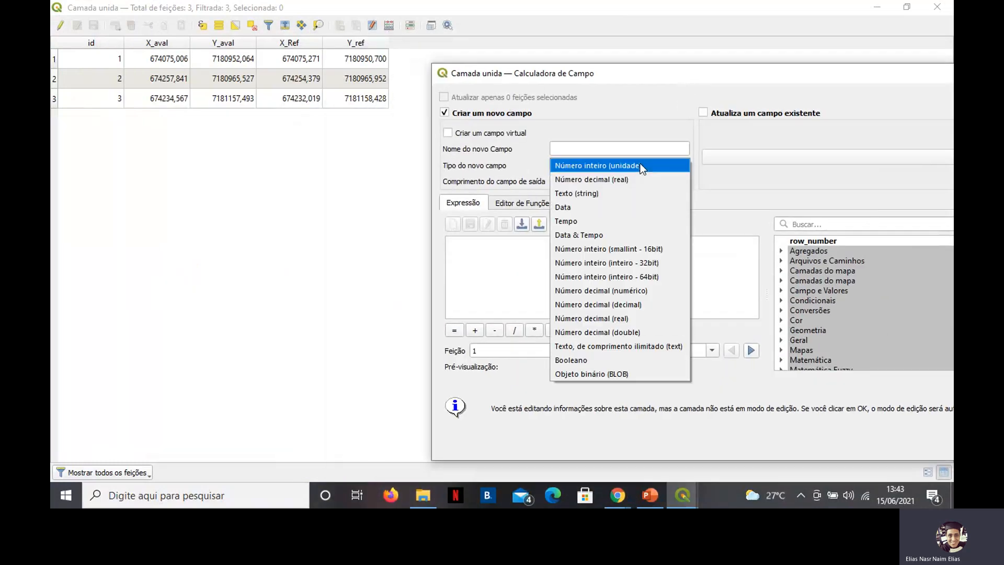
{"action": "left_click", "coordinate": [633, 178]}
{"action": "left_click", "coordinate": [586, 152]}
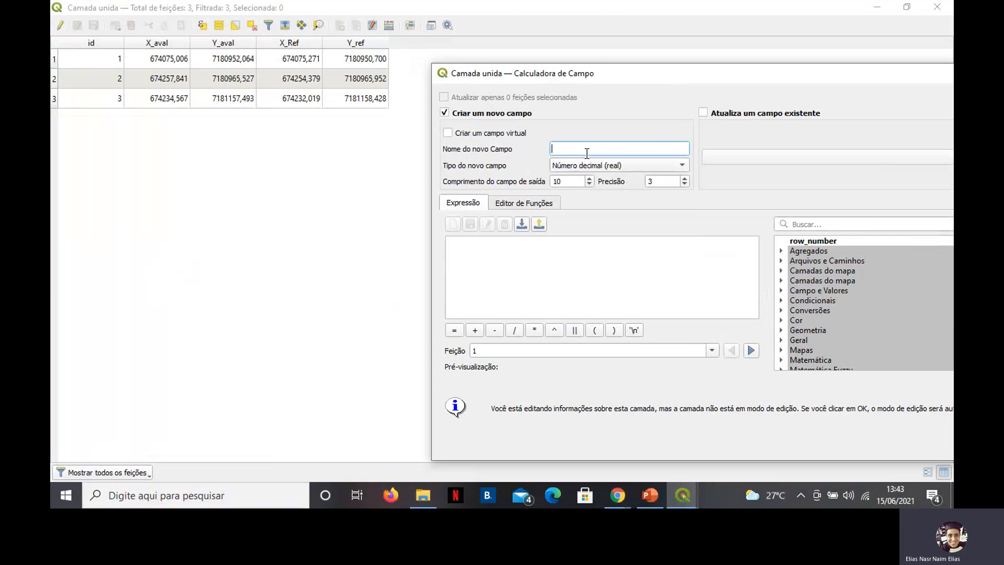
{"action": "type", "text": "D"}
{"action": "key", "text": "Caps_Lock"}
{"action": "type", "text": "ix"}
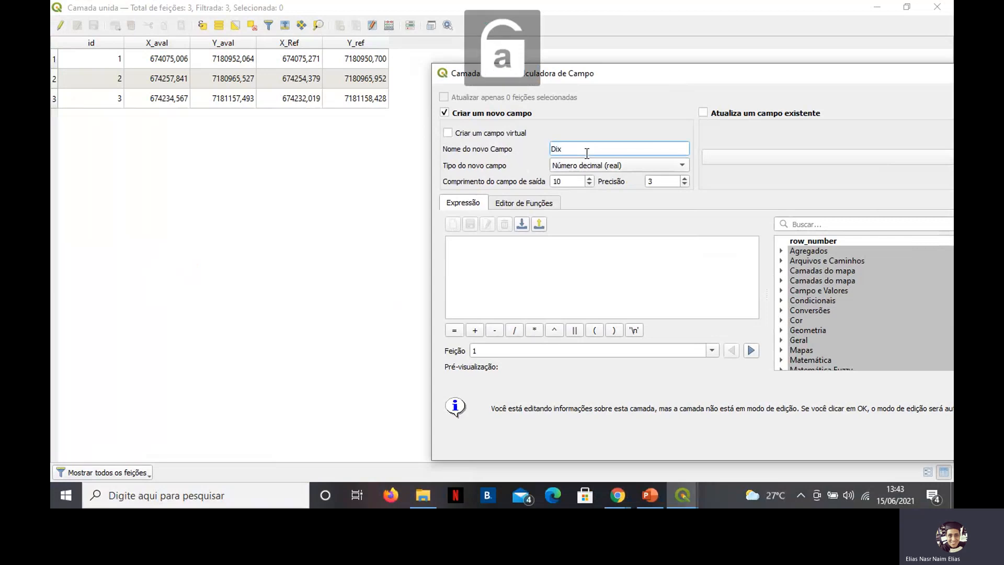
{"action": "key", "text": "BackSpace"}
{"action": "type", "text": "f"}
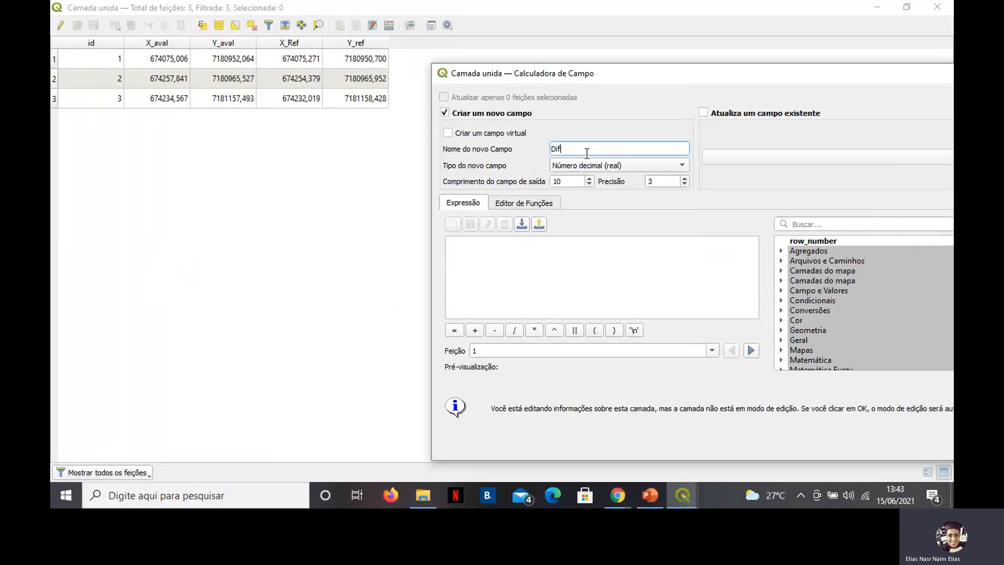
{"action": "key", "text": "Caps_Lock"}
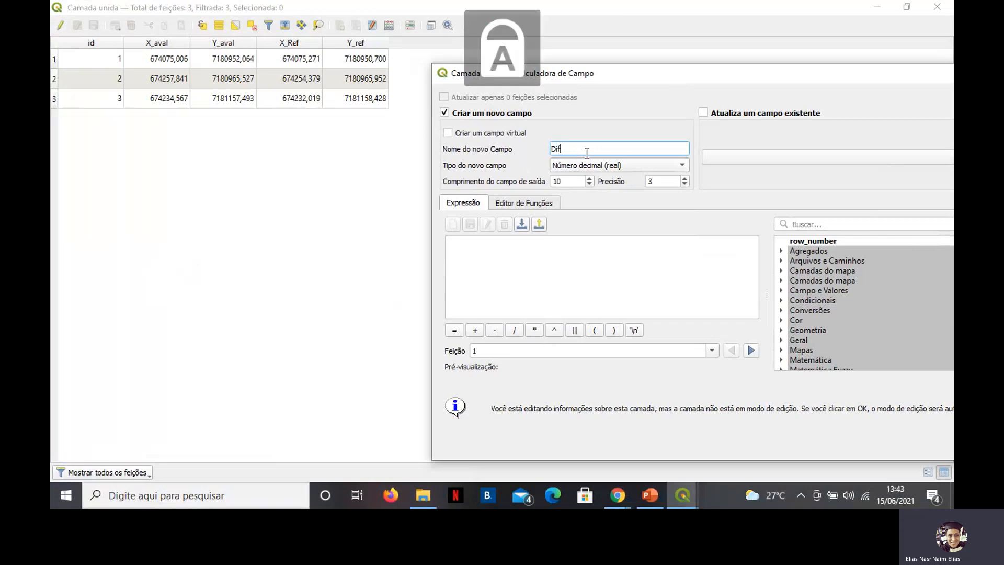
{"action": "type", "text": "_X"}
{"action": "key", "text": "Caps_Lock"}
Start the Dif_X expression with the quoted field "X_aval", correcting the initially entered X_ref reference.
{"action": "left_click", "coordinate": [528, 275]}
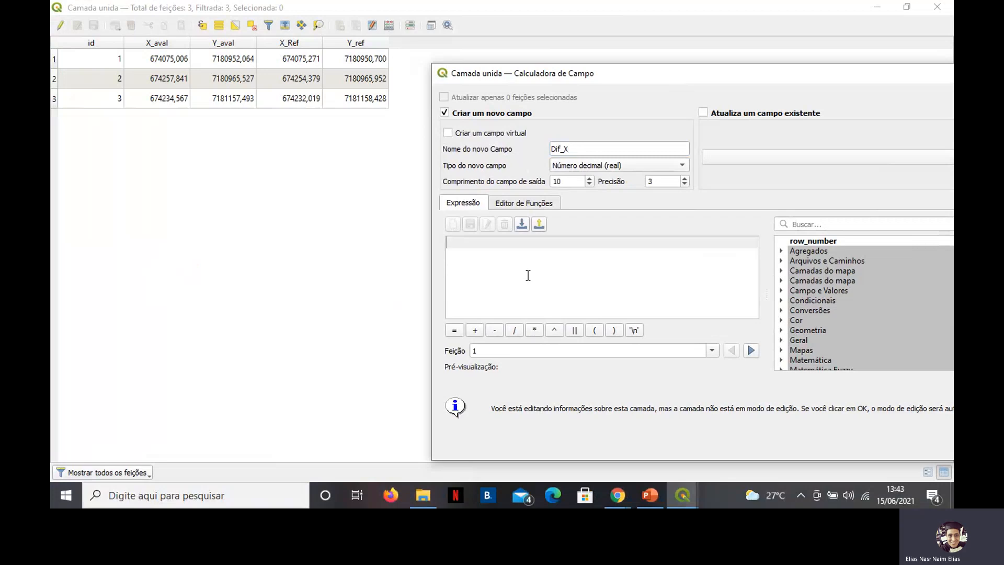
{"action": "key", "text": "Caps_Lock"}
{"action": "type", "text": "X"}
{"action": "key", "text": "Caps_Lock"}
{"action": "type", "text": "_ref"}
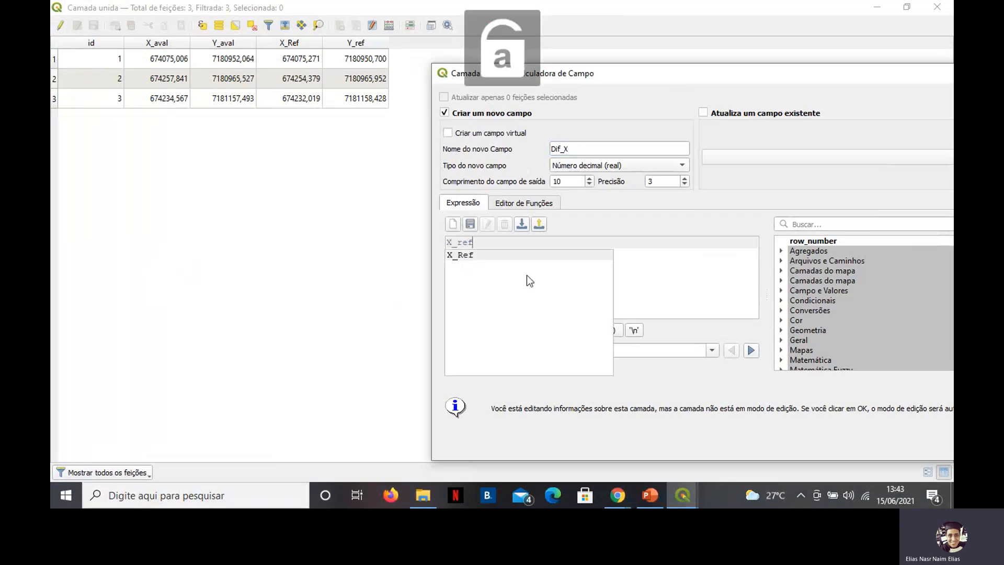
{"action": "type", "text": "\""}
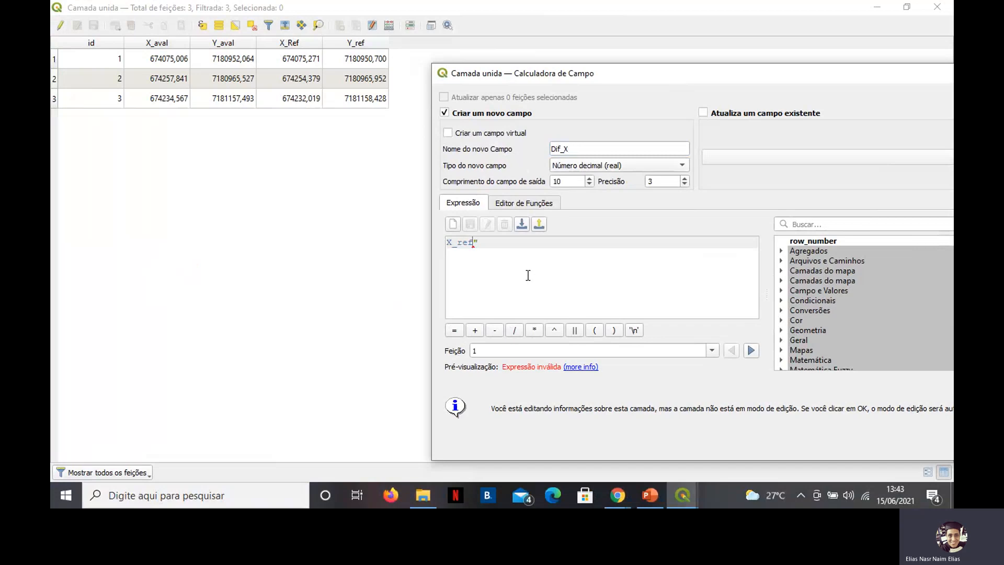
{"action": "type", "text": "\""}
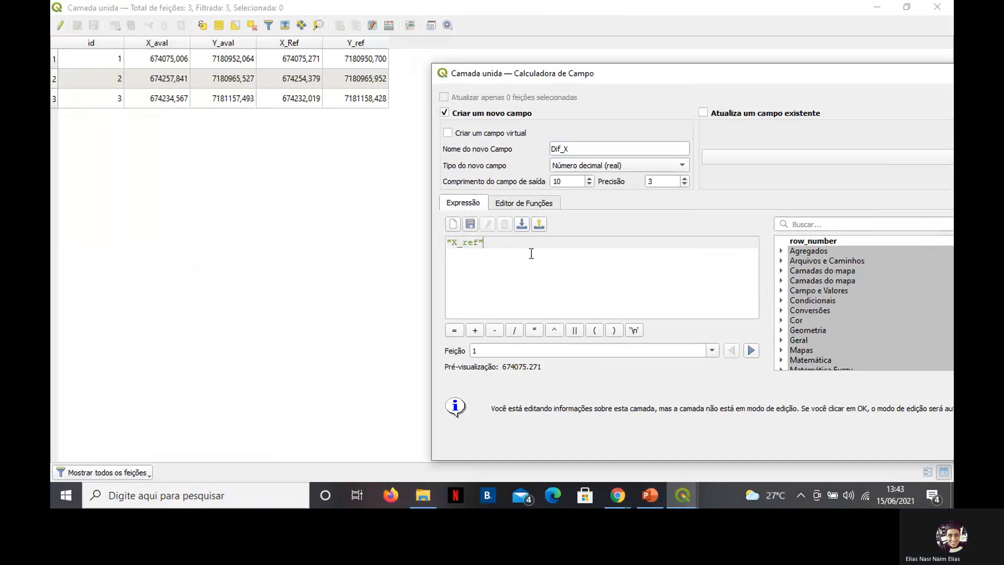
{"action": "mouse_move", "coordinate": [462, 240]}
{"action": "left_mouse_down"}
{"action": "mouse_move", "coordinate": [482, 252]}
{"action": "mouse_move", "coordinate": [465, 245]}
{"action": "left_mouse_up"}
{"action": "double_click", "coordinate": [470, 244]}
{"action": "left_click", "coordinate": [469, 244]}
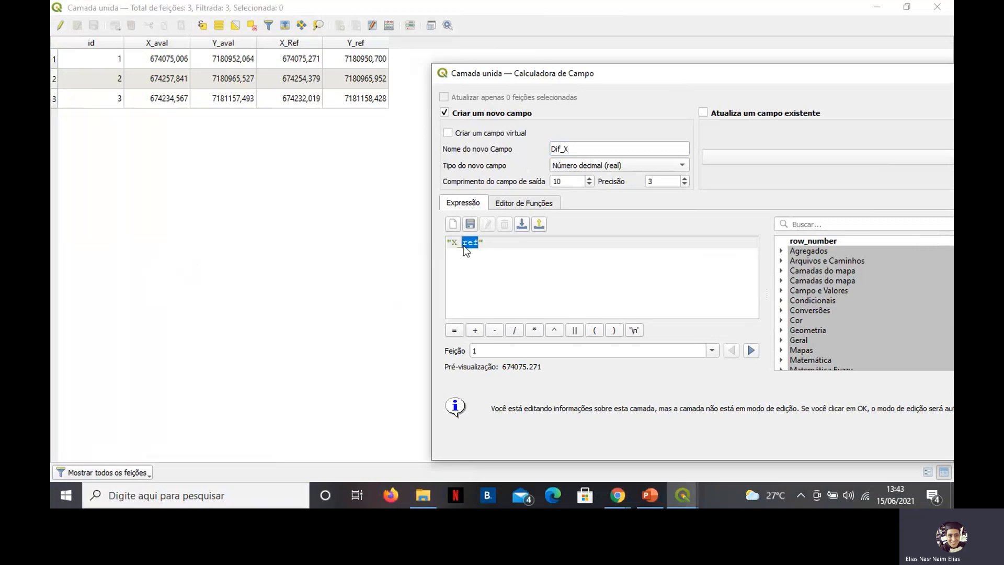
{"action": "key", "text": "BackSpace"}
{"action": "mouse_move", "coordinate": [463, 250]}
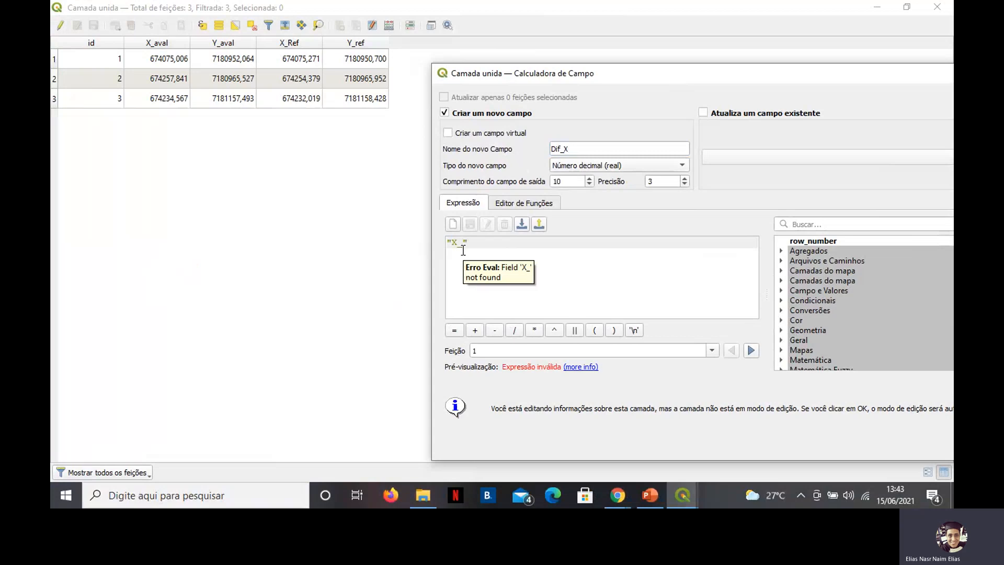
{"action": "type", "text": "aval"}
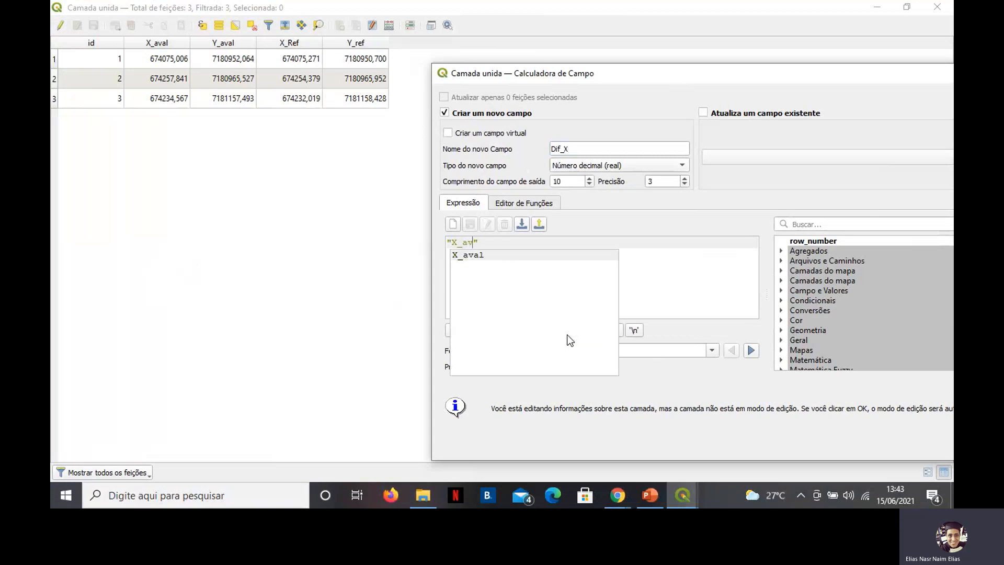
{"action": "left_click", "coordinate": [501, 242]}
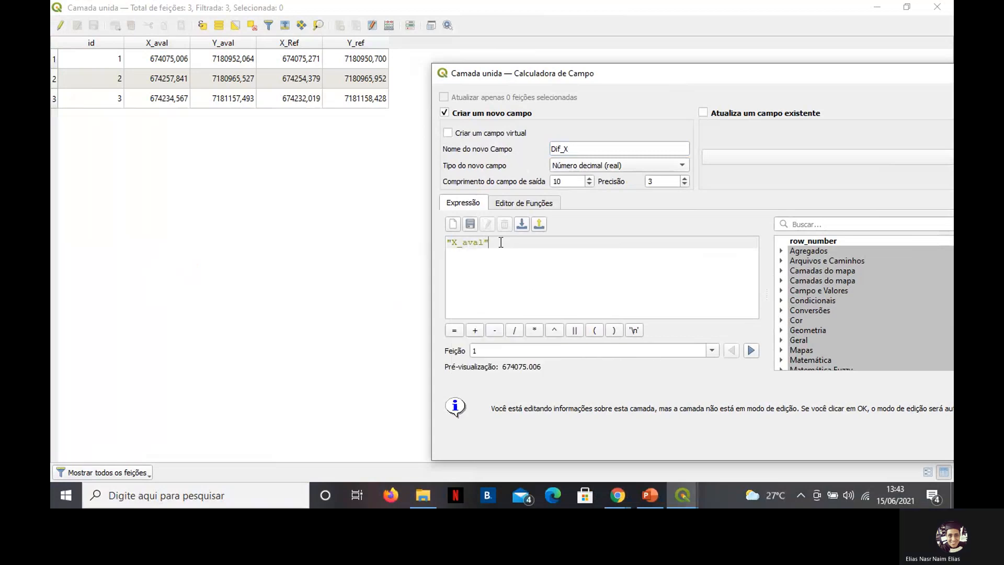
Complete the expression as "X_aval" - "X_Ref" and create the Dif_X field.
{"action": "type", "text": "- \""}
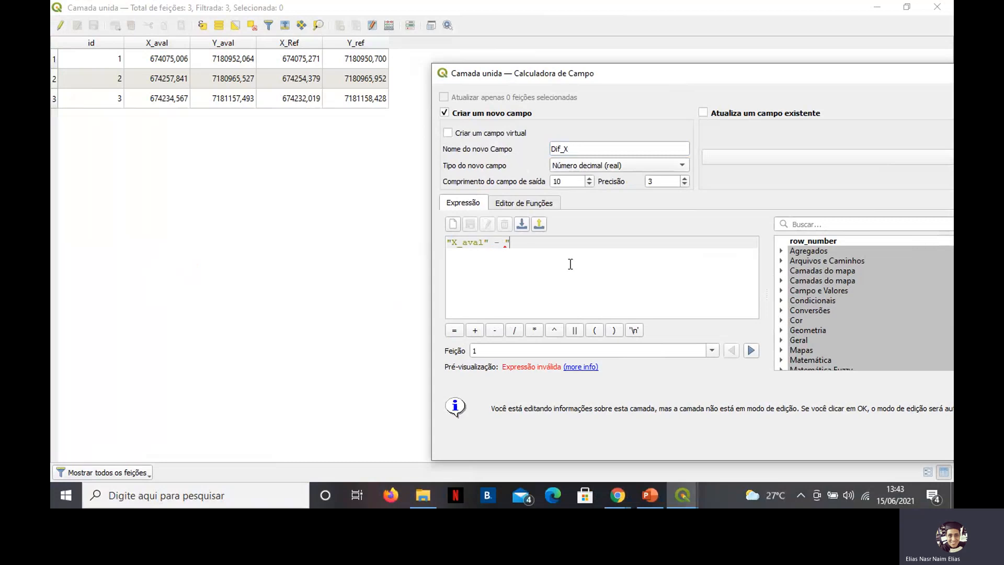
{"action": "key", "text": "Caps_Lock"}
{"action": "type", "text": "X"}
{"action": "key", "text": "Caps_Lock"}
{"action": "type", "text": "_ref"}
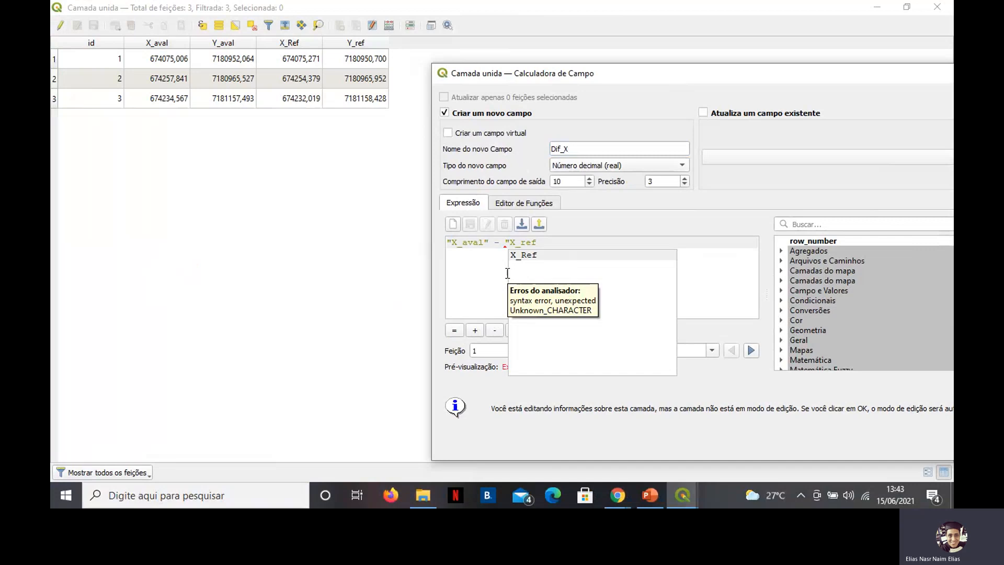
{"action": "double_click", "coordinate": [519, 256]}
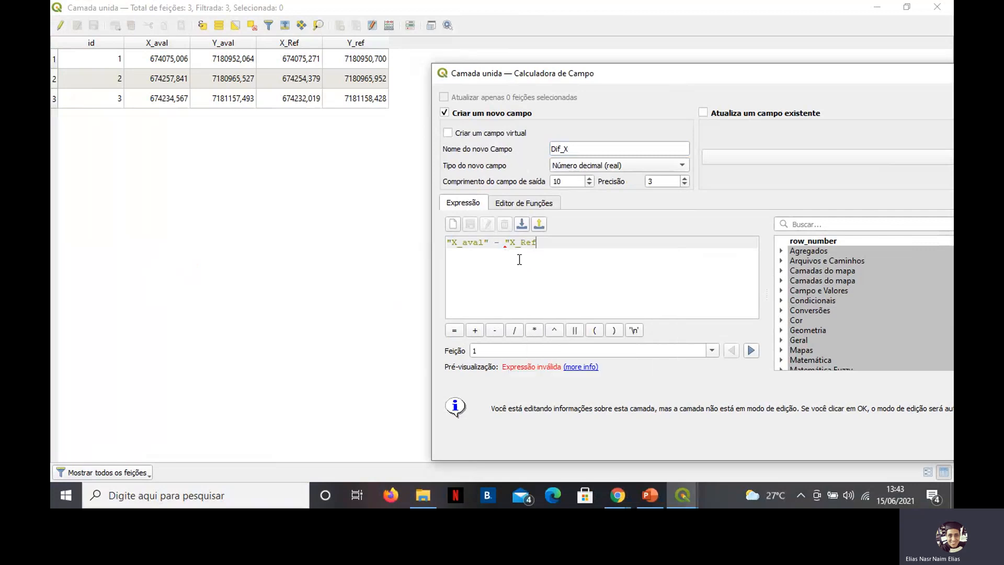
{"action": "type", "text": "\""}
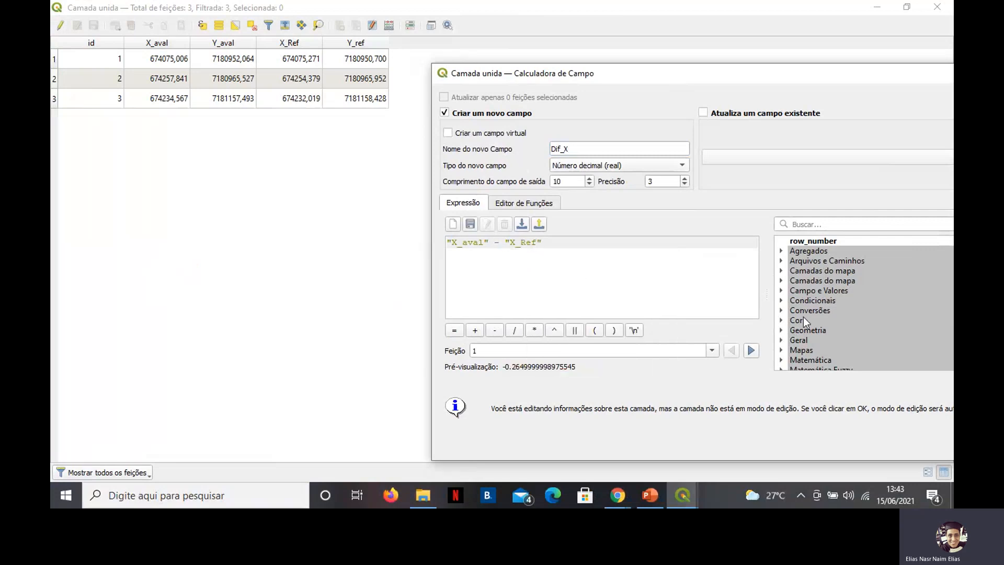
{"action": "left_click_drag", "start_coordinate": [634, 79], "coordinate": [339, 70]}
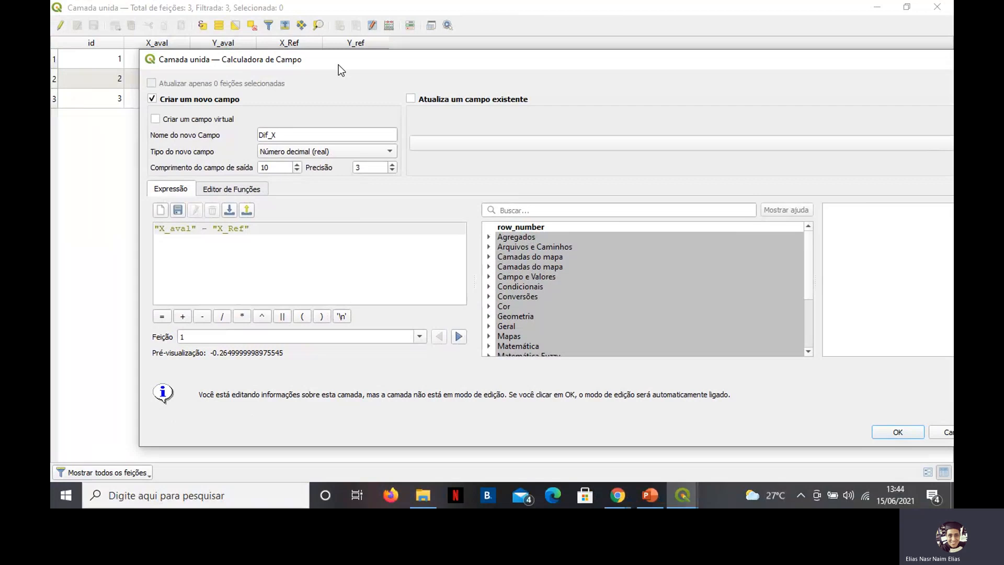
{"action": "left_click", "coordinate": [905, 432]}
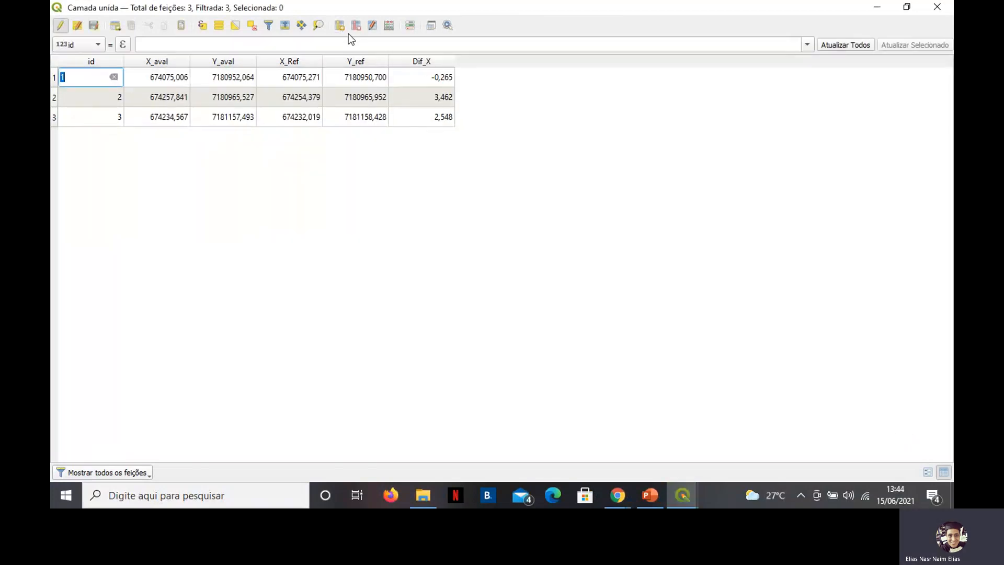
Set up a new número decimal (real) field named Dif_Y for Camada unida in the field calculator.
{"action": "left_click", "coordinate": [386, 25]}
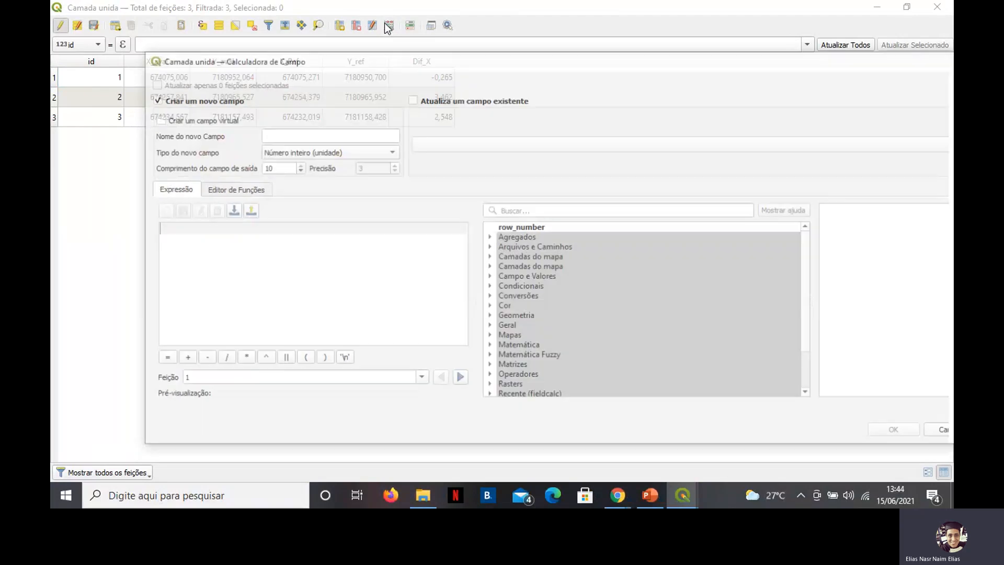
{"action": "left_click_drag", "start_coordinate": [355, 69], "coordinate": [726, 72]}
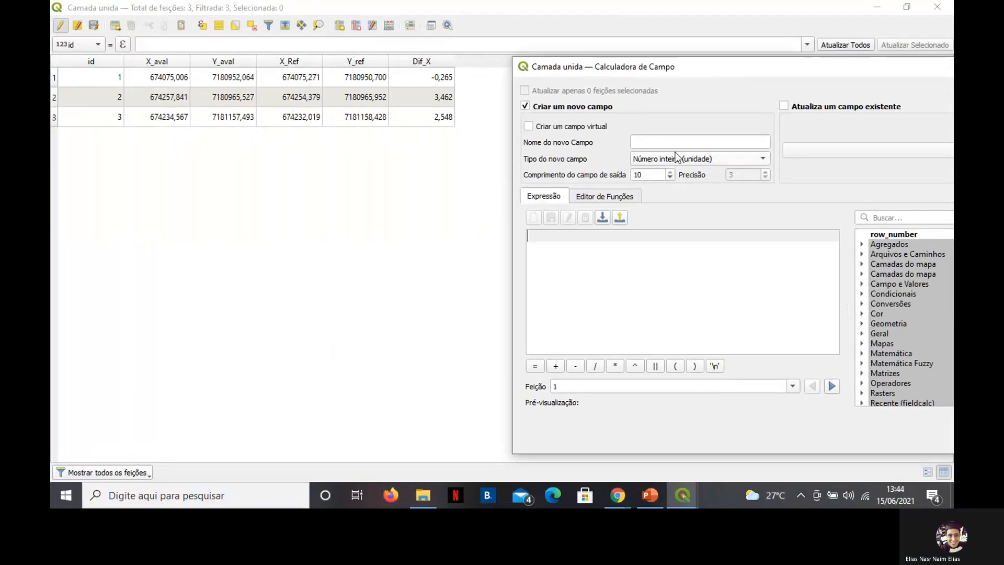
{"action": "left_click", "coordinate": [670, 144]}
{"action": "key", "text": "Caps_Lock"}
{"action": "type", "text": "D"}
{"action": "key", "text": "Caps_Lock"}
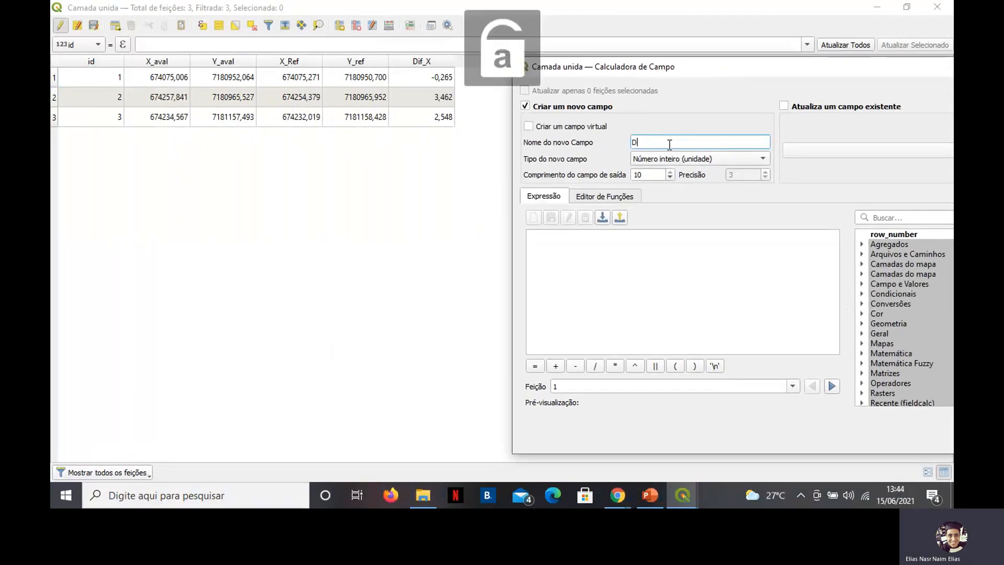
{"action": "type", "text": "f"}
{"action": "key", "text": "BackSpace"}
{"action": "type", "text": "if"}
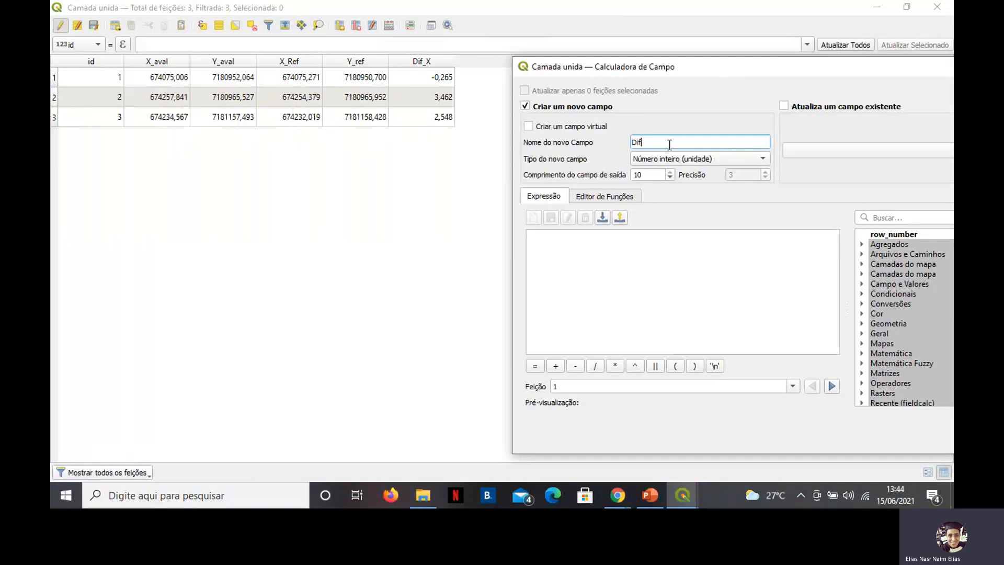
{"action": "type", "text": "_"}
{"action": "key", "text": "Caps_Lock"}
{"action": "type", "text": "Y"}
{"action": "key", "text": "Caps_Lock"}
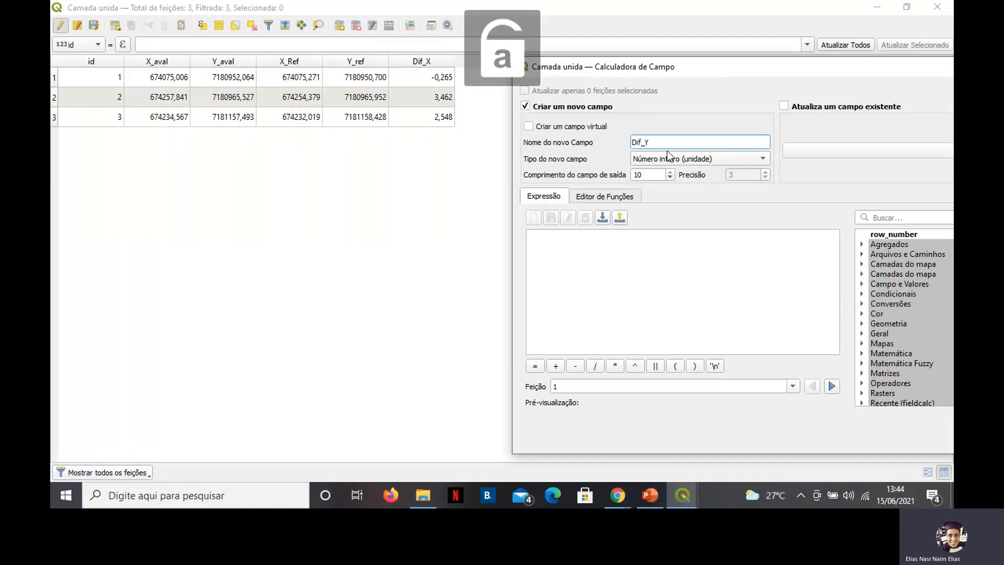
{"action": "left_click", "coordinate": [667, 159]}
{"action": "left_click", "coordinate": [661, 172]}
Start the Dif_Y expression with the quoted field "Y_aval".
{"action": "left_click", "coordinate": [614, 263]}
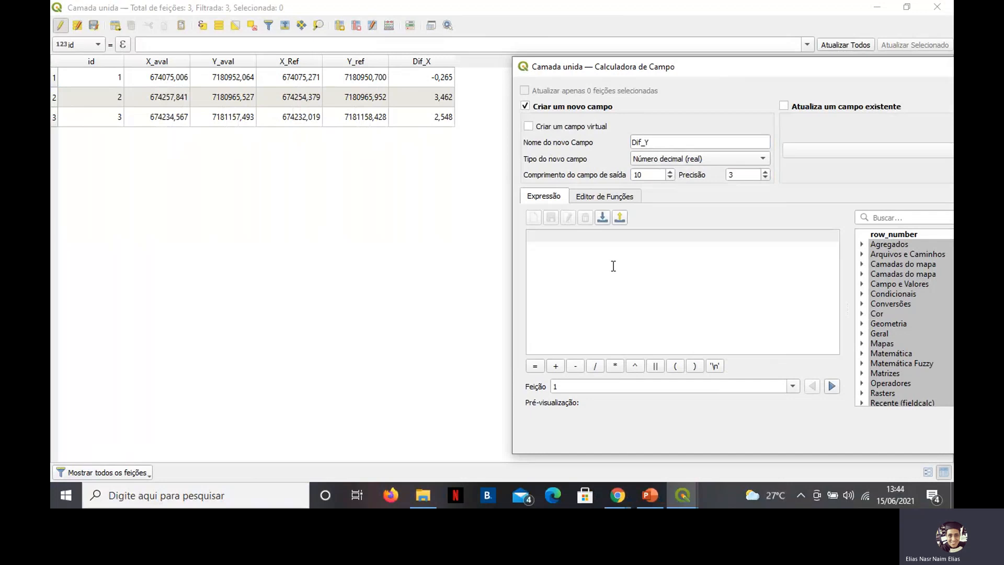
{"action": "type", "text": "\""}
{"action": "key", "text": "Caps_Lock"}
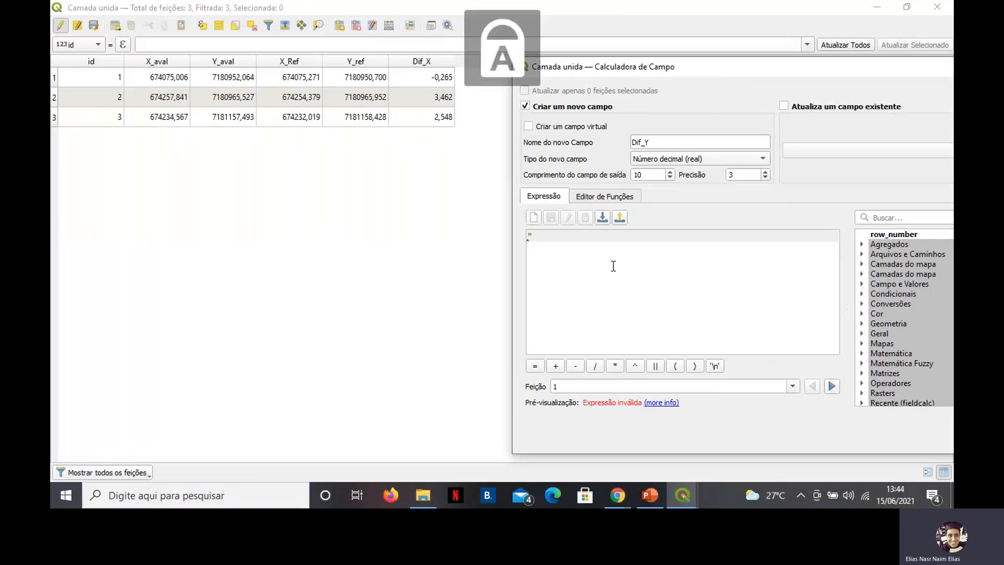
{"action": "type", "text": "Y"}
{"action": "key", "text": "Caps_Lock"}
{"action": "type", "text": "_Aval"}
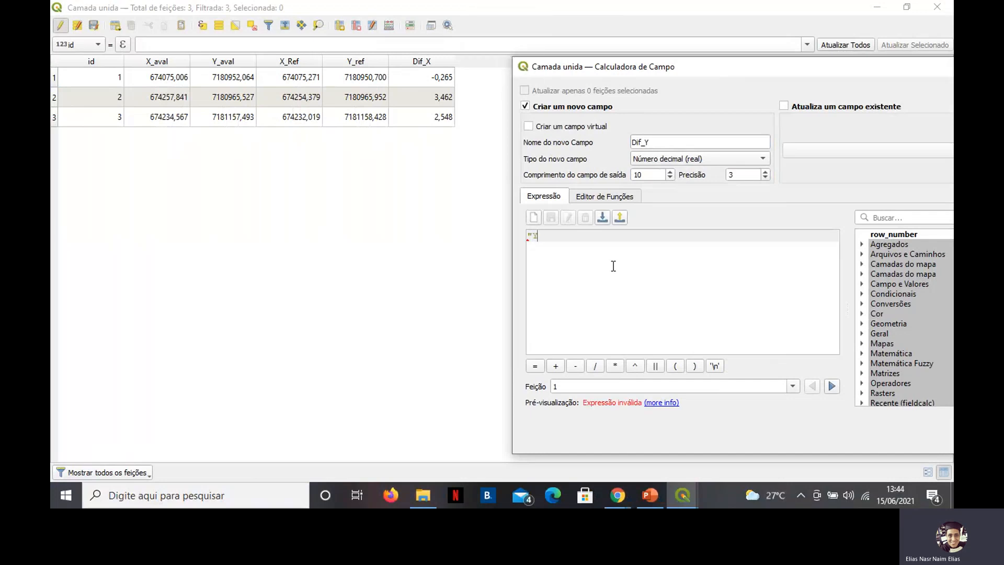
{"action": "key", "text": "BackSpace"}
{"action": "key", "text": "BackSpace"}
{"action": "key", "text": "BackSpace"}
{"action": "key", "text": "Caps_Lock"}
{"action": "type", "text": "V"}
{"action": "key", "text": "Caps_Lock"}
{"action": "key", "text": "BackSpace"}
{"action": "key", "text": "BackSpace"}
{"action": "type", "text": "aval"}
{"action": "key", "text": "Return"}
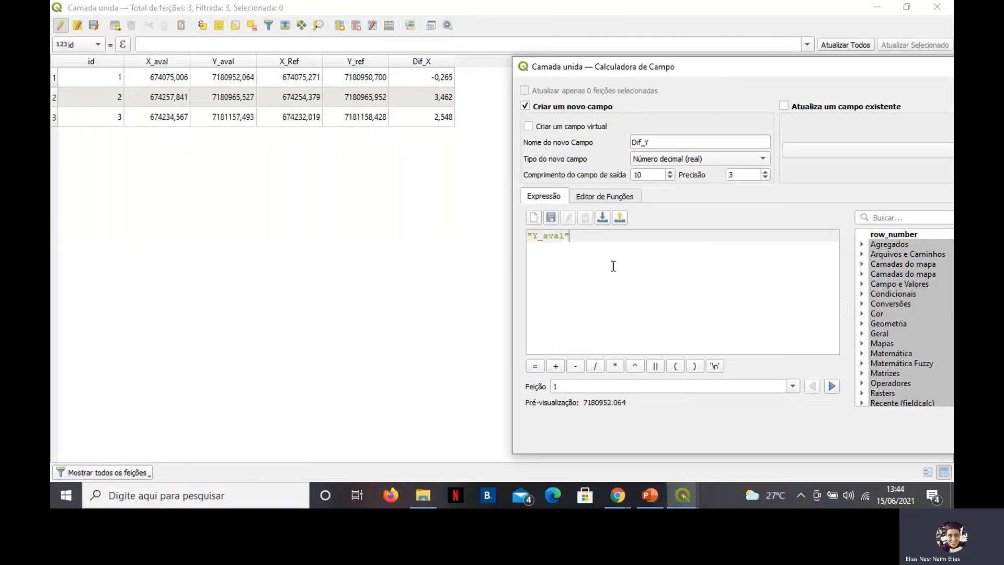
Complete the expression as "Y_aval" - "Y_ref" and create the Dif_Y field.
{"action": "type", "text": "-"}
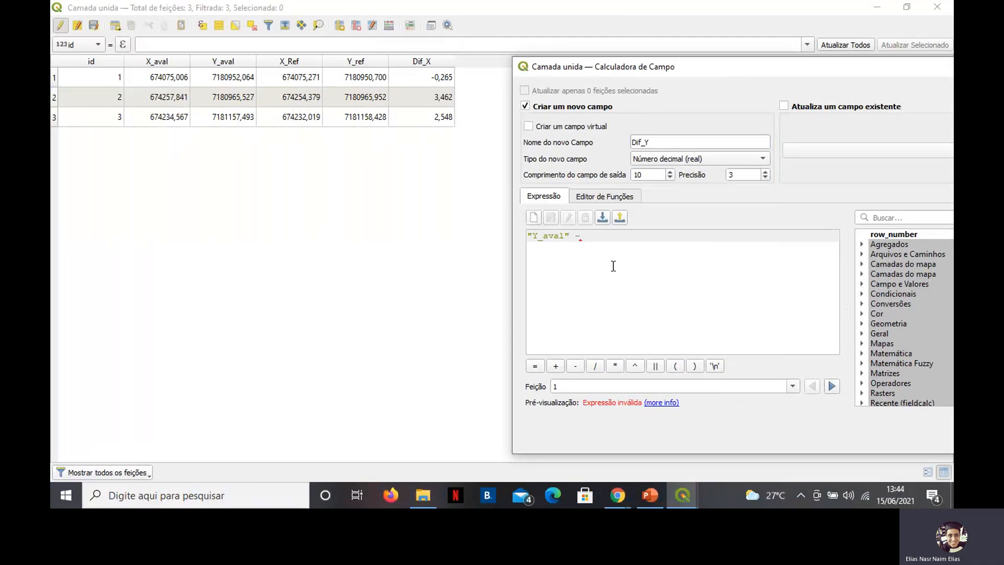
{"action": "key", "text": "Caps_Lock"}
{"action": "type", "text": "Y"}
{"action": "key", "text": "Caps_Lock"}
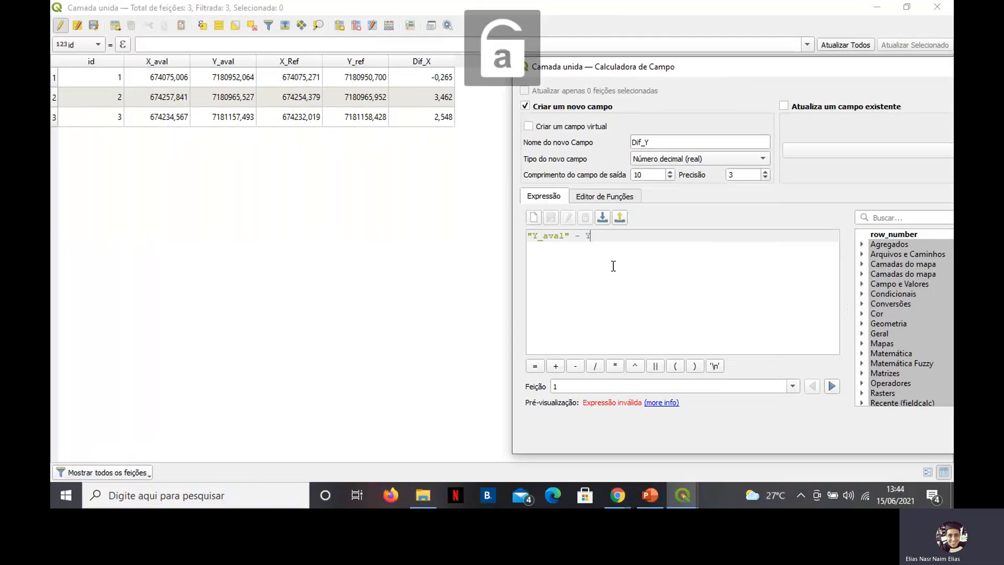
{"action": "type", "text": "_re"}
{"action": "key", "text": "BackSpace"}
{"action": "key", "text": "BackSpace"}
{"action": "key", "text": "BackSpace"}
{"action": "key", "text": "BackSpace"}
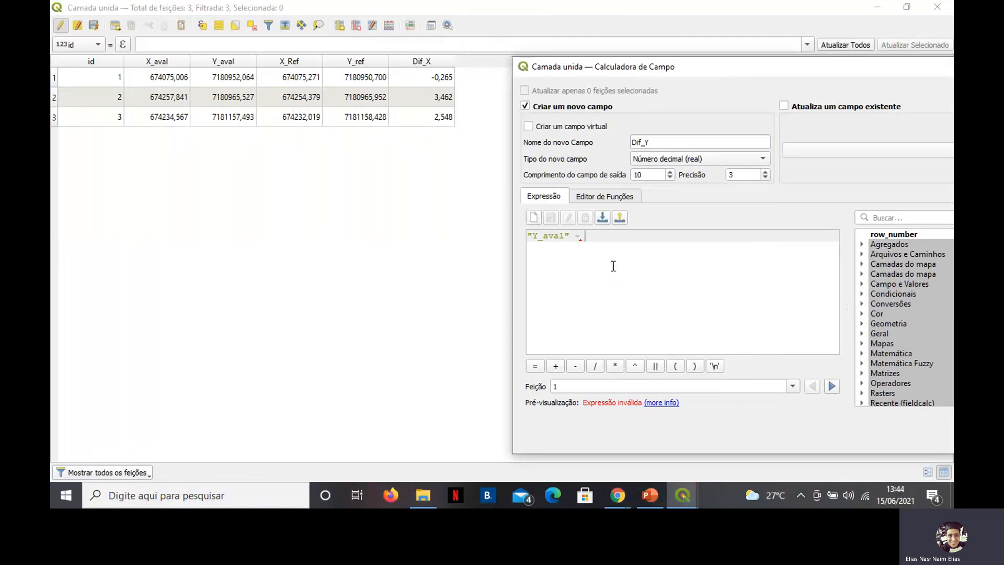
{"action": "type", "text": "\""}
{"action": "key", "text": "Caps_Lock"}
{"action": "type", "text": "Y"}
{"action": "key", "text": "Caps_Lock"}
{"action": "type", "text": "_ref\""}
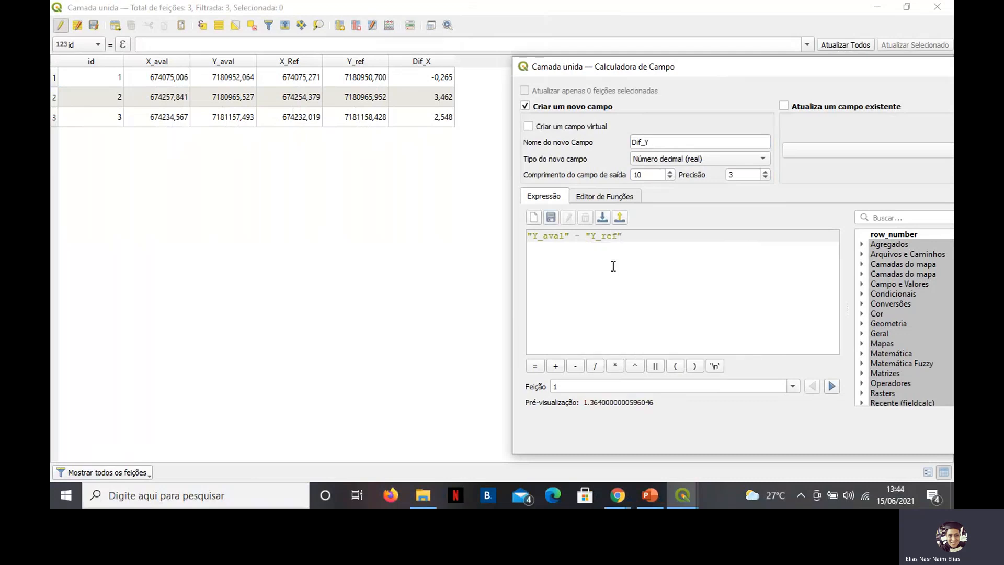
{"action": "left_click_drag", "start_coordinate": [510, 70], "coordinate": [195, 48]}
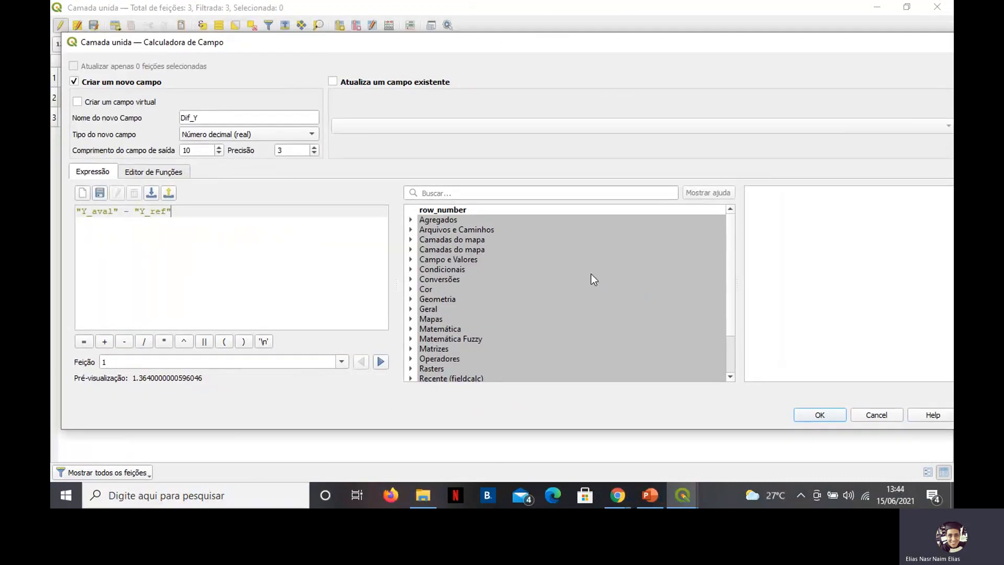
{"action": "left_click", "coordinate": [819, 415]}
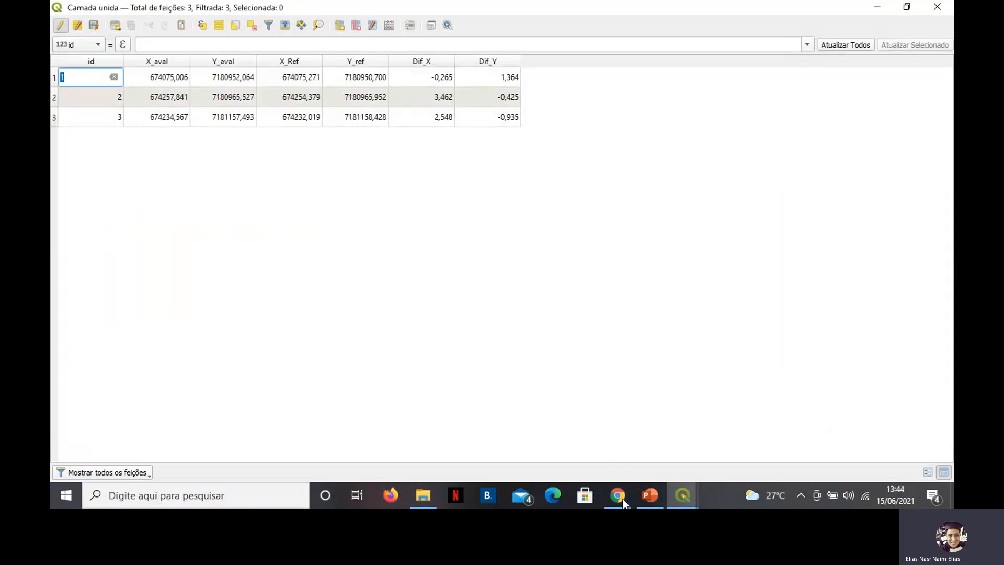
Switch to PowerPoint and present slide 10 to examine the horizontal error component and EMQ formulas, then leave the slide show.
{"action": "left_click", "coordinate": [655, 492]}
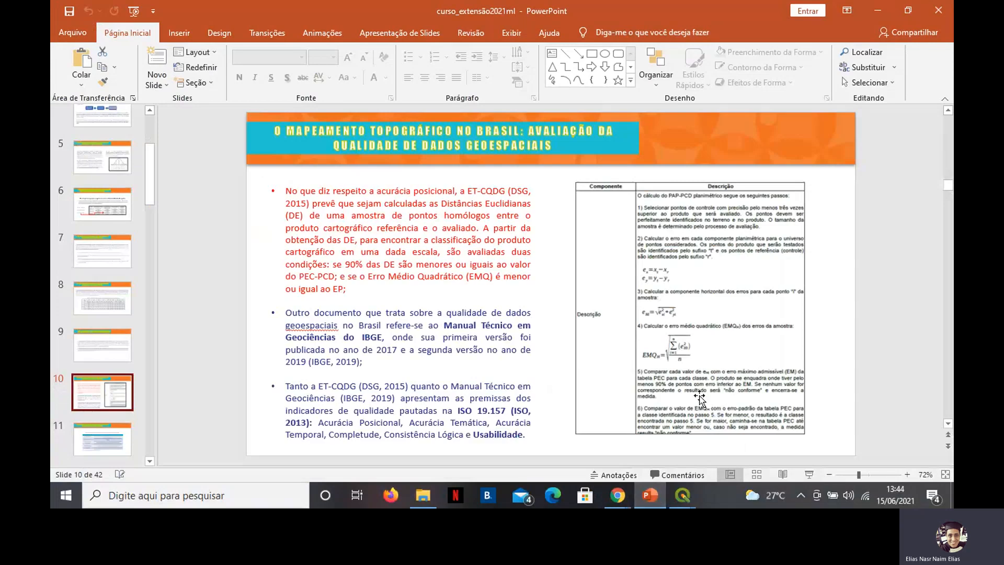
{"action": "left_click", "coordinate": [804, 474]}
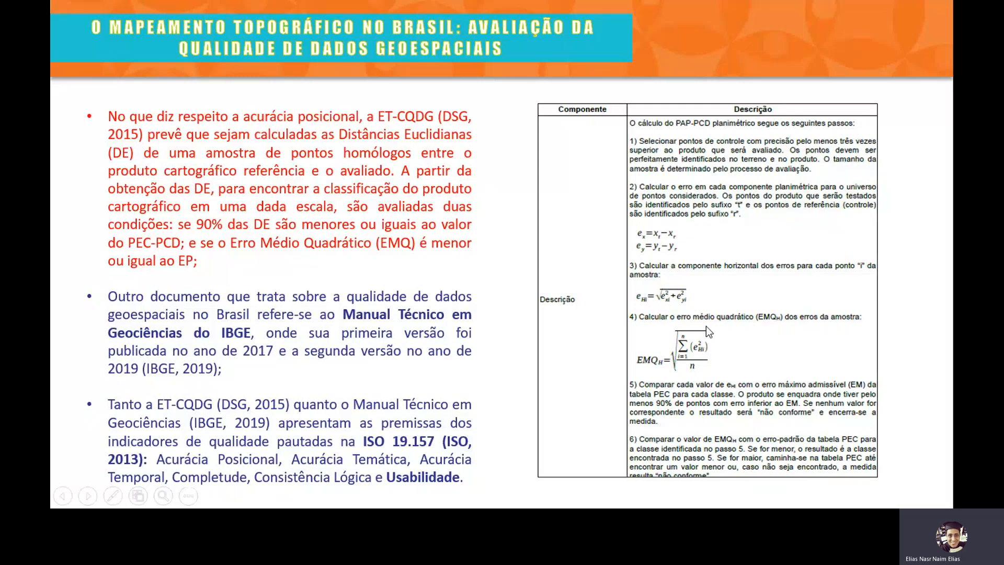
{"action": "key", "text": "Escape"}
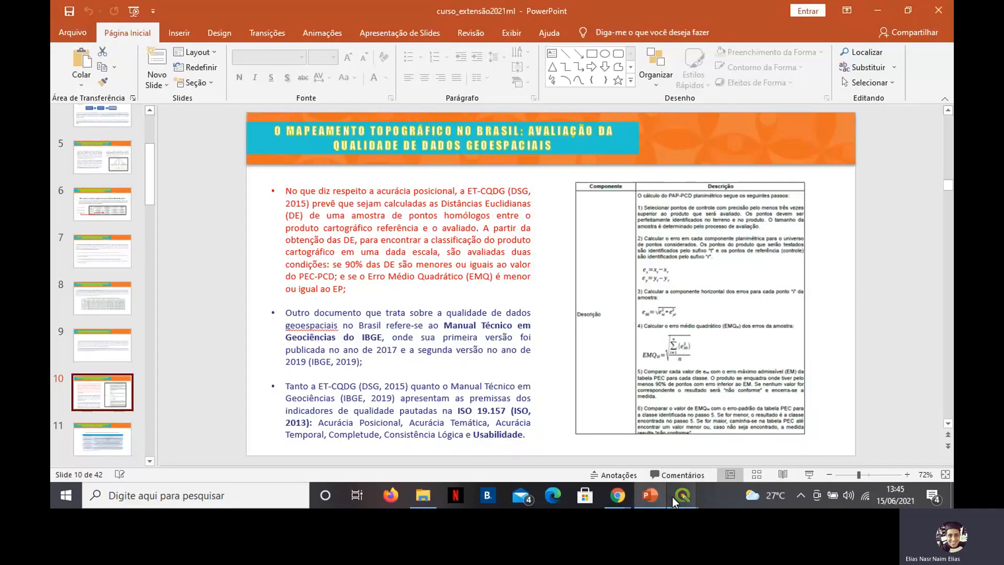
Return to the Camada unida attribute table in QGIS and open the field calculator for a new field.
{"action": "mouse_move", "coordinate": [673, 497]}
{"action": "mouse_move", "coordinate": [627, 472]}
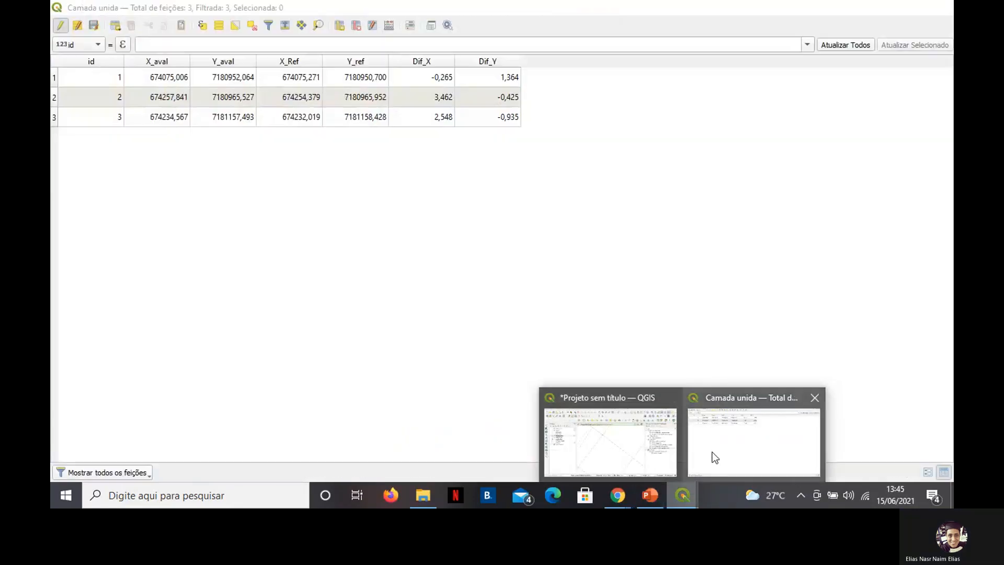
{"action": "left_click", "coordinate": [713, 457]}
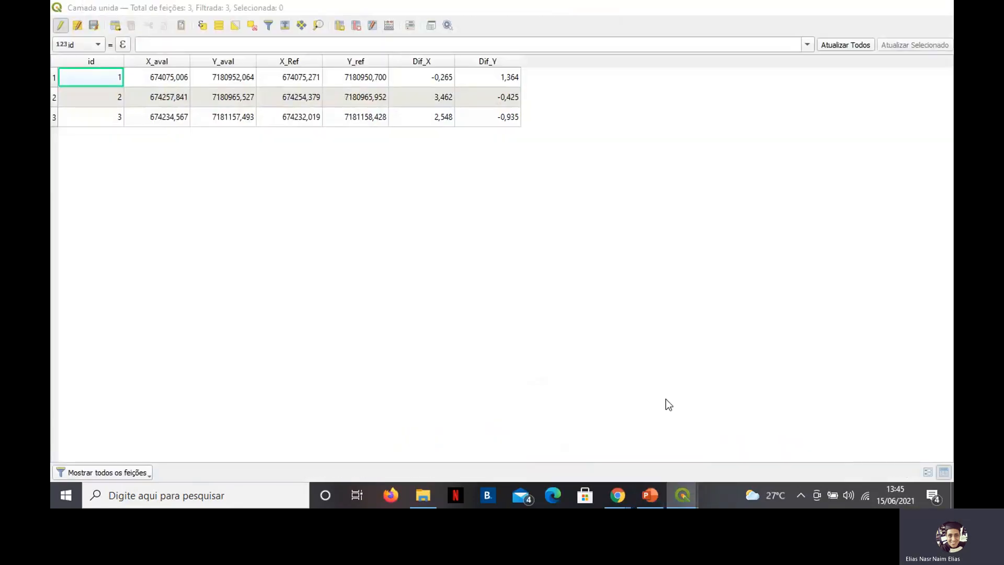
{"action": "left_click", "coordinate": [391, 32]}
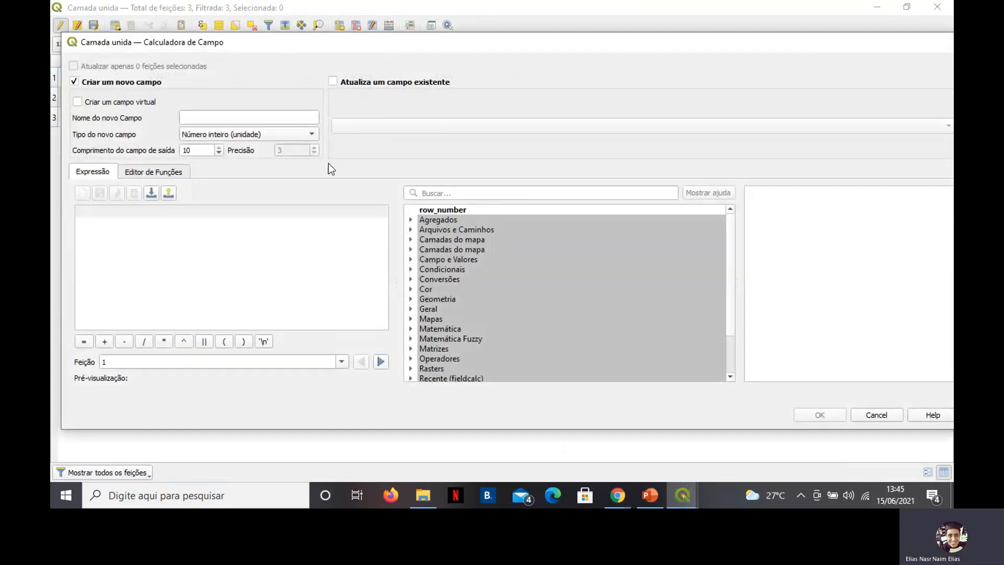
Set the new field's type to Número decimal (real) in the field calculator.
{"action": "left_click_drag", "start_coordinate": [236, 36], "coordinate": [423, 70]}
{"action": "left_click", "coordinate": [434, 168]}
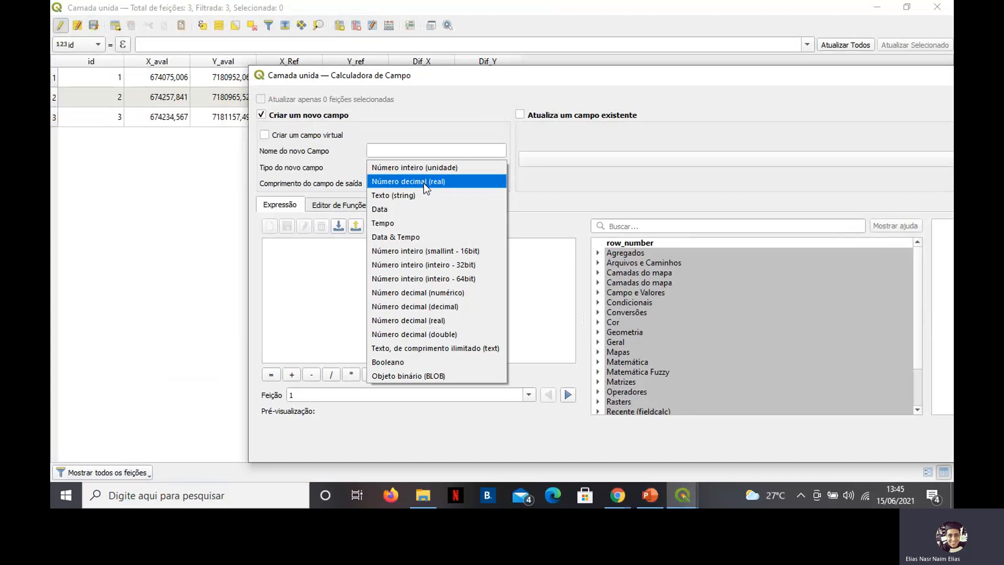
{"action": "left_click", "coordinate": [423, 183]}
Name the new field Dist_Eucl.
{"action": "left_click", "coordinate": [404, 151]}
{"action": "type", "text": "D"}
{"action": "key", "text": "Caps_Lock"}
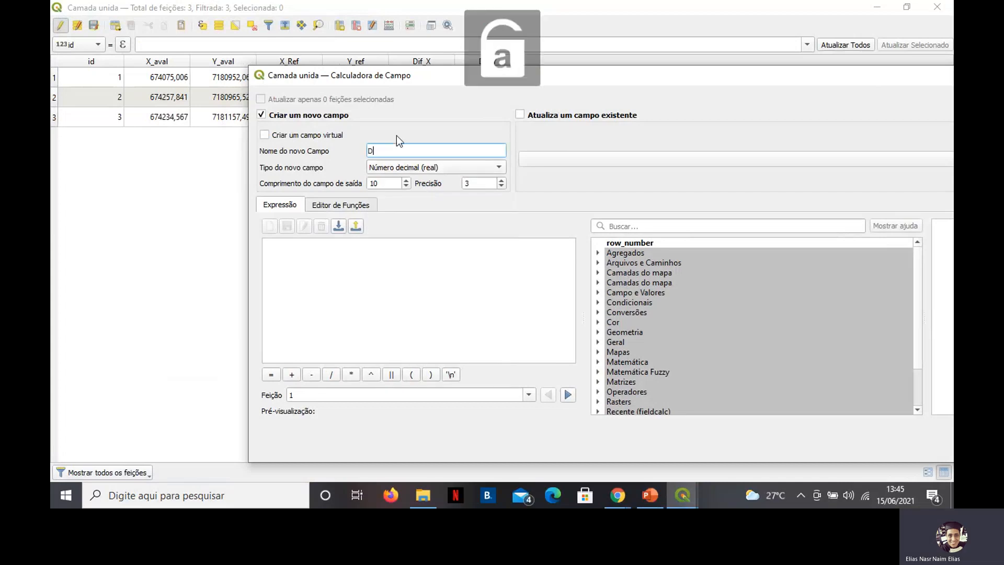
{"action": "type", "text": "ist"}
{"action": "key", "text": "Caps_Lock"}
{"action": "type", "text": "E"}
{"action": "key", "text": "Caps_Lock"}
{"action": "type", "text": "u"}
{"action": "key", "text": "BackSpace"}
{"action": "type", "text": "uc"}
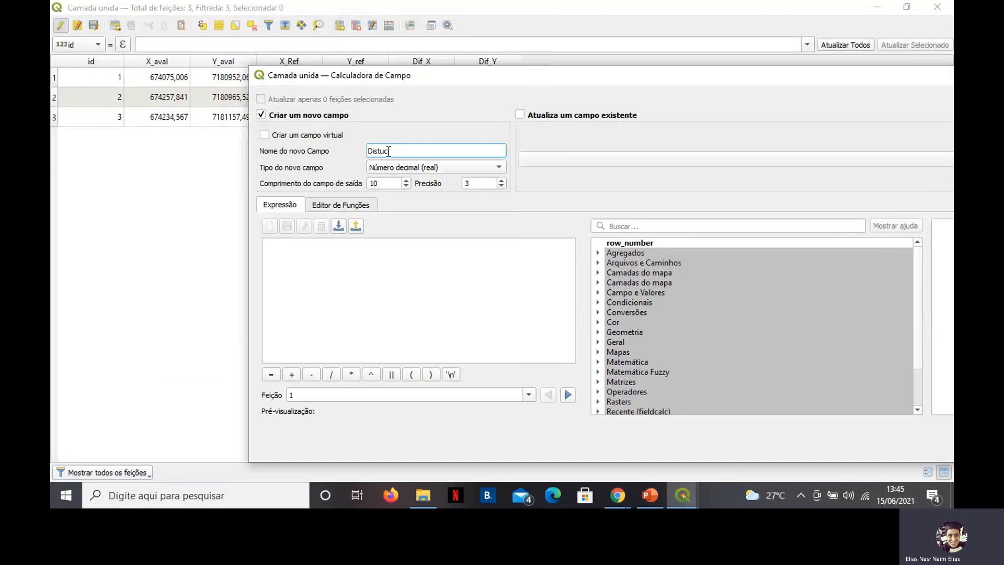
{"action": "mouse_move", "coordinate": [397, 151]}
{"action": "left_mouse_down"}
{"action": "mouse_move", "coordinate": [367, 151]}
{"action": "mouse_move", "coordinate": [380, 149]}
{"action": "left_mouse_up"}
{"action": "key", "text": "BackSpace"}
{"action": "key", "text": "BackSpace"}
{"action": "type", "text": "t_"}
{"action": "key", "text": "Caps_Lock"}
{"action": "type", "text": "Eucl"}
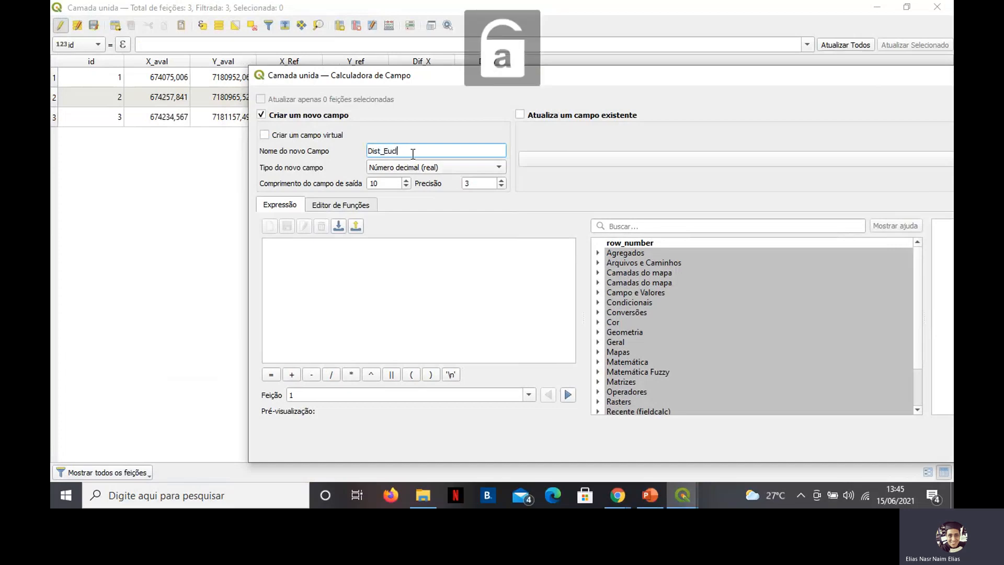
Enter the squared X difference in parentheses, ("Dif_X"^2), as the first term of the field's expression.
{"action": "left_click", "coordinate": [404, 259]}
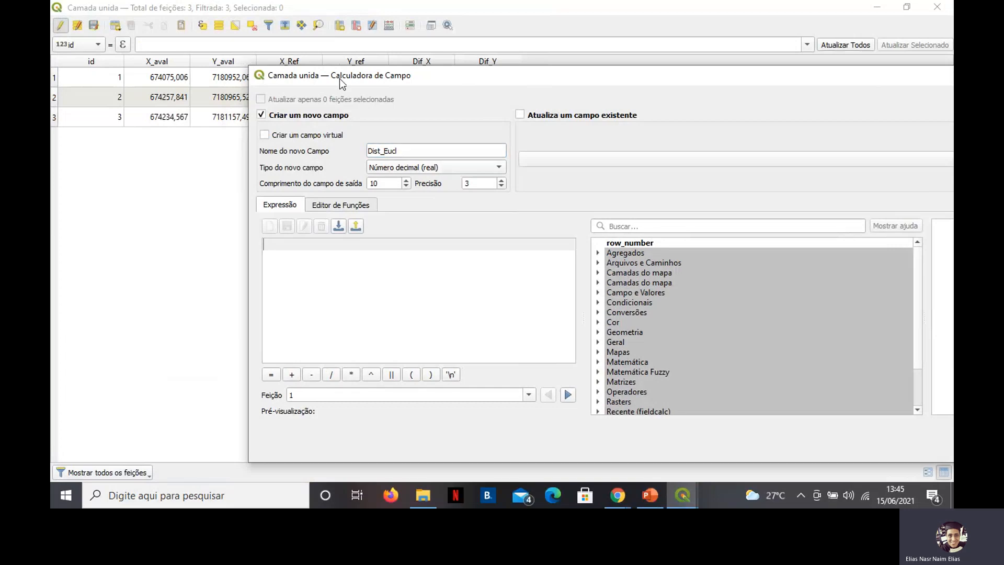
{"action": "left_click_drag", "start_coordinate": [339, 79], "coordinate": [656, 93]}
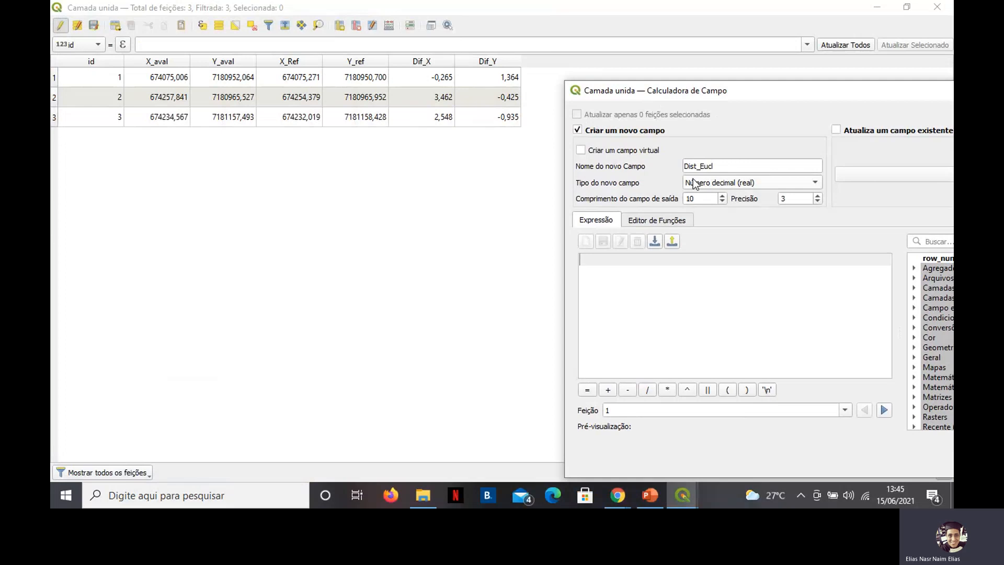
{"action": "type", "text": "\""}
{"action": "key", "text": "Caps_Lock"}
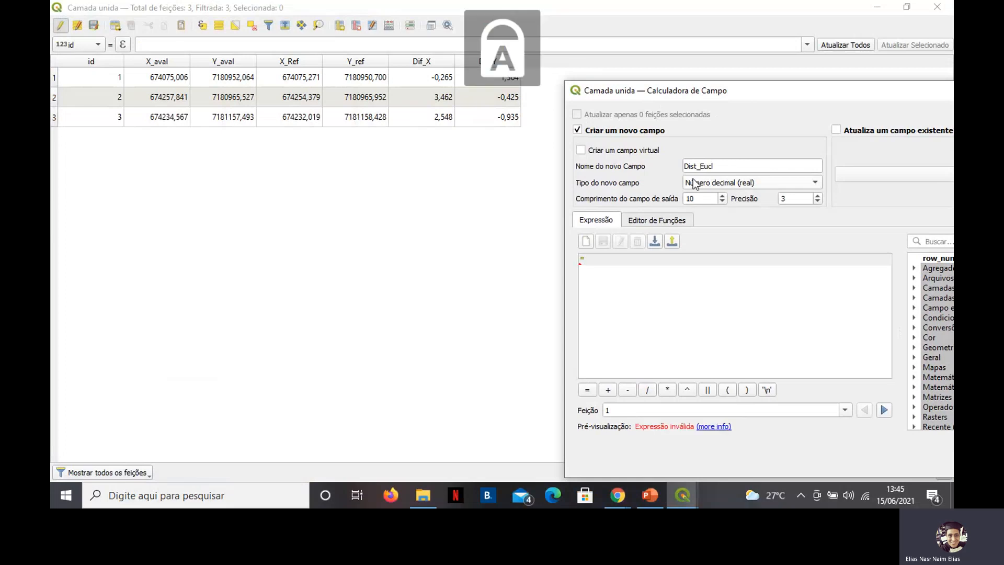
{"action": "type", "text": "D"}
{"action": "key", "text": "Caps_Lock"}
{"action": "type", "text": "if"}
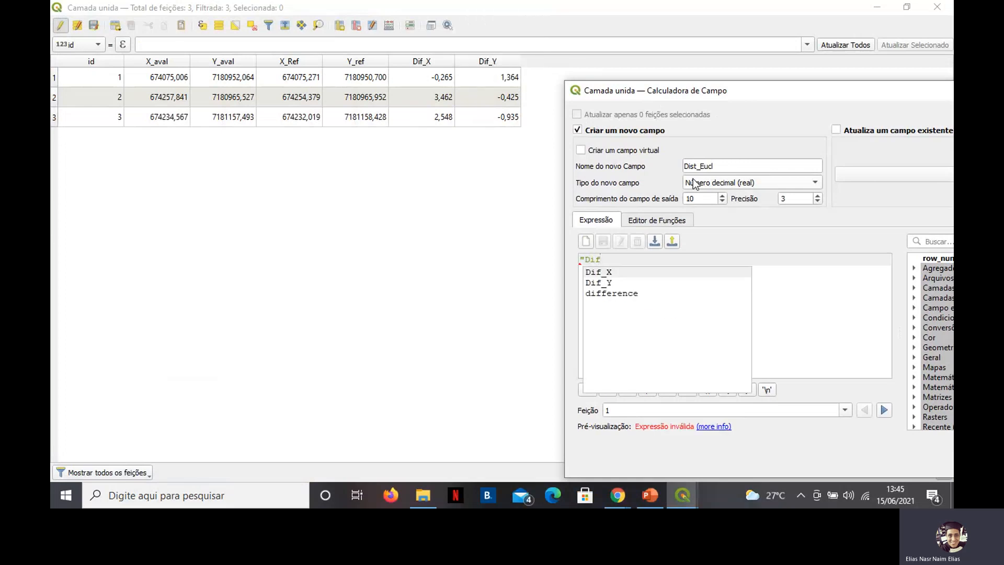
{"action": "type", "text": "_"}
{"action": "key", "text": "Caps_Lock"}
{"action": "type", "text": "X"}
{"action": "key", "text": "Caps_Lock"}
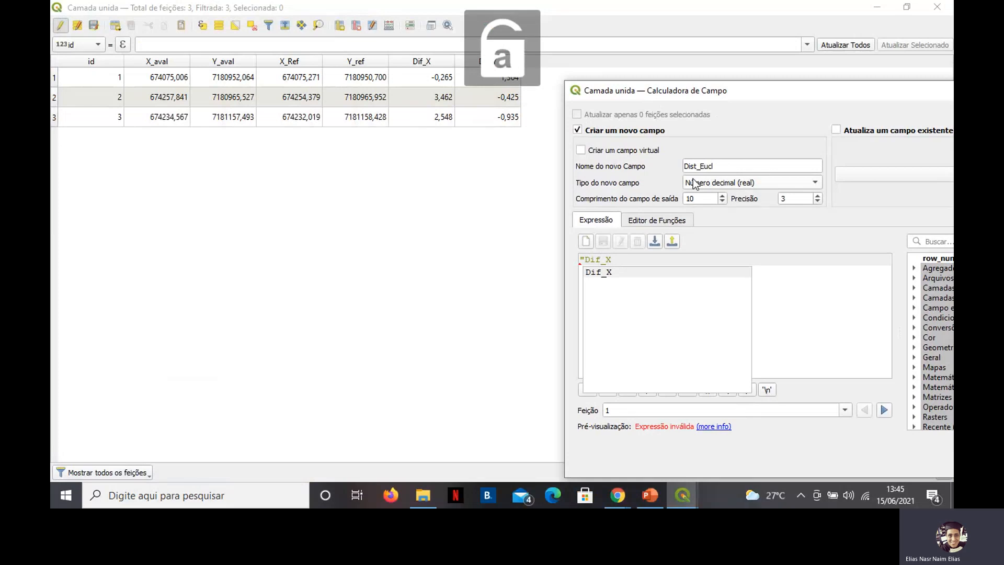
{"action": "type", "text": "^2"}
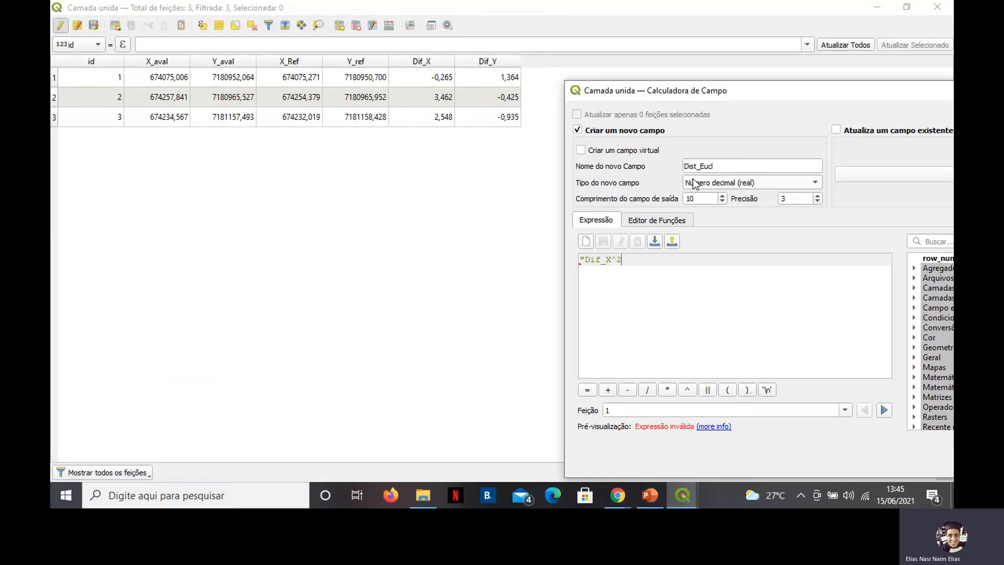
{"action": "key", "text": "BackSpace"}
{"action": "key", "text": "BackSpace"}
{"action": "type", "text": "\"^2"}
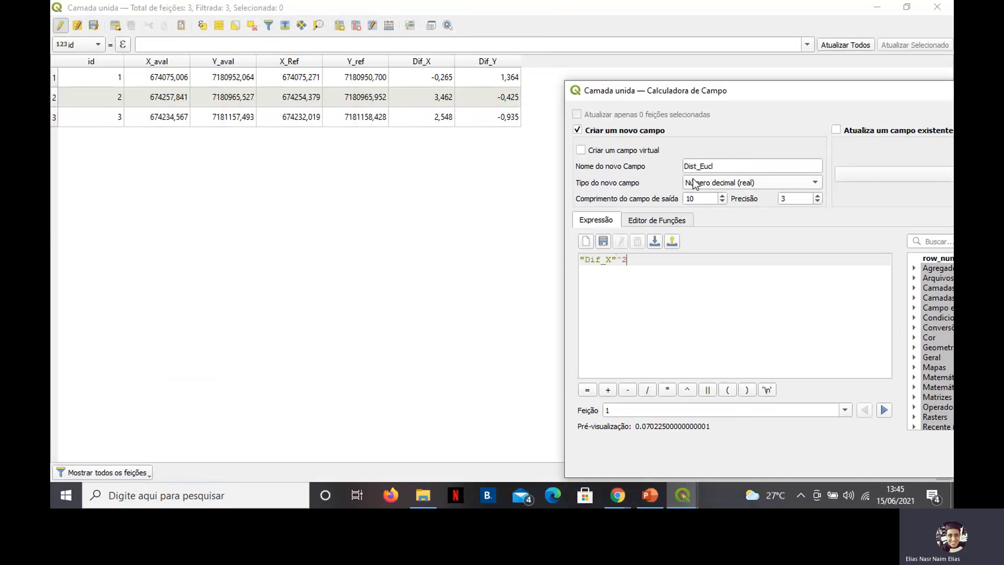
{"action": "type", "text": ")"}
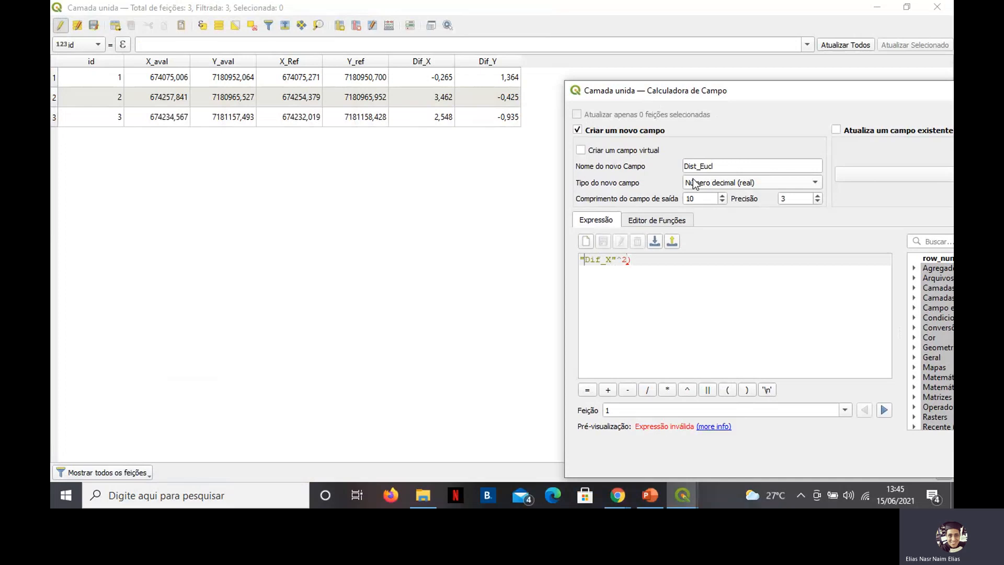
{"action": "type", "text": "("}
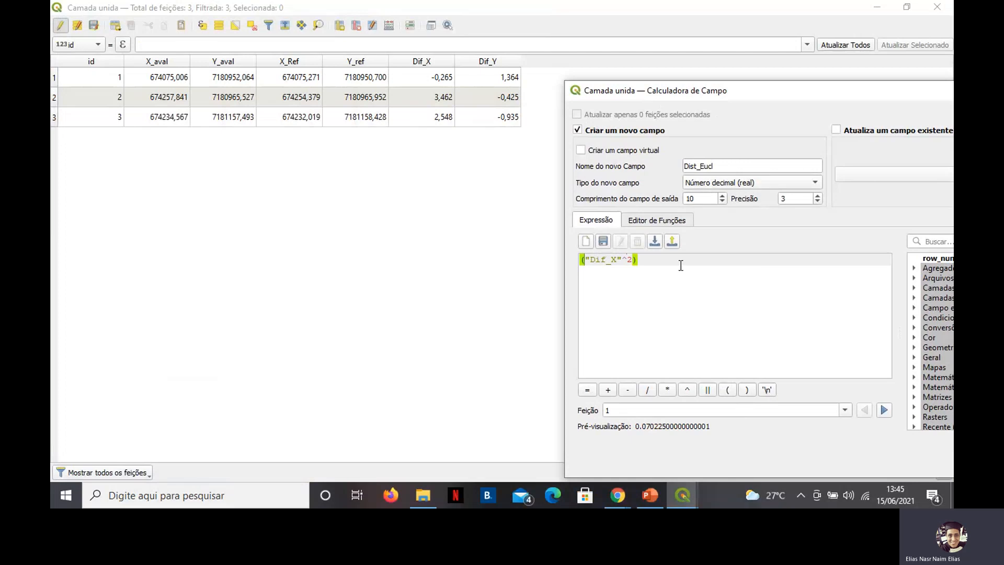
Add the squared Y difference to the expression as + ("Dif_Y"^2).
{"action": "left_click", "coordinate": [658, 267]}
{"action": "type", "text": "+"}
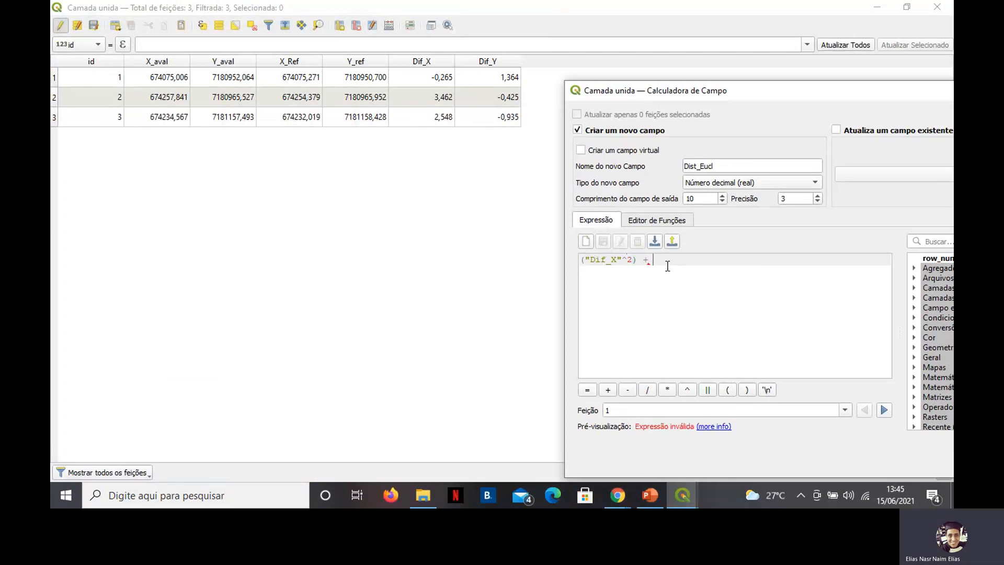
{"action": "key", "text": "Caps_Lock"}
{"action": "type", "text": "(\"DI"}
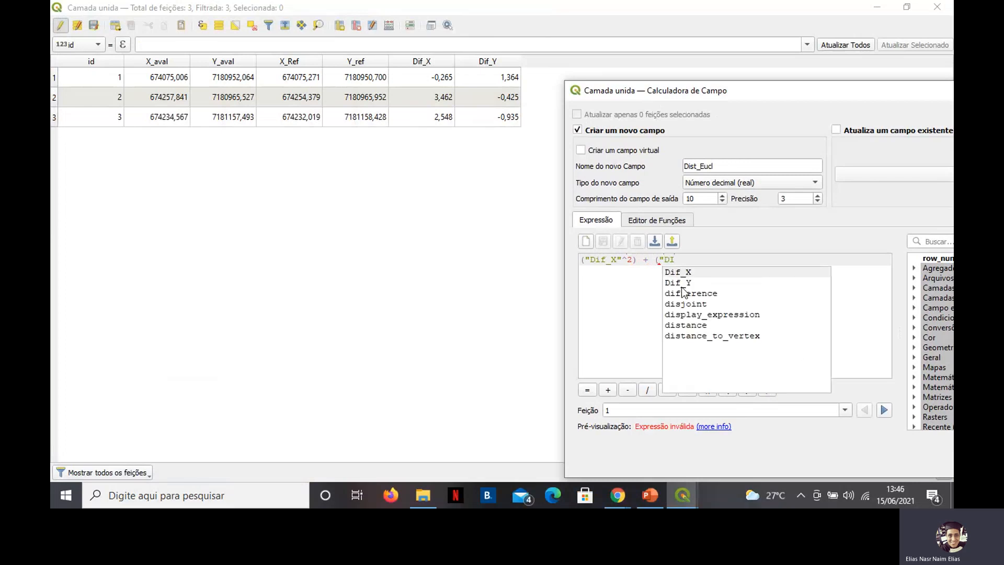
{"action": "double_click", "coordinate": [677, 284]}
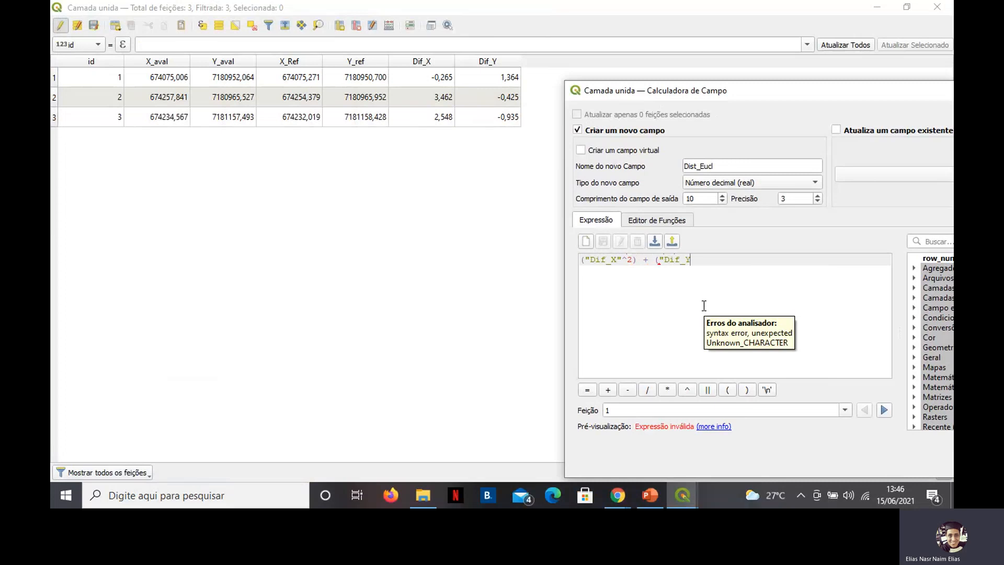
{"action": "type", "text": "^2)"}
{"action": "type", "text": "\"^2)"}
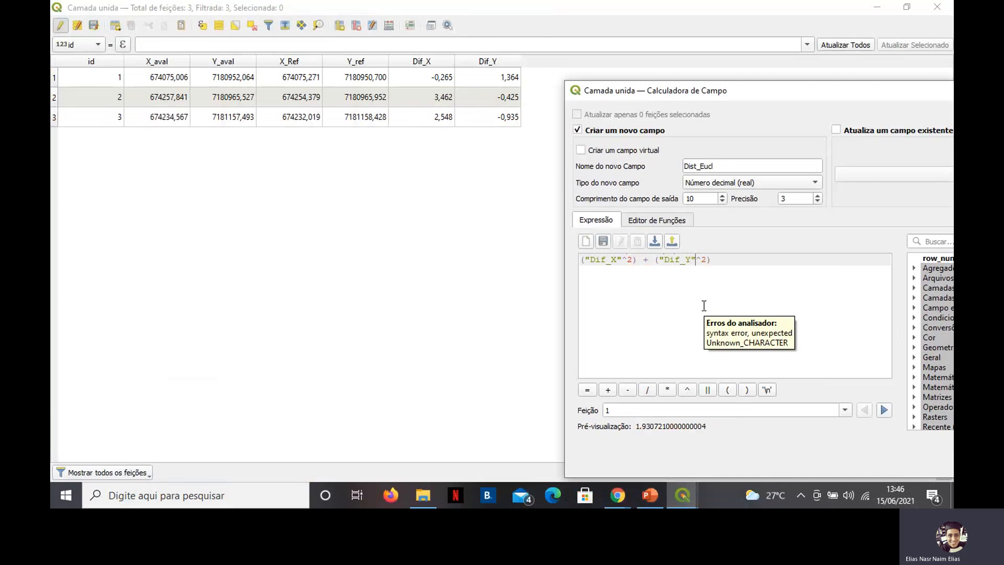
Check the horizontal error formula on the PowerPoint slide and enclose the whole sum of squares in outer parentheses.
{"action": "key", "text": "alt+Tab"}
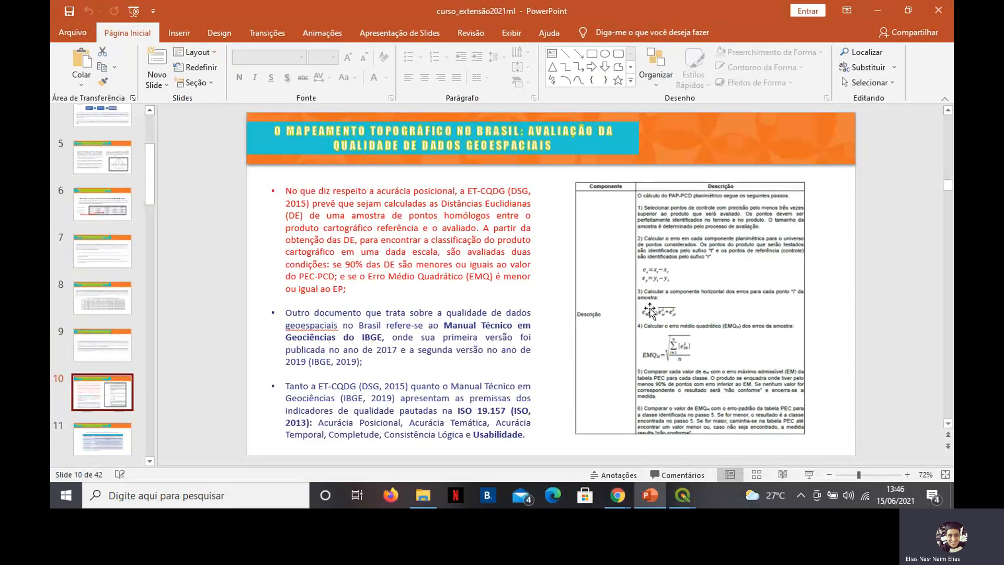
{"action": "key", "text": "alt+Tab"}
{"action": "left_click", "coordinate": [708, 260]}
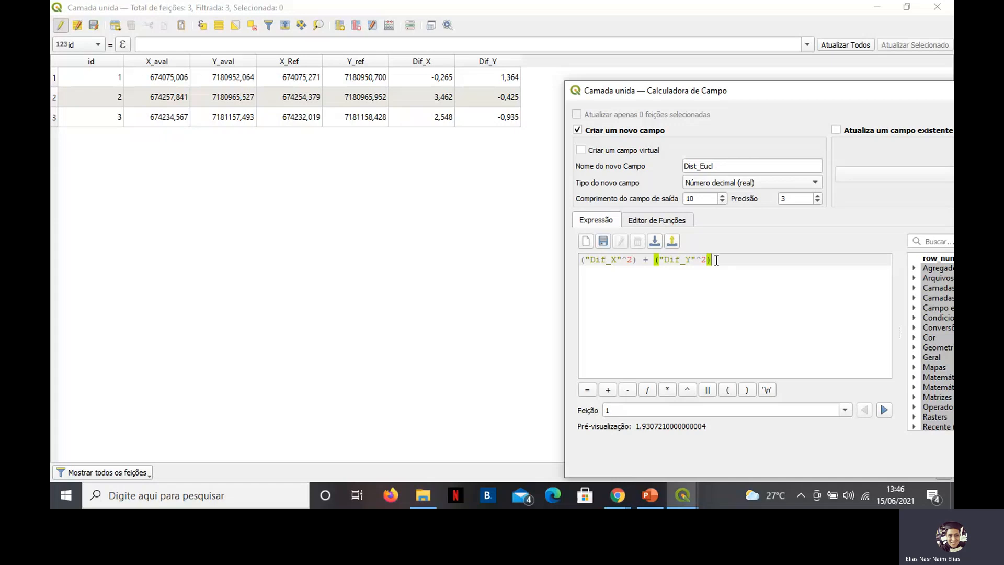
{"action": "type", "text": ")"}
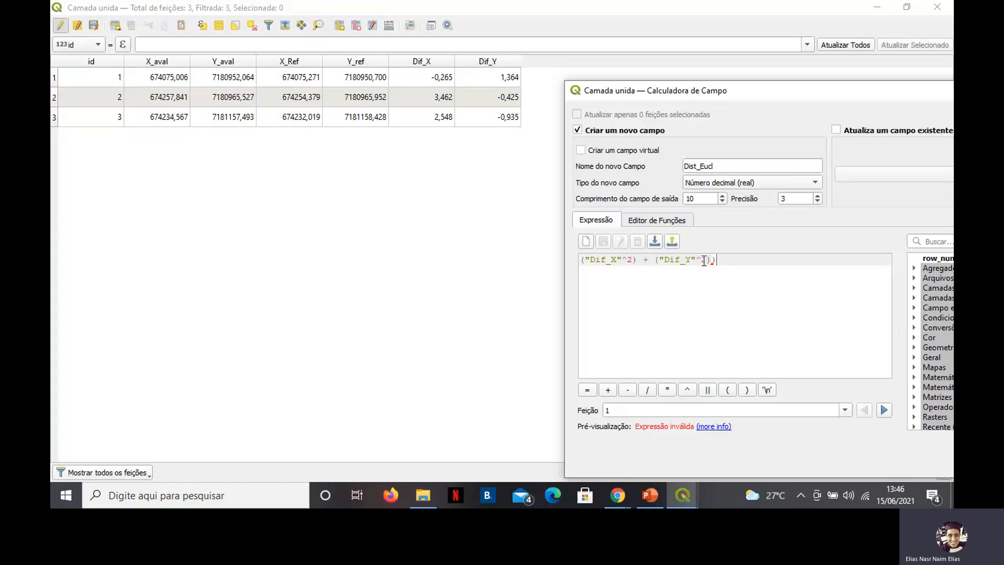
{"action": "left_click", "coordinate": [579, 259]}
{"action": "type", "text": "("}
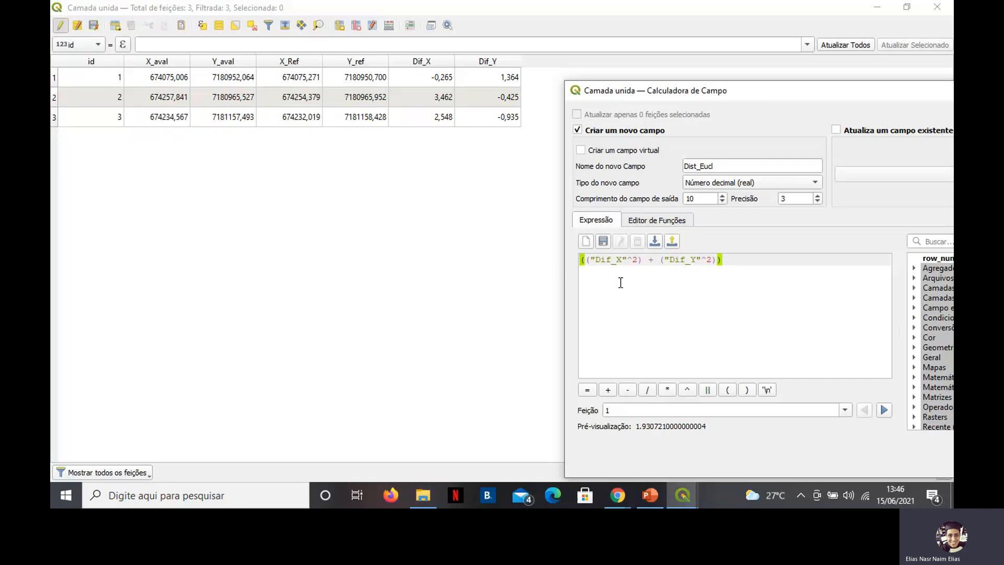
Put the sqrt function before the outer parentheses, giving sqrt(("Dif_X"^2) + ("Dif_Y"^2)).
{"action": "type", "text": "s"}
{"action": "key", "text": "BackSpace"}
{"action": "key", "text": "Caps_Lock"}
{"action": "type", "text": "s"}
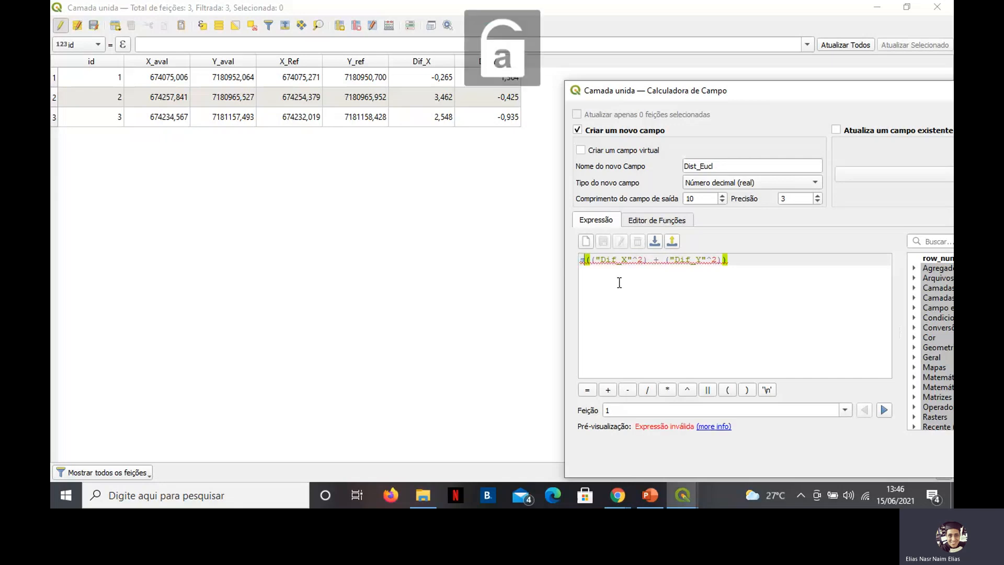
{"action": "type", "text": "r"}
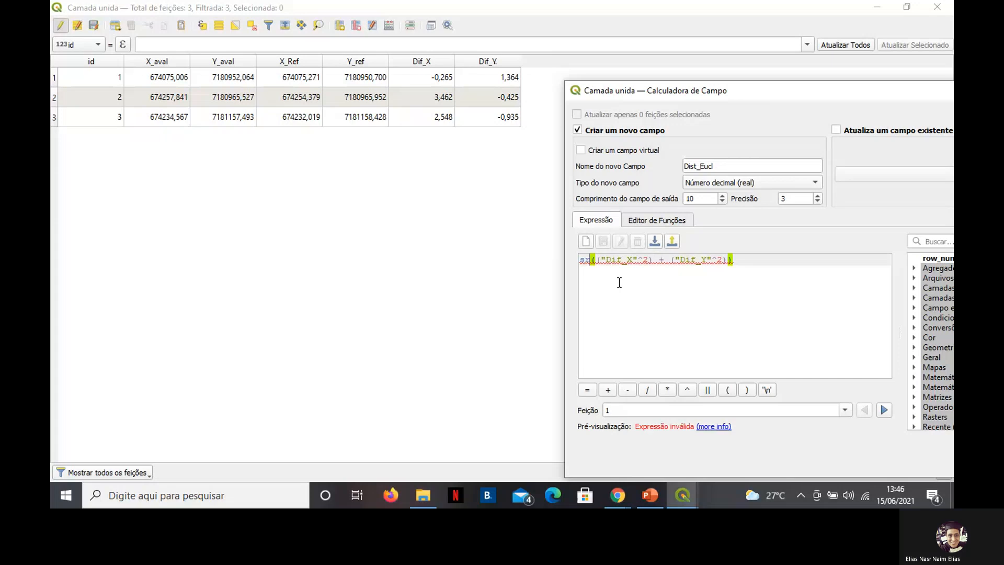
{"action": "type", "text": "rt"}
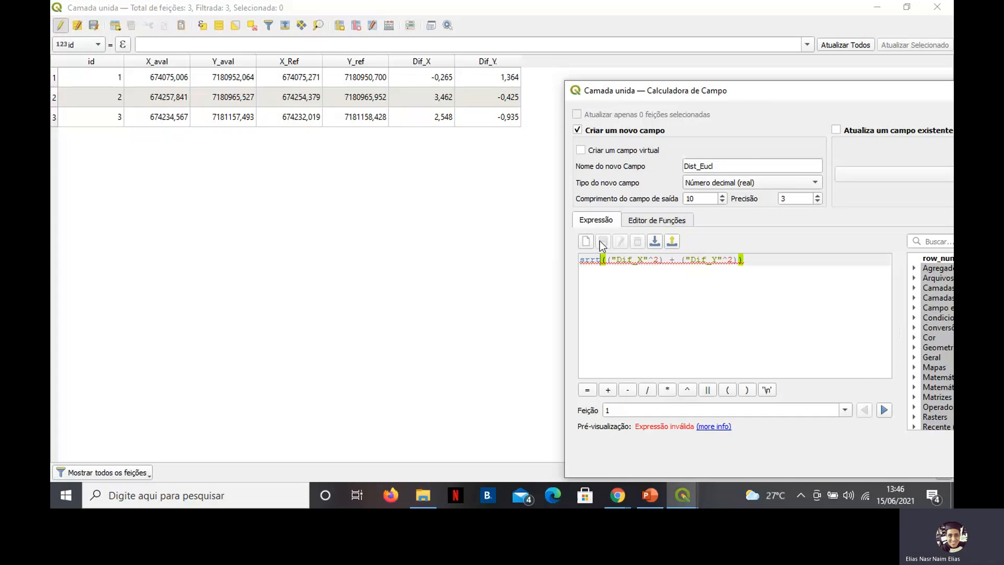
{"action": "left_click_drag", "start_coordinate": [591, 260], "coordinate": [585, 259]}
{"action": "type", "text": "q"}
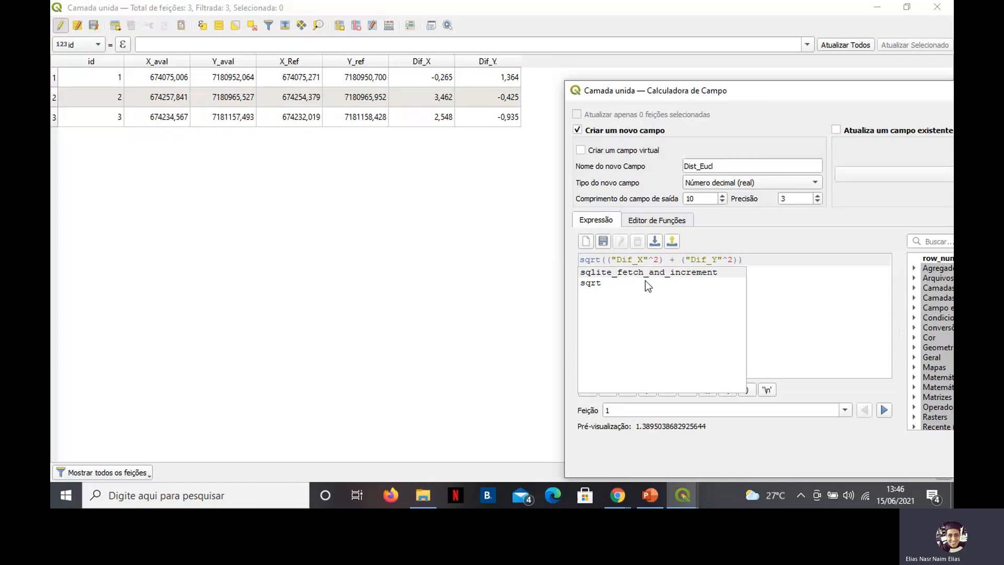
{"action": "double_click", "coordinate": [594, 283]}
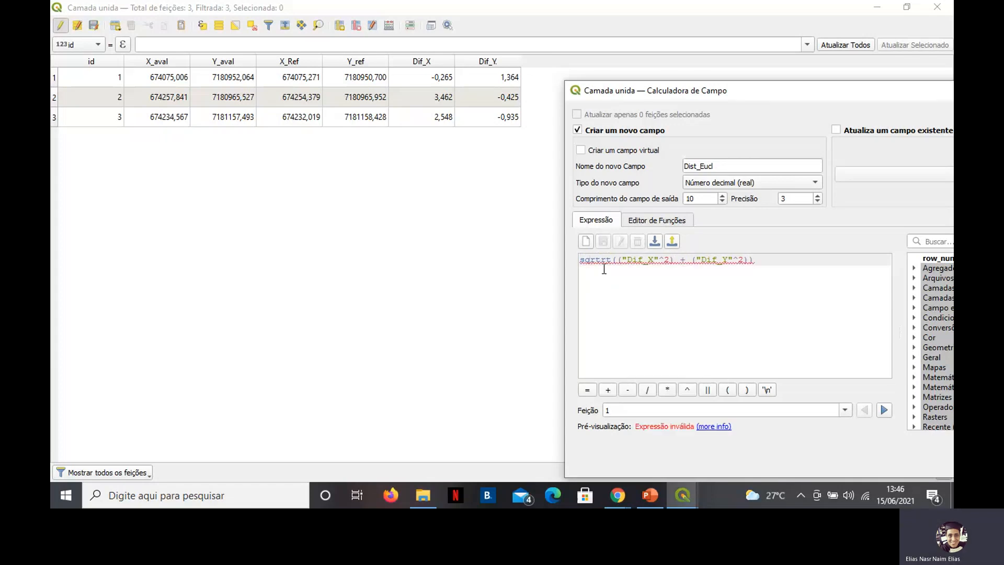
{"action": "left_click_drag", "start_coordinate": [613, 260], "coordinate": [600, 260]}
{"action": "key", "text": "BackSpace"}
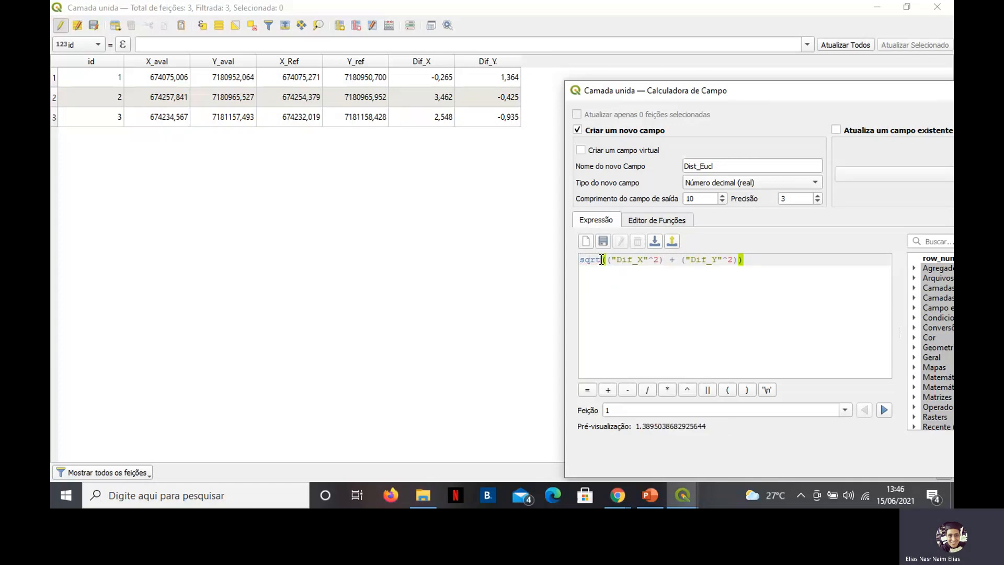
Search the calculator's function list for sqrt and select it under Matemática.
{"action": "left_click_drag", "start_coordinate": [611, 90], "coordinate": [339, 39]}
{"action": "left_click_drag", "start_coordinate": [322, 203], "coordinate": [317, 203]}
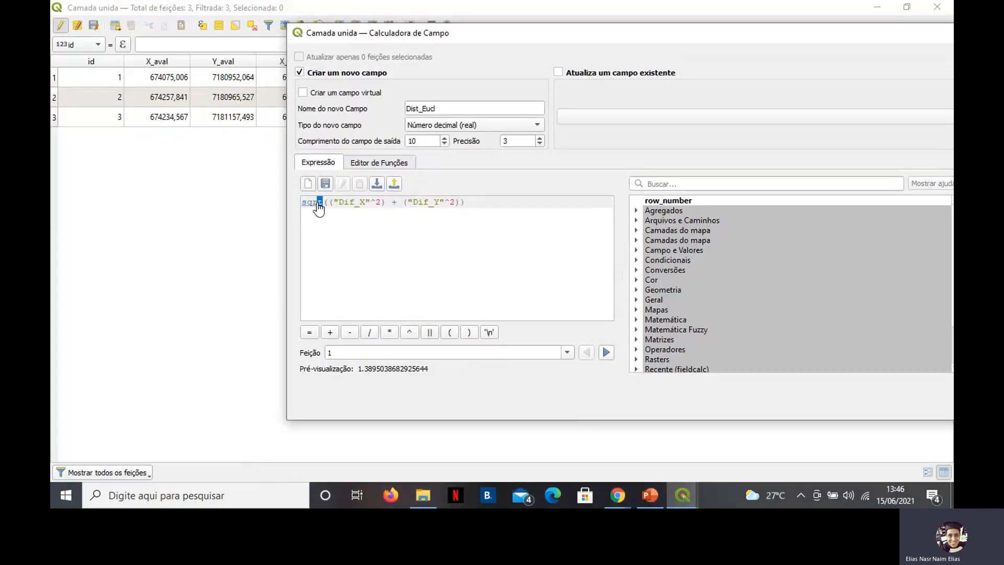
{"action": "left_click", "coordinate": [322, 204]}
{"action": "type", "text": "sqrt"}
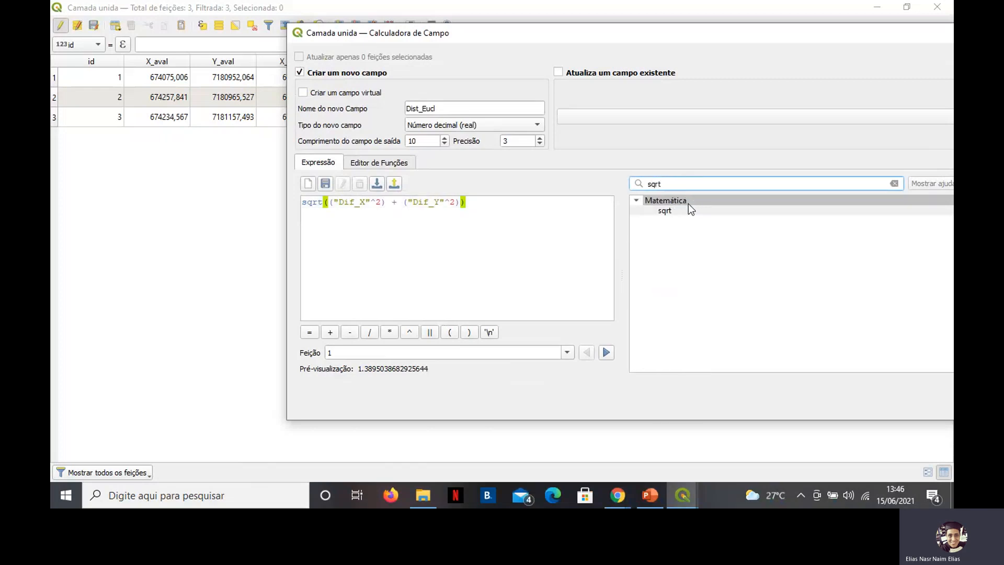
{"action": "left_click", "coordinate": [661, 211]}
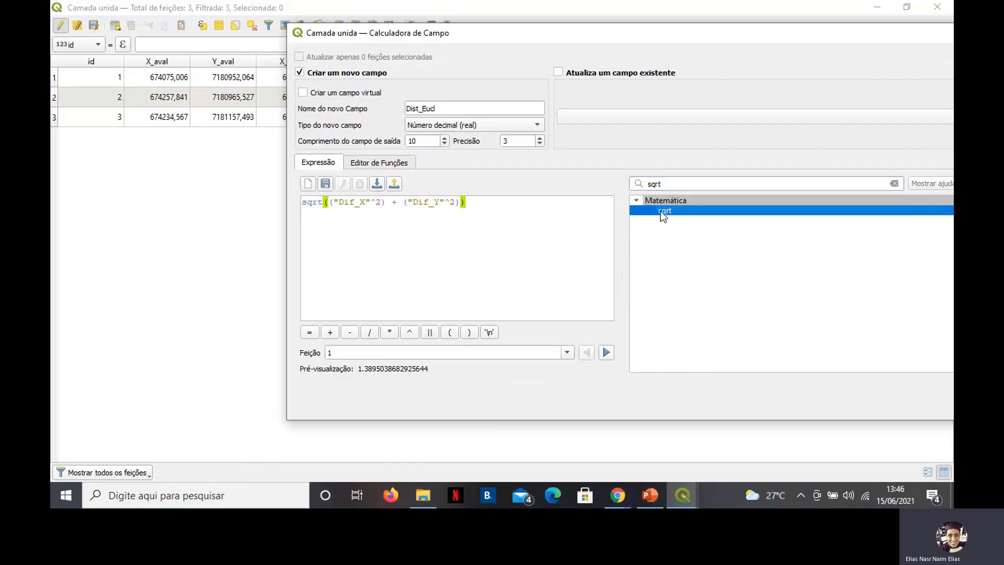
Confirm the field calculation to add the Dist_Eucl column to the Camada unida attribute table.
{"action": "left_click_drag", "start_coordinate": [568, 40], "coordinate": [414, 26]}
{"action": "left_click_drag", "start_coordinate": [318, 24], "coordinate": [585, 41]}
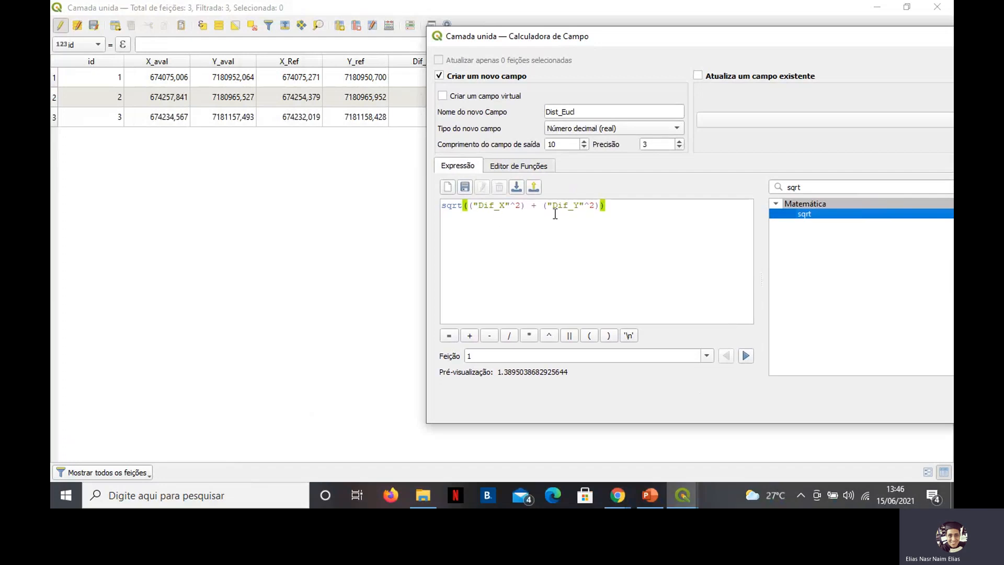
{"action": "left_click_drag", "start_coordinate": [559, 45], "coordinate": [163, 20]}
{"action": "left_click", "coordinate": [783, 386]}
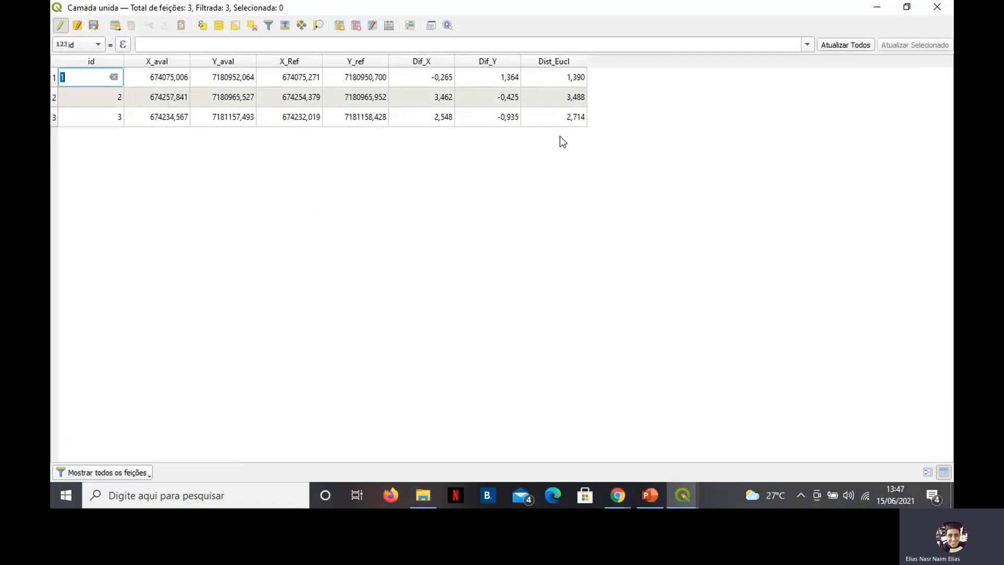
Switch to the PowerPoint presentation and show slide 10, with the PAP-PCD calculation steps, as a full-screen slide show.
{"action": "left_click", "coordinate": [618, 496]}
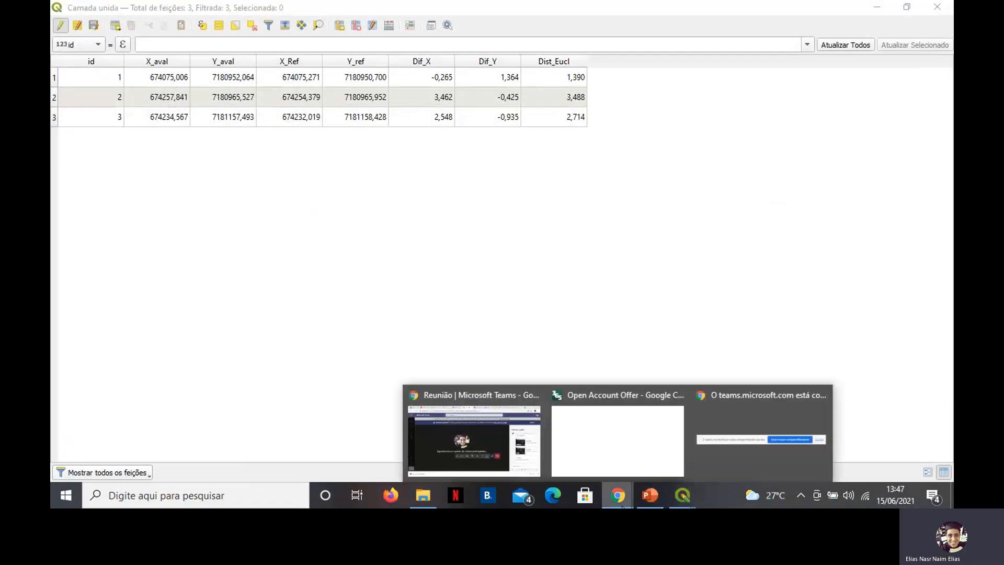
{"action": "left_click", "coordinate": [650, 497]}
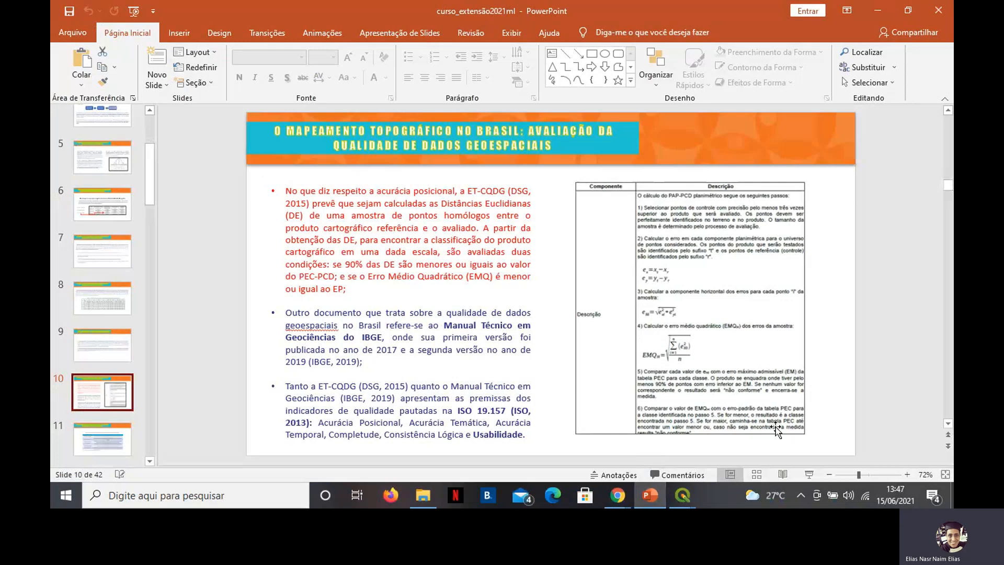
{"action": "left_click", "coordinate": [810, 475]}
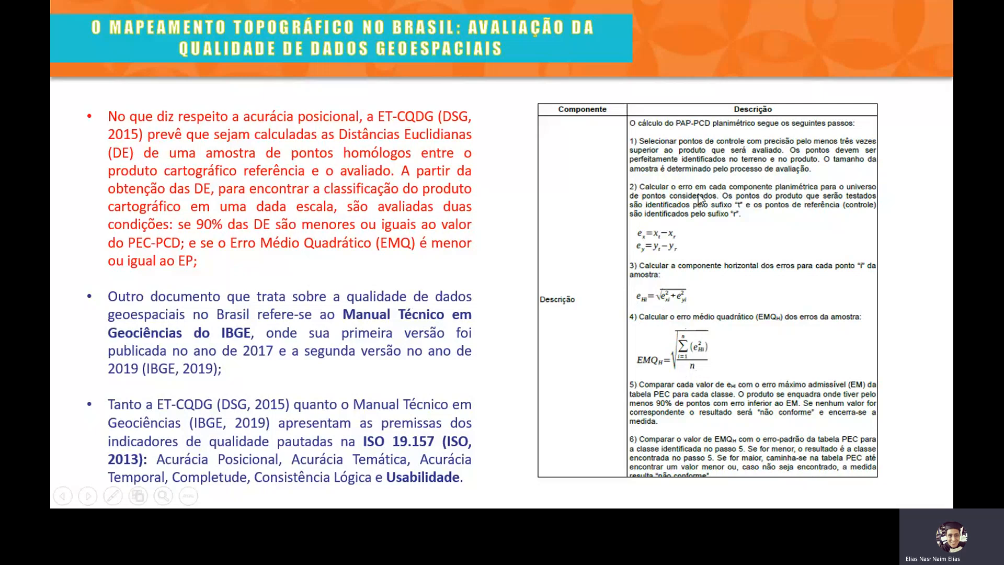
End the slide show and switch back to the QGIS attribute table of Camada unida.
{"action": "key", "text": "Escape"}
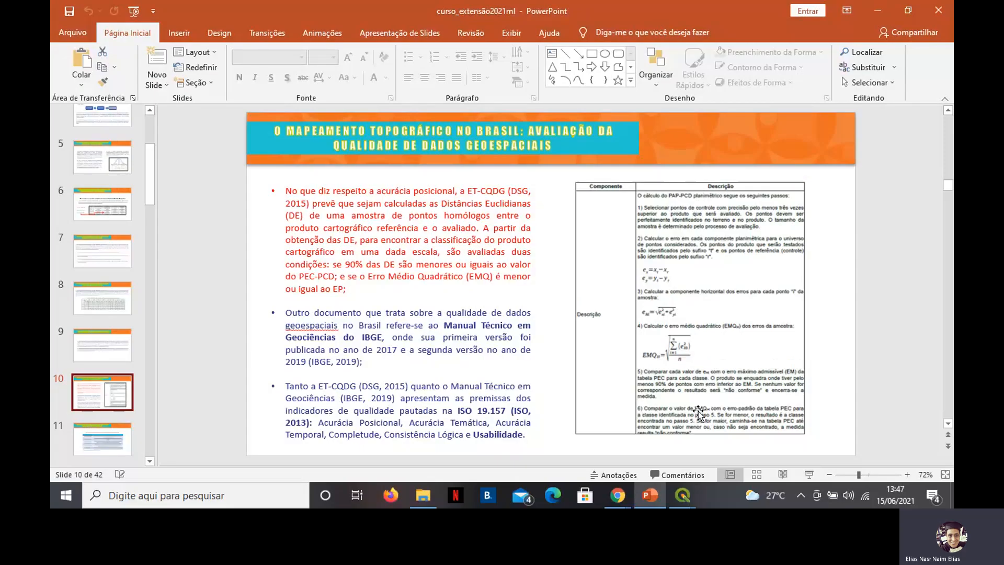
{"action": "mouse_move", "coordinate": [693, 489]}
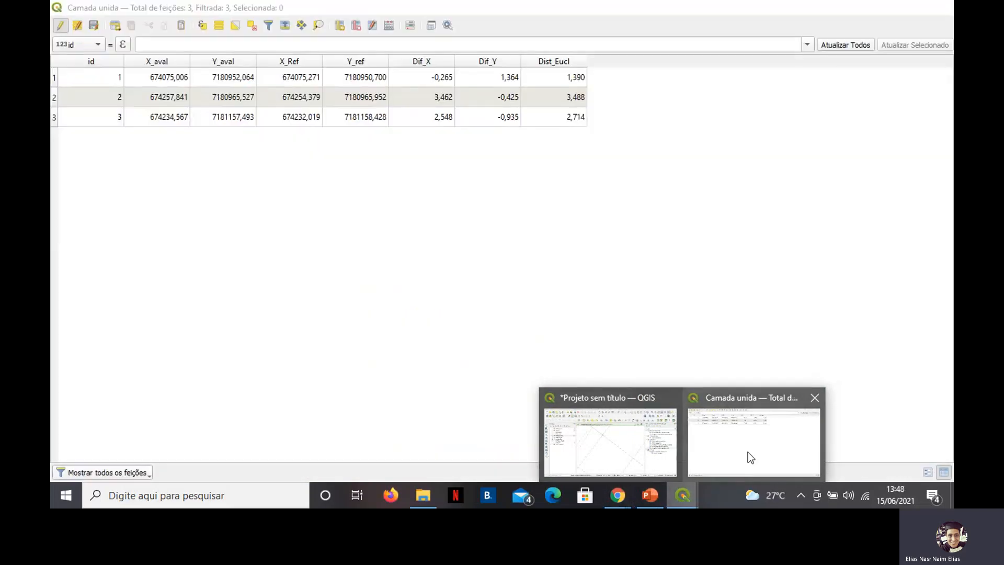
{"action": "left_click", "coordinate": [748, 452]}
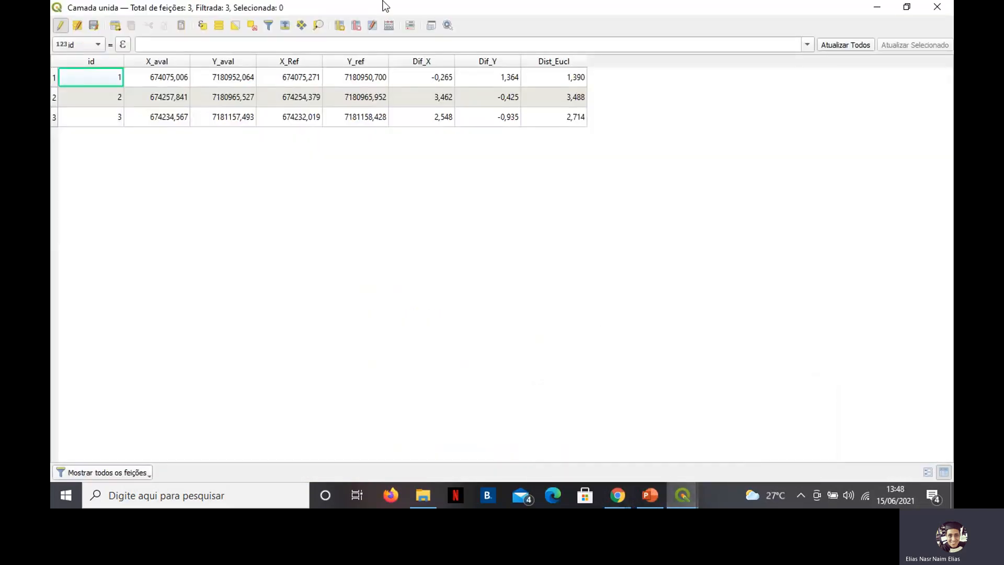
Open the field calculator for Camada unida and set the new field's type to Número decimal (real).
{"action": "left_click", "coordinate": [388, 30]}
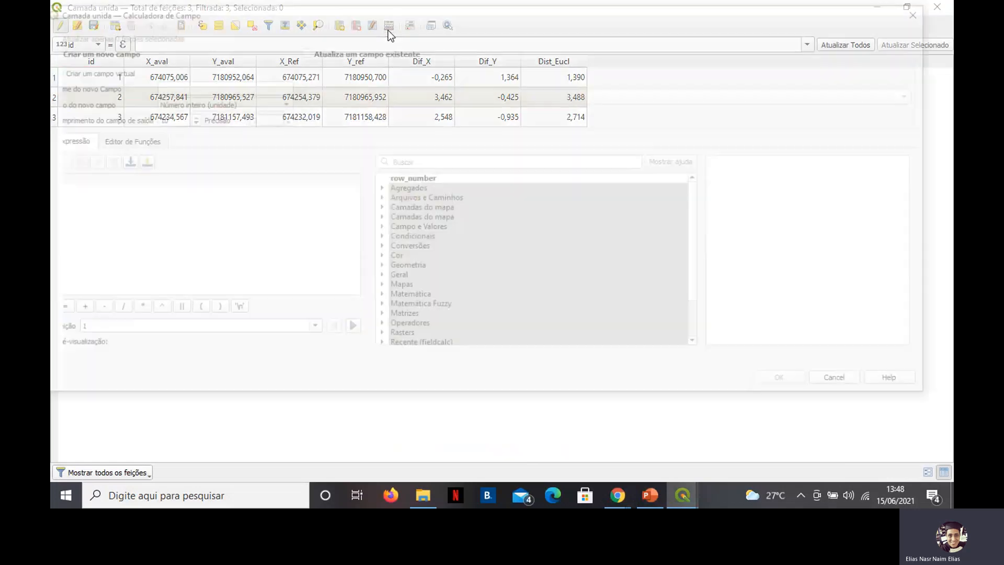
{"action": "left_click_drag", "start_coordinate": [284, 16], "coordinate": [809, 102]}
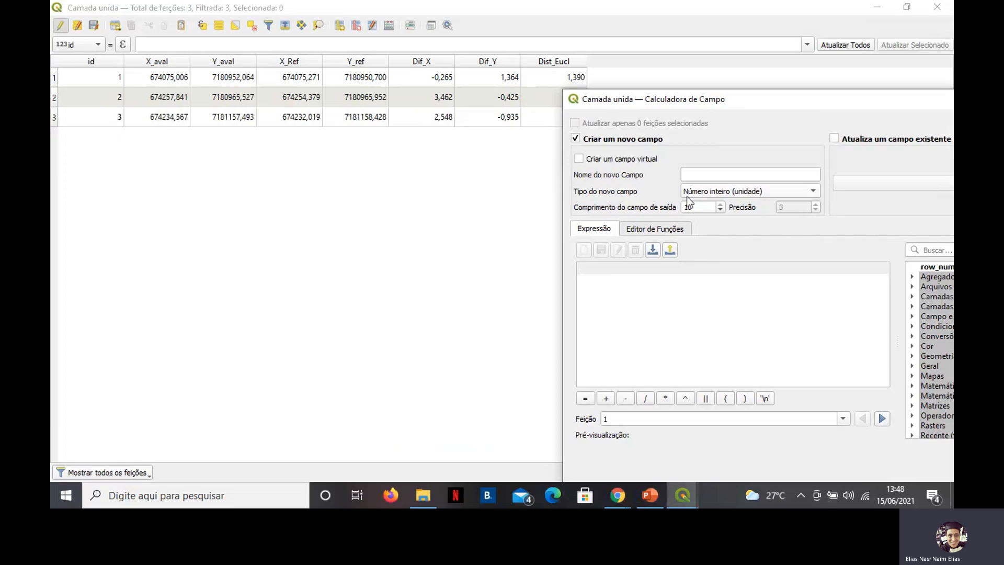
{"action": "left_click", "coordinate": [711, 191]}
{"action": "left_click", "coordinate": [719, 207]}
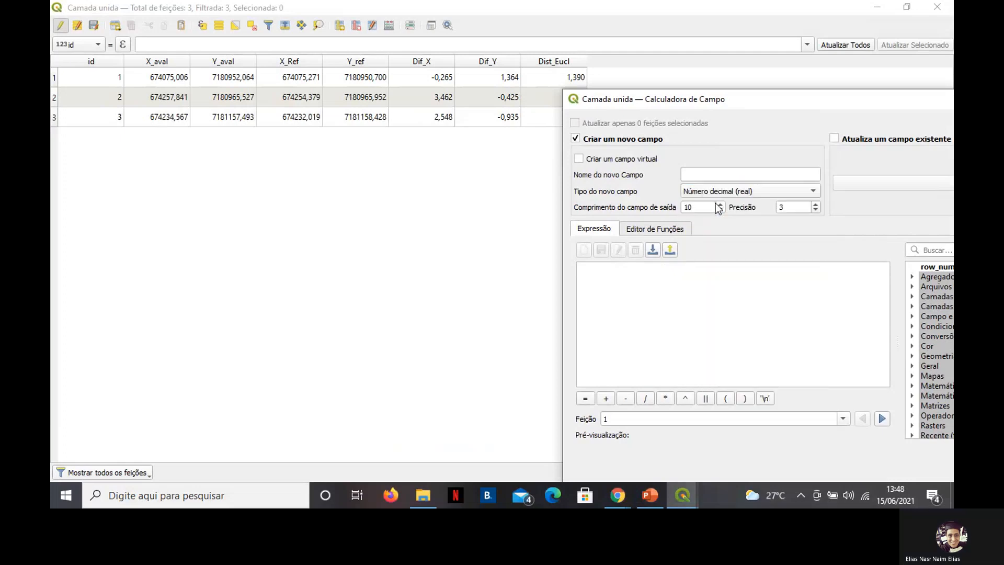
Name the new field Dist_Eucl_quad.
{"action": "left_click", "coordinate": [698, 175]}
{"action": "key", "text": "Caps_Lock"}
{"action": "type", "text": "D"}
{"action": "key", "text": "Caps_Lock"}
{"action": "type", "text": "ist_"}
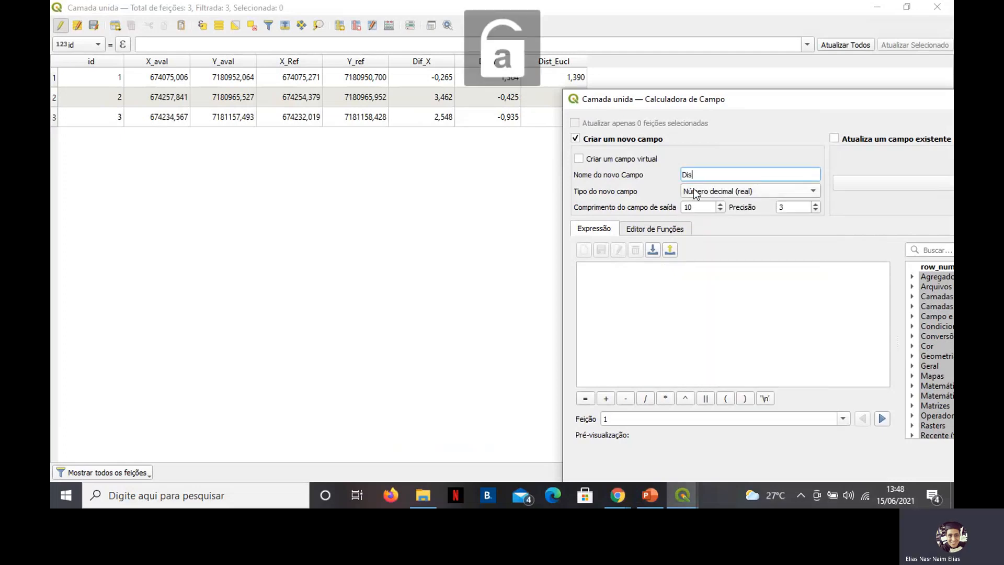
{"action": "key", "text": "Caps_Lock"}
{"action": "type", "text": "E"}
{"action": "key", "text": "Caps_Lock"}
{"action": "type", "text": "ucl"}
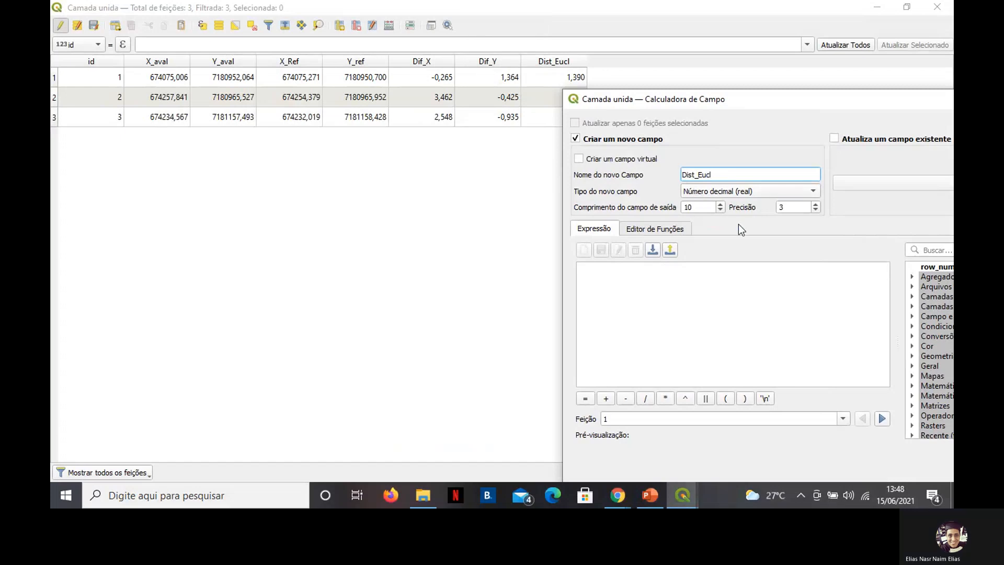
{"action": "type", "text": "_quadra"}
{"action": "key", "text": "BackSpace"}
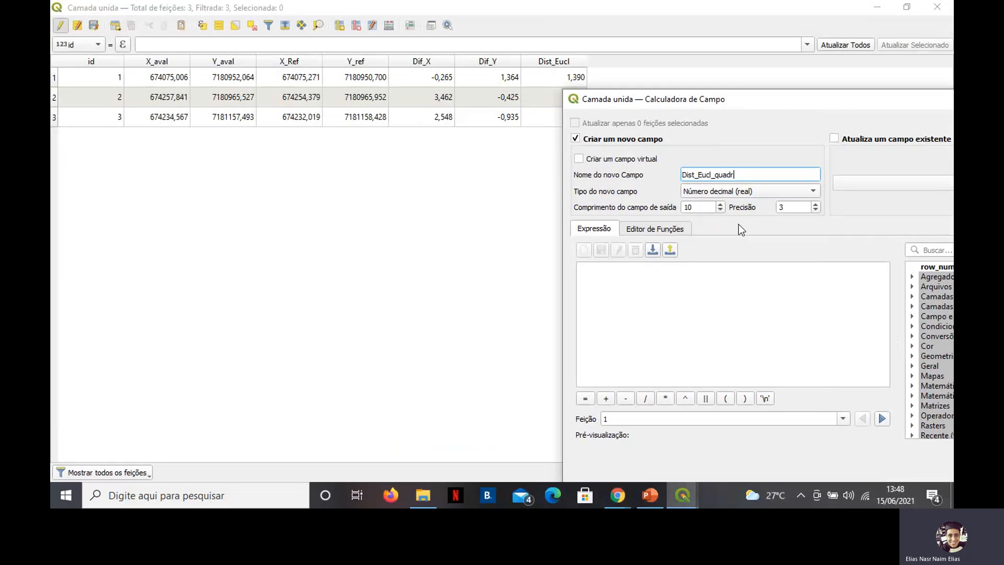
{"action": "key", "text": "BackSpace"}
Enter the expression "Dist_Eucl"^2 and confirm the calculation to add the squared distance column.
{"action": "left_click", "coordinate": [679, 281]}
{"action": "type", "text": "\""}
{"action": "key", "text": "Caps_Lock"}
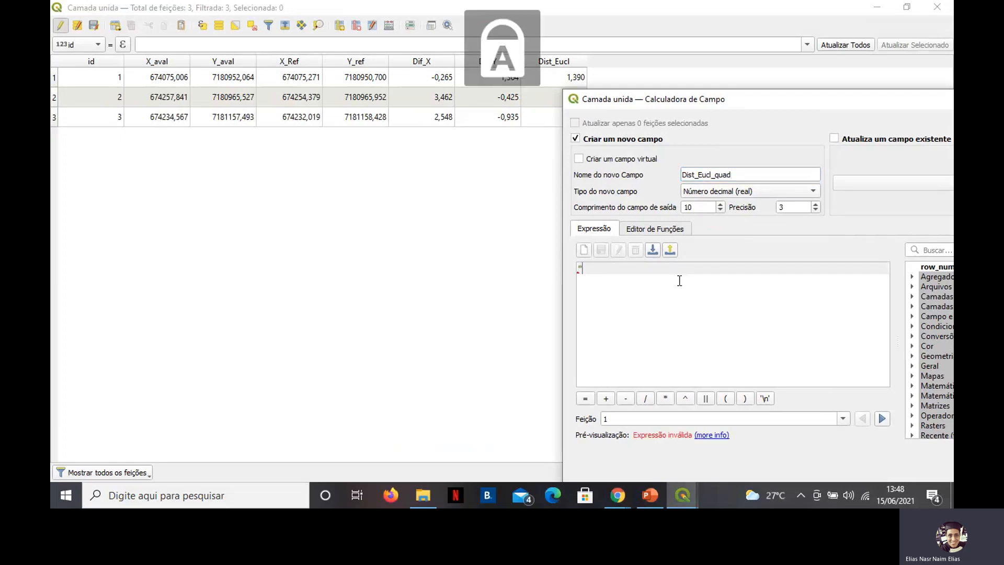
{"action": "type", "text": "D"}
{"action": "key", "text": "Caps_Lock"}
{"action": "type", "text": "is"}
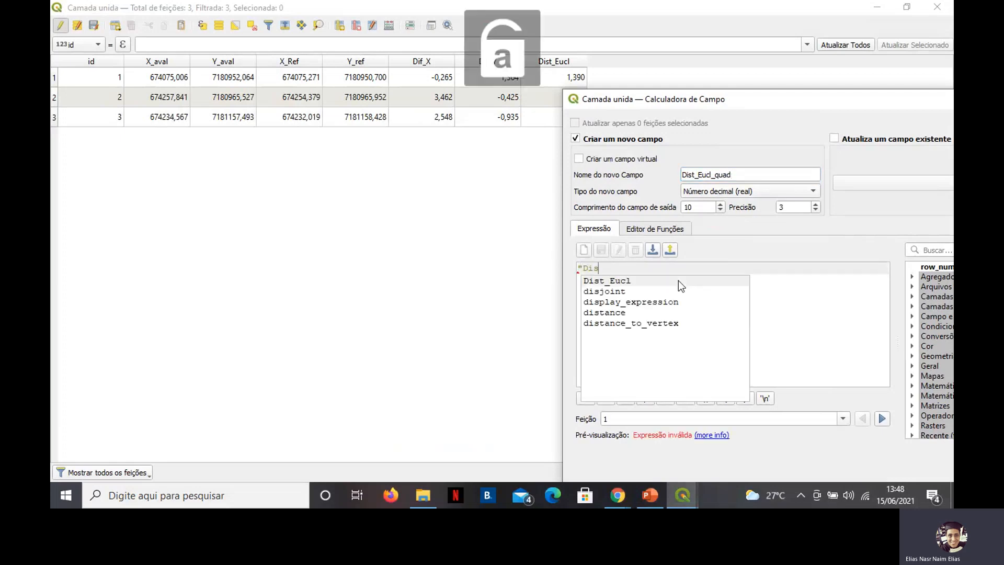
{"action": "double_click", "coordinate": [641, 279]}
{"action": "type", "text": "\"^"}
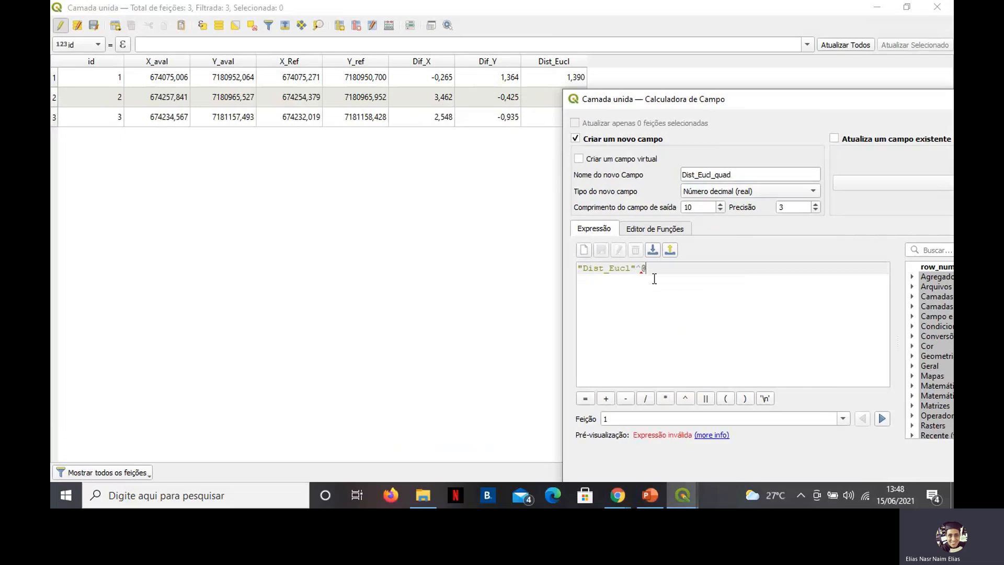
{"action": "type", "text": "2"}
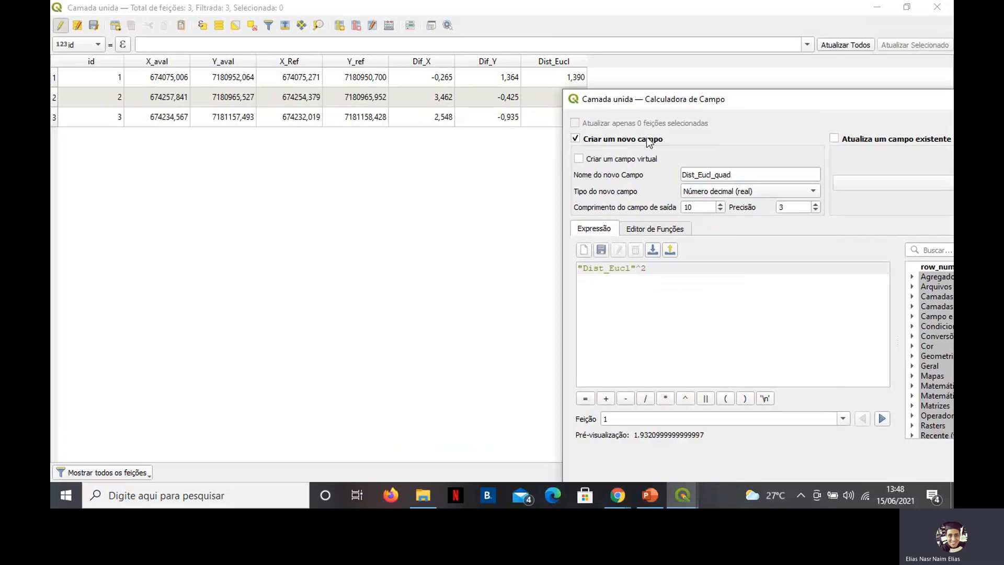
{"action": "left_click_drag", "start_coordinate": [663, 105], "coordinate": [195, 25]}
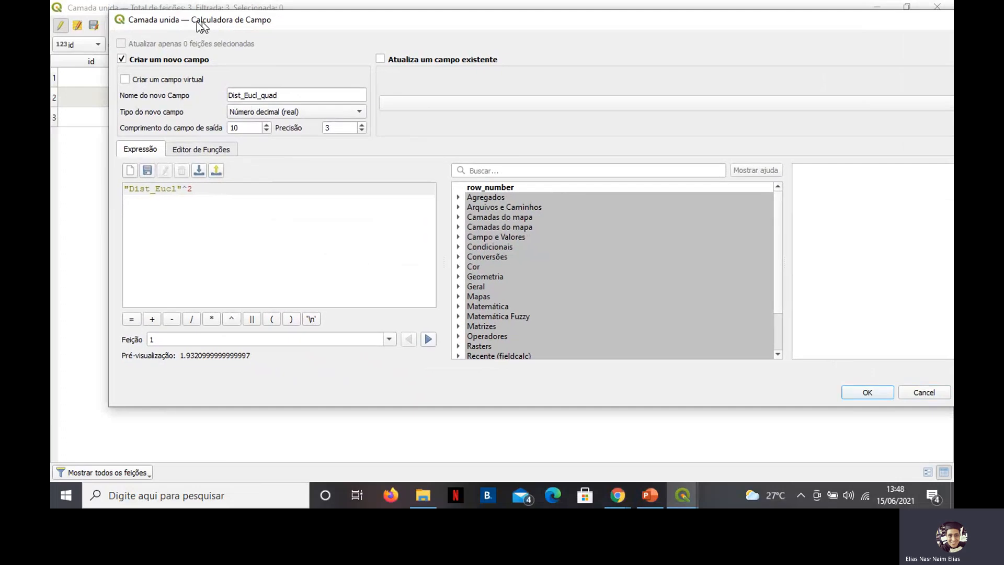
{"action": "left_click", "coordinate": [855, 396]}
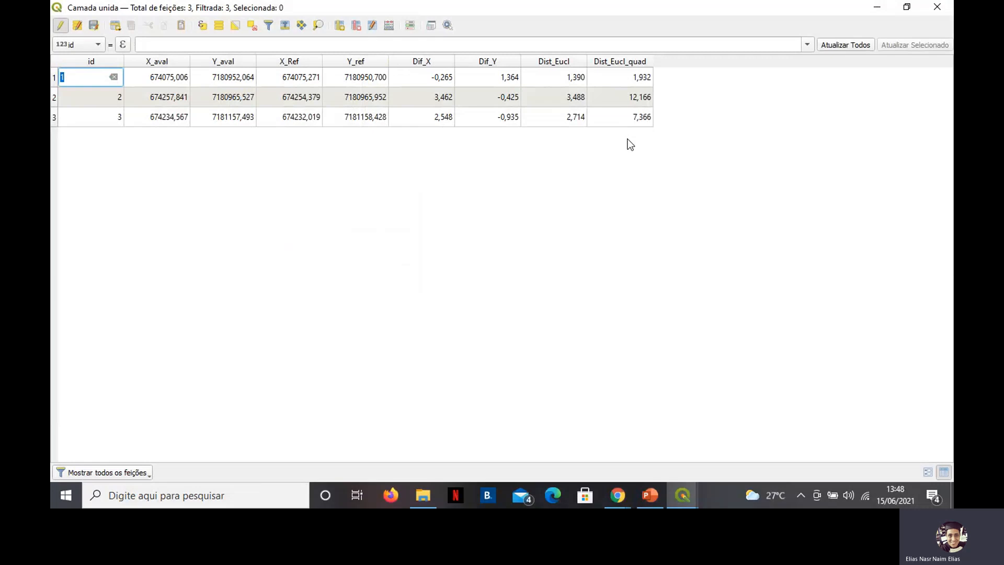
Start another field calculation on Camada unida with a new field named EMQ.
{"action": "left_click", "coordinate": [395, 27]}
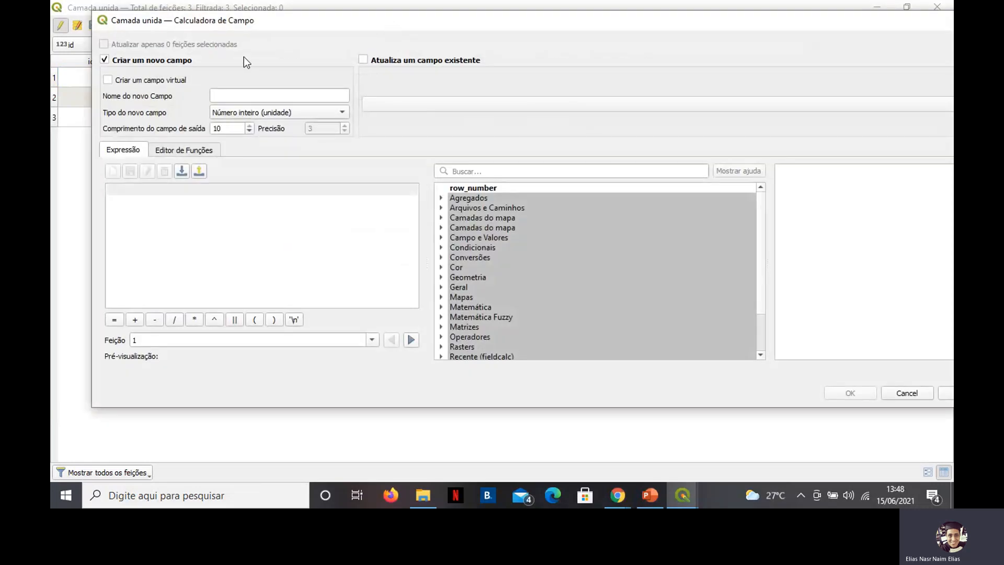
{"action": "left_click_drag", "start_coordinate": [246, 21], "coordinate": [688, 117]}
{"action": "left_click", "coordinate": [681, 187]}
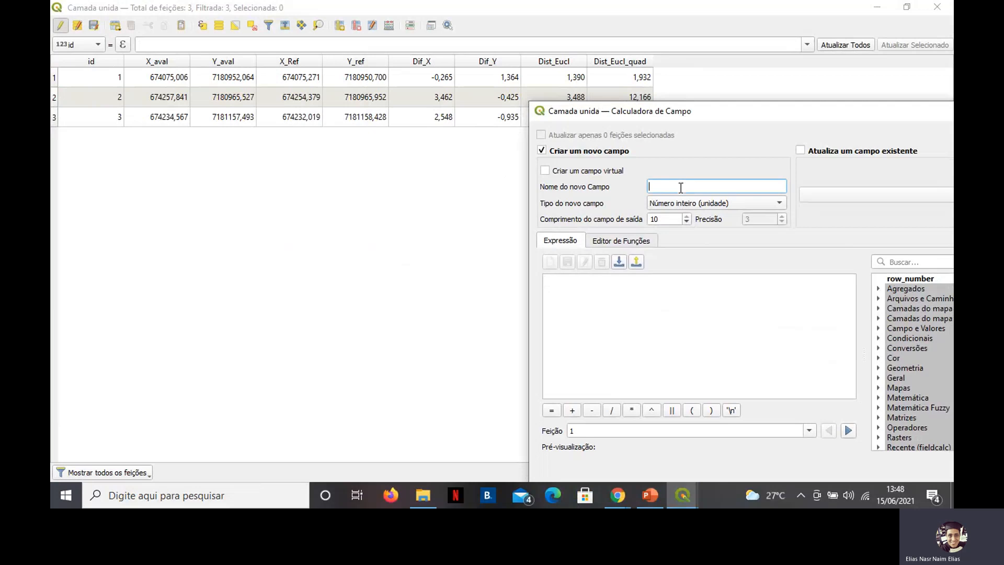
{"action": "key", "text": "Caps_Lock"}
{"action": "type", "text": "EMQ"}
{"action": "left_click", "coordinate": [566, 288]}
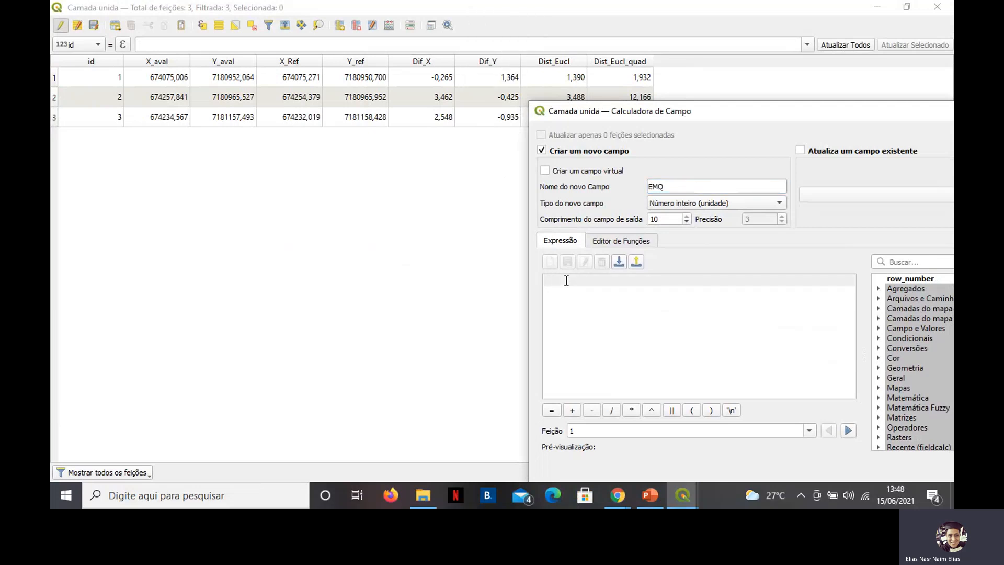
{"action": "type", "text": "S"}
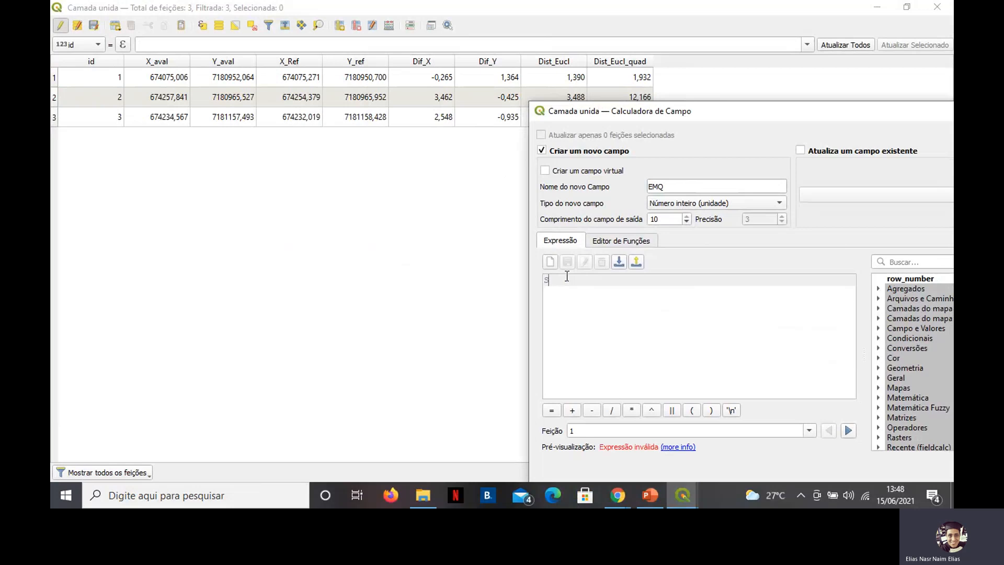
{"action": "type", "text": "QRT"}
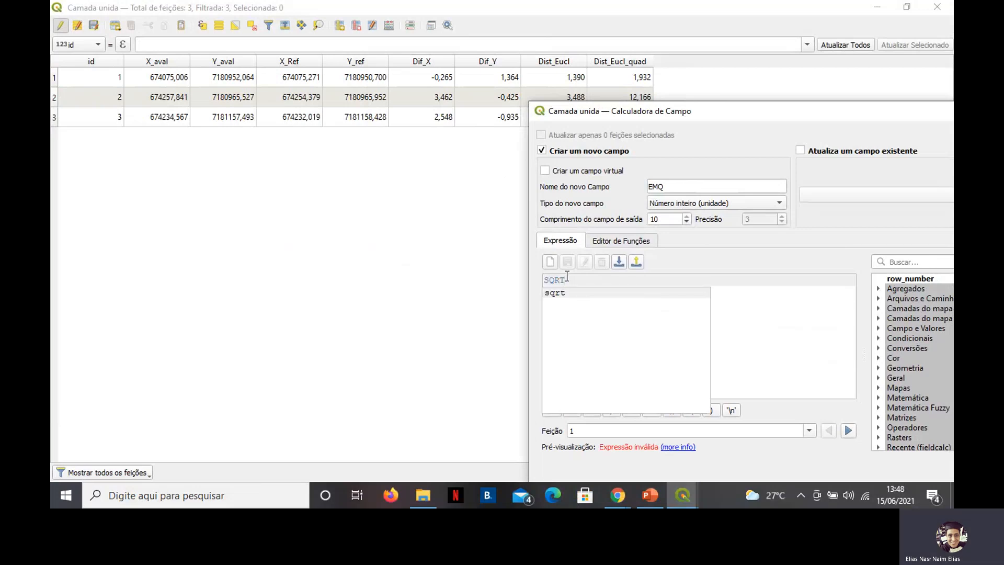
{"action": "key", "text": "BackSpace"}
{"action": "key", "text": "BackSpace"}
{"action": "key", "text": "BackSpace"}
{"action": "key", "text": "BackSpace"}
Begin the EMQ expression with the square root of the summed squared distances, sqrt(sum(Dist_Eucl_quad).
{"action": "key", "text": "Caps_Lock"}
{"action": "type", "text": "sq"}
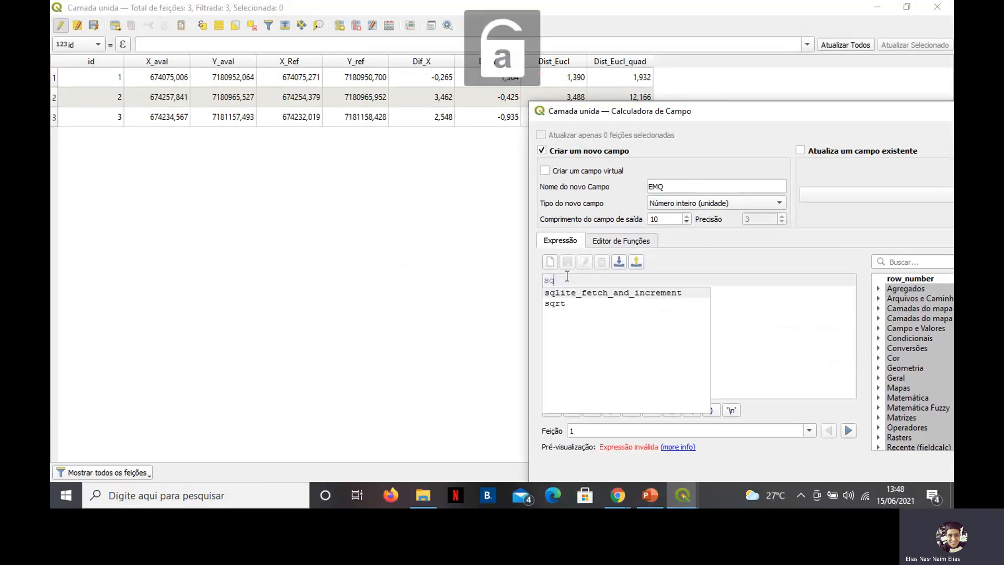
{"action": "type", "text": "rt("}
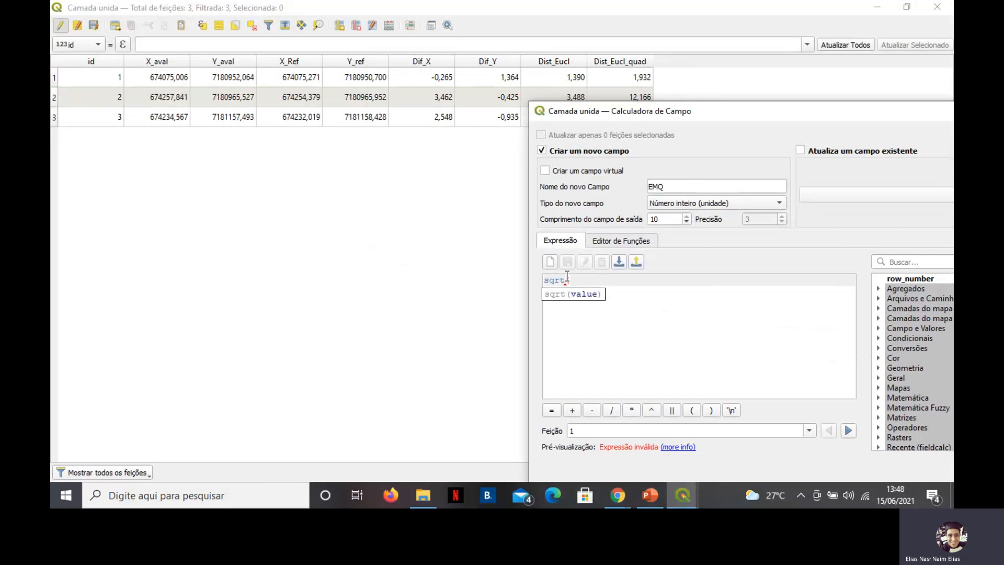
{"action": "type", "text": "sum("}
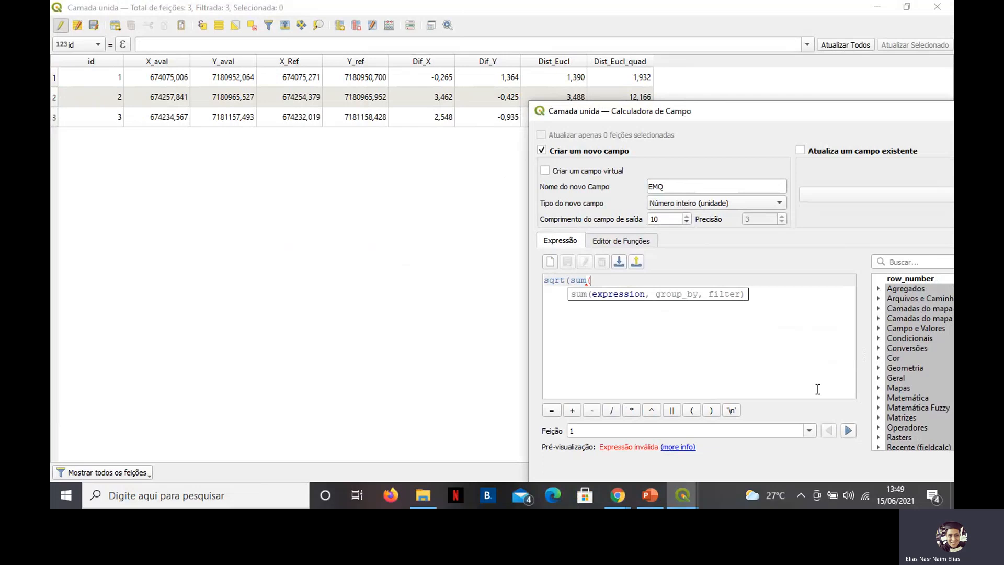
{"action": "key", "text": "Caps_Lock"}
{"action": "type", "text": "D"}
{"action": "key", "text": "Caps_Lock"}
{"action": "type", "text": "ist"}
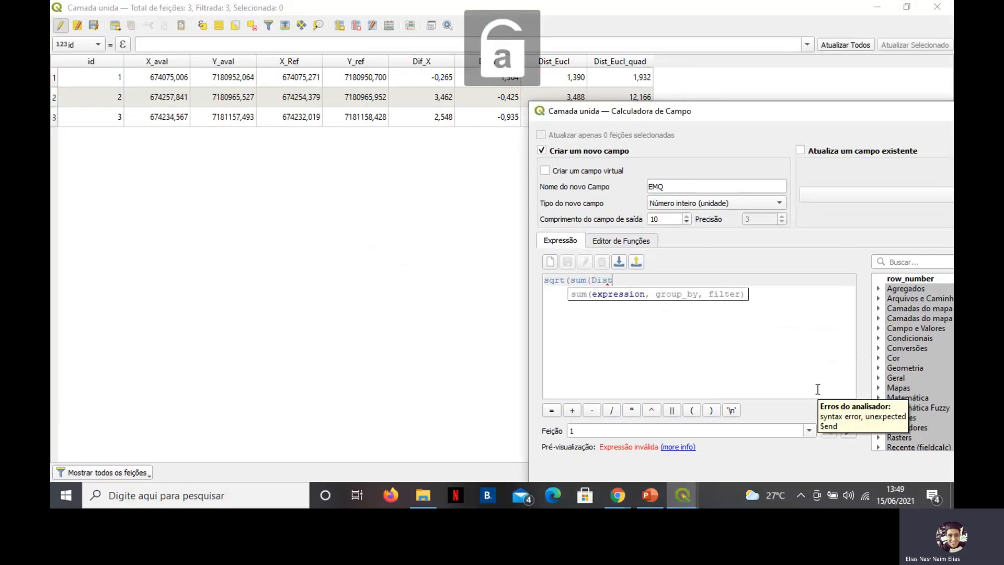
{"action": "type", "text": "_"}
{"action": "key", "text": "Caps_Lock"}
{"action": "type", "text": "E"}
{"action": "key", "text": "Caps_Lock"}
{"action": "type", "text": "ucl_"}
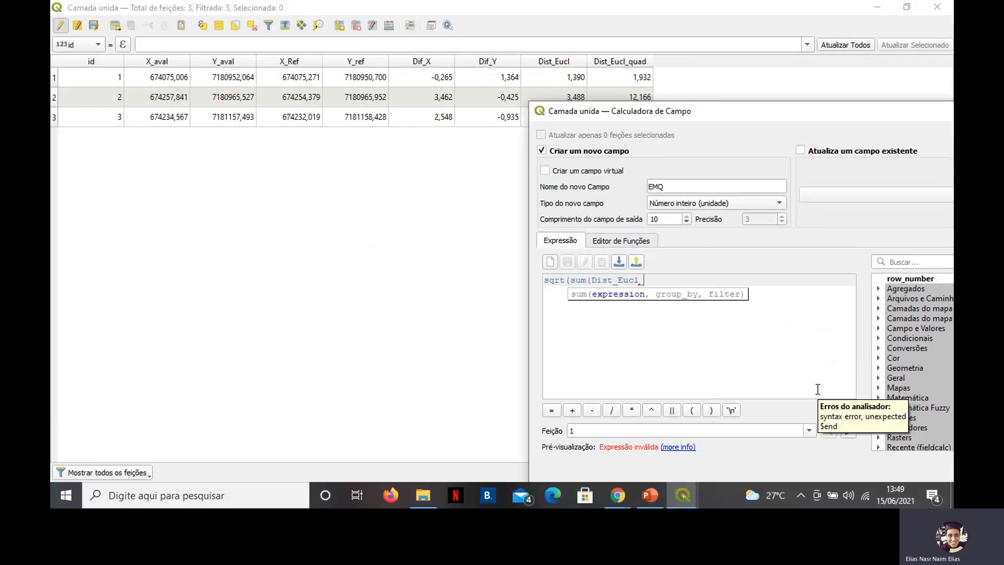
{"action": "type", "text": "quad"}
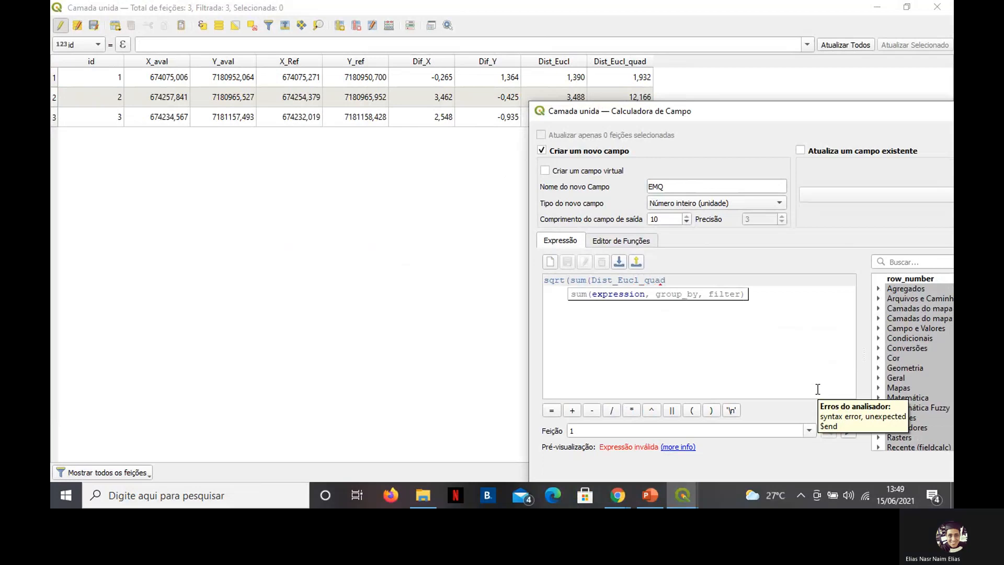
{"action": "type", "text": ")"}
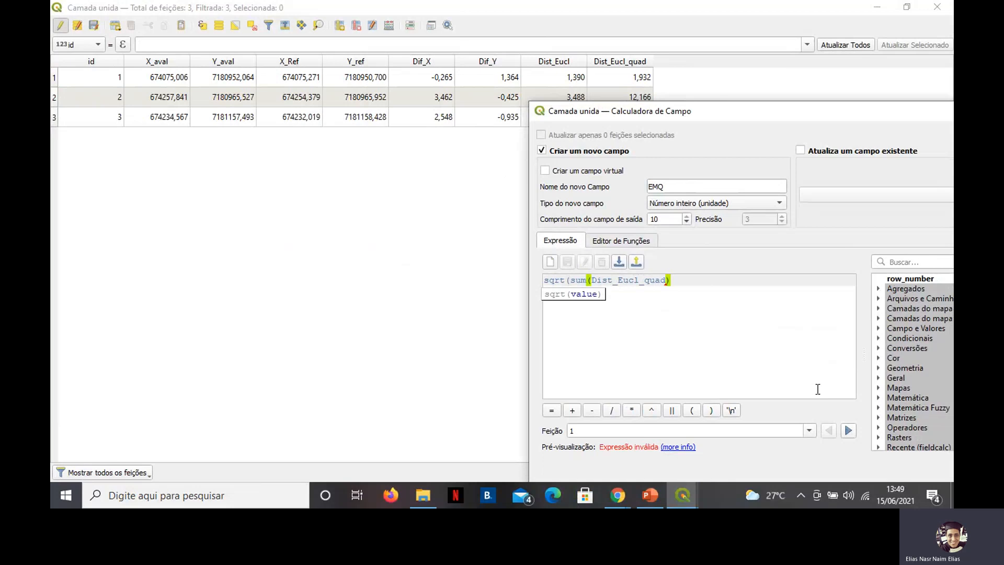
Enclose the sum in its own parentheses and divide it by 3, completing sqrt((sum(Dist_Eucl_quad))/3).
{"action": "left_click", "coordinate": [571, 281]}
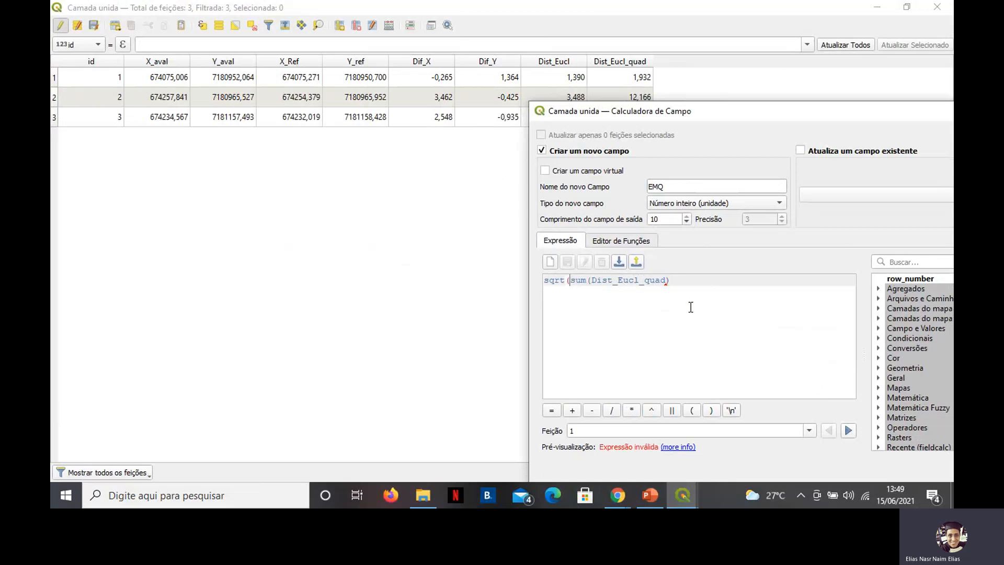
{"action": "type", "text": "("}
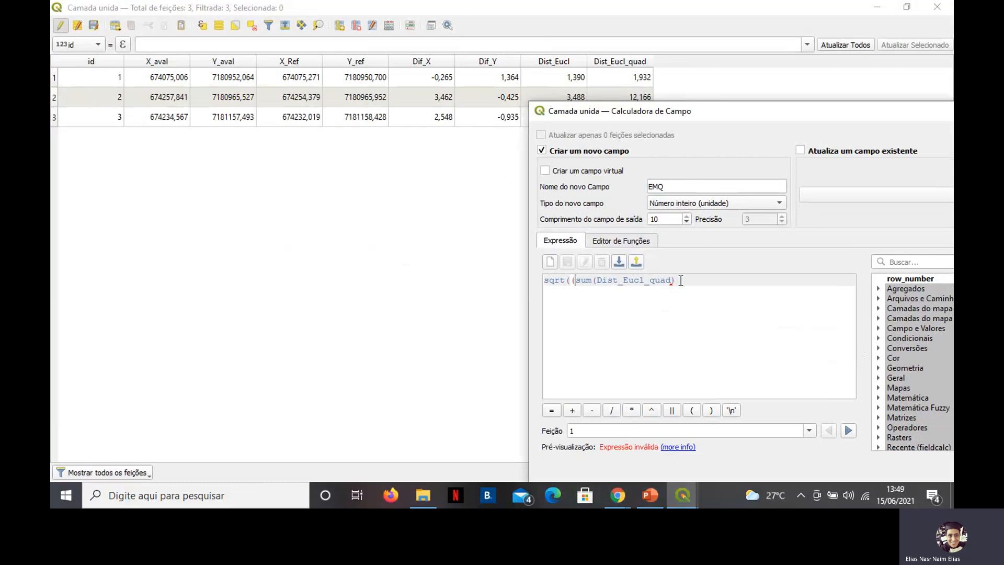
{"action": "left_click", "coordinate": [682, 282]}
{"action": "type", "text": ")"}
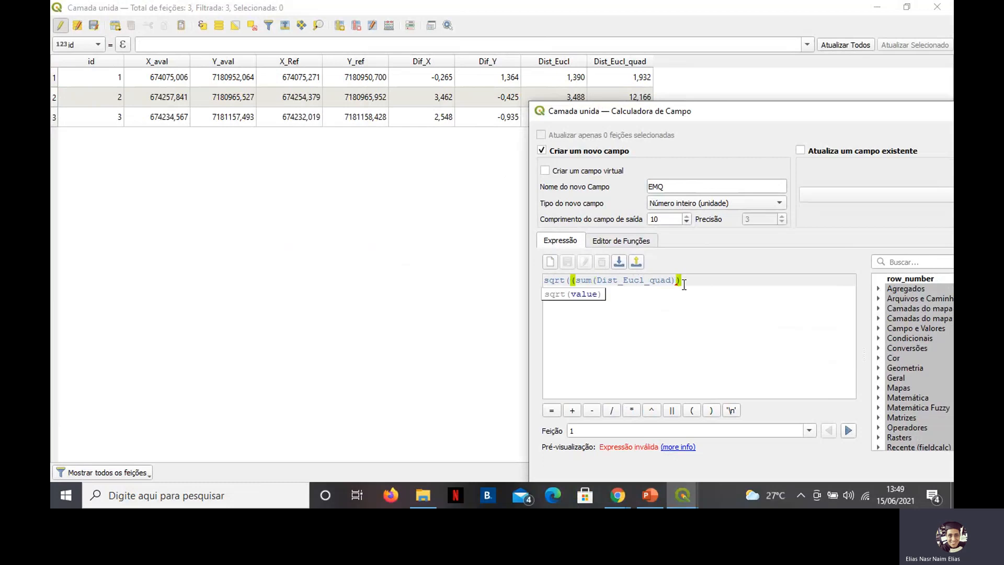
{"action": "type", "text": "/3)"}
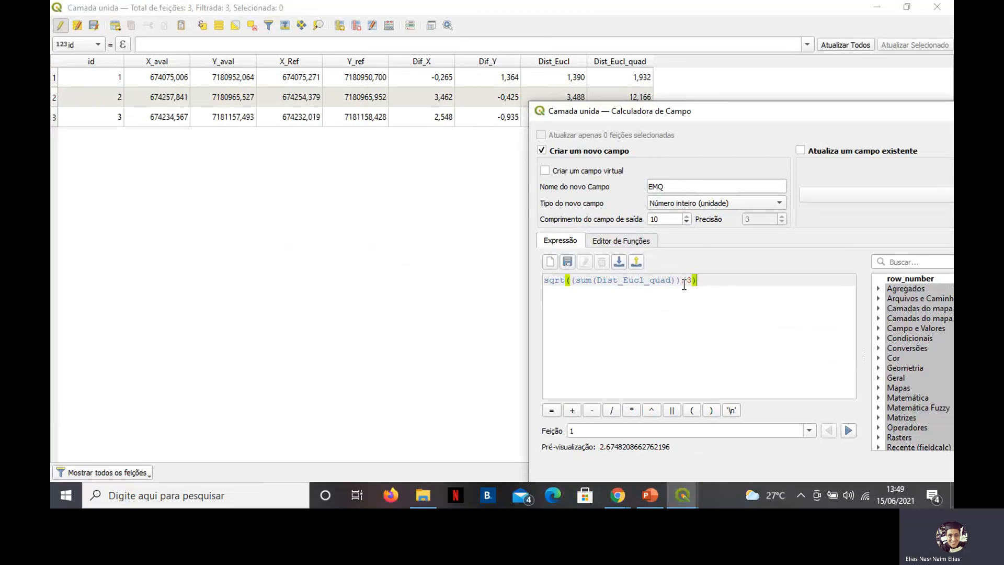
Check the EMQ formula on slide 10 of the PowerPoint presentation and return to the QGIS field calculator.
{"action": "left_click", "coordinate": [617, 494]}
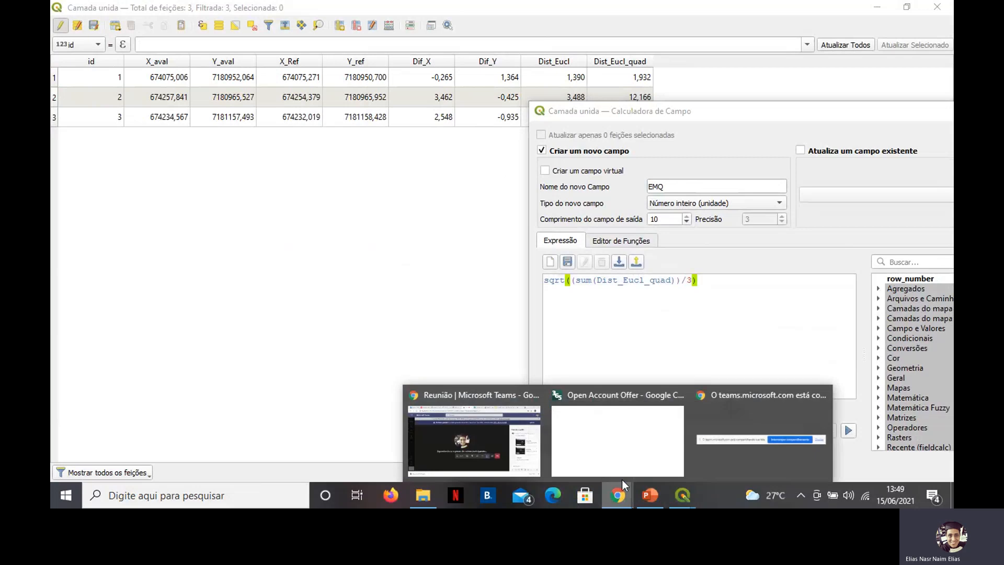
{"action": "left_click", "coordinate": [650, 494]}
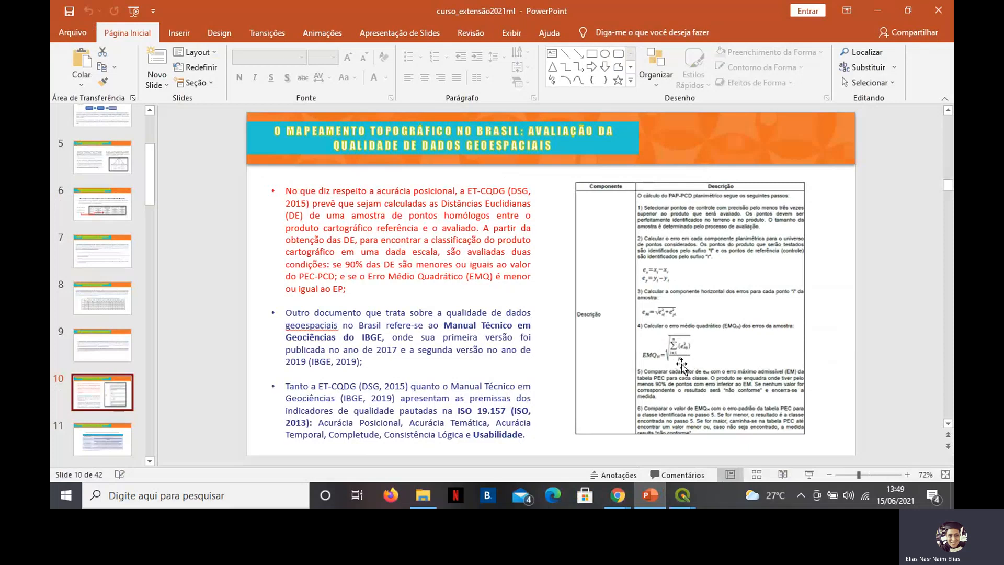
{"action": "mouse_move", "coordinate": [693, 492]}
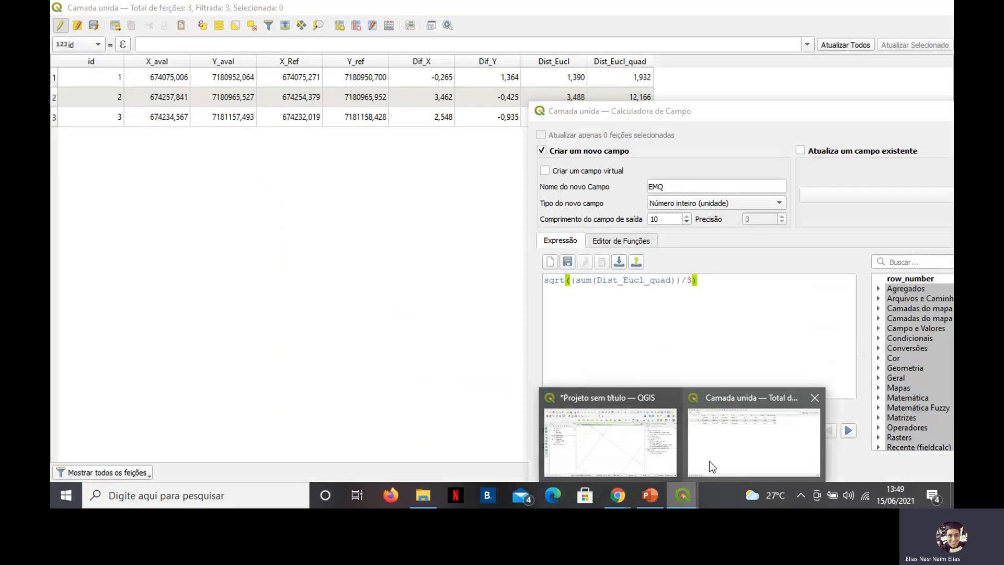
{"action": "left_click", "coordinate": [707, 457]}
{"action": "left_click_drag", "start_coordinate": [602, 112], "coordinate": [222, 33]}
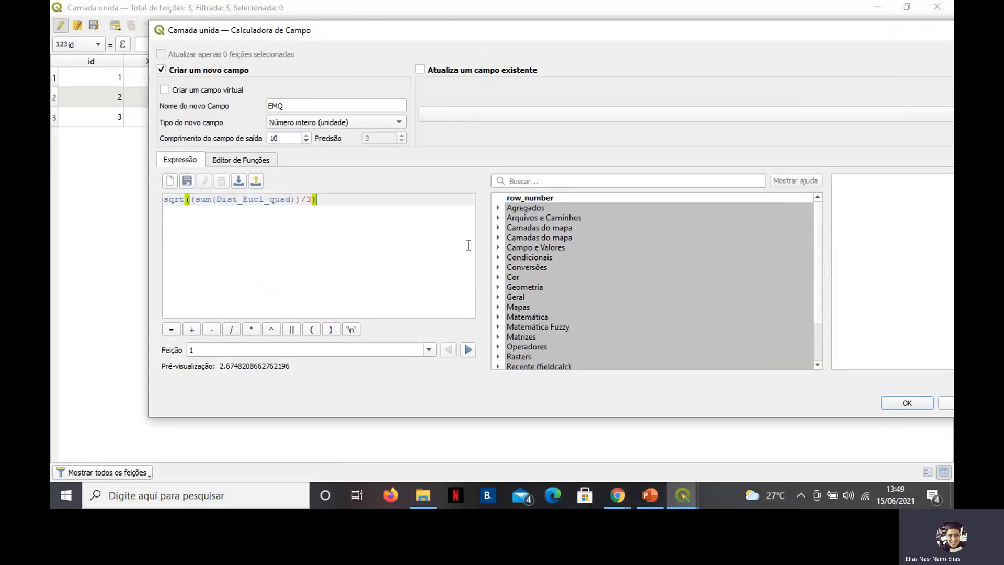
Apply the EMQ calculation and start another one for a new Número decimal (real) field named EMQ_2.
{"action": "left_click", "coordinate": [887, 403]}
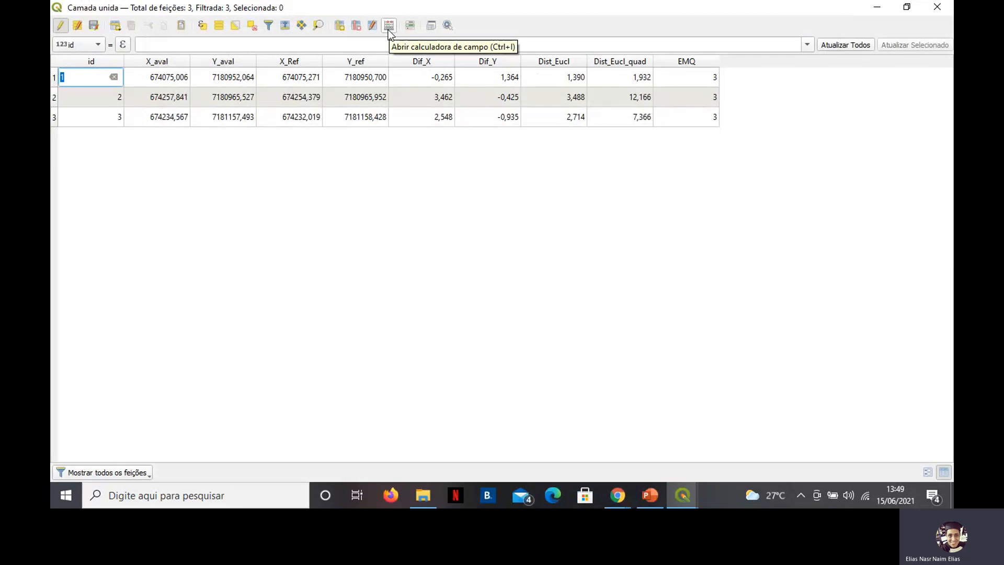
{"action": "left_click", "coordinate": [388, 31]}
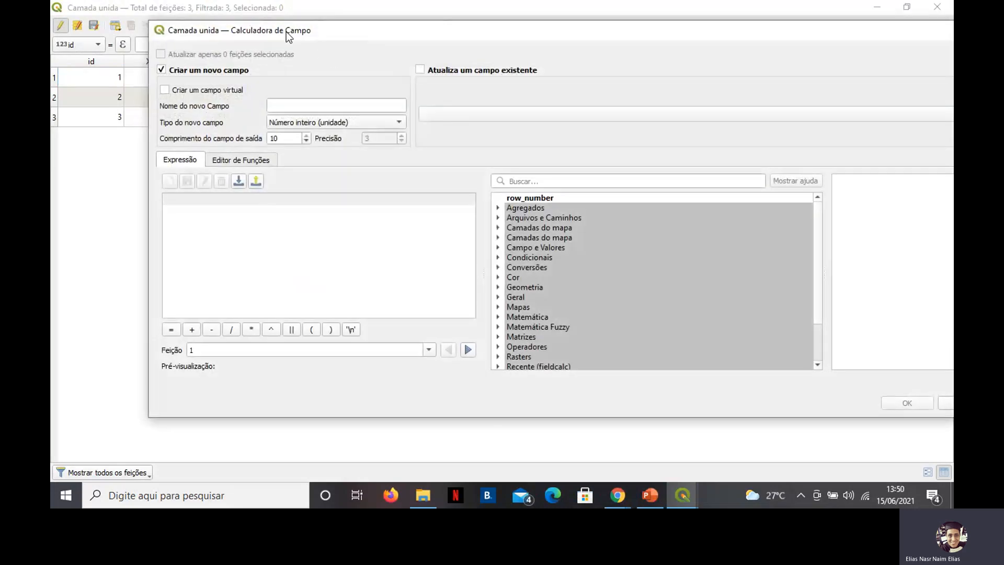
{"action": "left_click_drag", "start_coordinate": [285, 32], "coordinate": [427, 86]}
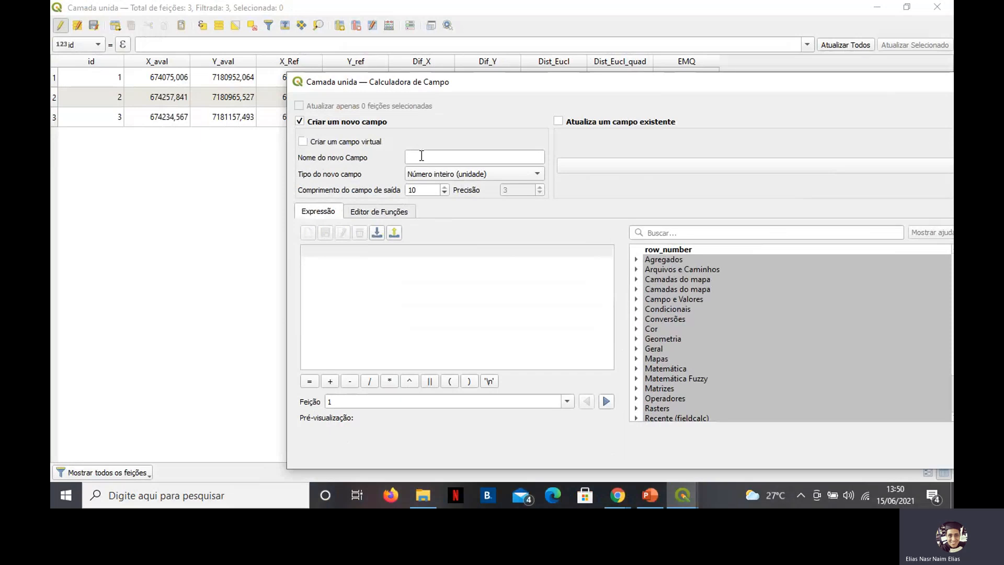
{"action": "left_click", "coordinate": [429, 158]}
{"action": "type", "text": "em"}
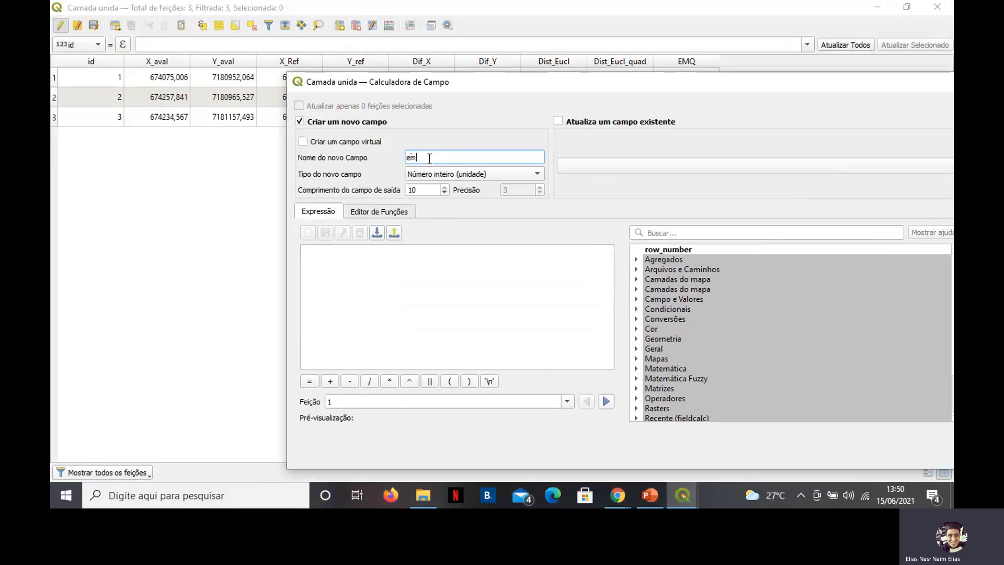
{"action": "key", "text": "BackSpace"}
{"action": "key", "text": "BackSpace"}
{"action": "key", "text": "Caps_Lock"}
{"action": "type", "text": "EMS"}
{"action": "key", "text": "BackSpace"}
{"action": "type", "text": "Q"}
{"action": "left_click", "coordinate": [474, 177]}
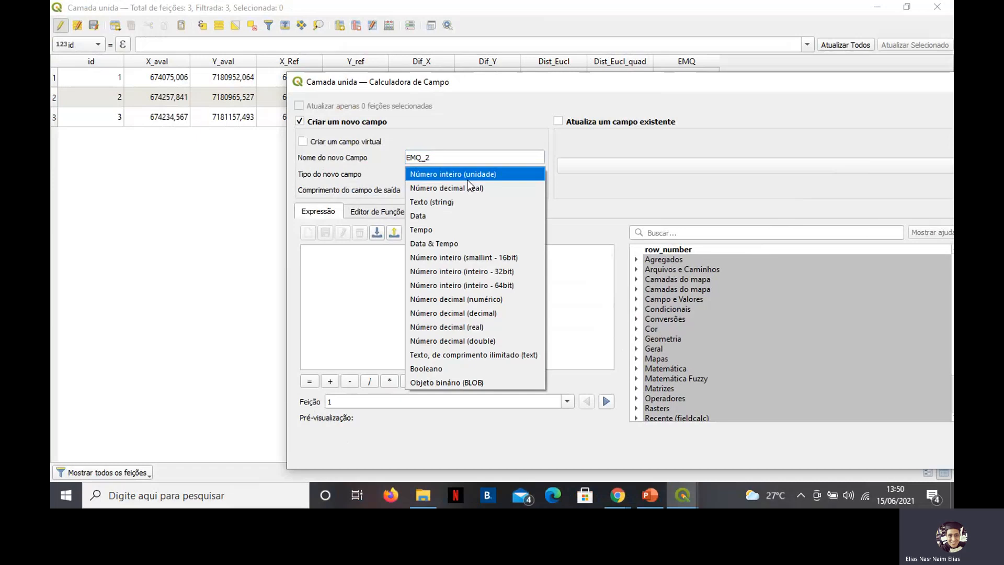
{"action": "left_click", "coordinate": [463, 187]}
Begin the EMQ_2 expression with the lowercase square root function, sqrt(.
{"action": "left_click", "coordinate": [427, 260]}
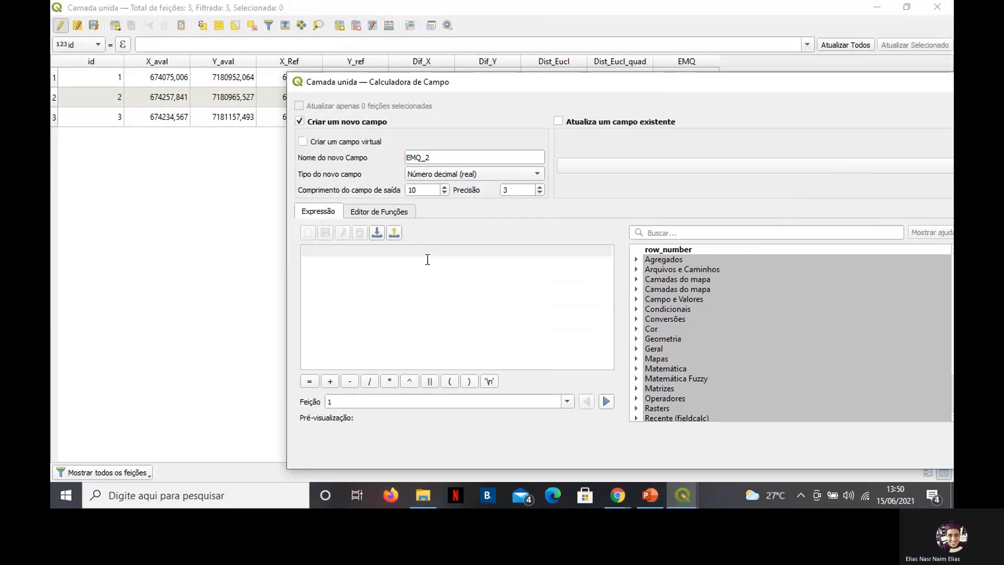
{"action": "type", "text": "SQRT"}
{"action": "key", "text": "Escape"}
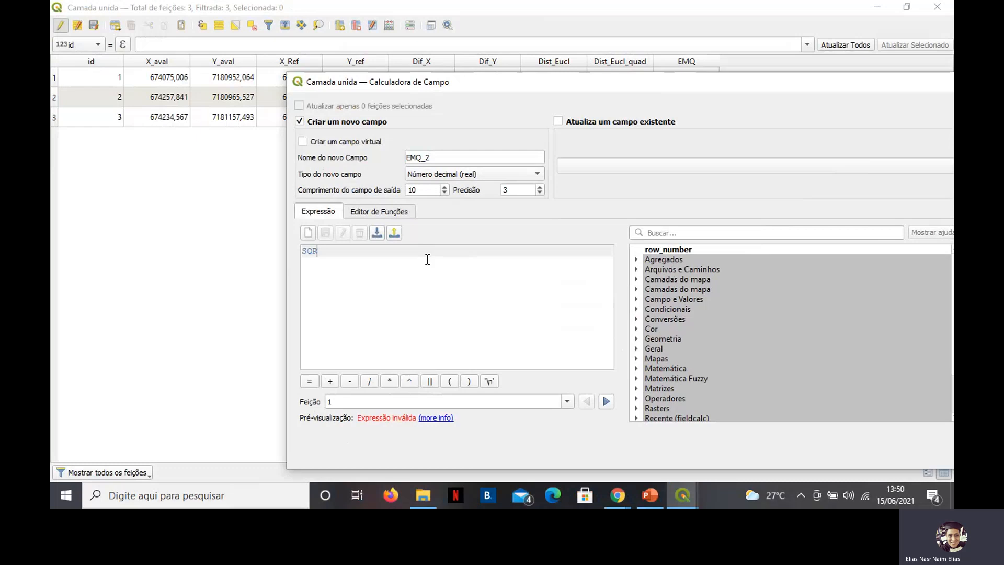
{"action": "key", "text": "BackSpace"}
{"action": "key", "text": "BackSpace"}
{"action": "key", "text": "BackSpace"}
{"action": "key", "text": "BackSpace"}
{"action": "key", "text": "Caps_Lock"}
{"action": "type", "text": "sqr"}
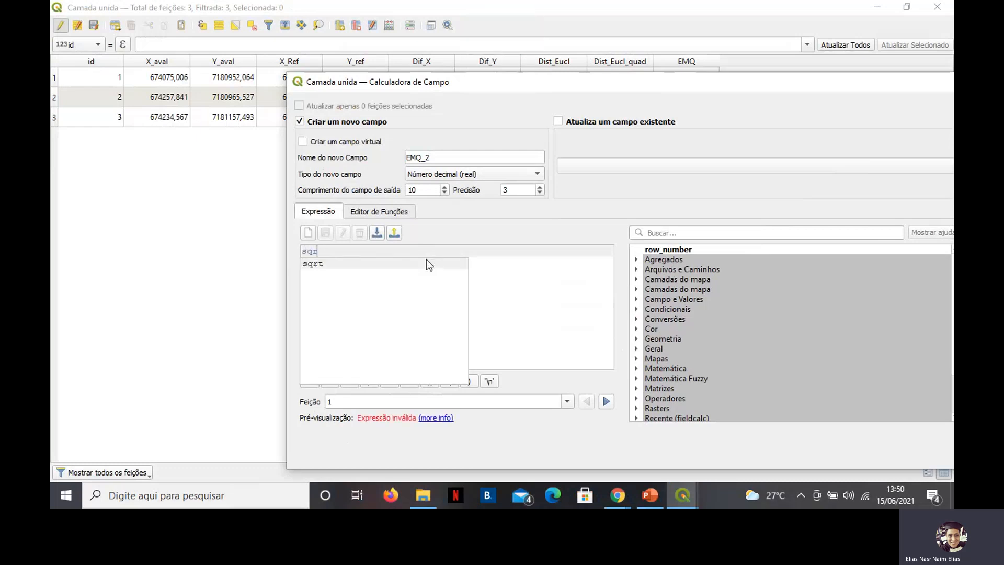
{"action": "type", "text": "t("}
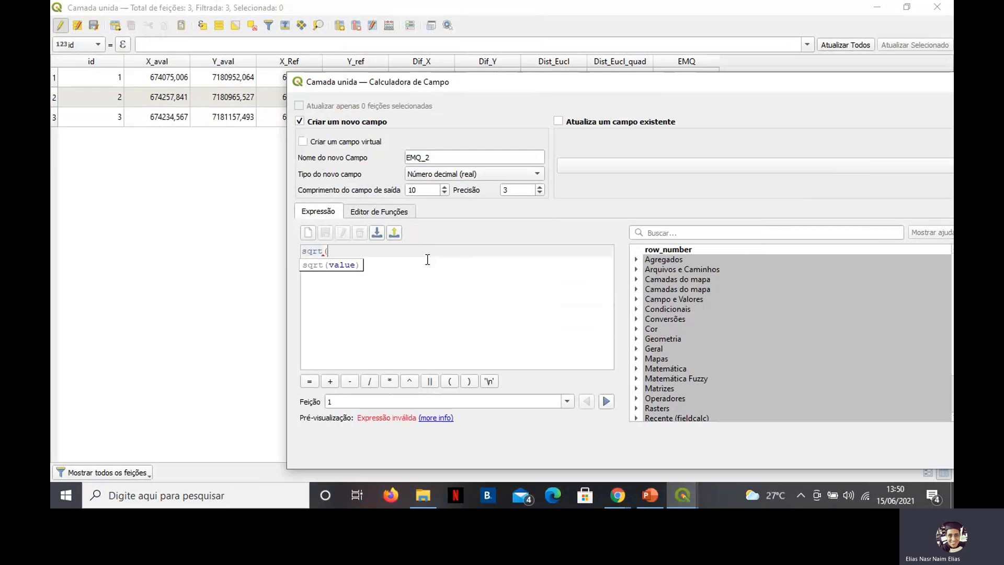
Complete the expression as sqrt((Dist_Eucl_quad)/3), using the squared Euclidean distance field.
{"action": "left_click_drag", "start_coordinate": [417, 83], "coordinate": [644, 168]}
{"action": "type", "text": "("}
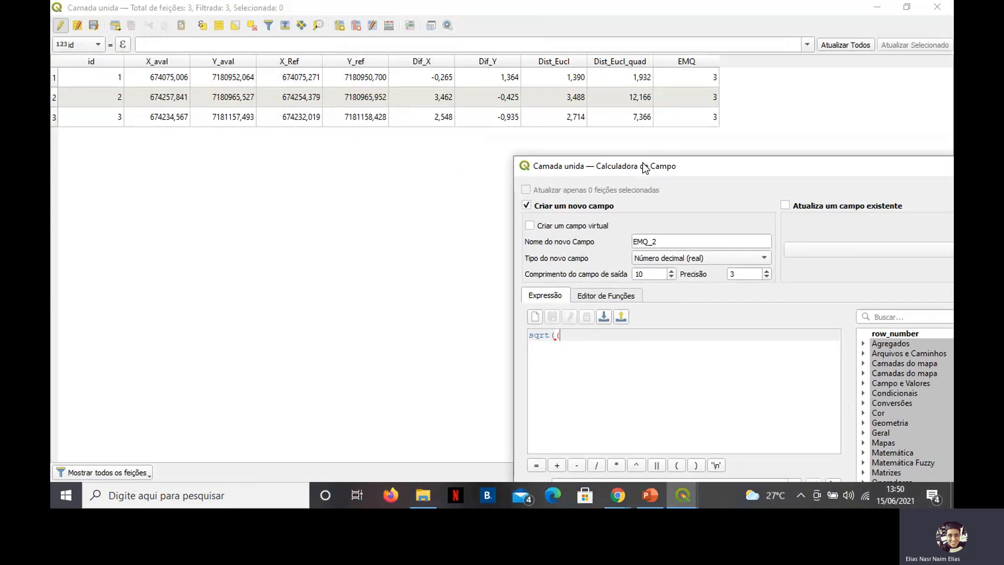
{"action": "key", "text": "Caps_Lock"}
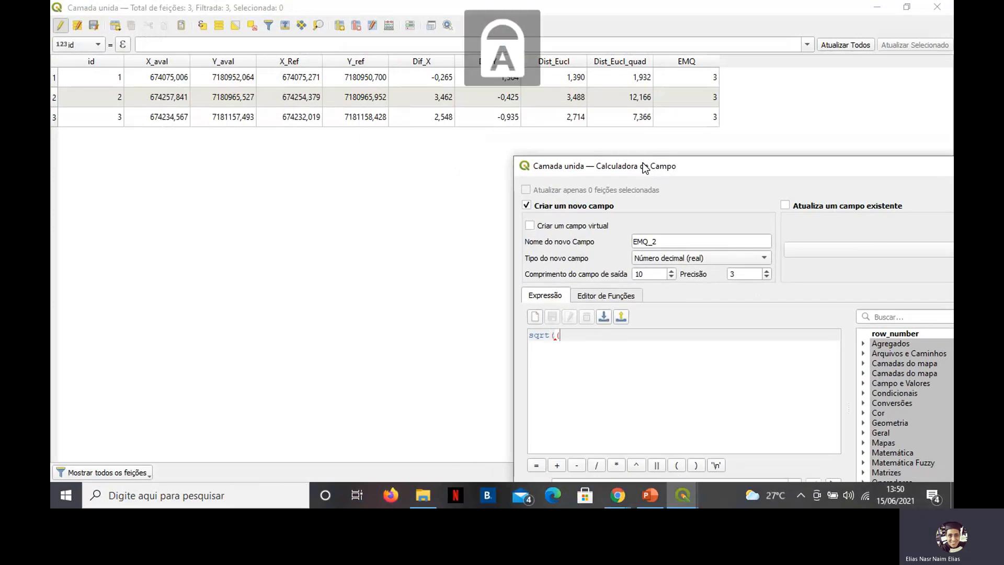
{"action": "type", "text": "D"}
{"action": "key", "text": "Caps_Lock"}
{"action": "type", "text": "is"}
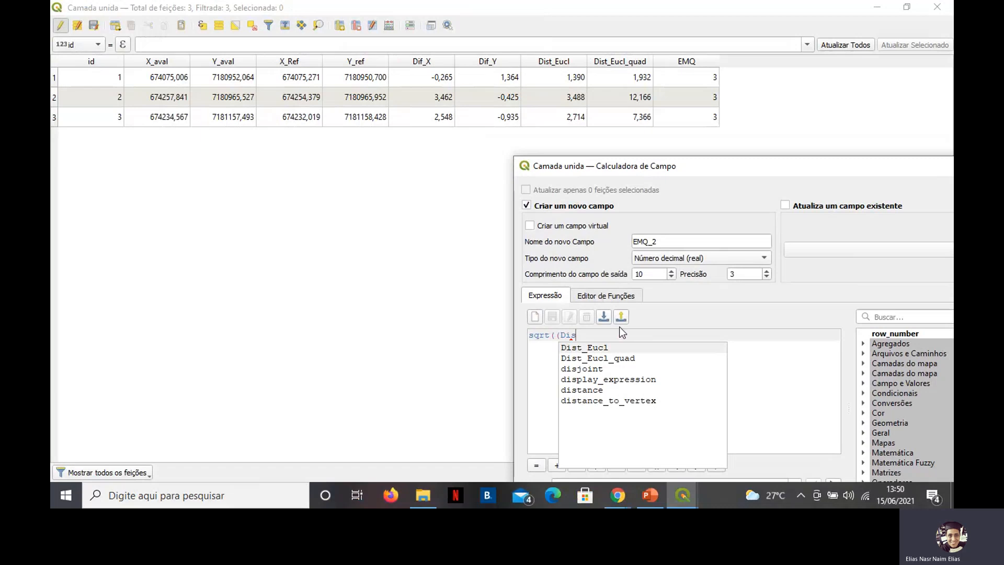
{"action": "double_click", "coordinate": [609, 359]}
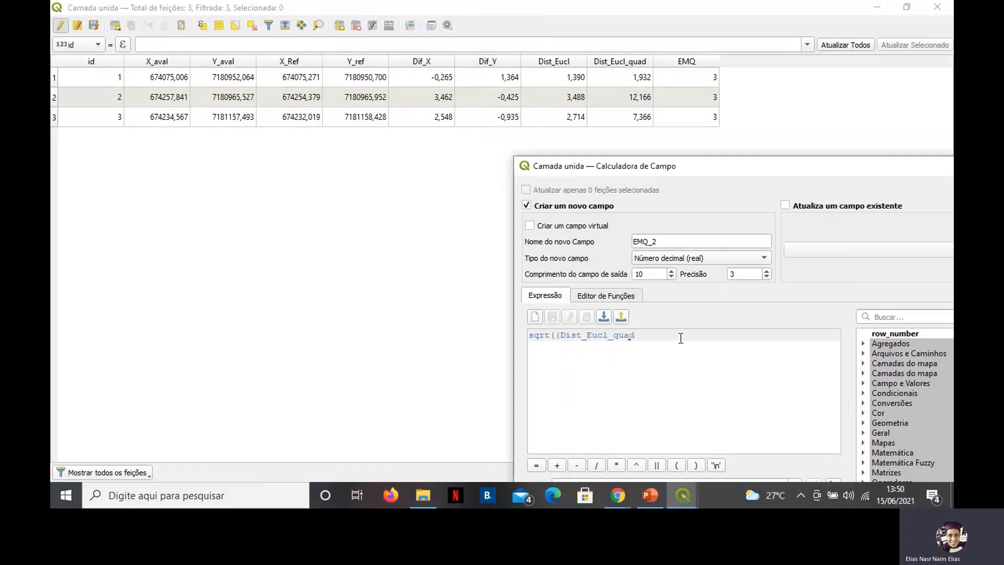
{"action": "type", "text": ")"}
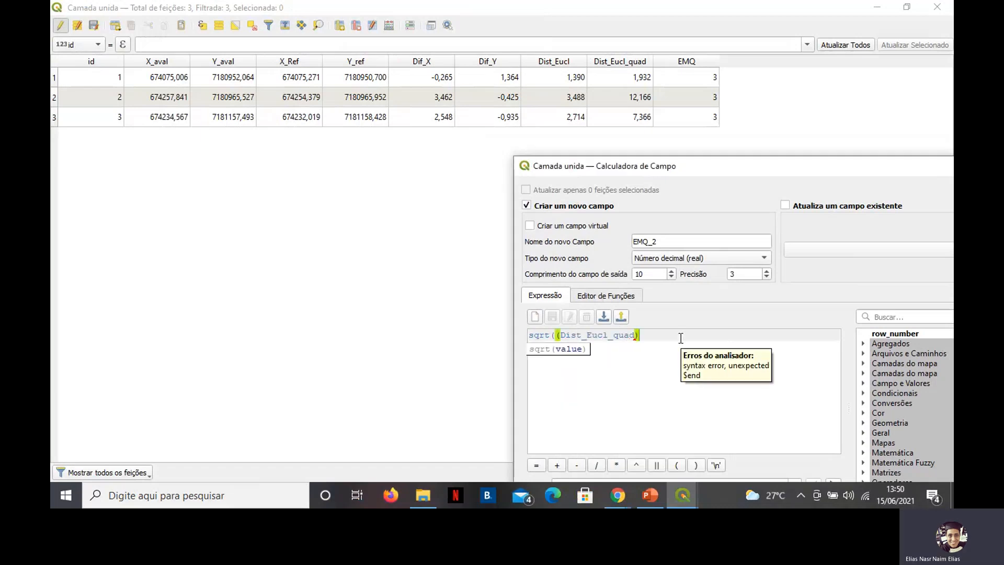
{"action": "type", "text": "/3)"}
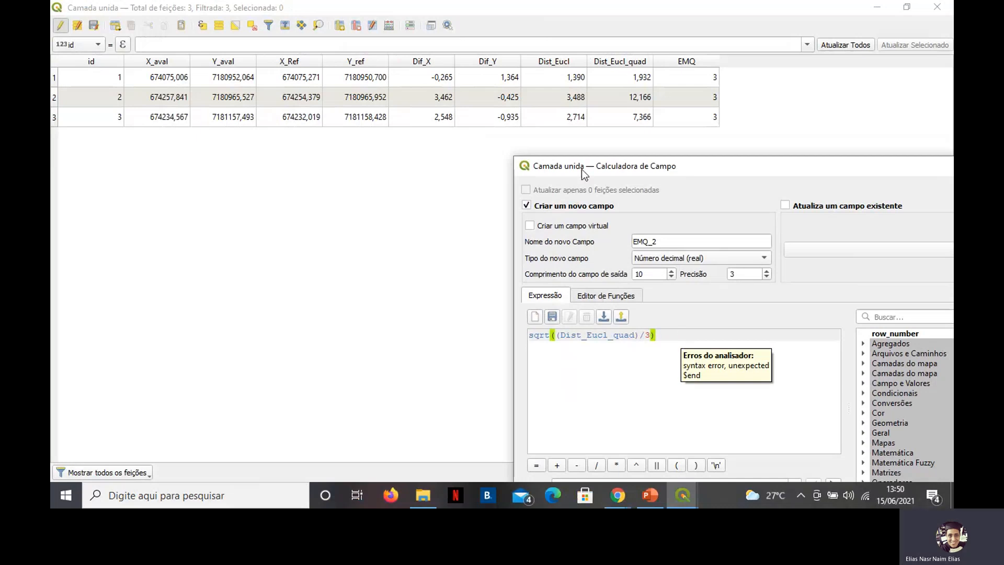
Sum the squared distances in the expression, giving sqrt((sum(Dist_Eucl_quad))/3), and create the EMQ_2 field.
{"action": "left_click_drag", "start_coordinate": [584, 165], "coordinate": [369, 74]}
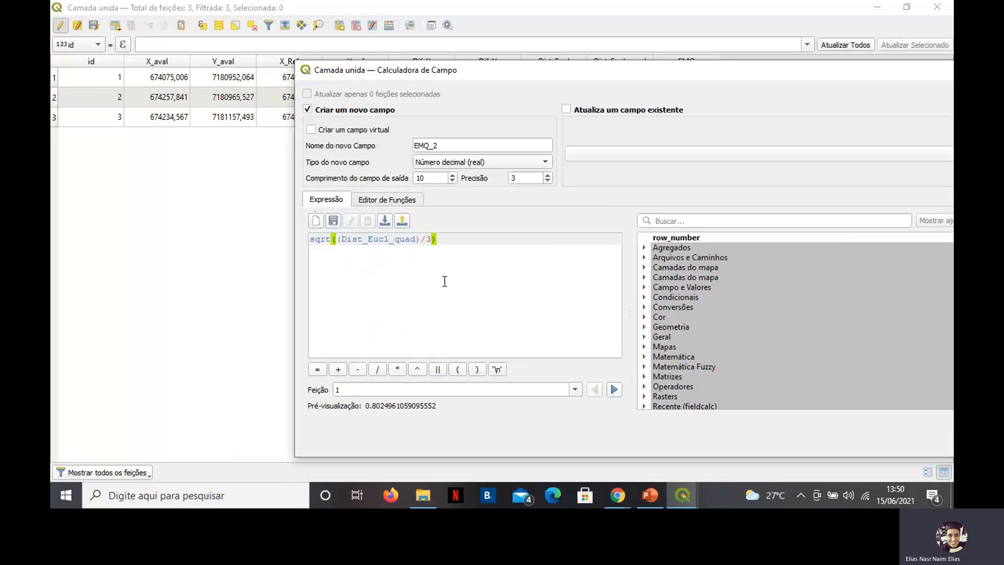
{"action": "type", "text": "sum"}
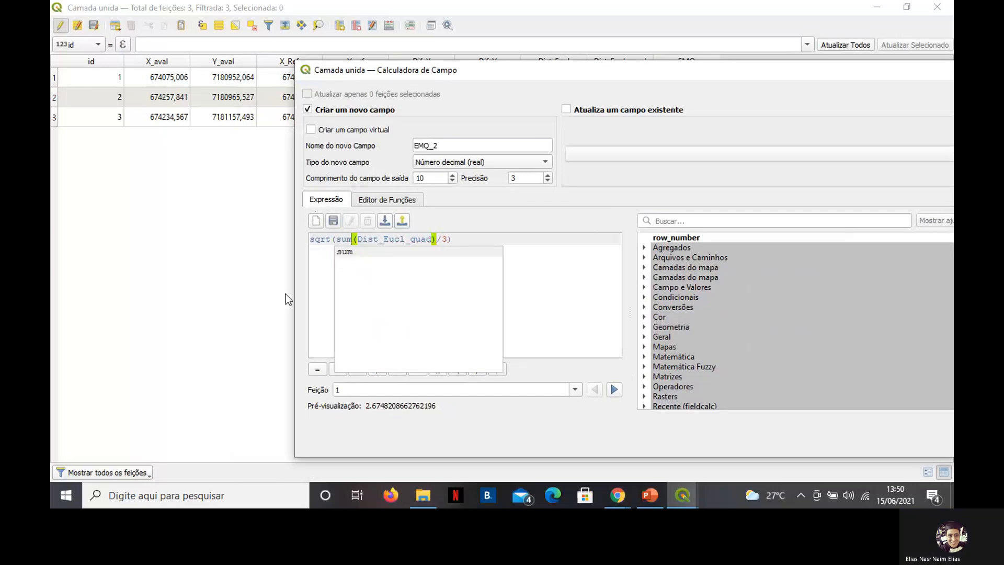
{"action": "left_click", "coordinate": [322, 282]}
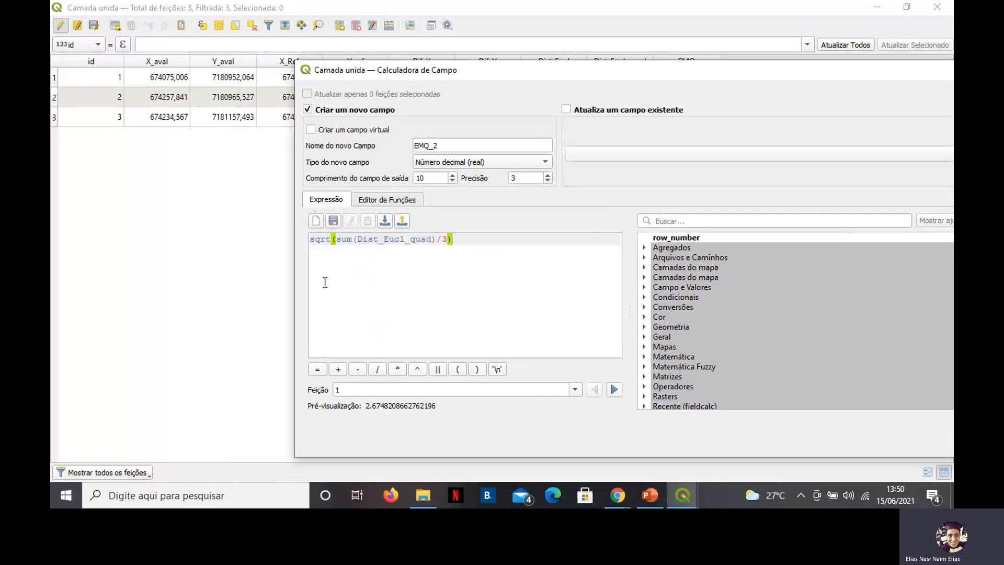
{"action": "left_click", "coordinate": [435, 239]}
{"action": "left_click", "coordinate": [337, 239]}
{"action": "type", "text": "("}
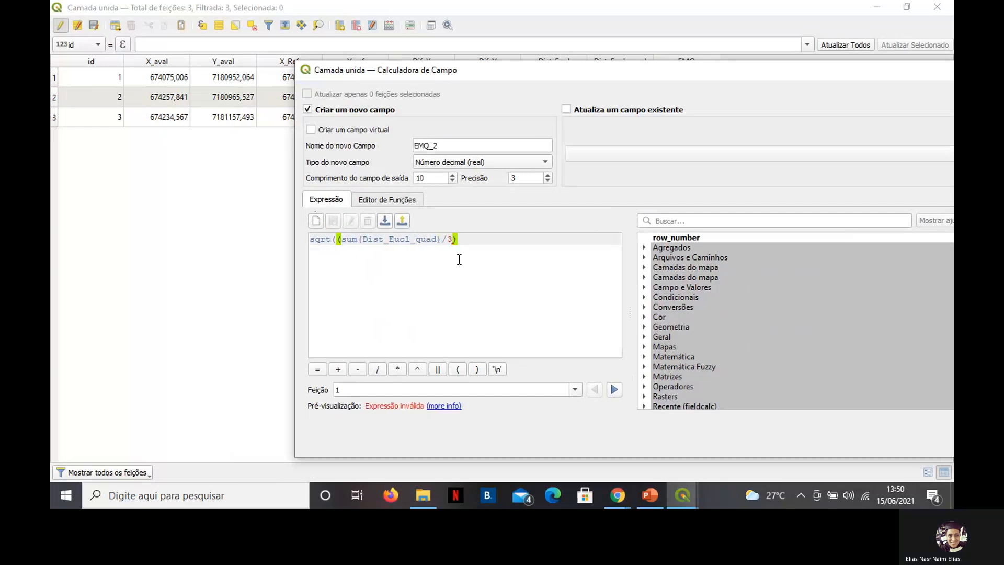
{"action": "left_click", "coordinate": [439, 239]}
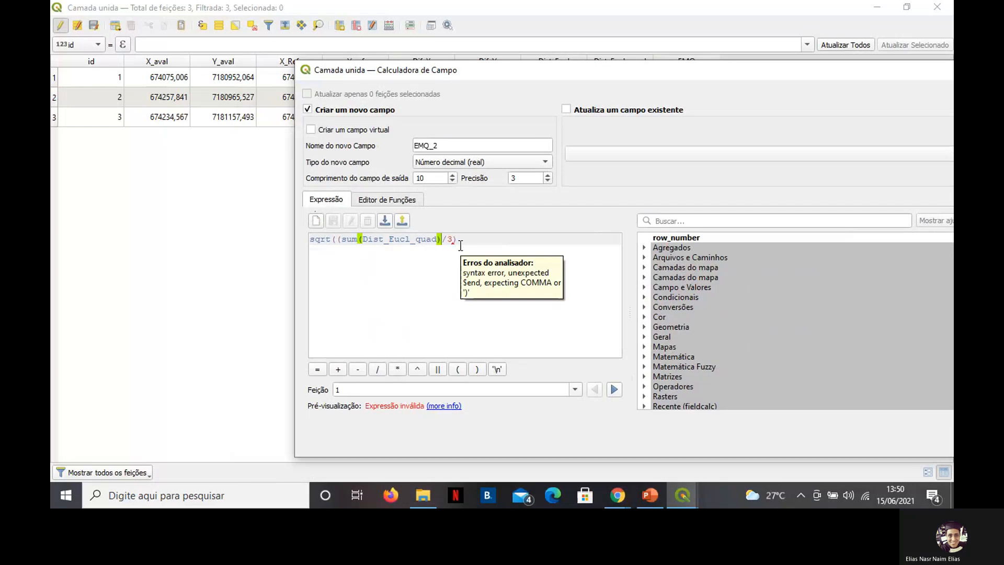
{"action": "type", "text": ")"}
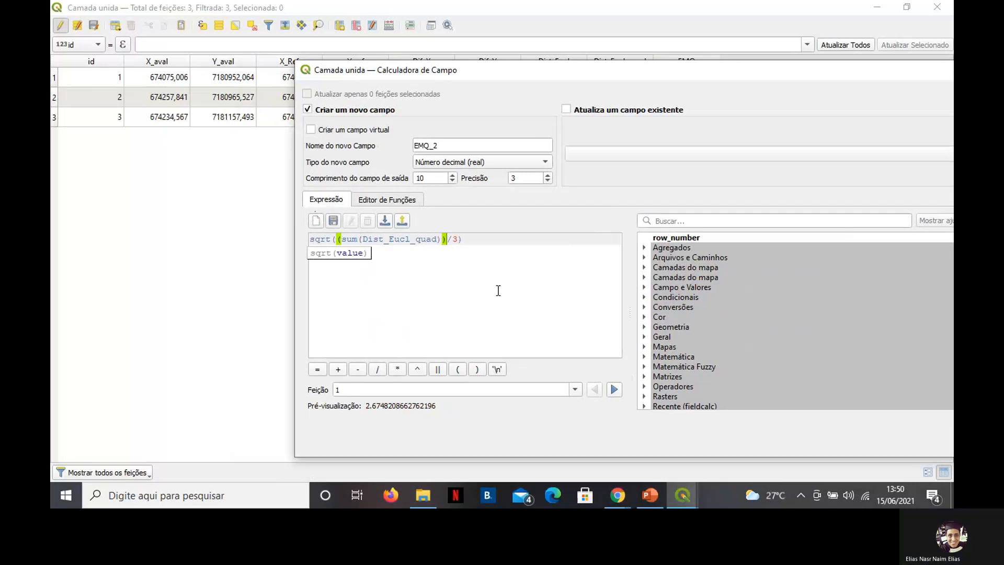
{"action": "key", "text": "End"}
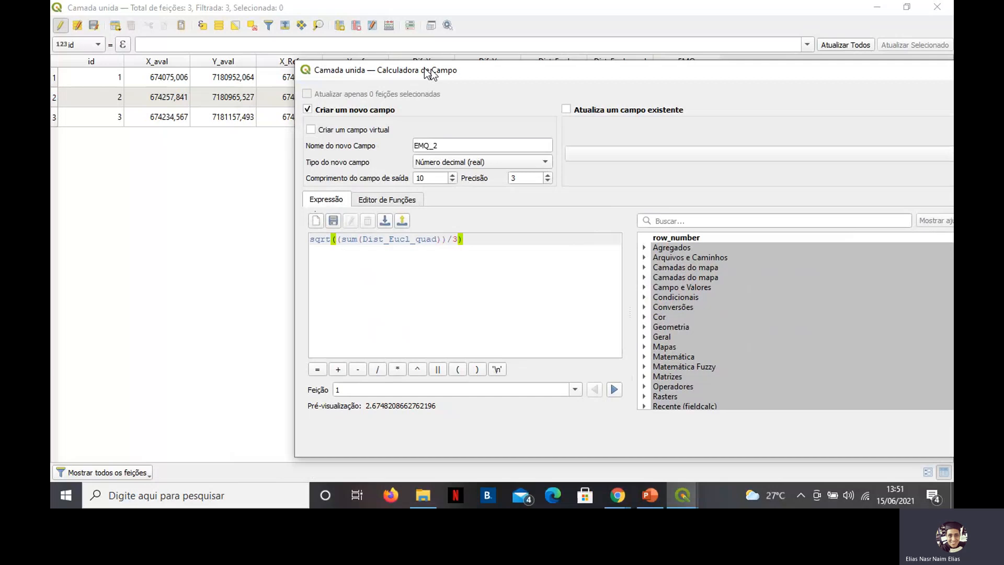
{"action": "left_click_drag", "start_coordinate": [425, 69], "coordinate": [249, 46]}
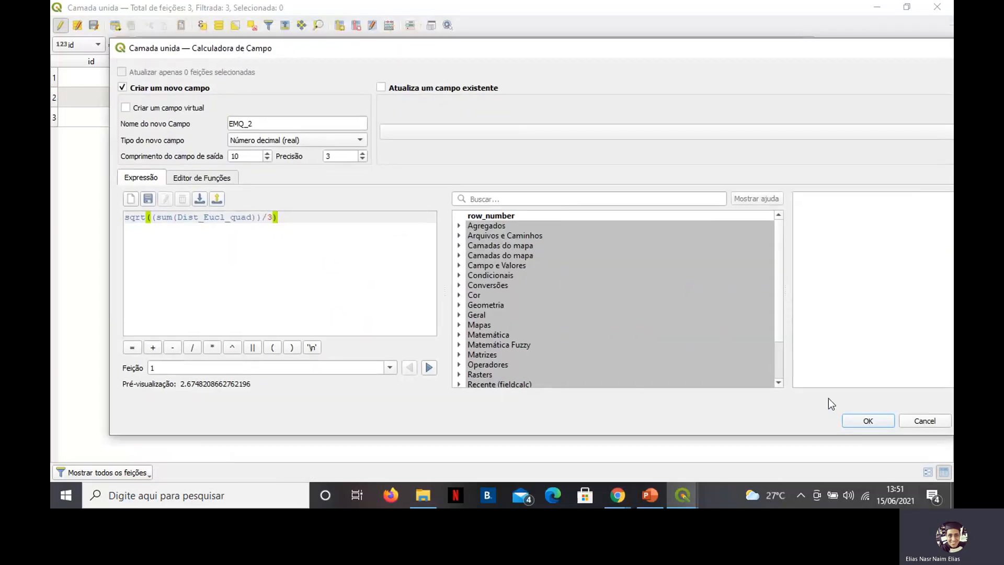
{"action": "left_click", "coordinate": [868, 421]}
Delete the integer EMQ field from the Camada unida attribute table.
{"action": "left_click", "coordinate": [356, 25]}
{"action": "left_click", "coordinate": [399, 351]}
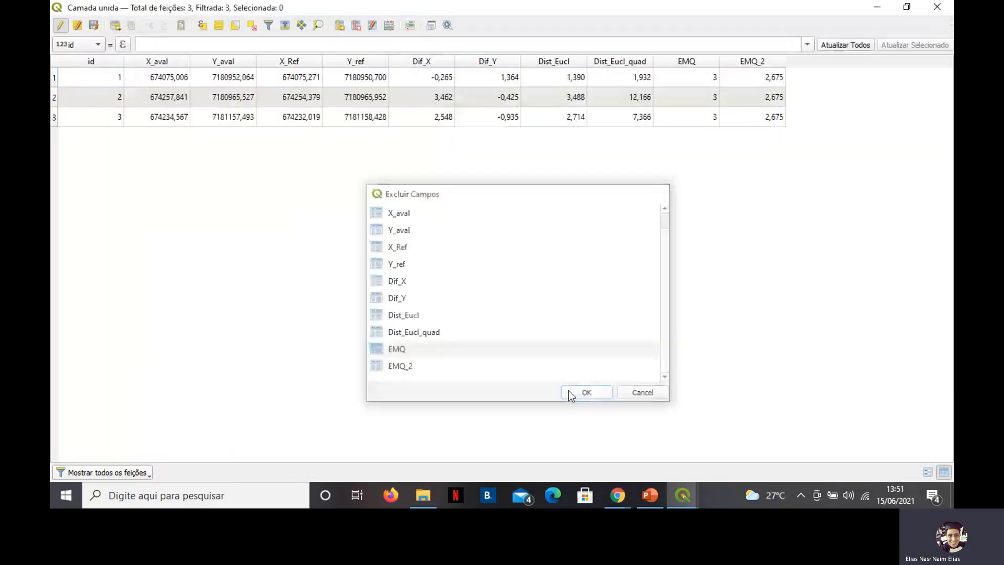
{"action": "left_click", "coordinate": [575, 392]}
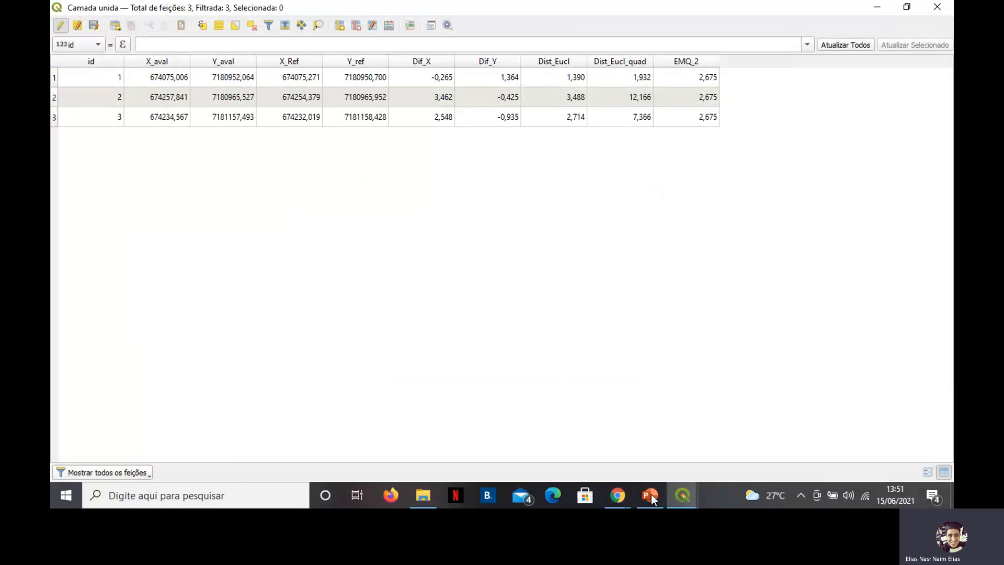
Switch to the PowerPoint presentation and show slide 8 with the planimetric PEC-PCD table.
{"action": "left_click", "coordinate": [621, 503]}
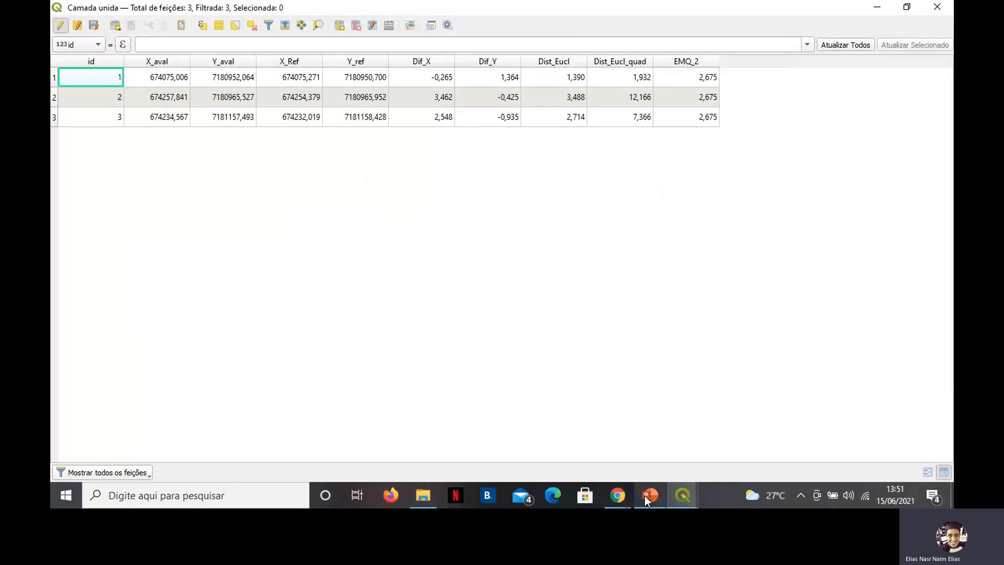
{"action": "left_click", "coordinate": [644, 494]}
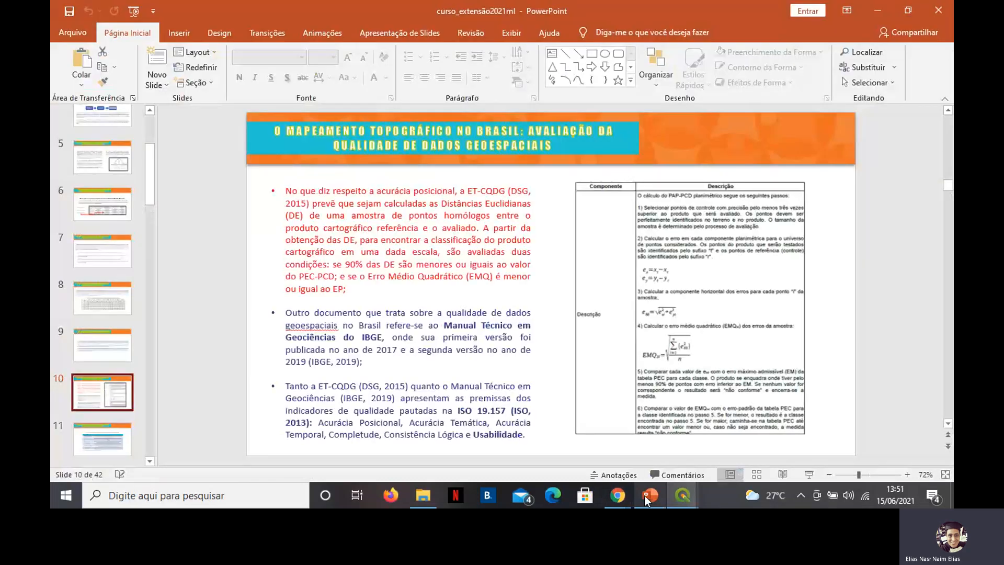
{"action": "left_click", "coordinate": [100, 223]}
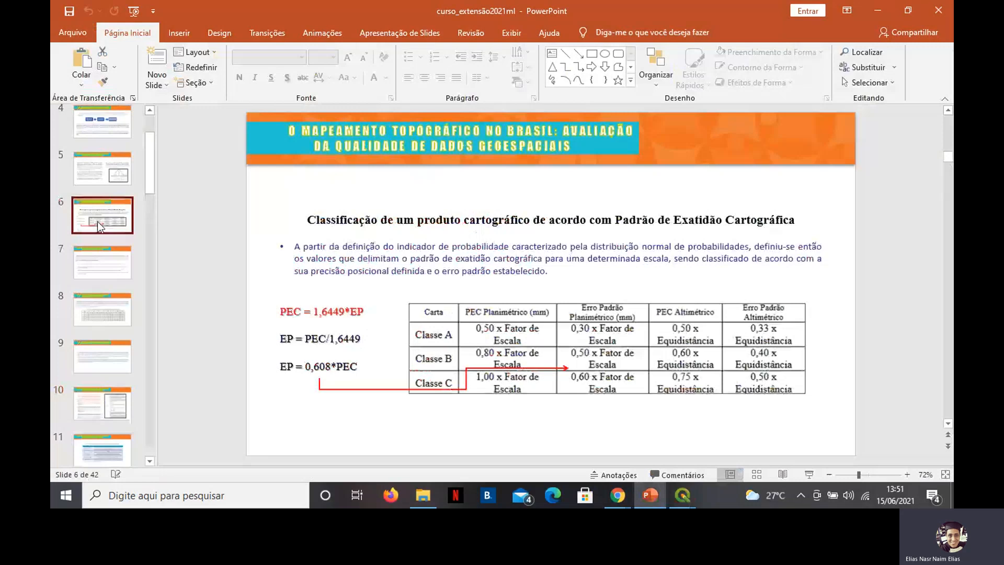
{"action": "key", "text": "Down"}
{"action": "key", "text": "Down"}
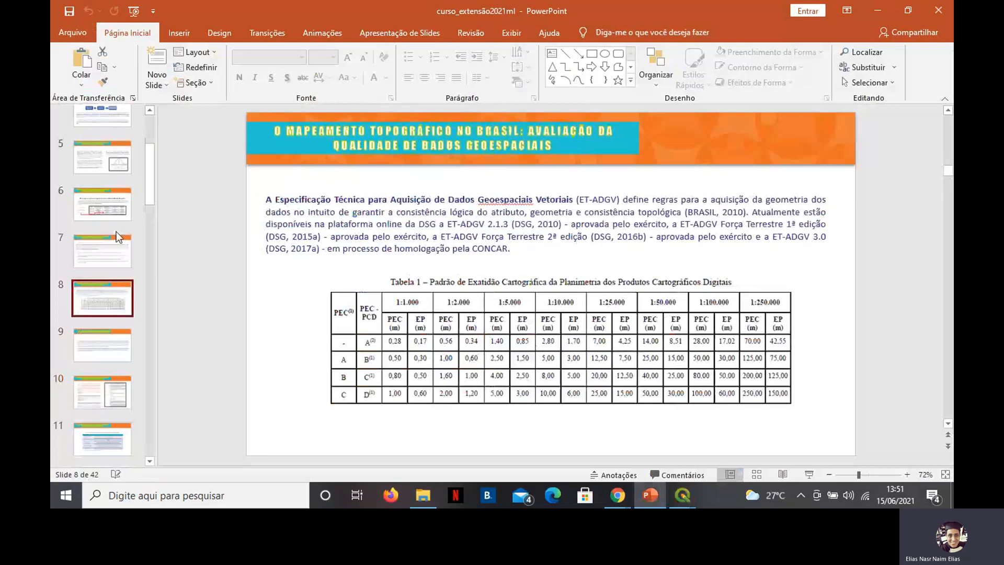
Restore and resize the presentation window below the attribute rows to compare the EMQ_2 and distance values with the PEC-PCD table.
{"action": "key", "text": "super+Down"}
{"action": "left_click_drag", "start_coordinate": [267, 55], "coordinate": [490, 149]}
{"action": "left_click_drag", "start_coordinate": [687, 348], "coordinate": [890, 347]}
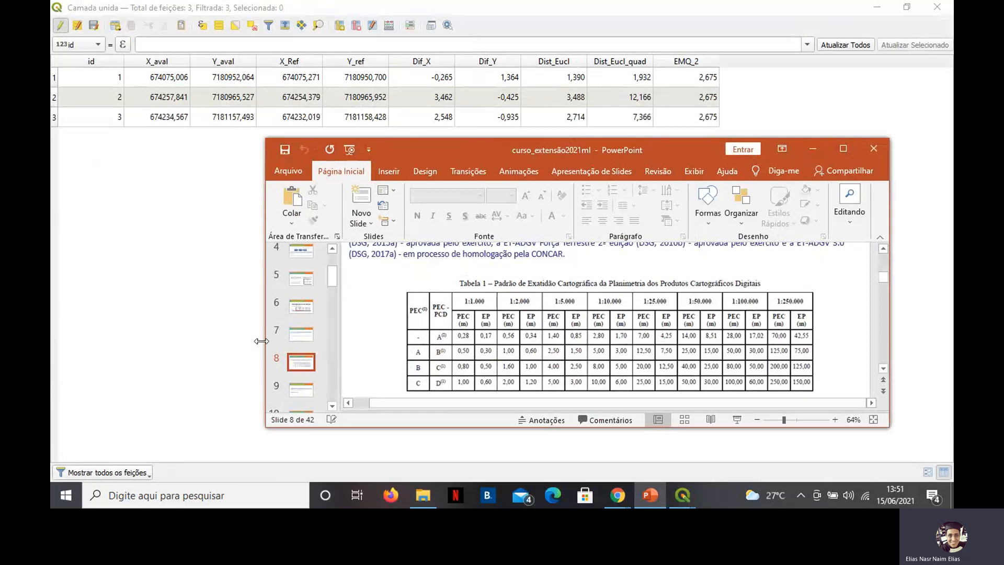
{"action": "left_click_drag", "start_coordinate": [262, 341], "coordinate": [112, 342]}
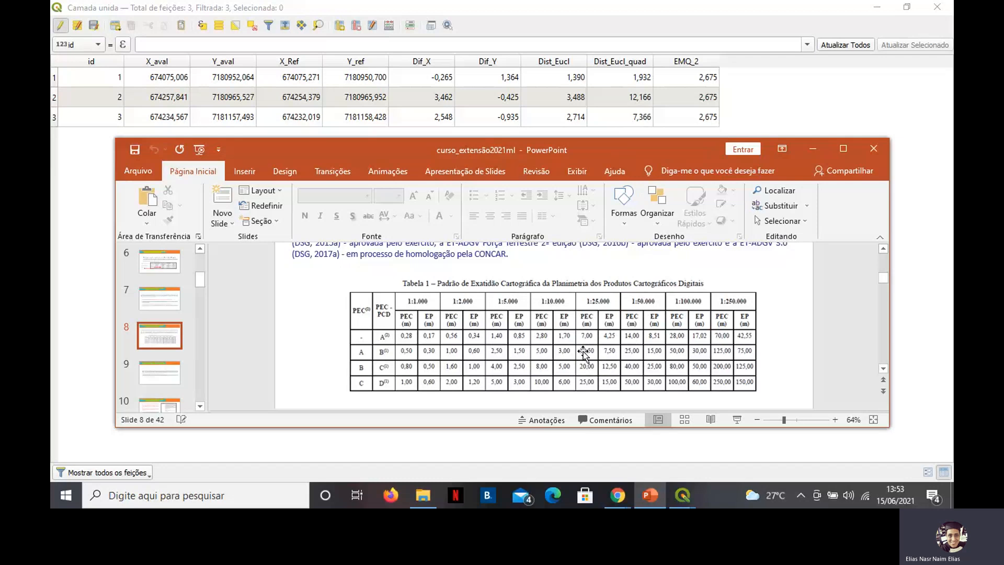
Return from the presentation and attribute table to the QGIS map and examine the northernmost pair of evaluated and reference points up close.
{"action": "left_click", "coordinate": [842, 153]}
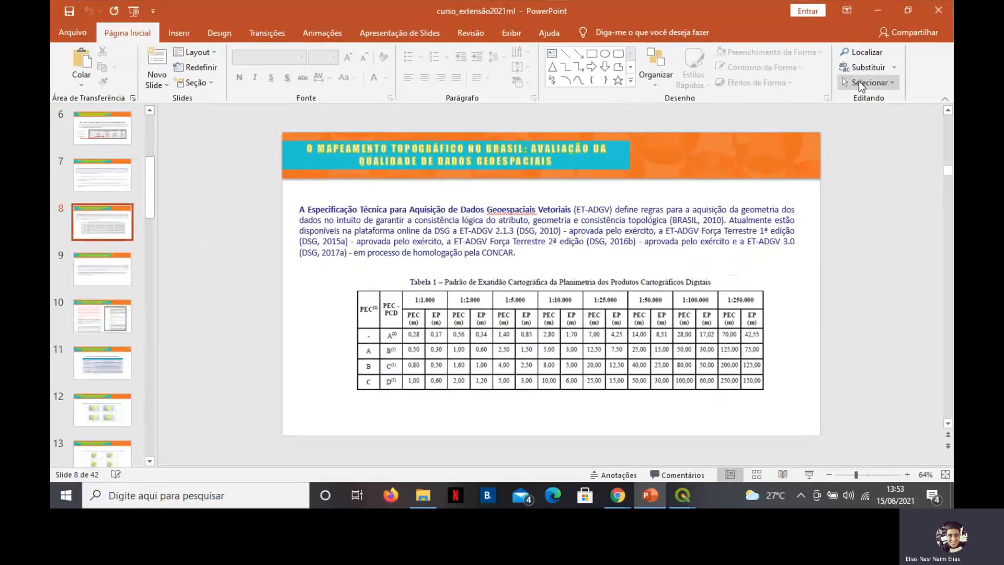
{"action": "left_click", "coordinate": [868, 14]}
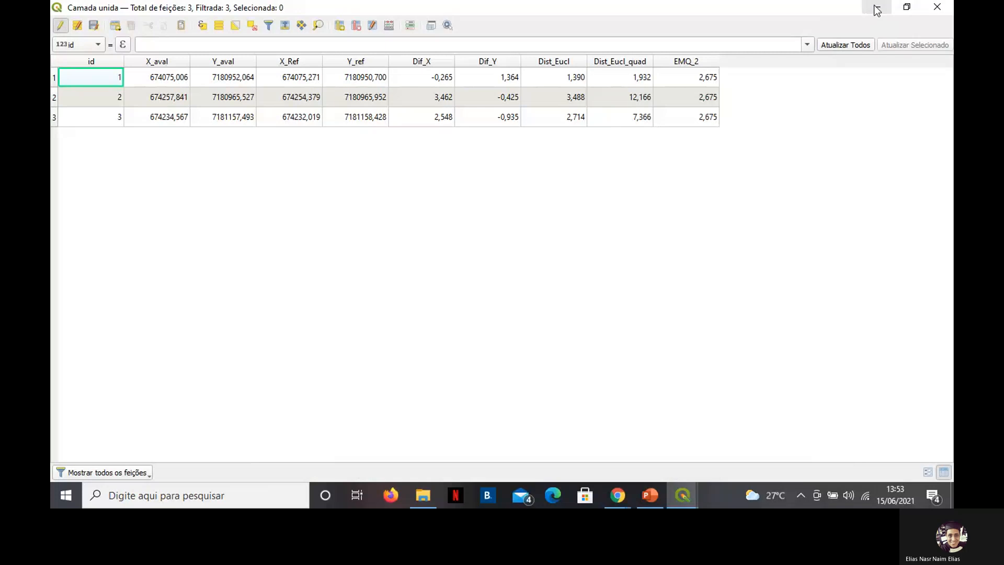
{"action": "left_click", "coordinate": [877, 9]}
{"action": "scroll", "coordinate": [410, 199], "scroll_direction": "up", "scroll_amount": 2}
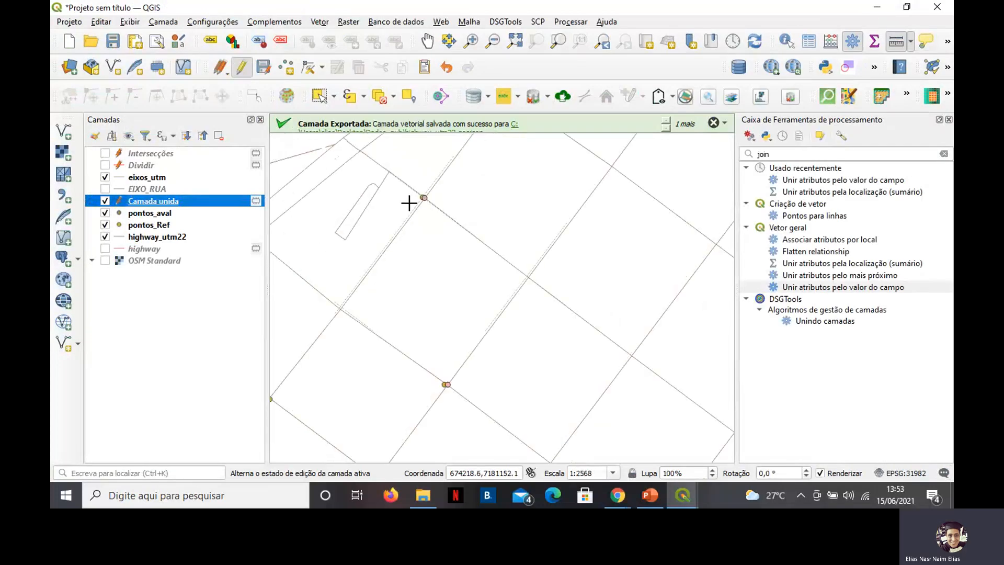
{"action": "scroll", "coordinate": [447, 202], "scroll_direction": "up", "scroll_amount": 1}
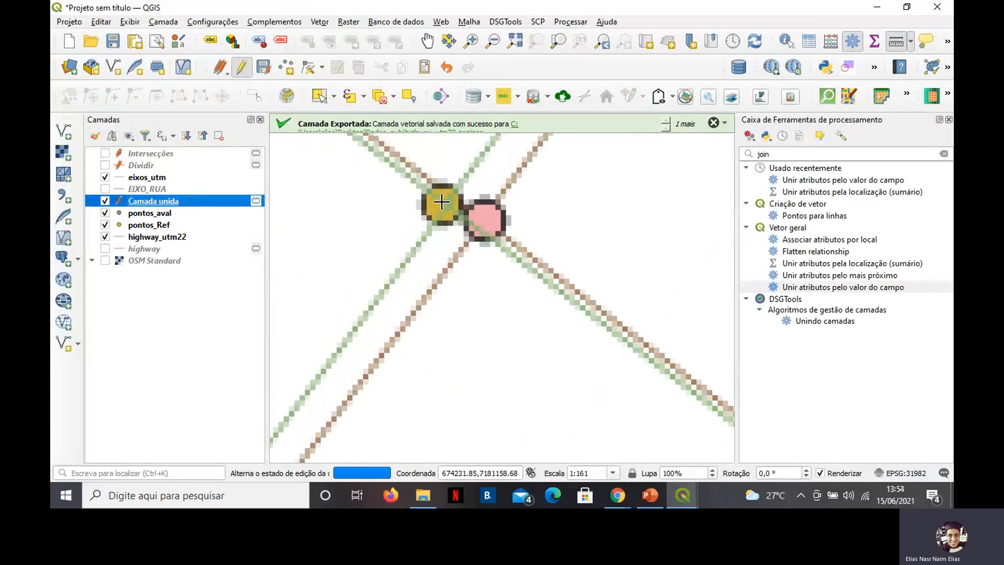
Measure the distance between the evaluated and reference points at the northernmost pair and at the pair south of it.
{"action": "left_click", "coordinate": [444, 206]}
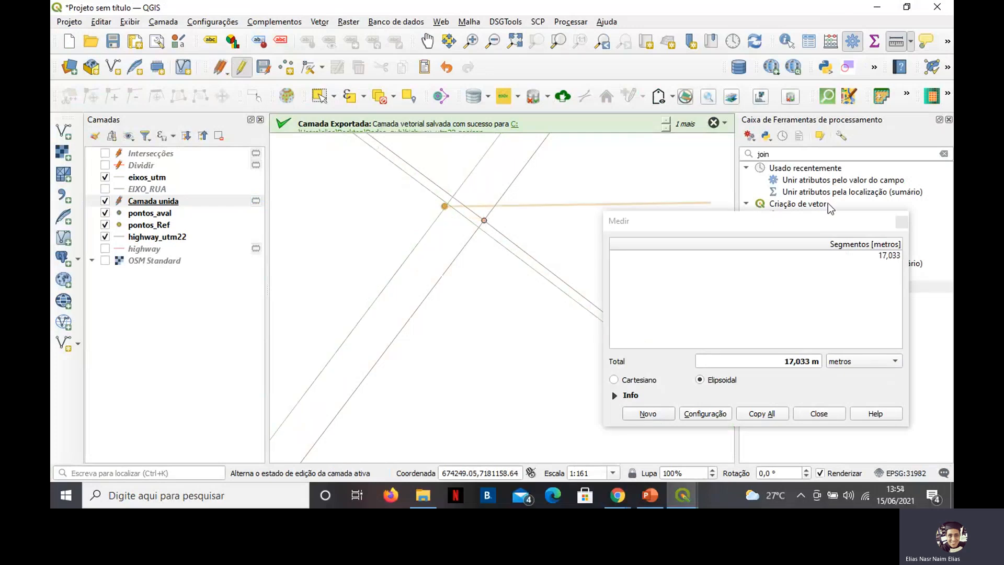
{"action": "left_click", "coordinate": [902, 222]}
{"action": "scroll", "coordinate": [489, 257], "scroll_direction": "down", "scroll_amount": 5}
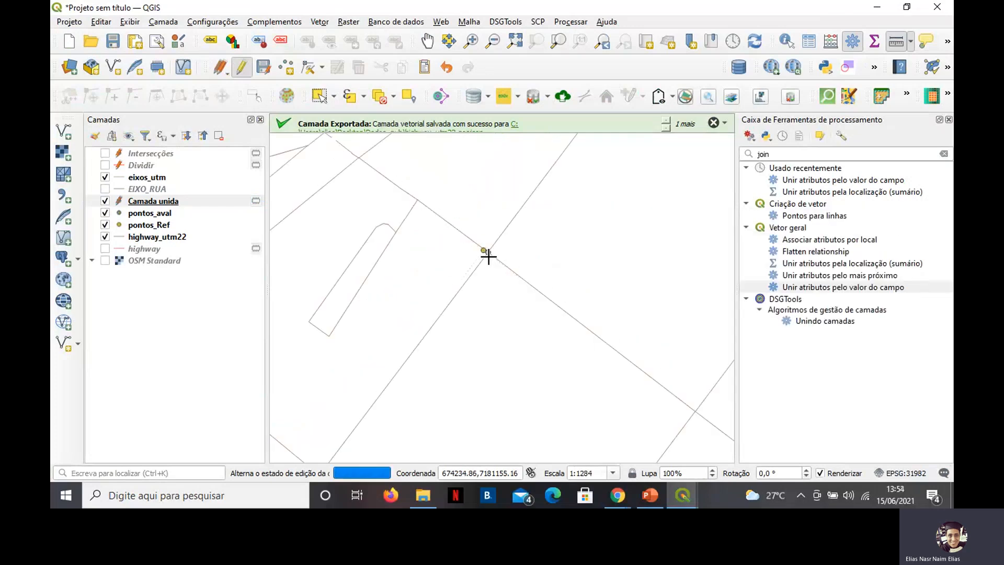
{"action": "scroll", "coordinate": [488, 256], "scroll_direction": "up", "scroll_amount": 3}
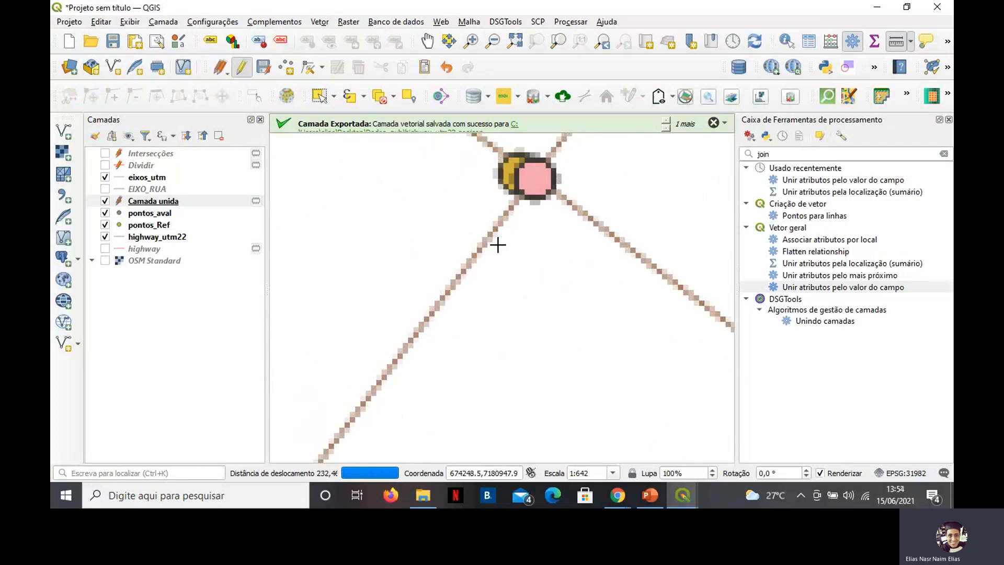
{"action": "scroll", "coordinate": [522, 193], "scroll_direction": "up", "scroll_amount": 3}
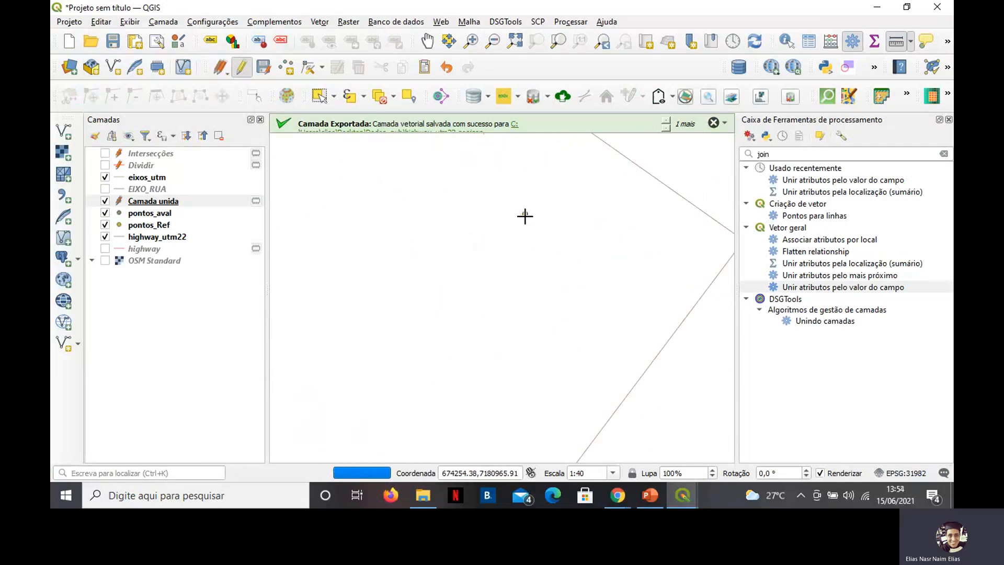
{"action": "scroll", "coordinate": [523, 216], "scroll_direction": "down", "scroll_amount": 1}
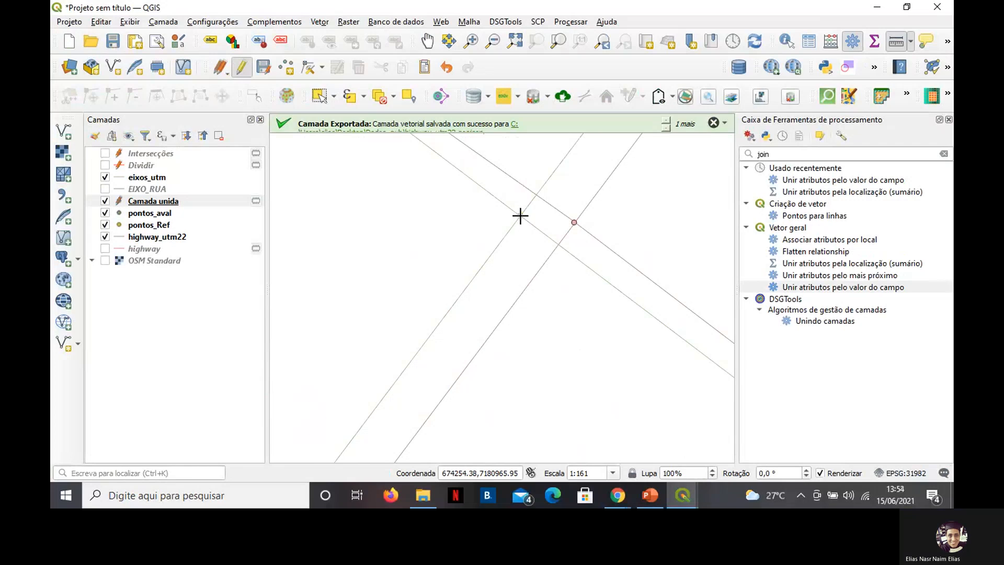
{"action": "left_click", "coordinate": [520, 215]}
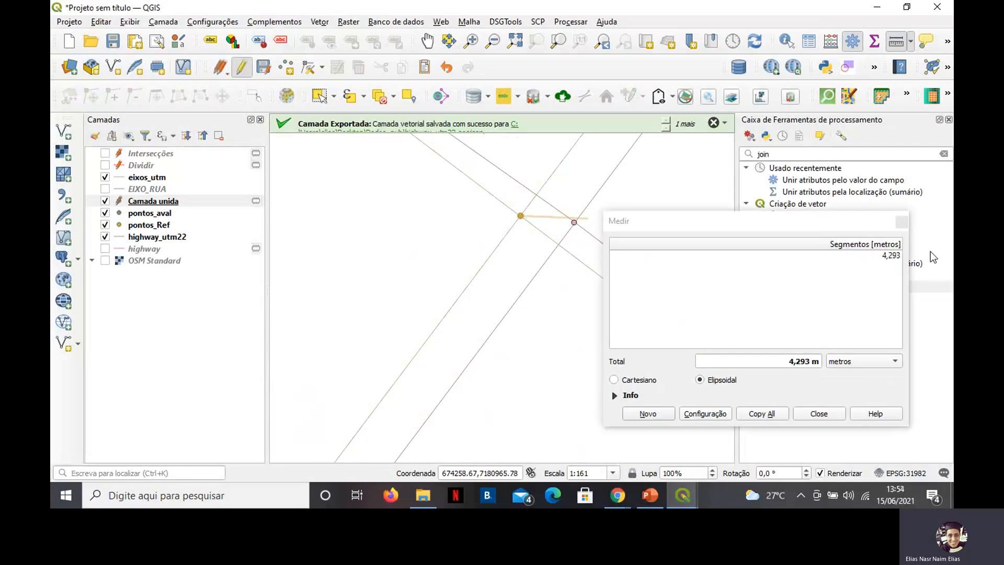
{"action": "left_click", "coordinate": [901, 224]}
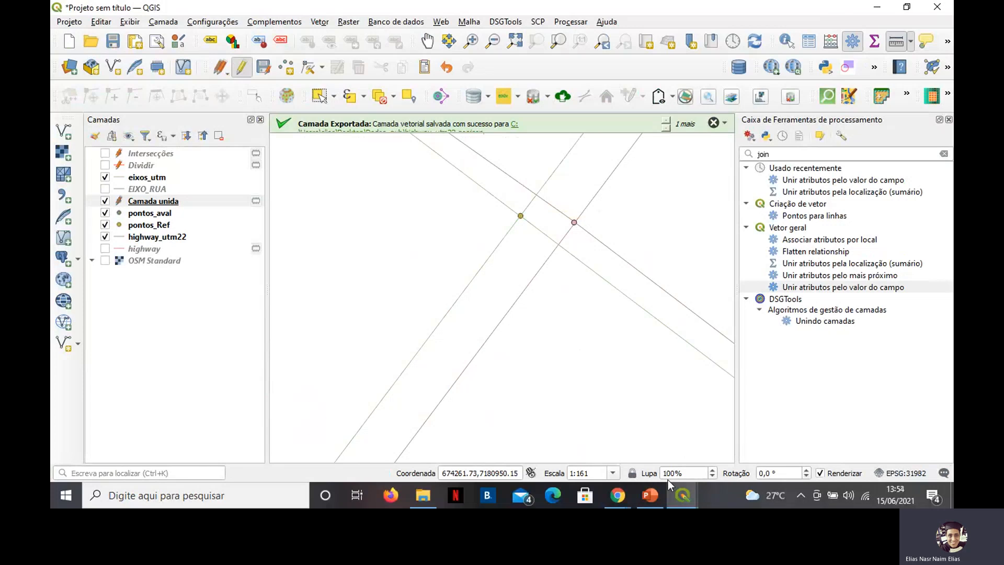
Show the Camada unida attribute table and place the restored PowerPoint window below its rows.
{"action": "left_click", "coordinate": [683, 495]}
{"action": "left_click", "coordinate": [726, 444]}
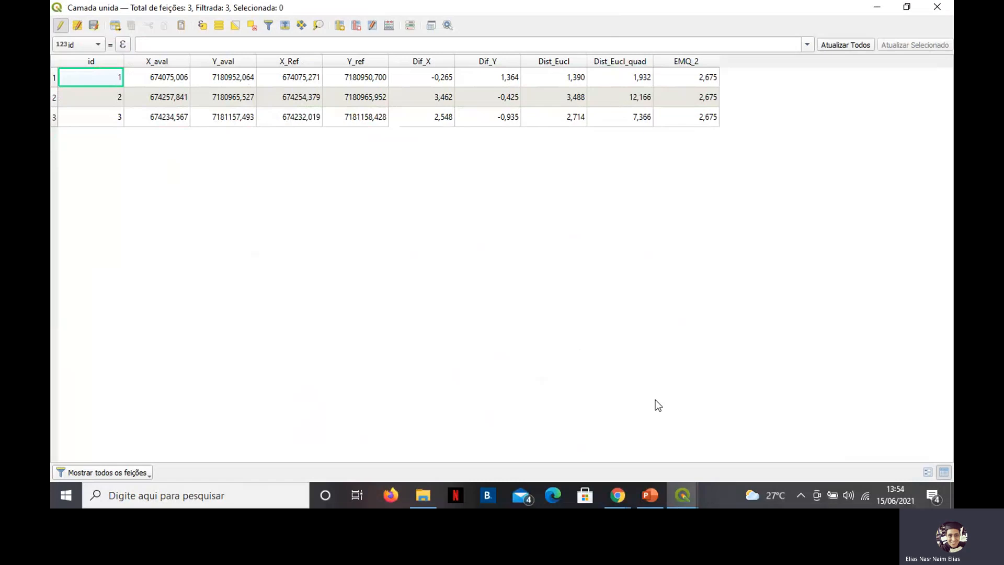
{"action": "left_click", "coordinate": [657, 501]}
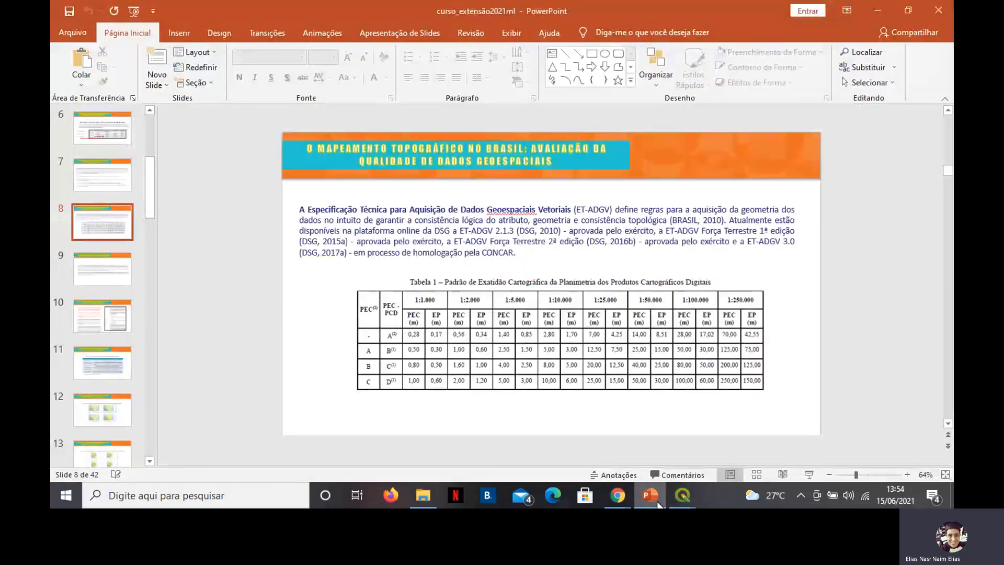
{"action": "left_click", "coordinate": [651, 497]}
{"action": "left_click", "coordinate": [651, 497]}
{"action": "left_click_drag", "start_coordinate": [529, 7], "coordinate": [479, 163]}
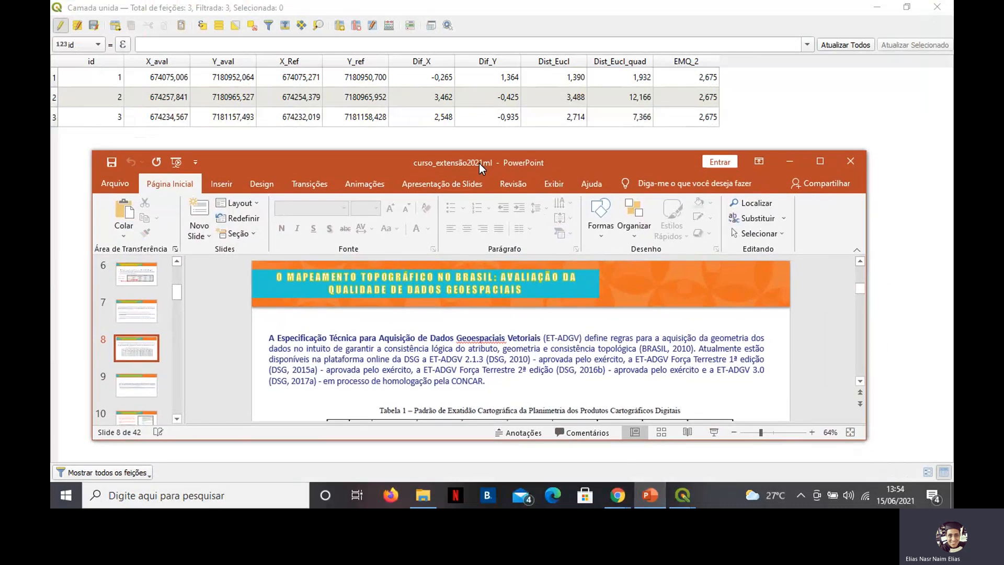
Enlarge slide 8 to 118% and compare the PEC and EP values in Tabela 1 with the EMQ_2 and distance values.
{"action": "scroll", "coordinate": [500, 376], "scroll_direction": "down", "scroll_amount": 5}
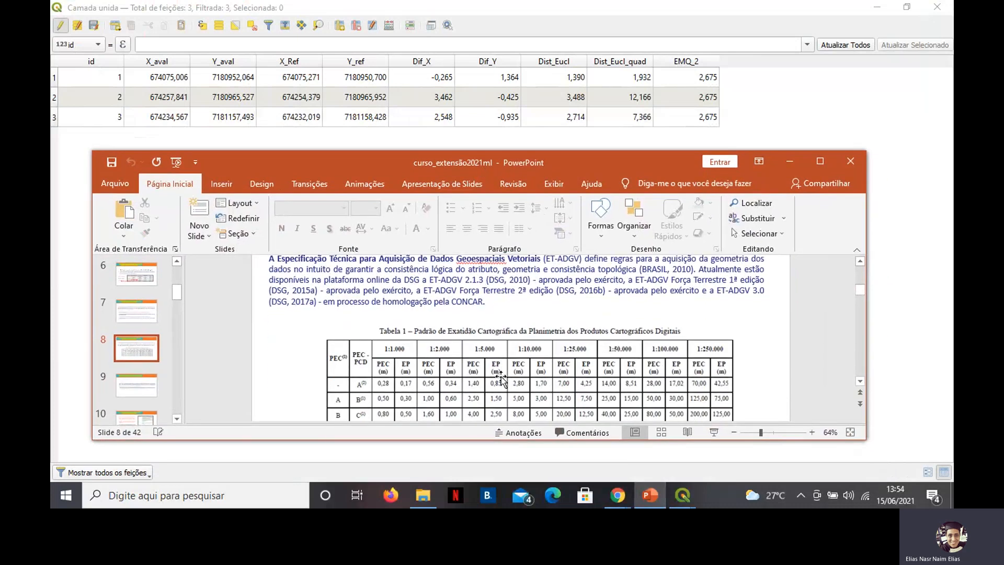
{"action": "scroll", "coordinate": [500, 376], "scroll_direction": "down", "scroll_amount": 1}
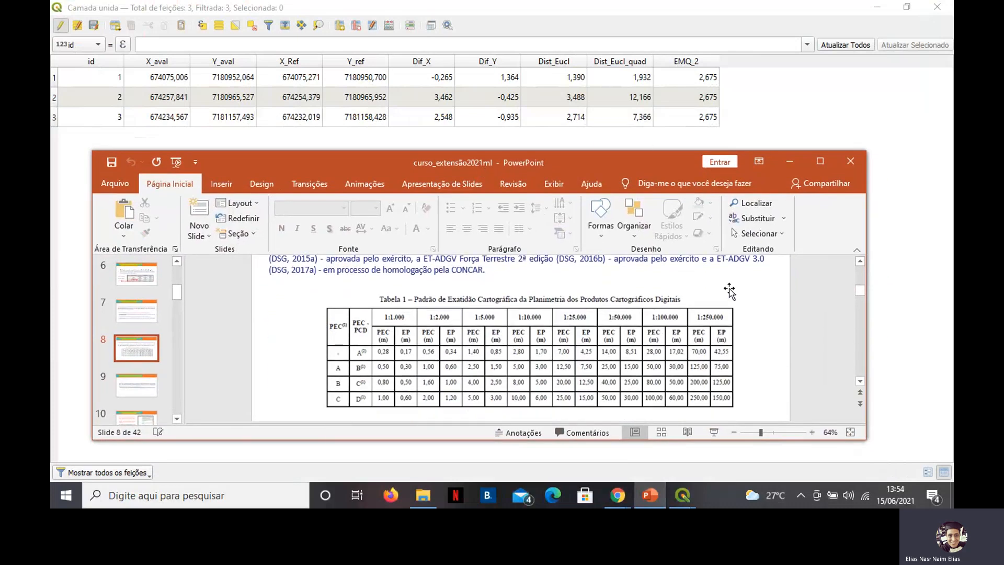
{"action": "left_click", "coordinate": [776, 435]}
{"action": "scroll", "coordinate": [613, 366], "scroll_direction": "down", "scroll_amount": 2}
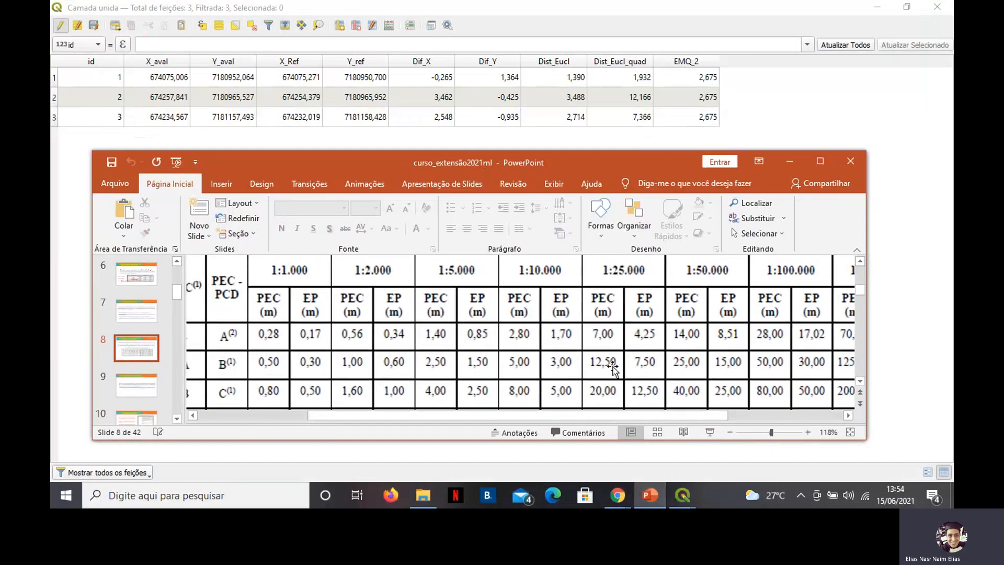
{"action": "scroll", "coordinate": [613, 366], "scroll_direction": "up", "scroll_amount": 1}
{"action": "left_click_drag", "start_coordinate": [689, 419], "coordinate": [708, 419]}
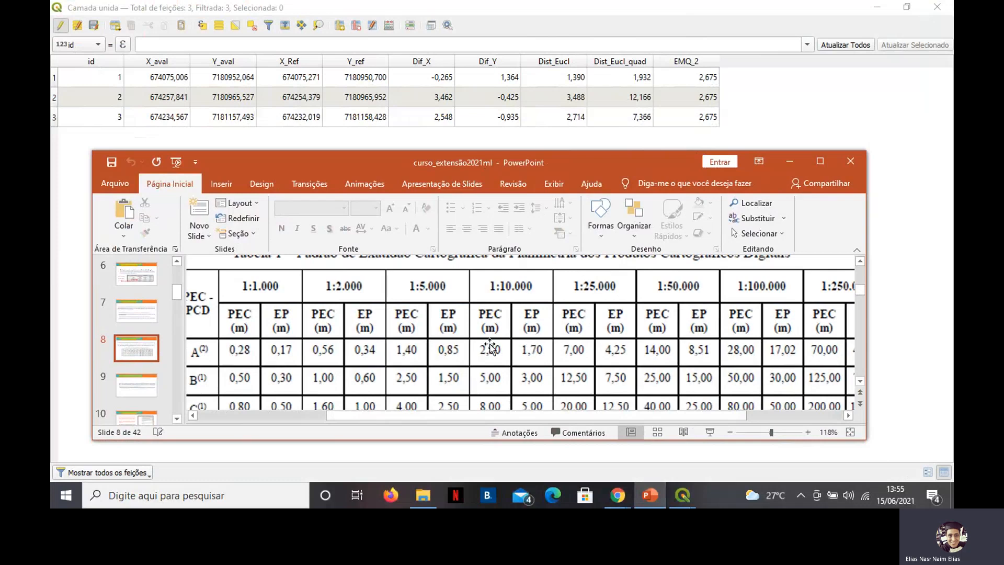
{"action": "scroll", "coordinate": [492, 340], "scroll_direction": "down", "scroll_amount": 1}
{"action": "scroll", "coordinate": [509, 332], "scroll_direction": "down", "scroll_amount": 1}
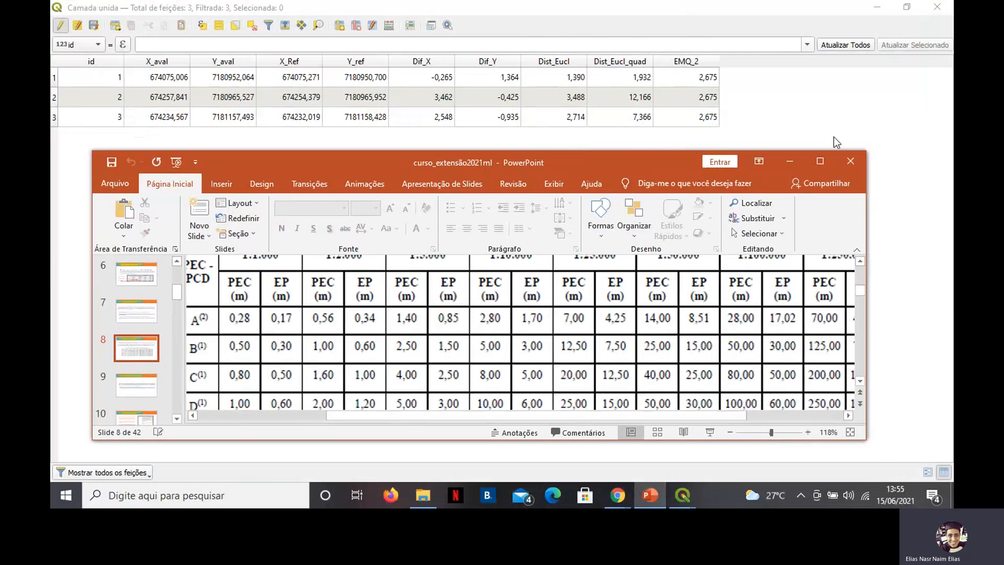
Maximize the presentation, minimize it, and return to the QGIS map around the measured point pair.
{"action": "left_click", "coordinate": [827, 164]}
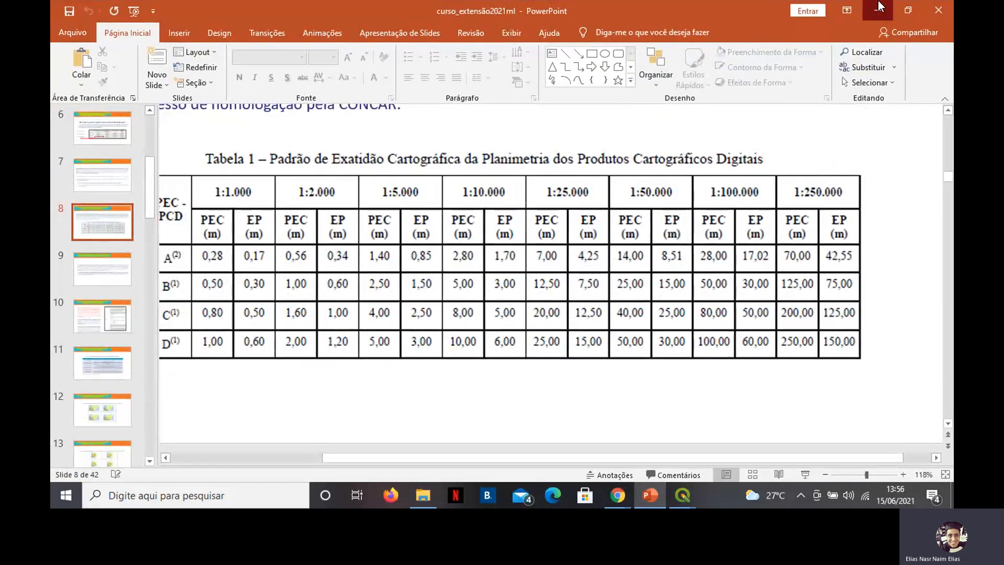
{"action": "left_click", "coordinate": [877, 6]}
{"action": "left_click", "coordinate": [683, 495]}
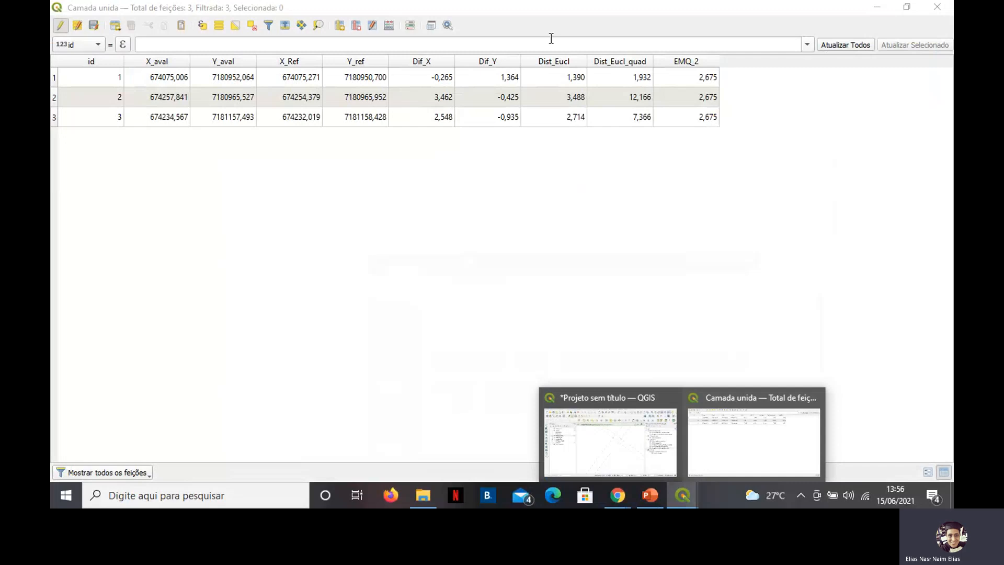
{"action": "left_click", "coordinate": [588, 441]}
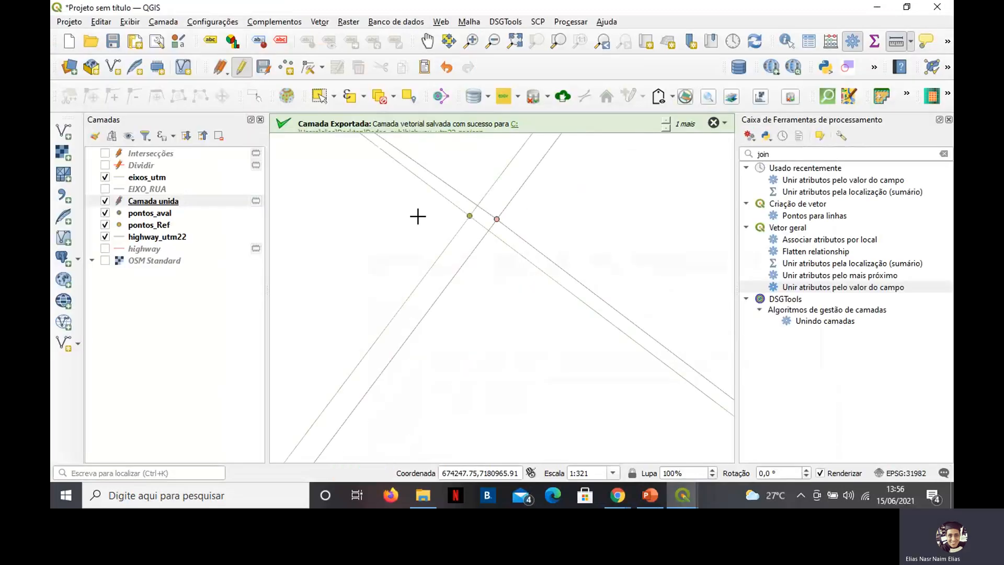
{"action": "scroll", "coordinate": [416, 215], "scroll_direction": "down", "scroll_amount": 1}
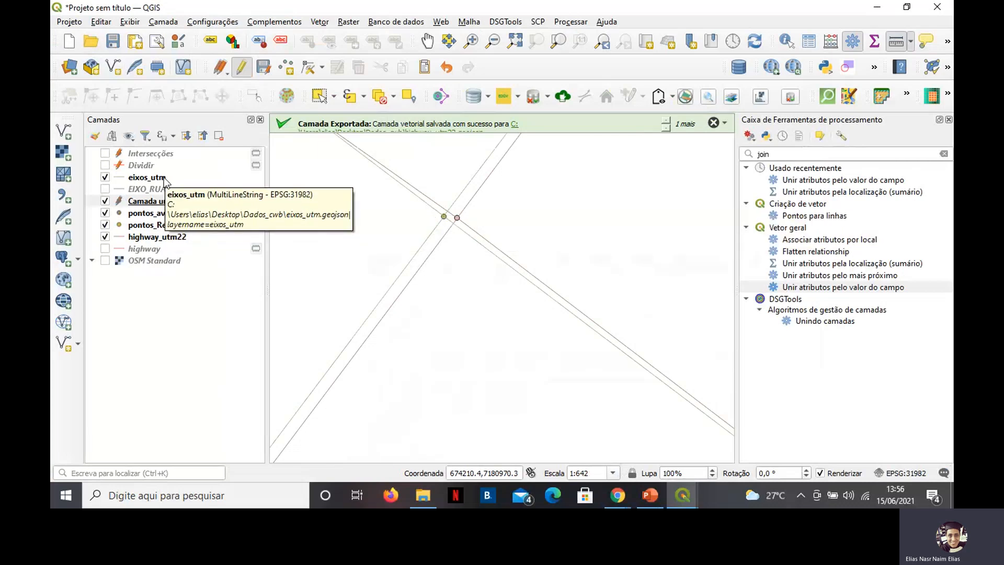
Hide the Camada unida, pontos_Ref and eixos_utm layers, keeping pontos_aval and highway_utm22 visible.
{"action": "left_click", "coordinate": [105, 201]}
{"action": "left_click", "coordinate": [105, 214]}
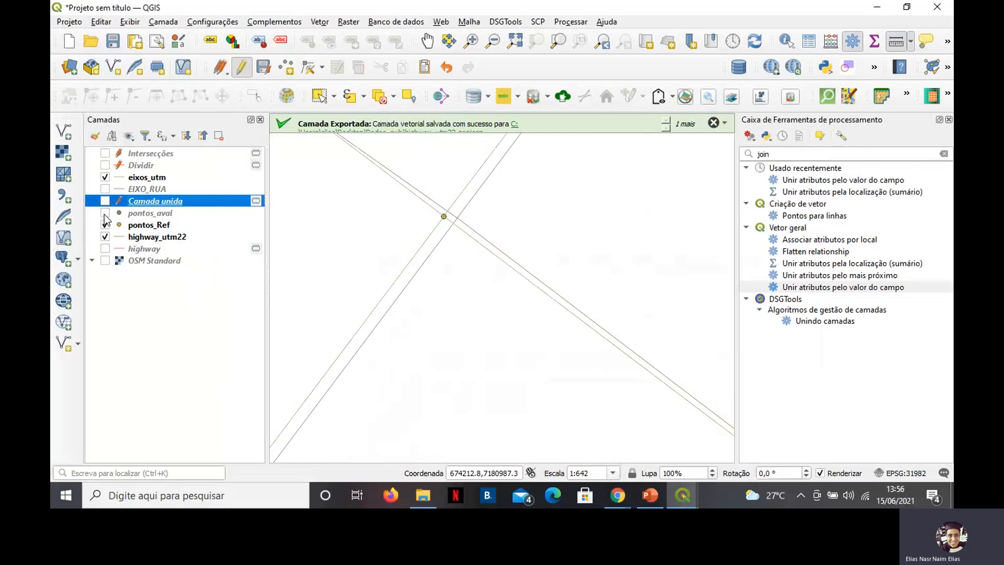
{"action": "left_click", "coordinate": [105, 213]}
{"action": "left_click", "coordinate": [105, 225]}
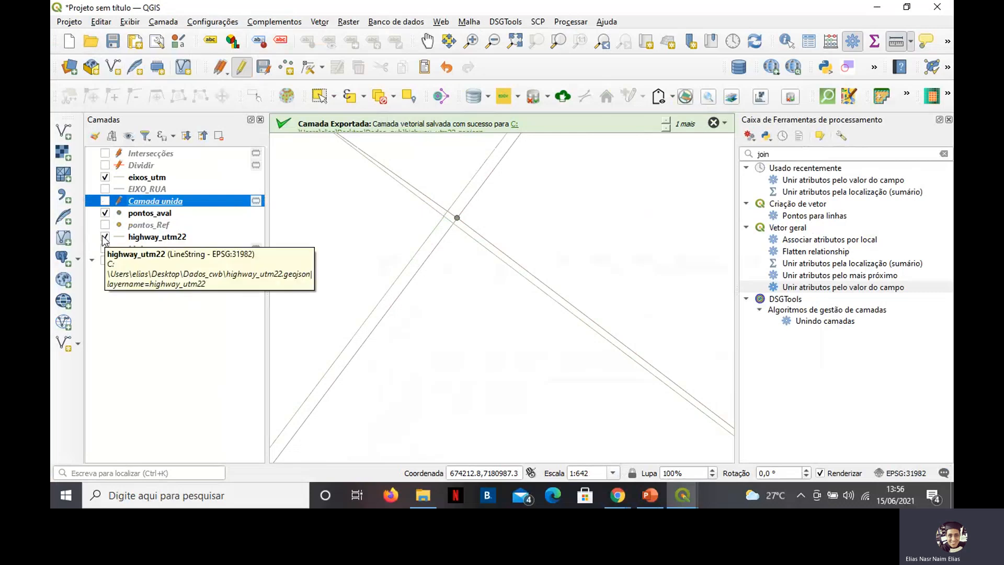
{"action": "left_click", "coordinate": [108, 179]}
{"action": "left_click", "coordinate": [105, 178]}
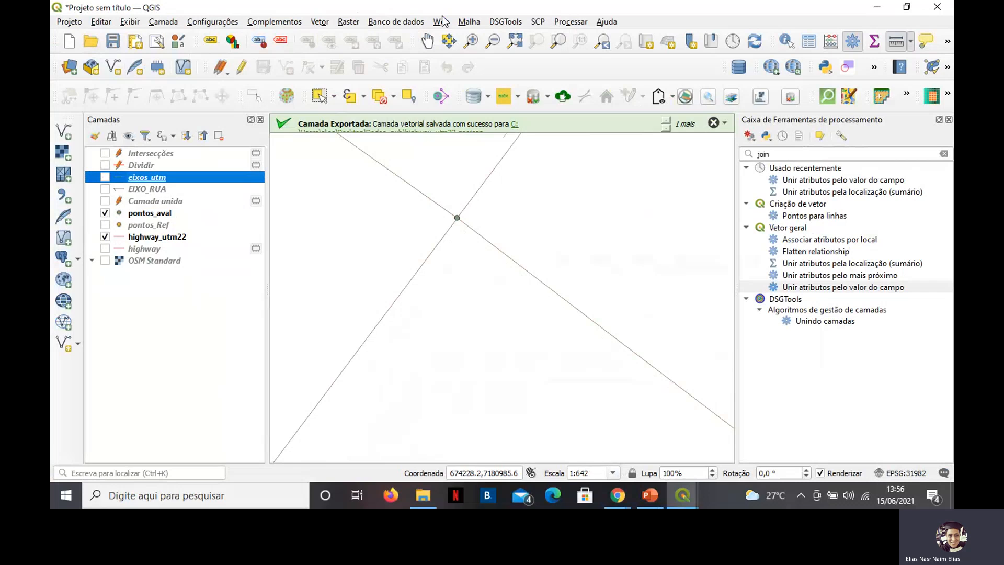
Open the plugin manager, search for "dsgtool" and view the DSGTools Op plugin details.
{"action": "left_click", "coordinate": [274, 21]}
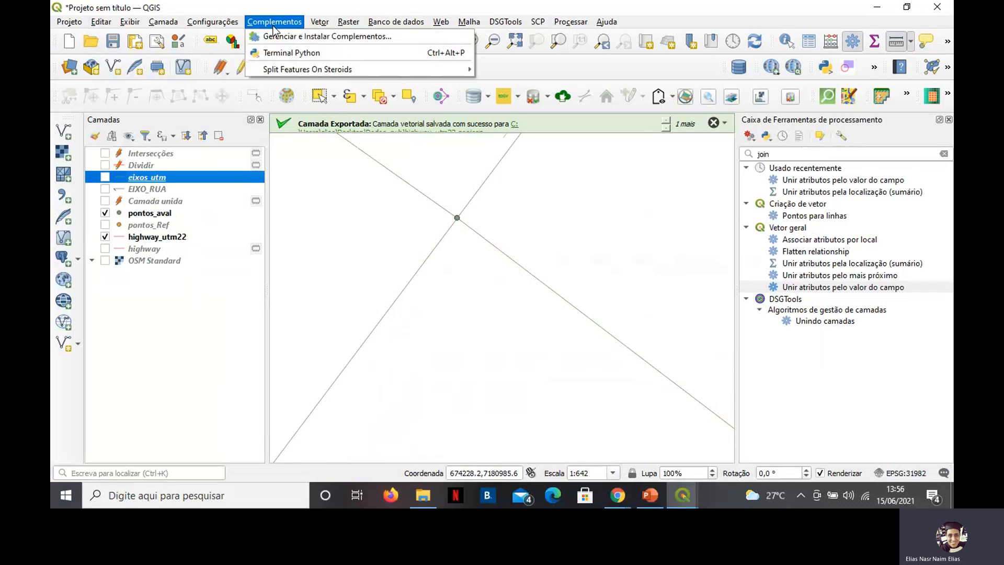
{"action": "mouse_move", "coordinate": [195, 23]}
{"action": "mouse_move", "coordinate": [275, 21]}
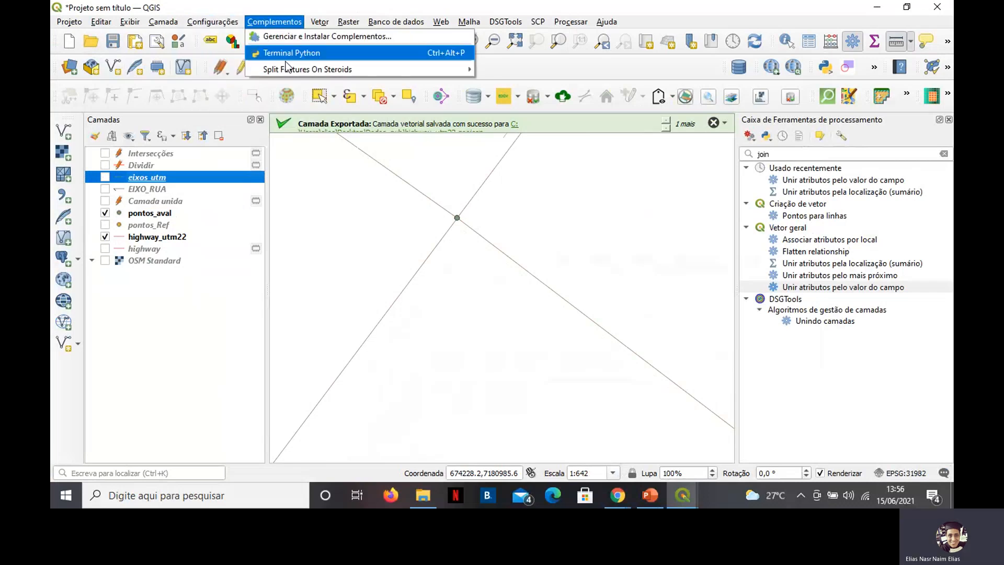
{"action": "left_click", "coordinate": [313, 52]}
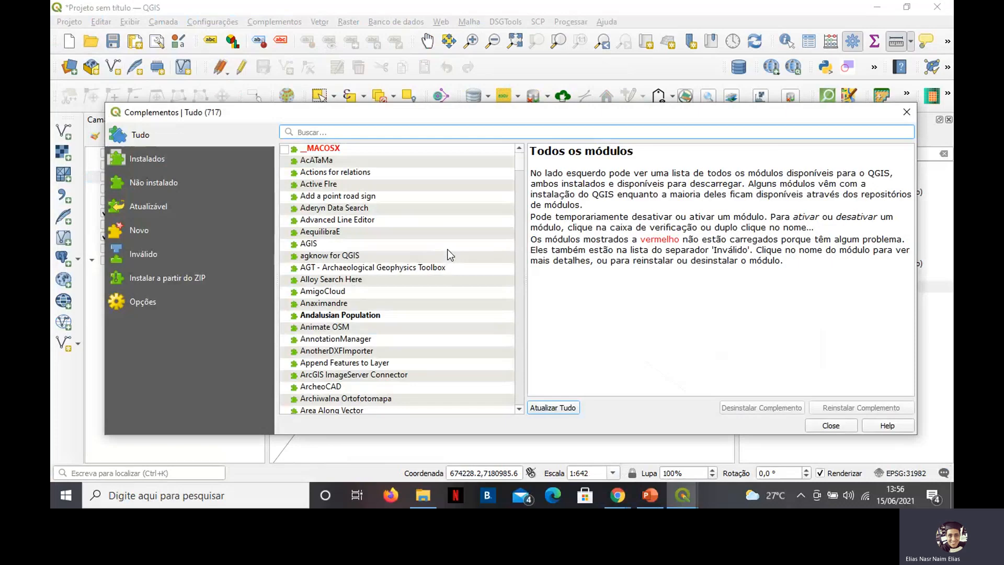
{"action": "type", "text": "ds"}
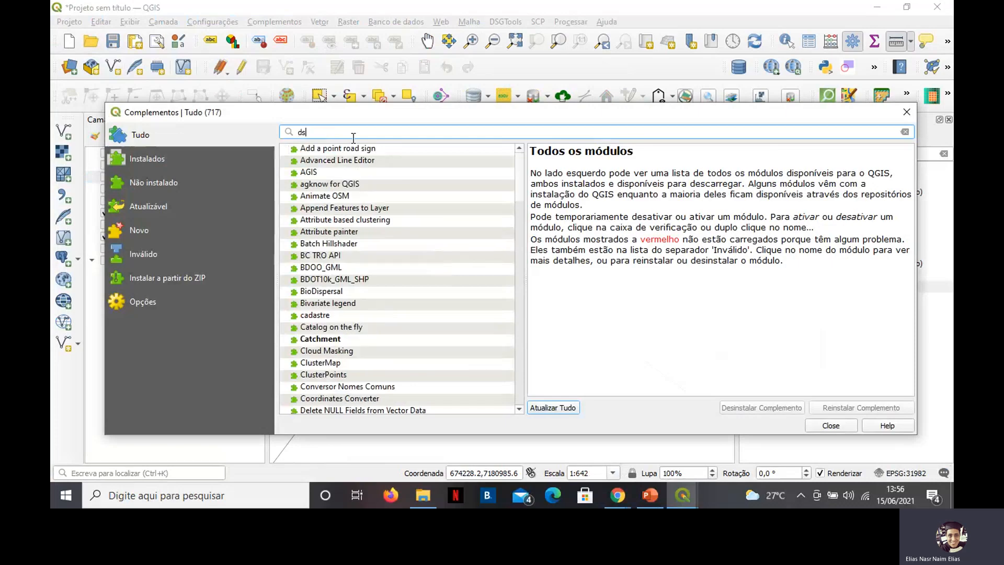
{"action": "type", "text": "gtoo"}
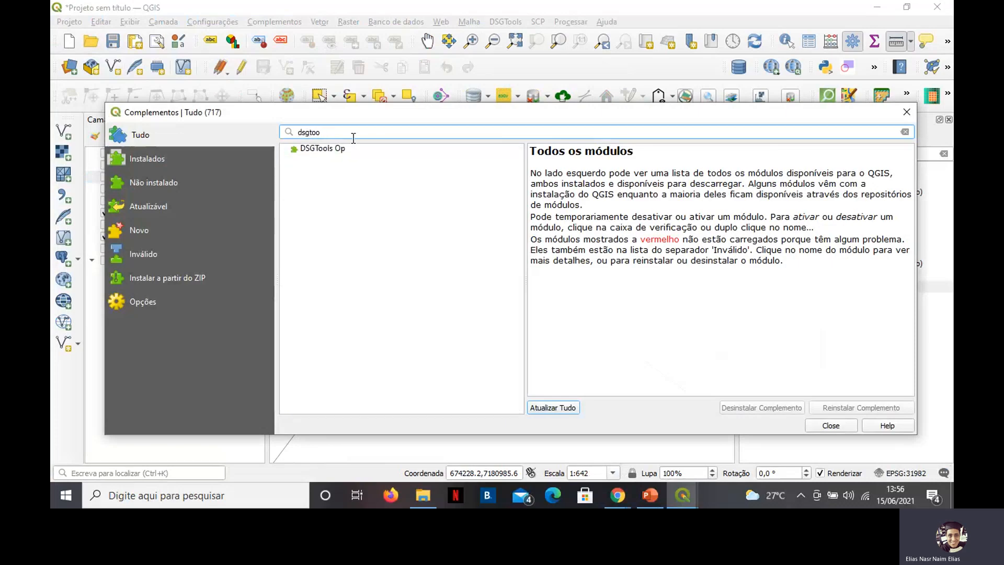
{"action": "type", "text": "l"}
{"action": "left_click", "coordinate": [326, 150]}
Replace the plugin search with "DSG", review the DSG Tools plugin details and close the plugin manager.
{"action": "key", "text": "BackSpace"}
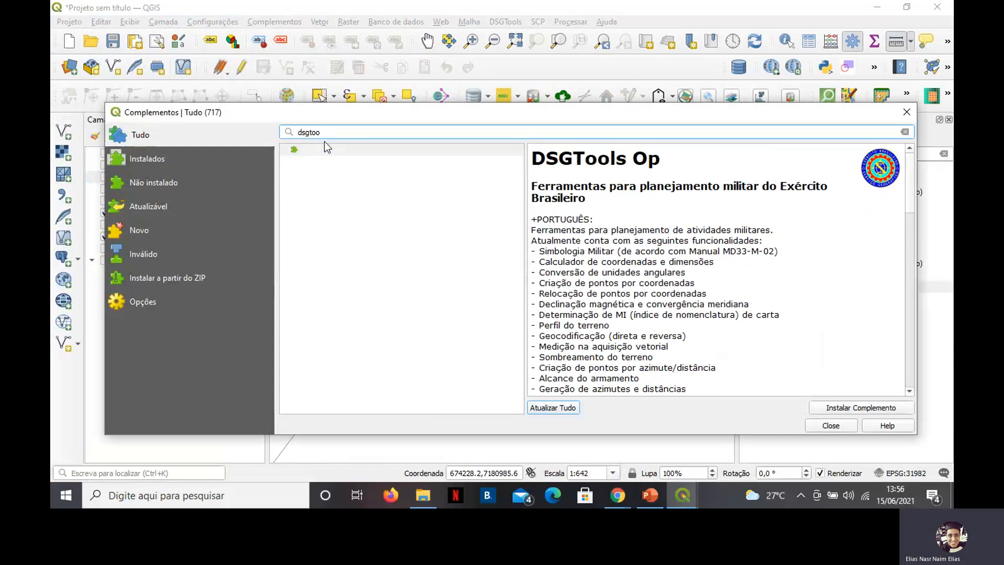
{"action": "key", "text": "BackSpace"}
{"action": "key", "text": "BackSpace"}
{"action": "key", "text": "BackSpace"}
{"action": "key", "text": "BackSpace"}
{"action": "key", "text": "BackSpace"}
{"action": "key", "text": "BackSpace"}
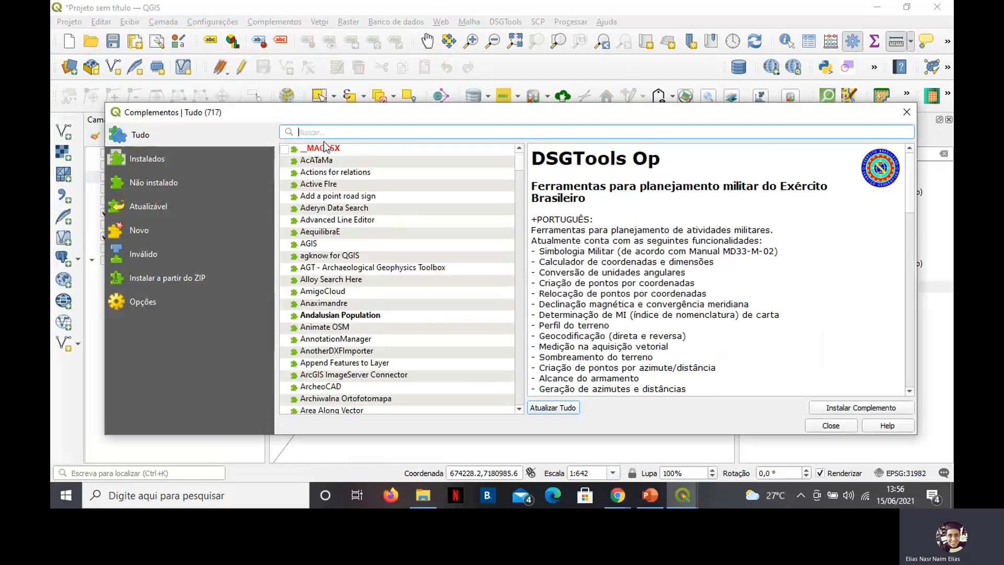
{"action": "key", "text": "Caps_Lock"}
{"action": "type", "text": "DSG"}
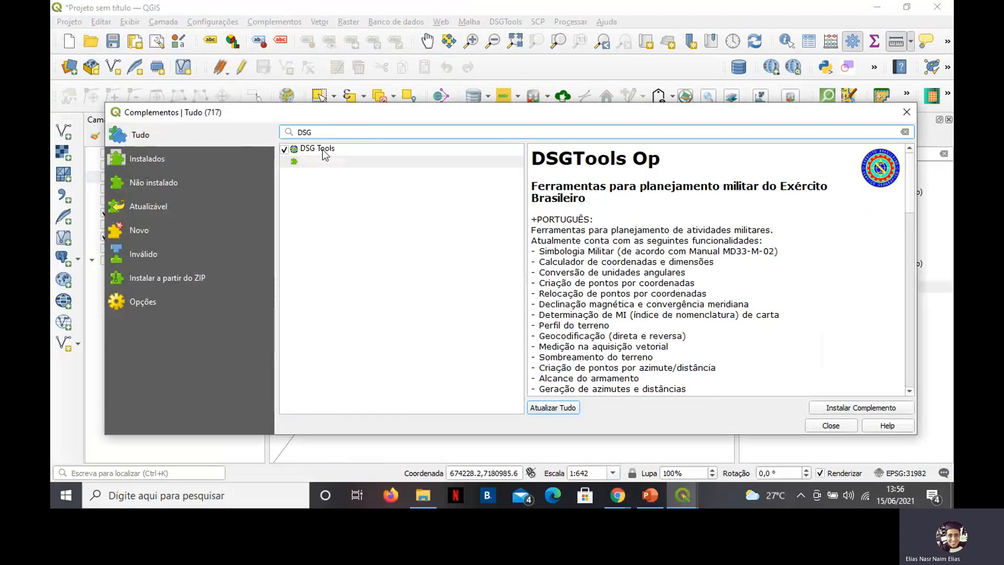
{"action": "left_click", "coordinate": [320, 151]}
{"action": "scroll", "coordinate": [687, 254], "scroll_direction": "down", "scroll_amount": 10}
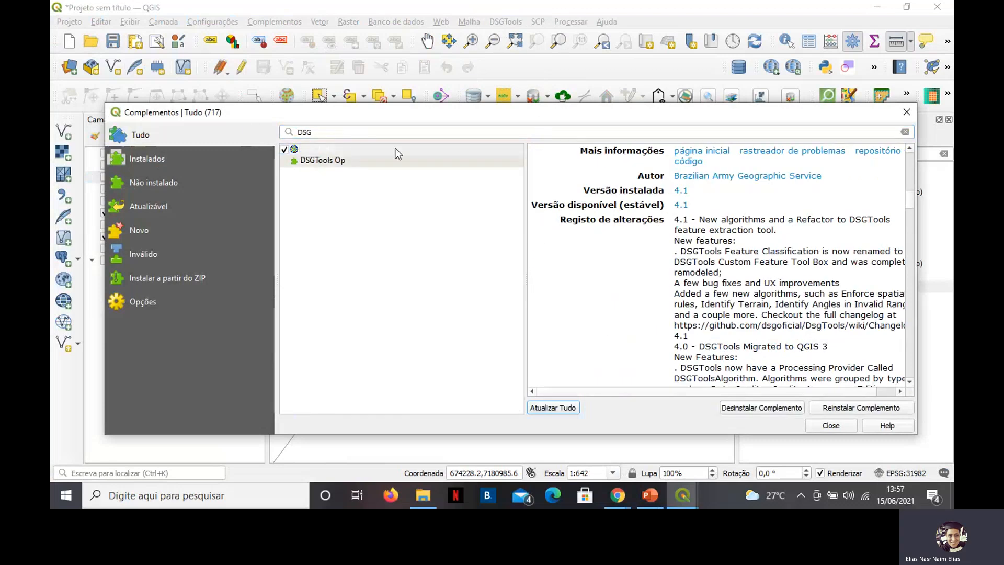
{"action": "left_click", "coordinate": [832, 427]}
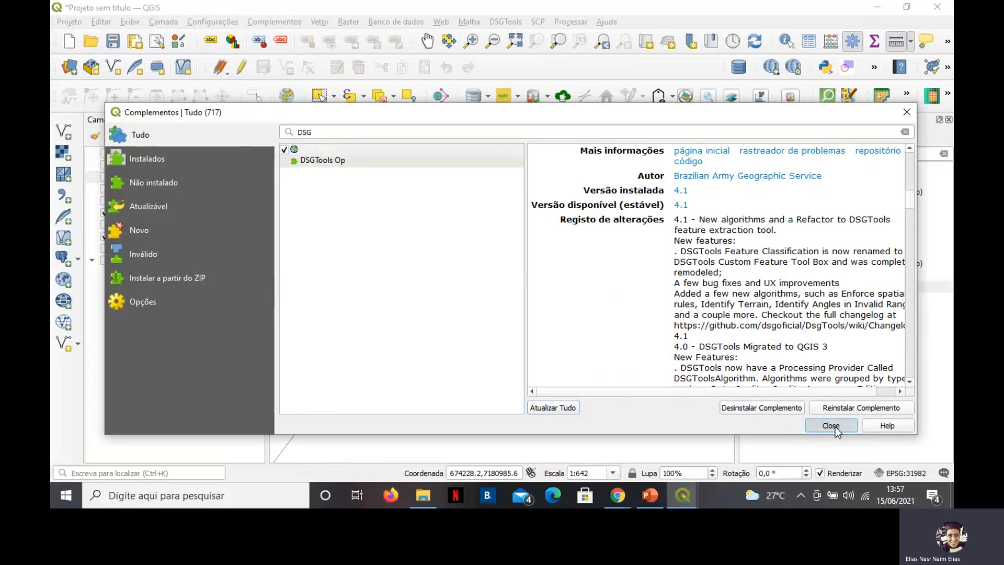
{"action": "left_click", "coordinate": [908, 113]}
Load the BDGEx 1:100.000 topographic chart and check its coverage around the street network.
{"action": "left_click", "coordinate": [504, 20]}
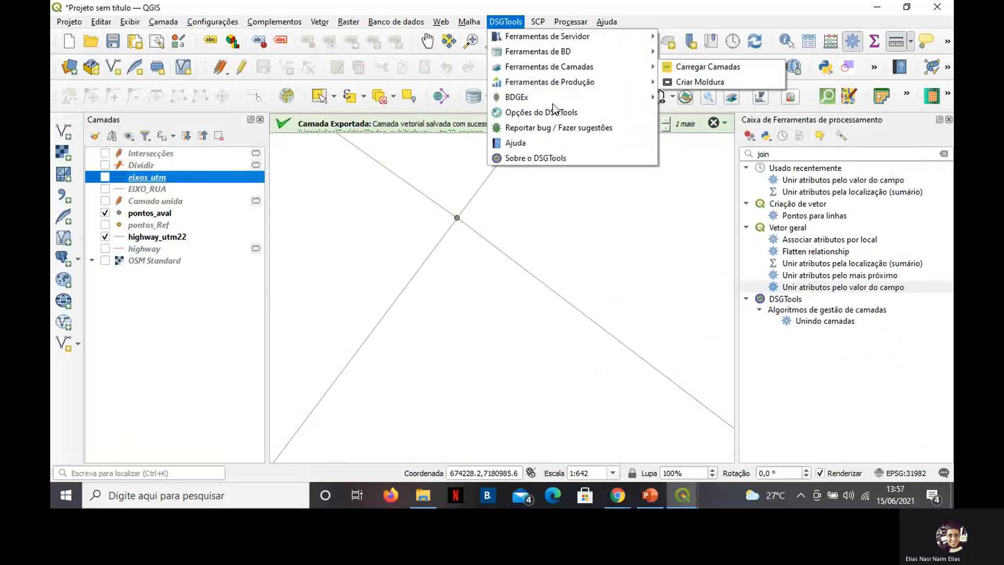
{"action": "mouse_move", "coordinate": [554, 99]}
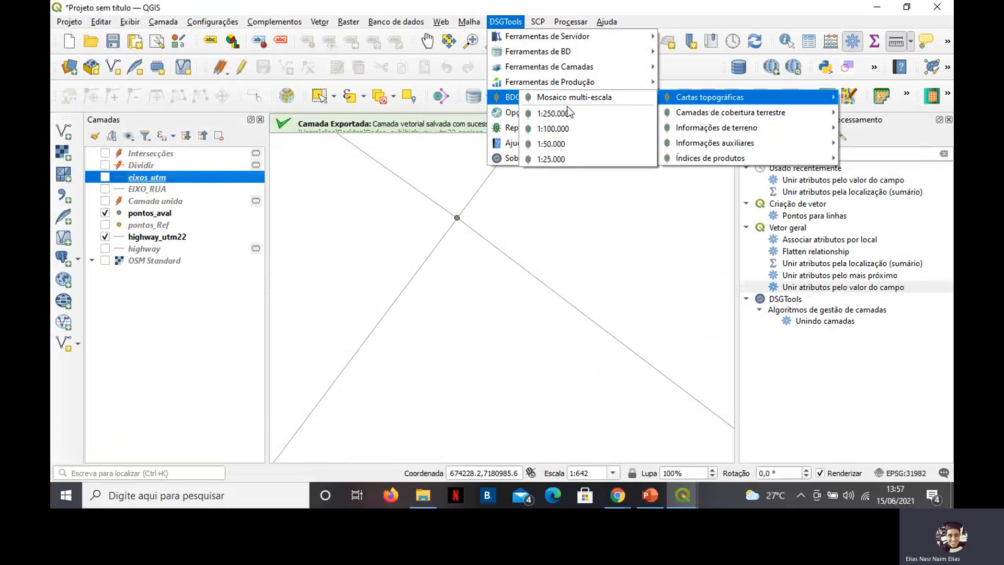
{"action": "mouse_move", "coordinate": [691, 100]}
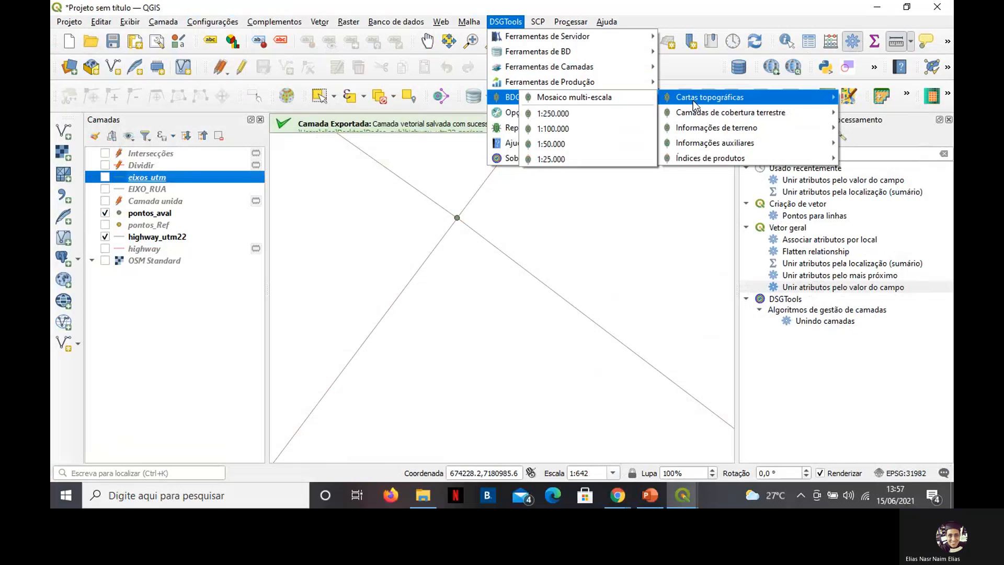
{"action": "left_click", "coordinate": [566, 128]}
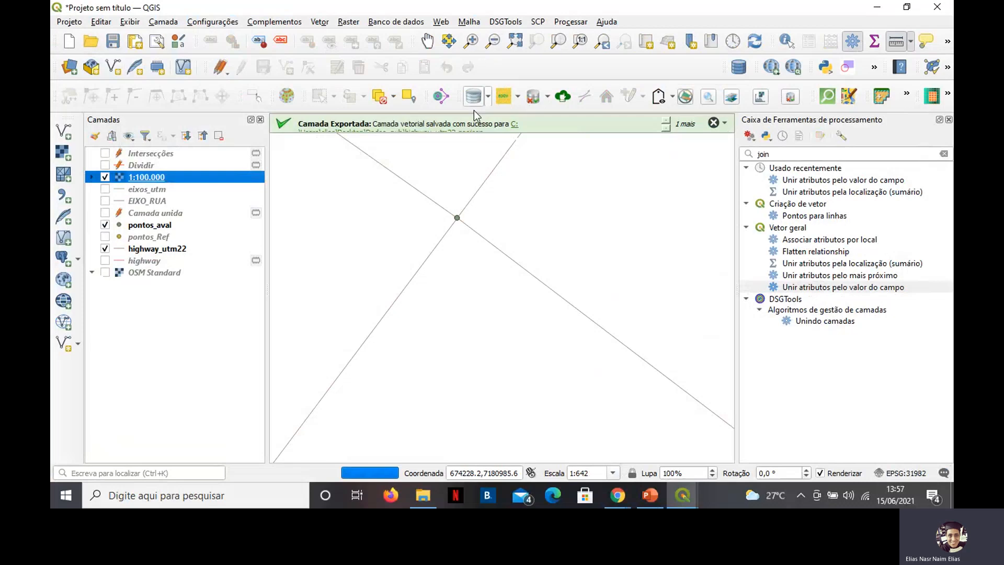
{"action": "scroll", "coordinate": [460, 178], "scroll_direction": "down", "scroll_amount": 6}
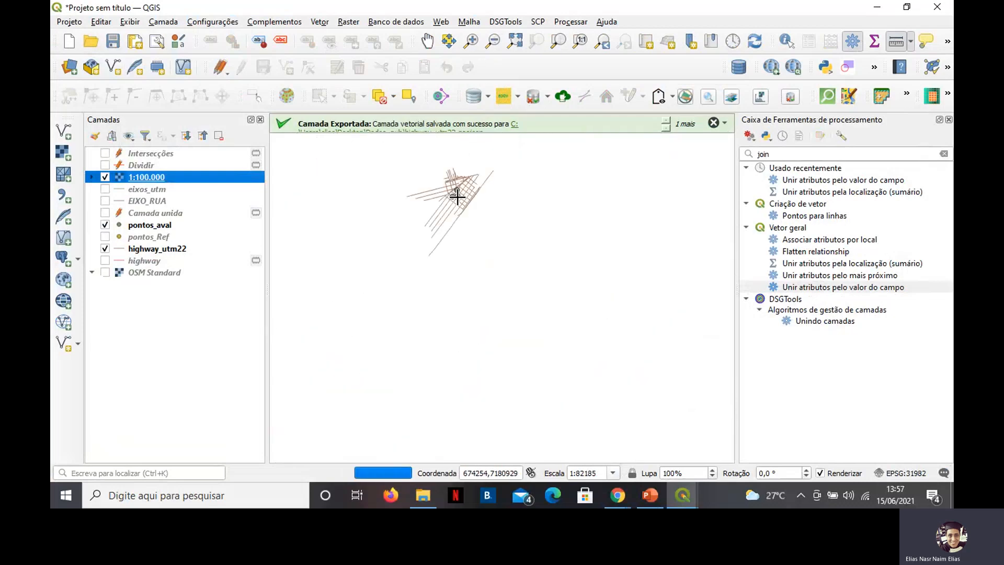
{"action": "scroll", "coordinate": [457, 198], "scroll_direction": "down", "scroll_amount": 5}
{"action": "scroll", "coordinate": [458, 197], "scroll_direction": "up", "scroll_amount": 2}
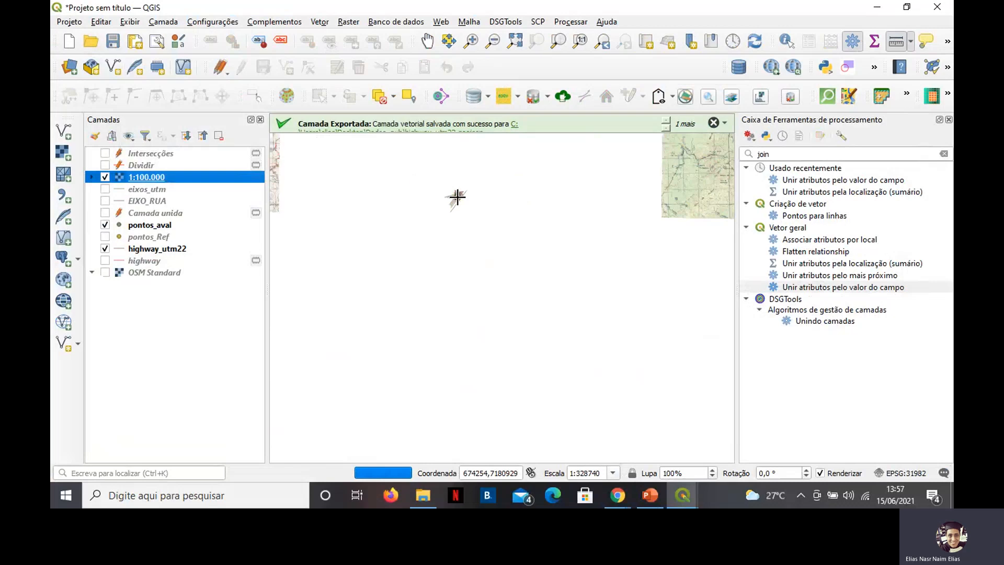
{"action": "left_click_drag", "start_coordinate": [458, 197], "coordinate": [460, 274]}
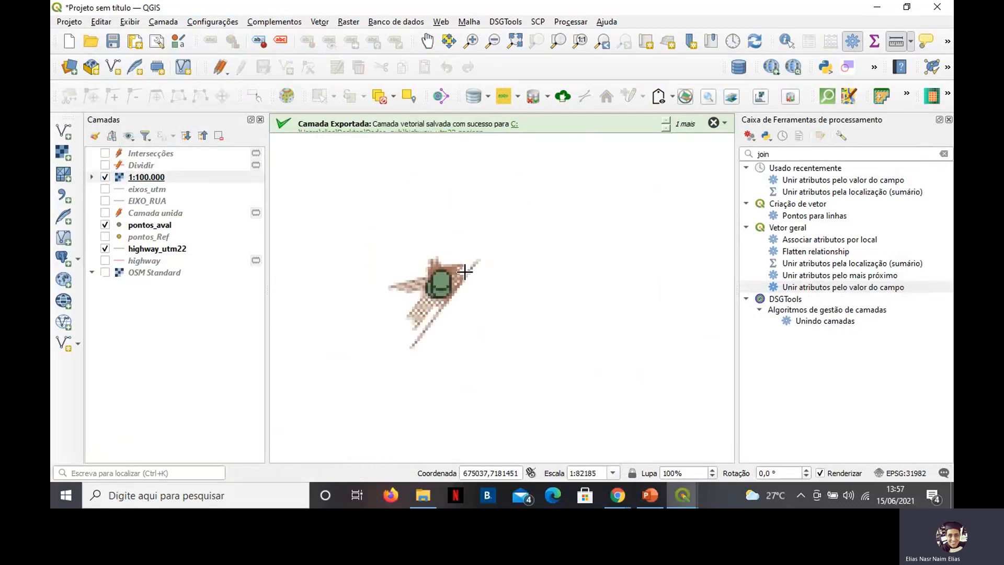
{"action": "scroll", "coordinate": [460, 274], "scroll_direction": "up", "scroll_amount": 3}
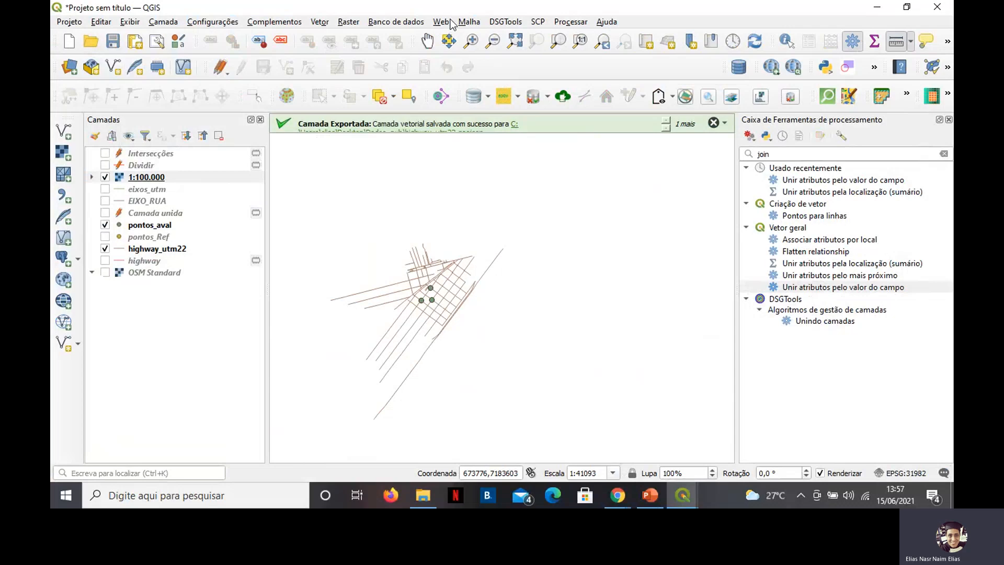
Load the BDGEx 1:50.000 topographic chart over the street network area.
{"action": "left_click", "coordinate": [505, 21]}
{"action": "mouse_move", "coordinate": [594, 99]}
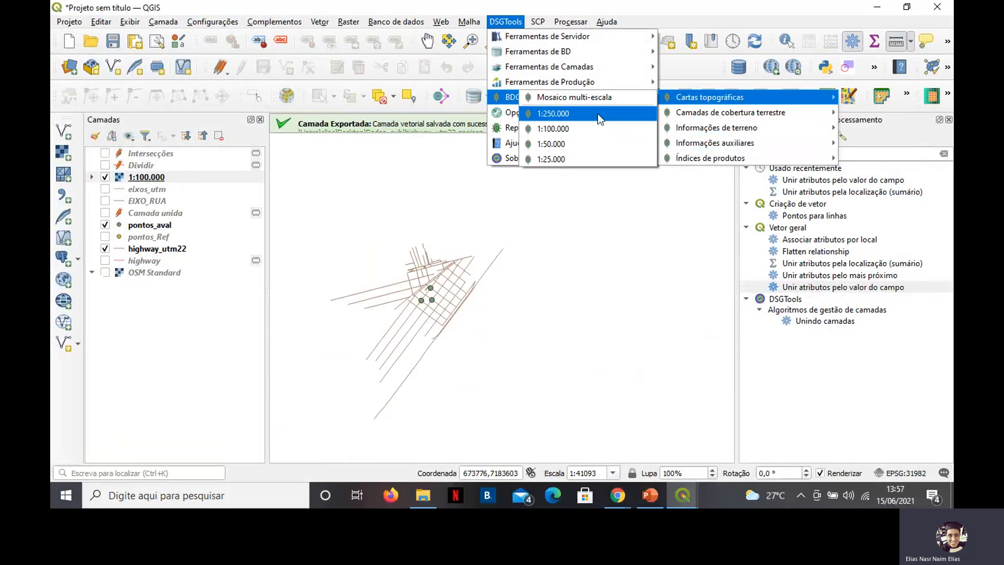
{"action": "left_click", "coordinate": [627, 143]}
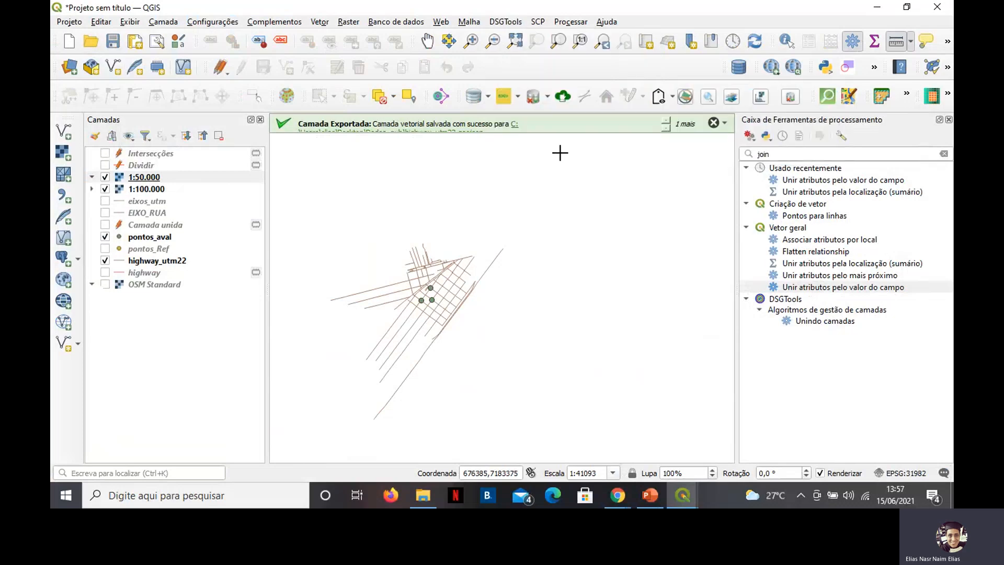
{"action": "scroll", "coordinate": [442, 272], "scroll_direction": "down", "scroll_amount": 1}
{"action": "scroll", "coordinate": [442, 272], "scroll_direction": "up", "scroll_amount": 2}
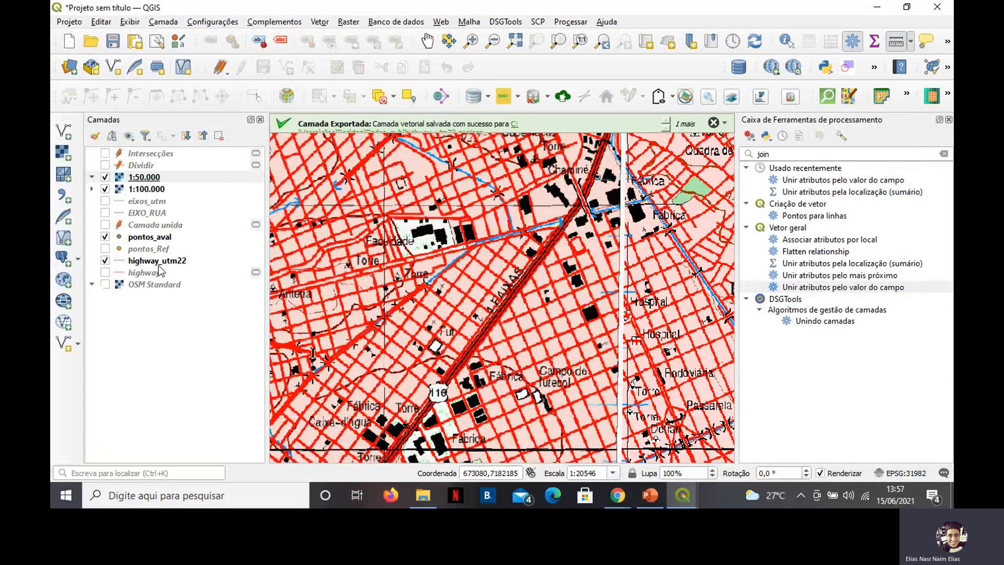
Move highway_utm22 above the 1:50.000 layer and style its line in violet-blue with a thickness of 0,66 mm.
{"action": "left_click_drag", "start_coordinate": [157, 262], "coordinate": [203, 174]}
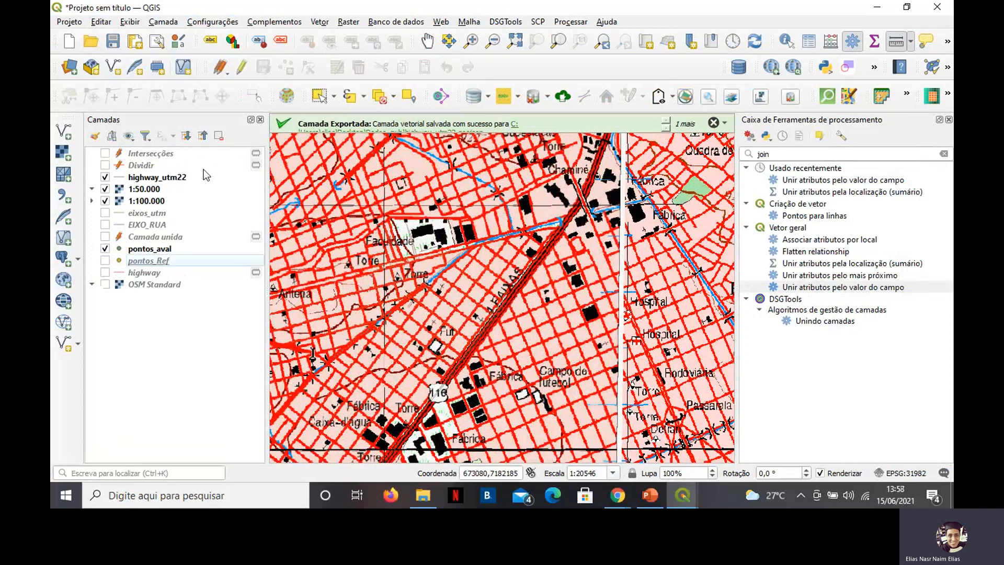
{"action": "double_click", "coordinate": [120, 180]}
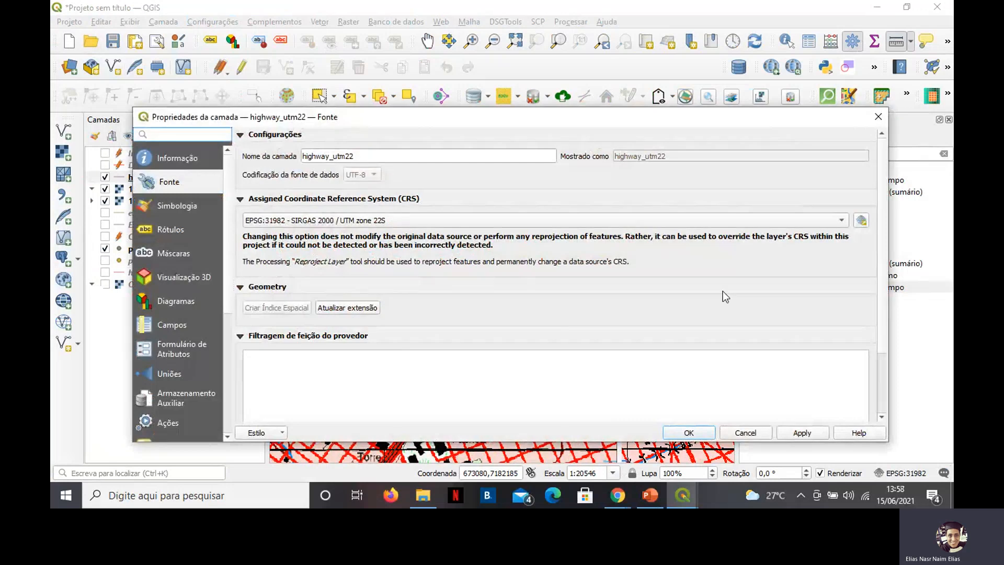
{"action": "left_click", "coordinate": [186, 203]}
{"action": "left_click", "coordinate": [867, 258]}
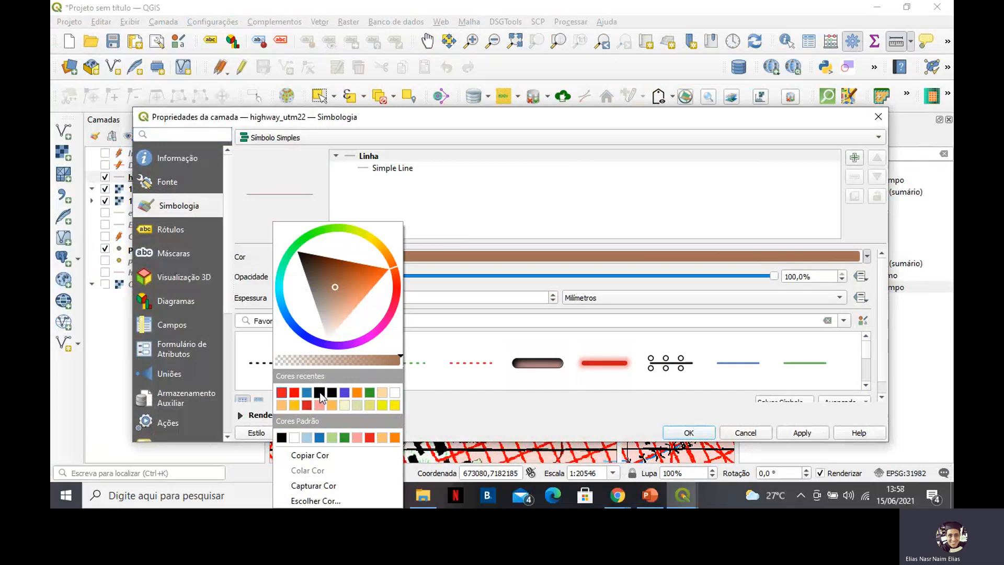
{"action": "left_click", "coordinate": [345, 393]}
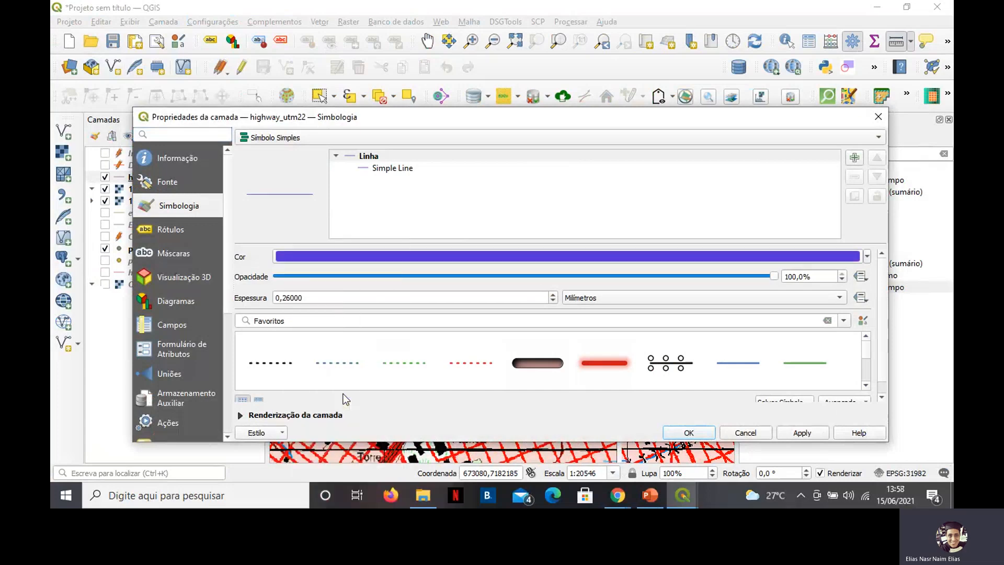
{"action": "left_click", "coordinate": [553, 294]}
{"action": "left_click", "coordinate": [553, 295]}
{"action": "left_click", "coordinate": [801, 433]}
{"action": "left_click", "coordinate": [688, 433]}
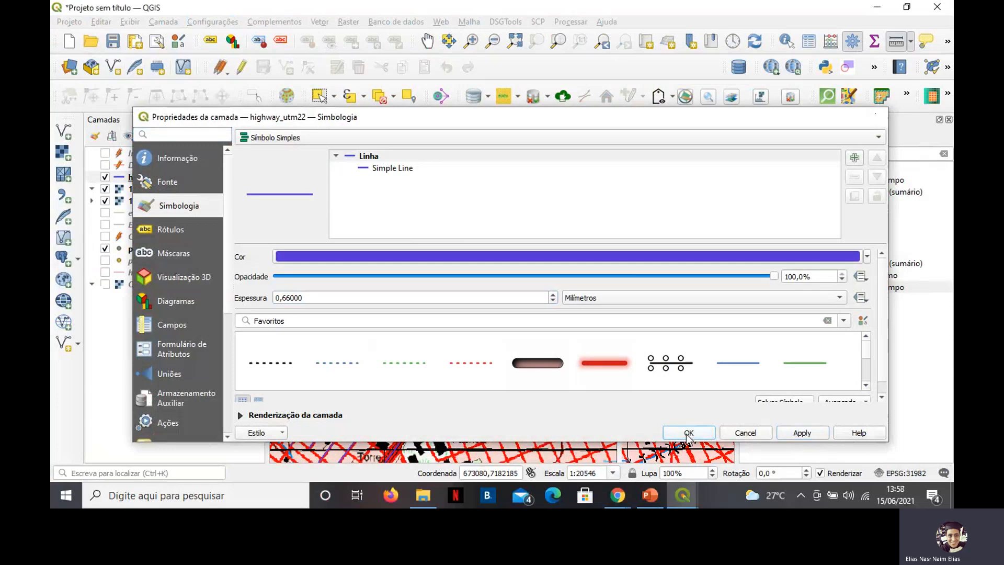
Examine how the highway_utm22 lines align with the streets and intersections of the 1:50.000 chart.
{"action": "scroll", "coordinate": [462, 291], "scroll_direction": "up", "scroll_amount": 4}
{"action": "scroll", "coordinate": [462, 291], "scroll_direction": "down", "scroll_amount": 1}
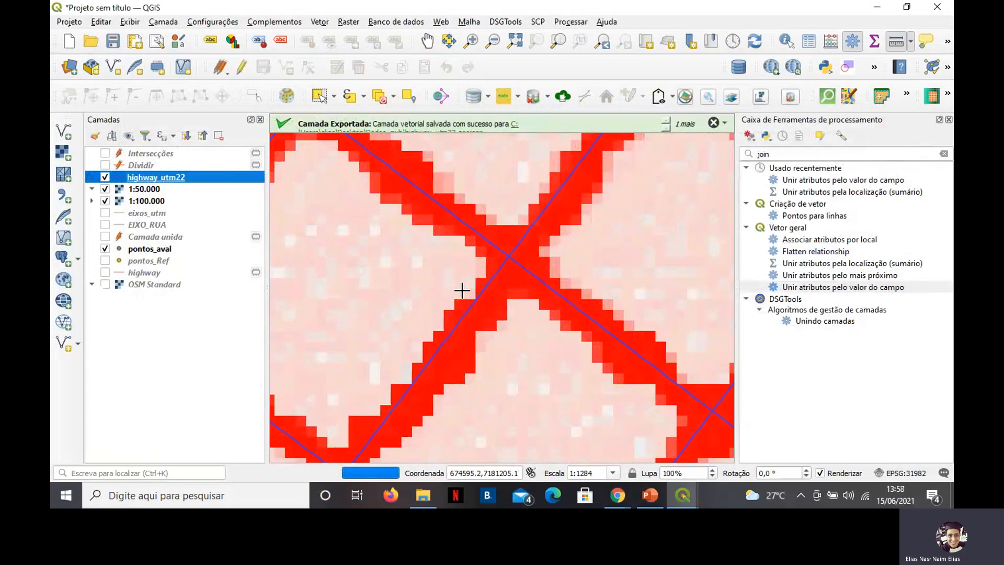
{"action": "scroll", "coordinate": [464, 290], "scroll_direction": "up", "scroll_amount": 1}
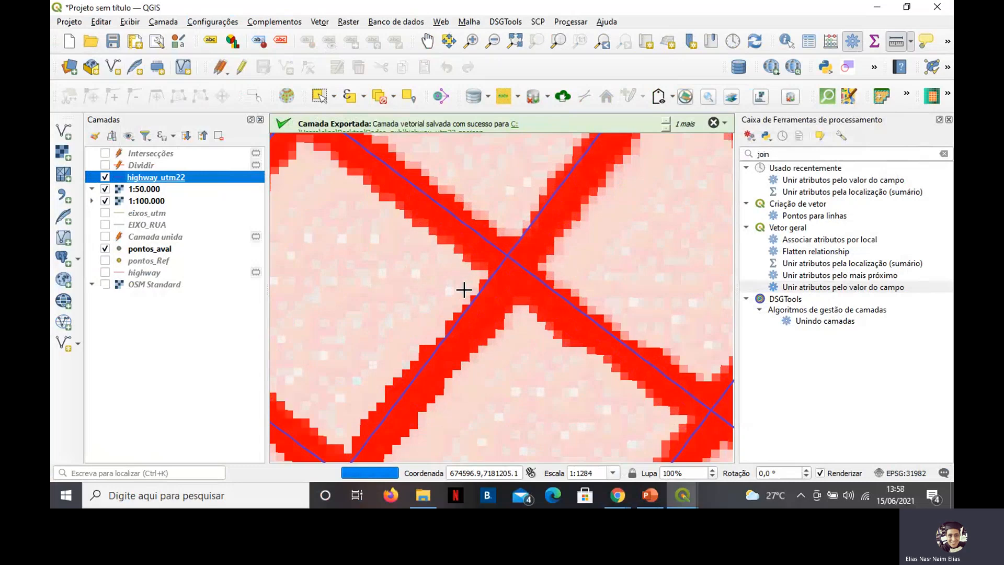
{"action": "scroll", "coordinate": [464, 289], "scroll_direction": "down", "scroll_amount": 2}
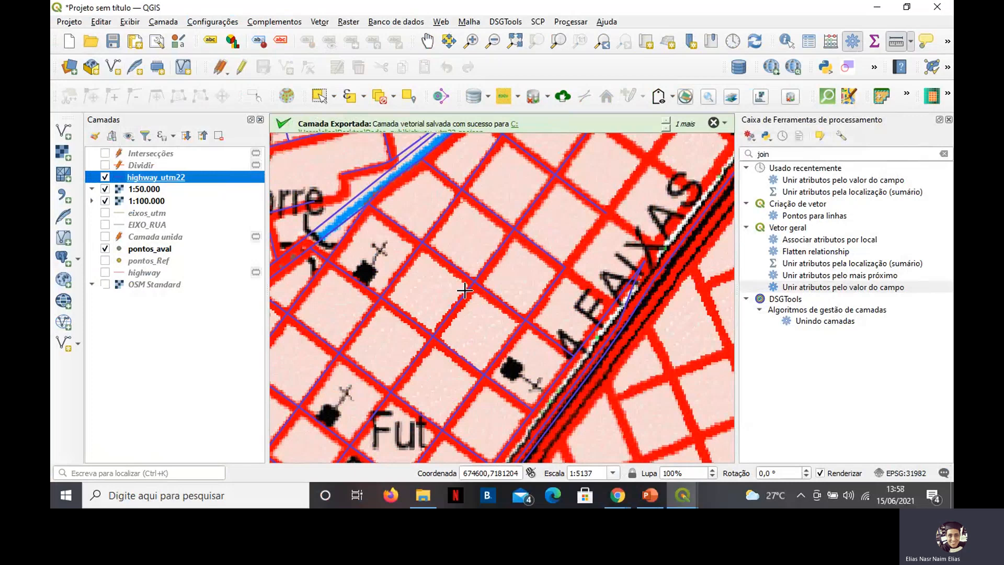
{"action": "scroll", "coordinate": [465, 290], "scroll_direction": "up", "scroll_amount": 1}
{"action": "scroll", "coordinate": [465, 290], "scroll_direction": "down", "scroll_amount": 1}
{"action": "scroll", "coordinate": [449, 299], "scroll_direction": "up", "scroll_amount": 1}
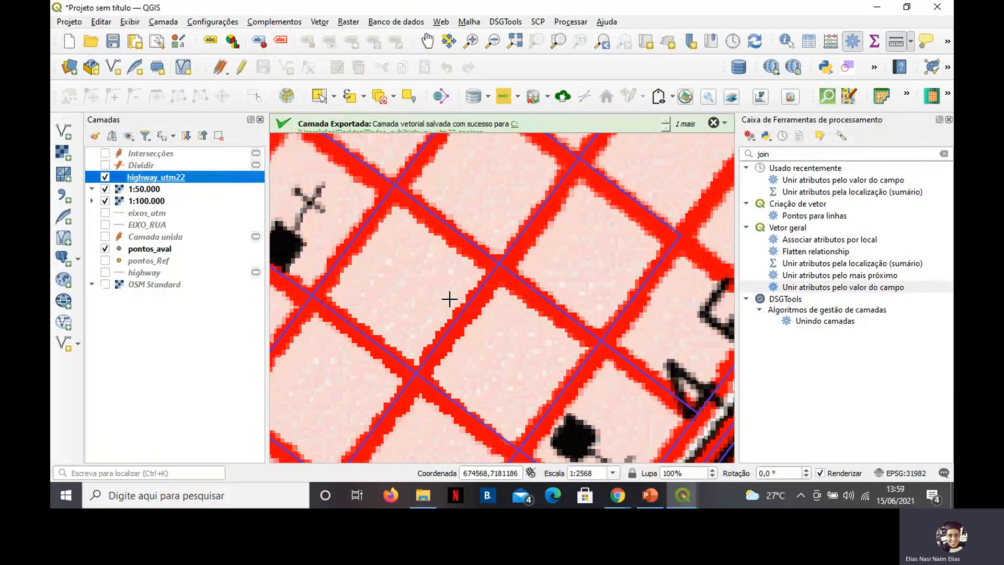
{"action": "left_click_drag", "start_coordinate": [399, 213], "coordinate": [524, 279]}
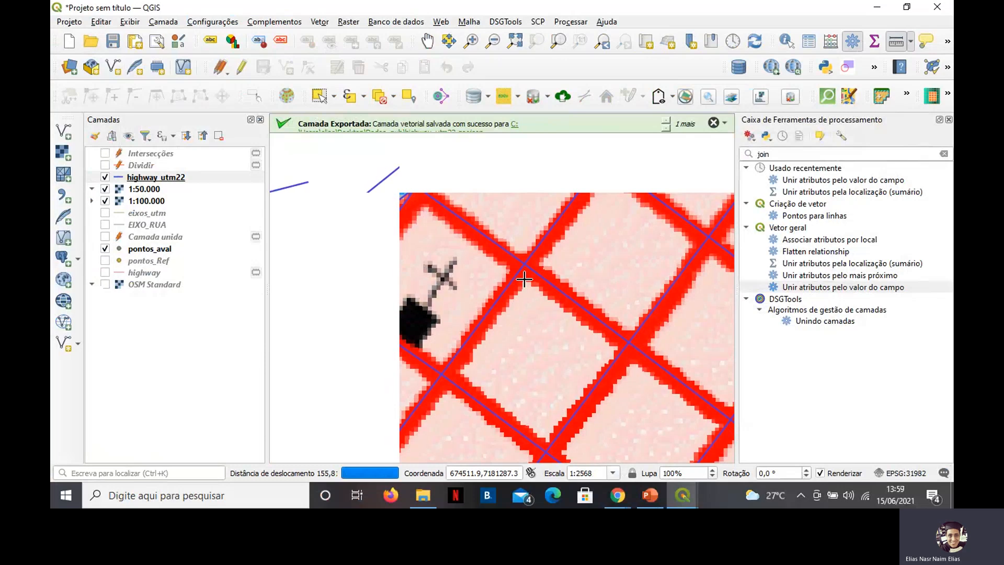
{"action": "scroll", "coordinate": [523, 280], "scroll_direction": "up", "scroll_amount": 1}
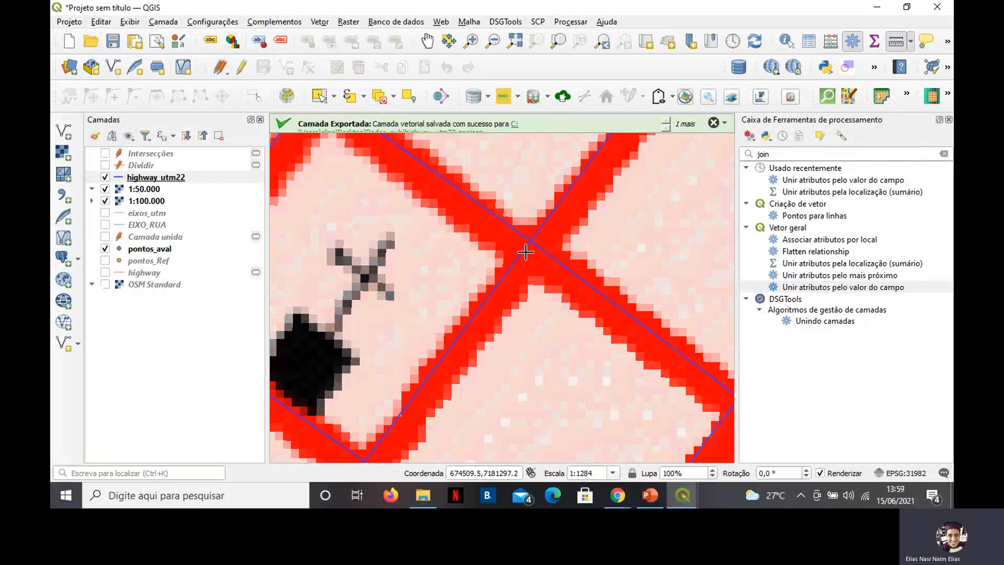
{"action": "scroll", "coordinate": [529, 242], "scroll_direction": "up", "scroll_amount": 1}
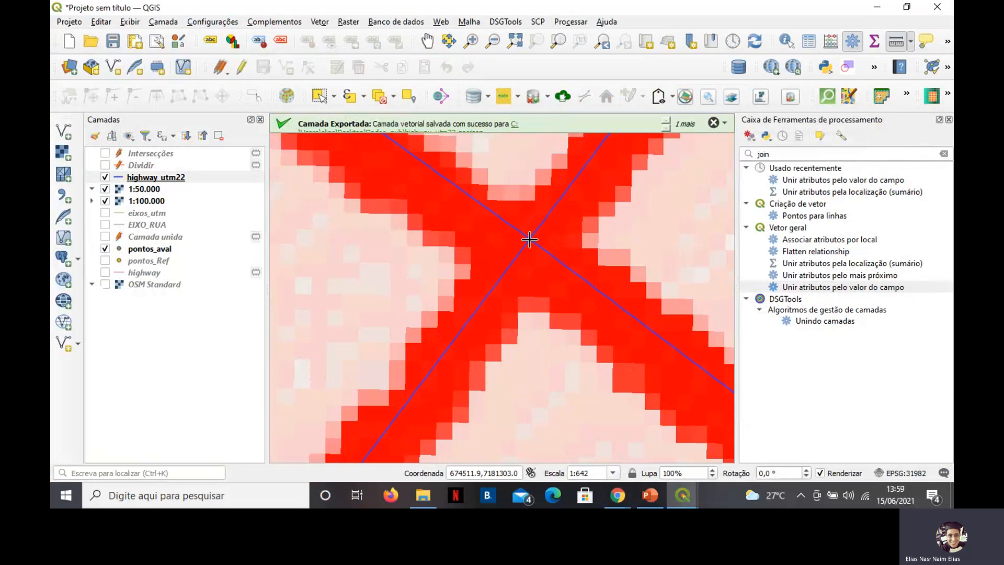
{"action": "scroll", "coordinate": [530, 239], "scroll_direction": "down", "scroll_amount": 2}
{"action": "scroll", "coordinate": [529, 239], "scroll_direction": "up", "scroll_amount": 2}
Hide the highway_utm22 layer and inspect the uncovered street intersection on the chart.
{"action": "left_click", "coordinate": [105, 177]}
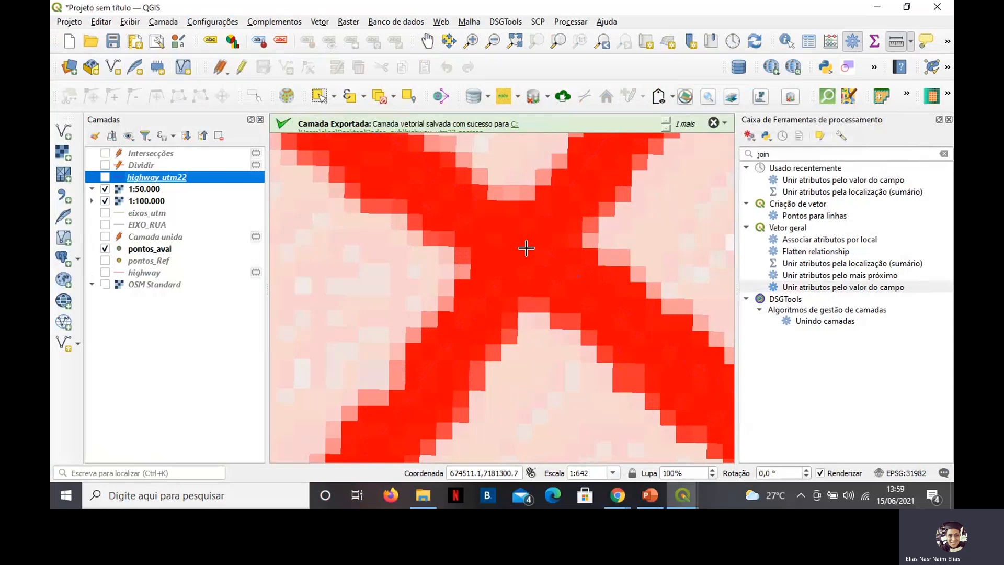
{"action": "scroll", "coordinate": [526, 248], "scroll_direction": "down", "scroll_amount": 2}
{"action": "scroll", "coordinate": [526, 249], "scroll_direction": "up", "scroll_amount": 2}
Show pontos_Ref, enable its editing and add a point with id 4 at the centre of the chart's street intersection.
{"action": "left_click", "coordinate": [154, 261]}
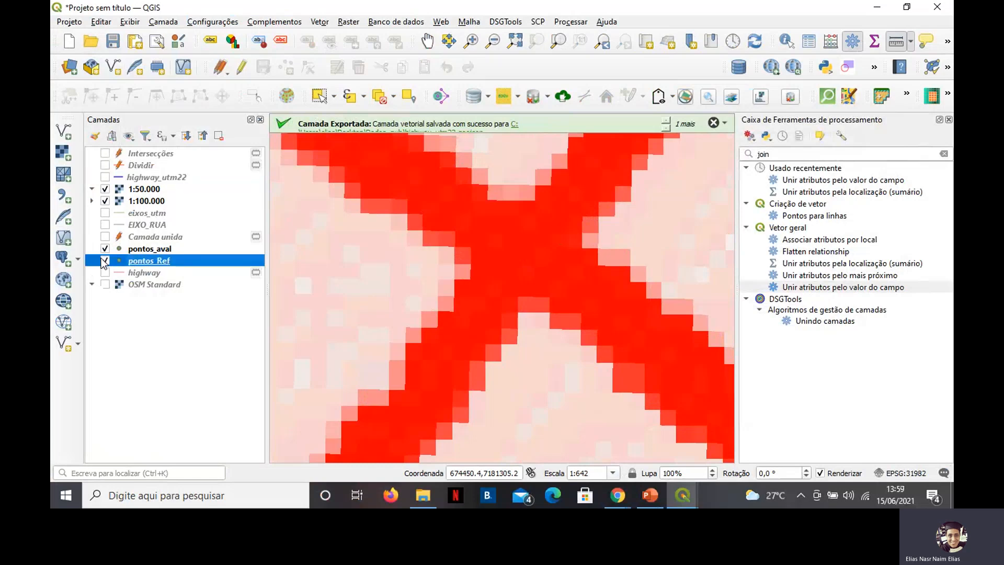
{"action": "left_click", "coordinate": [246, 70]}
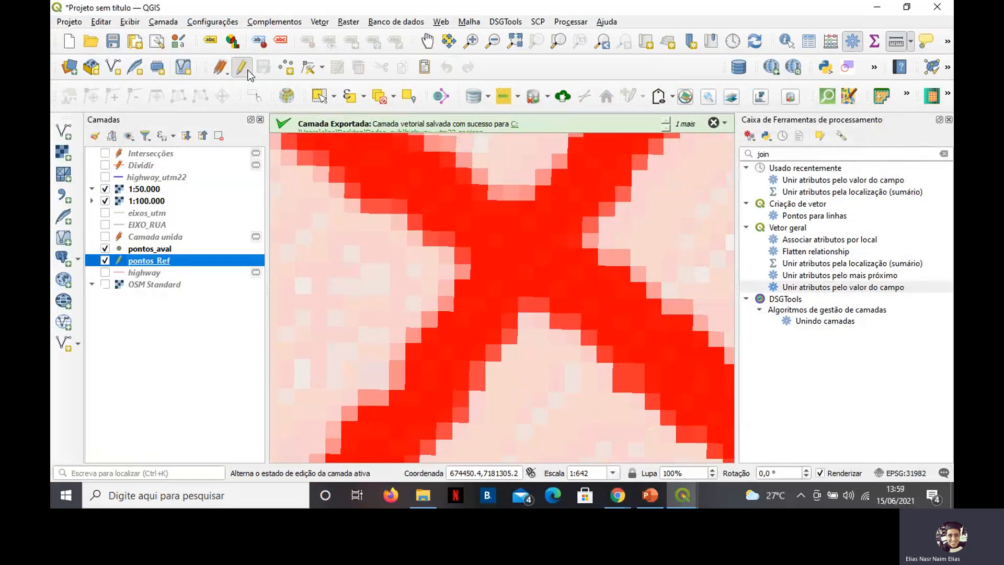
{"action": "left_click", "coordinate": [286, 67]}
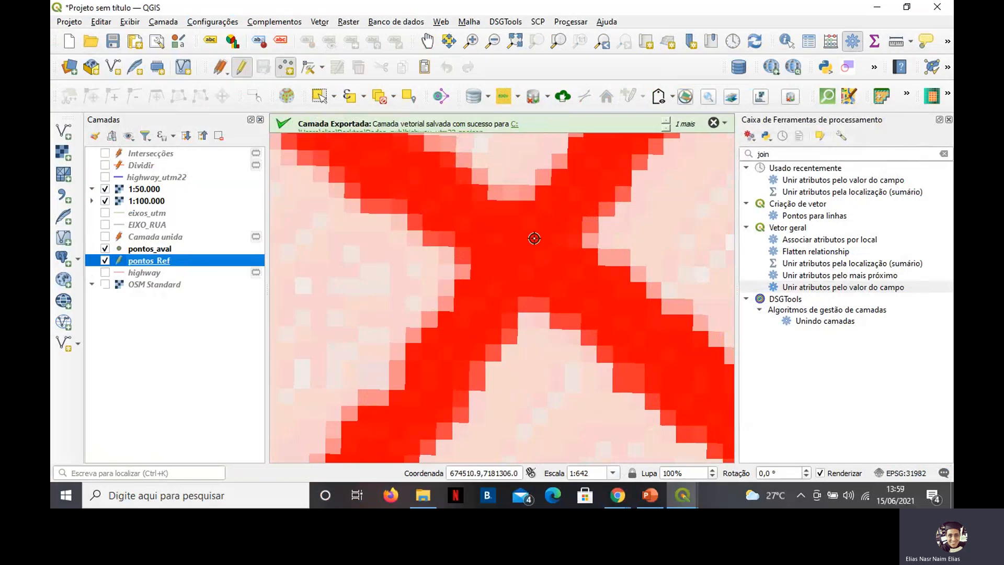
{"action": "left_click", "coordinate": [534, 247]}
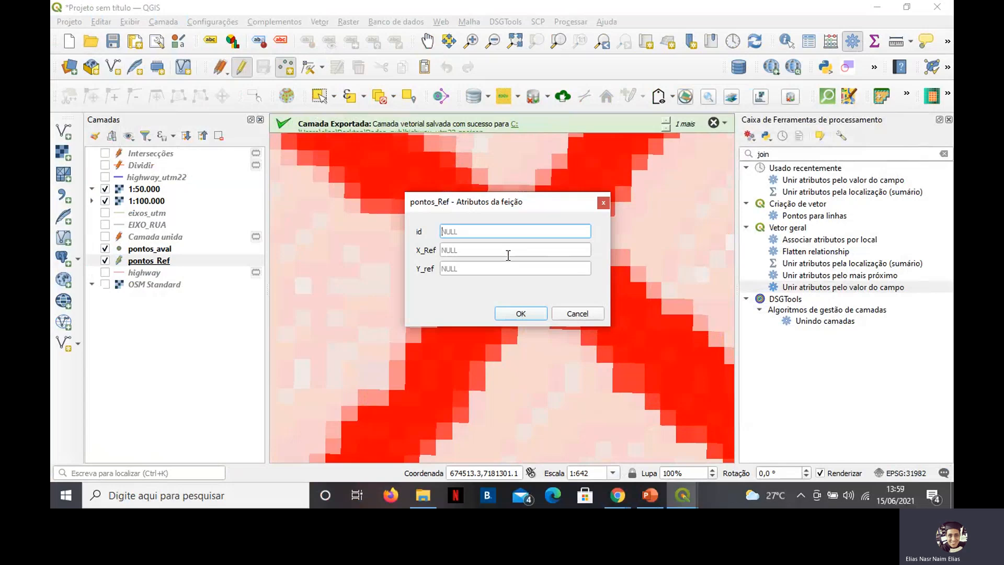
{"action": "type", "text": "4"}
{"action": "left_click", "coordinate": [521, 314]}
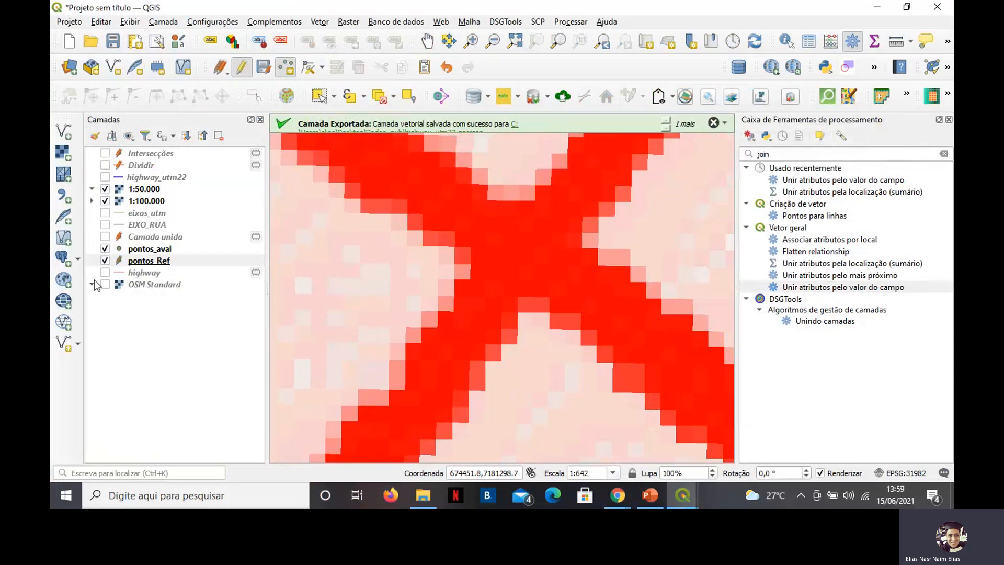
Move pontos_aval above highway_utm22 in the layer order and close the measurement dialog.
{"action": "left_click_drag", "start_coordinate": [151, 251], "coordinate": [199, 174]}
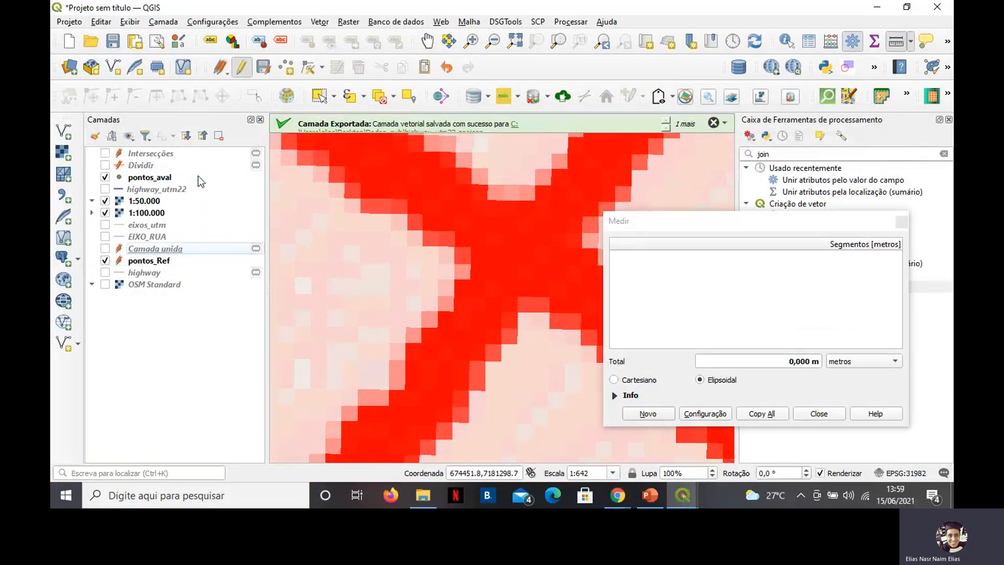
{"action": "left_click", "coordinate": [902, 221]}
{"action": "scroll", "coordinate": [561, 281], "scroll_direction": "down", "scroll_amount": 1}
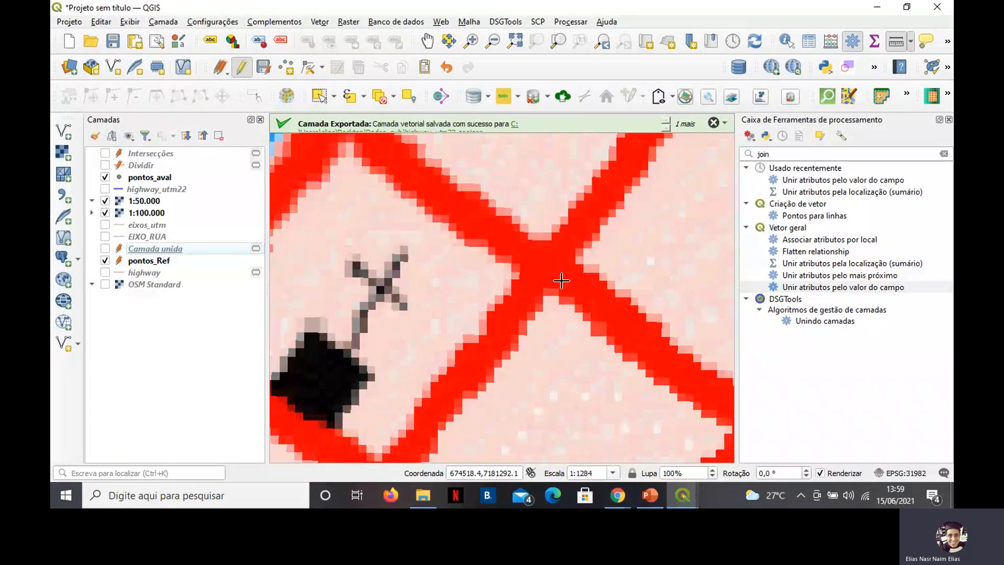
Review the pontos_aval attribute table and its existing ids, and close it.
{"action": "left_click", "coordinate": [149, 177]}
{"action": "right_click", "coordinate": [142, 178]}
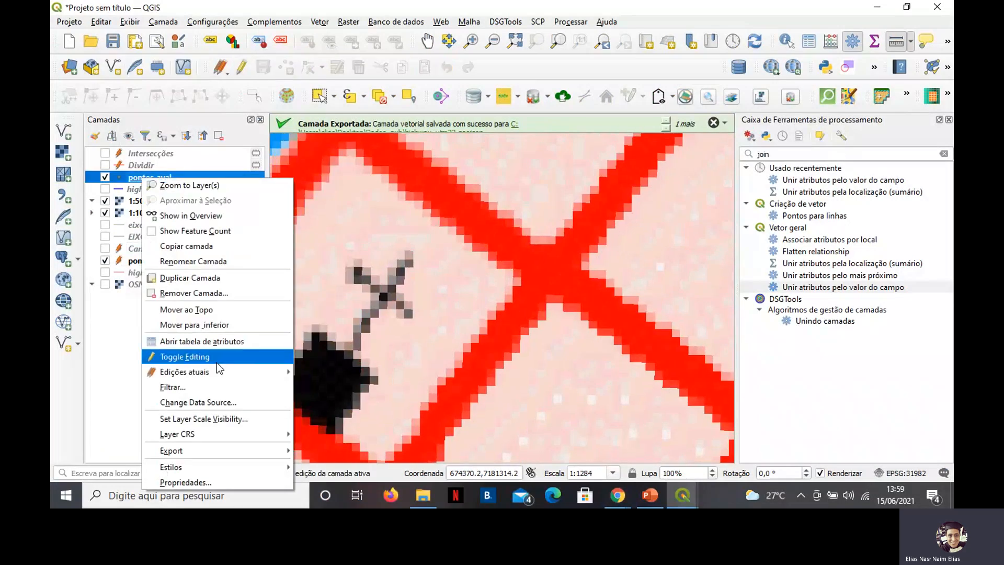
{"action": "left_click", "coordinate": [211, 339]}
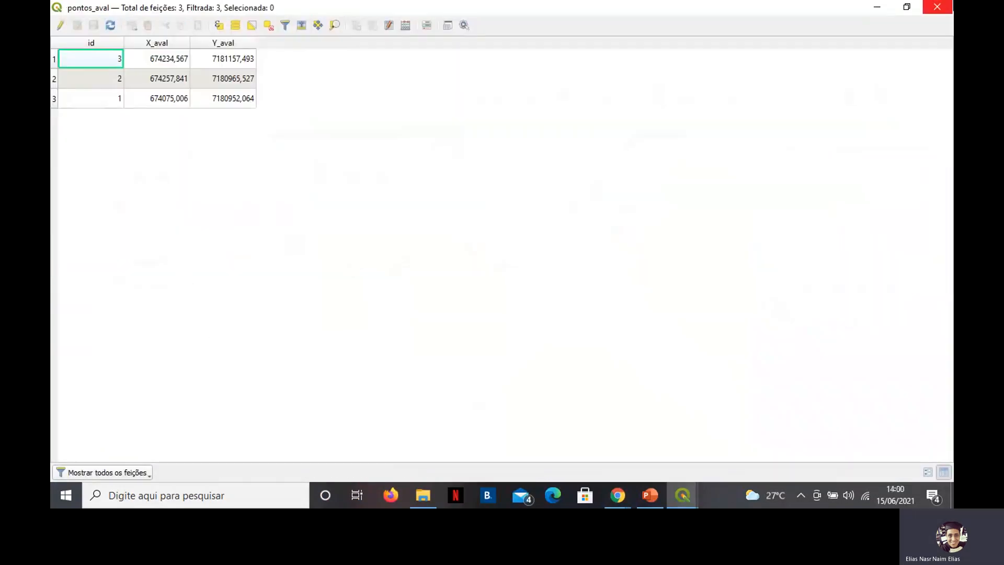
{"action": "left_click", "coordinate": [937, 7]}
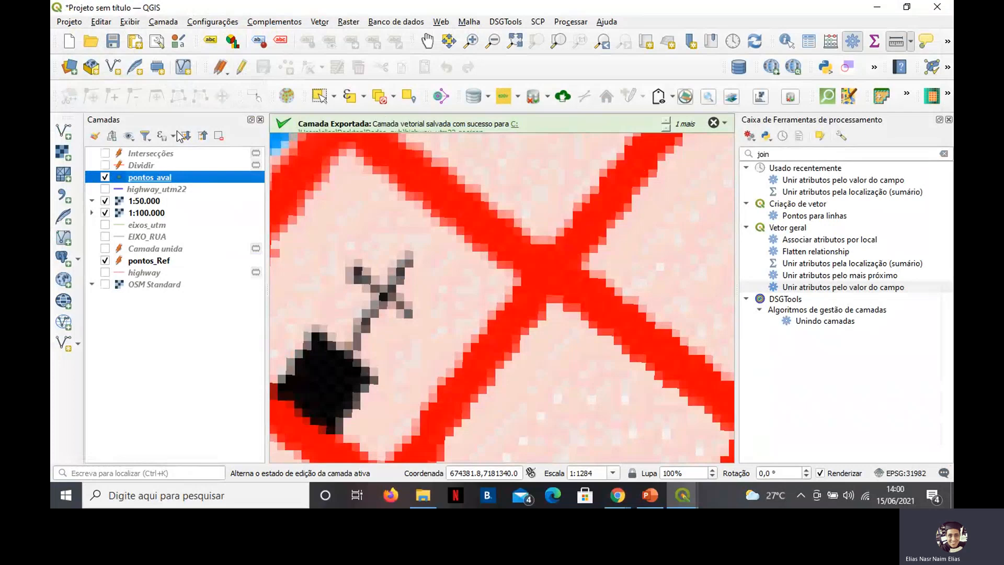
Enable editing on pontos_aval and add a point with id 1 at the centre of the chart's street intersection.
{"action": "left_click", "coordinate": [241, 67]}
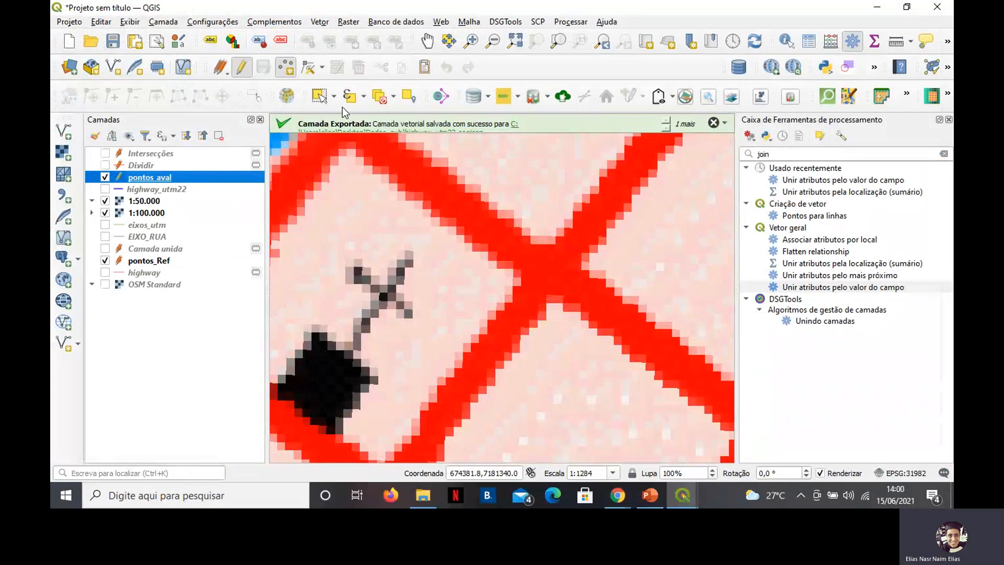
{"action": "left_click", "coordinate": [552, 270]}
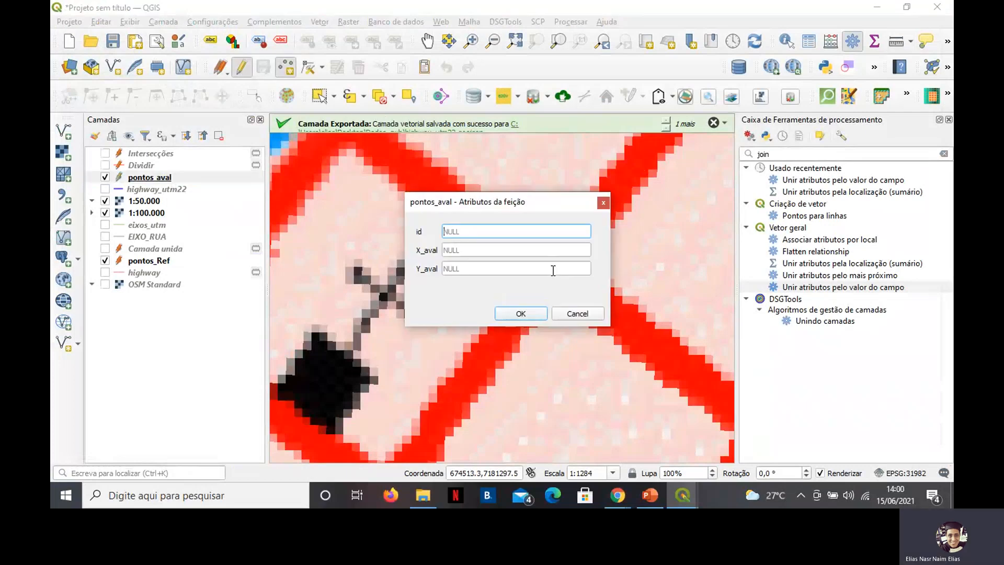
{"action": "type", "text": "1"}
{"action": "left_click", "coordinate": [506, 318]}
{"action": "scroll", "coordinate": [549, 273], "scroll_direction": "up", "scroll_amount": 1}
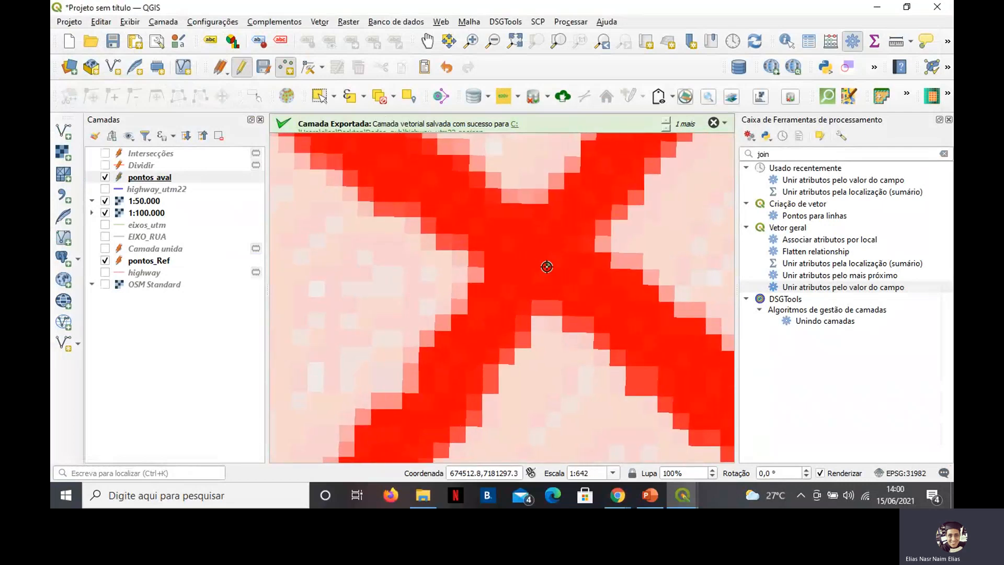
Move the new pontos_aval point slightly northwest within the street intersection using the vertex tool.
{"action": "left_click", "coordinate": [148, 179]}
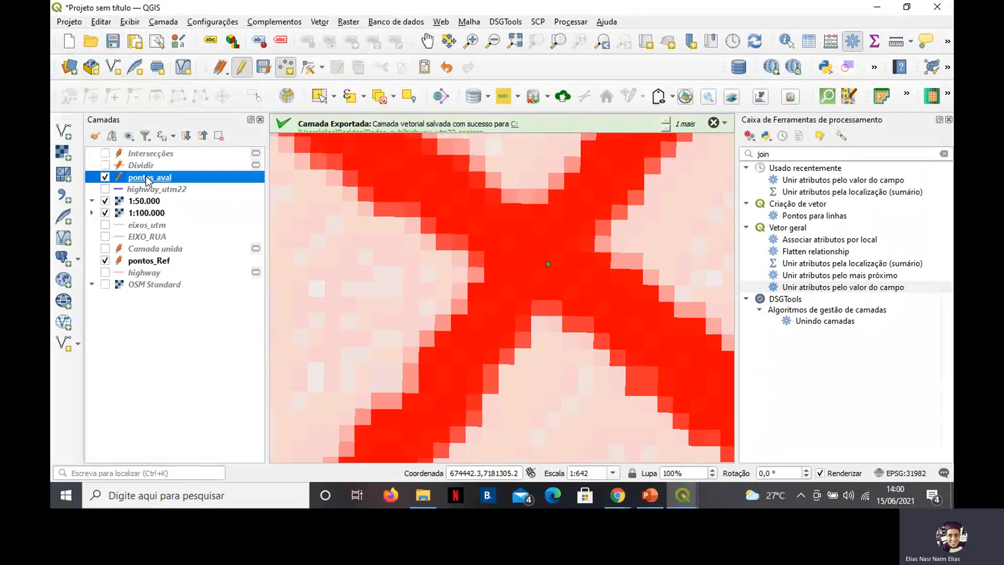
{"action": "left_click", "coordinate": [312, 72]}
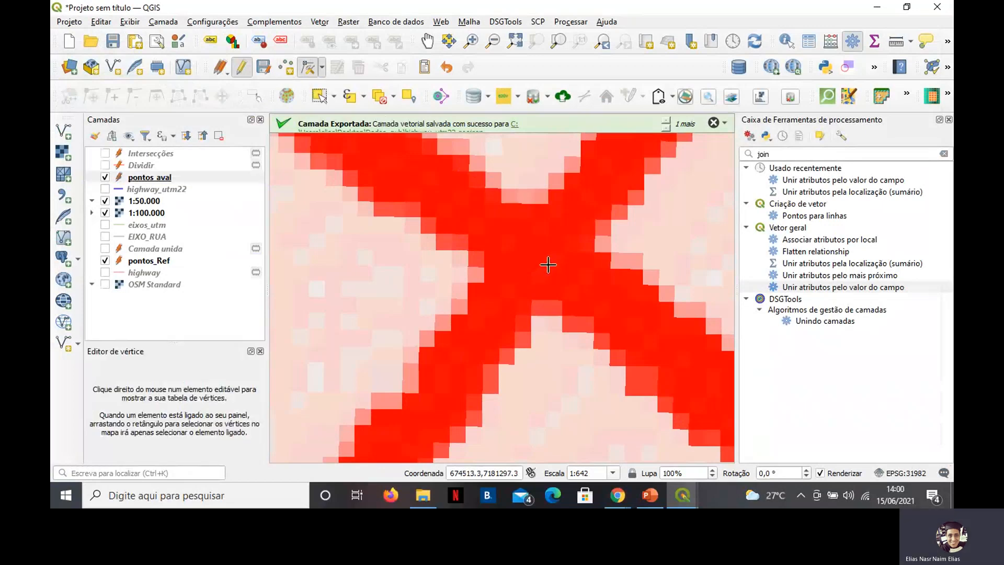
{"action": "left_click", "coordinate": [539, 255]}
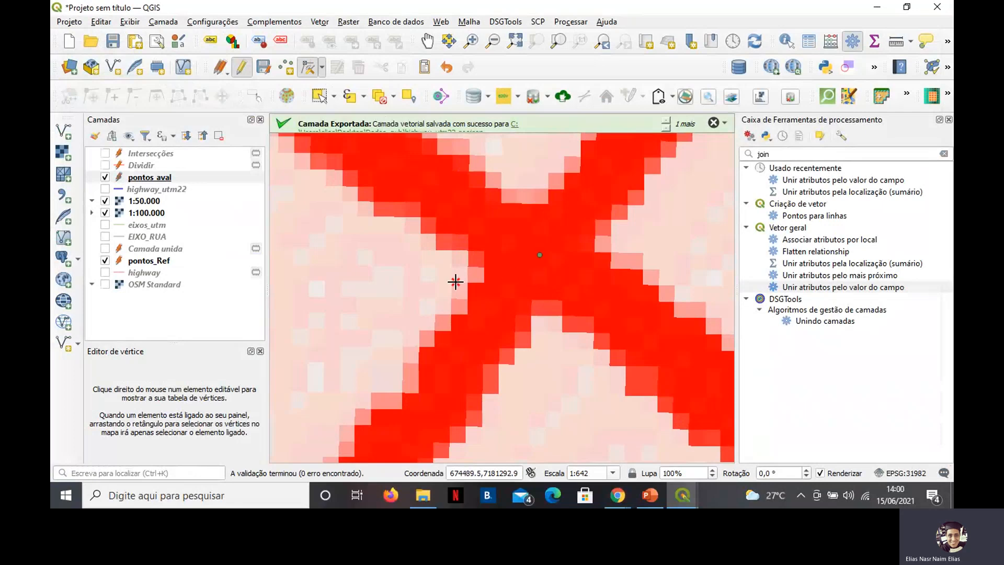
{"action": "scroll", "coordinate": [455, 282], "scroll_direction": "down", "scroll_amount": 1}
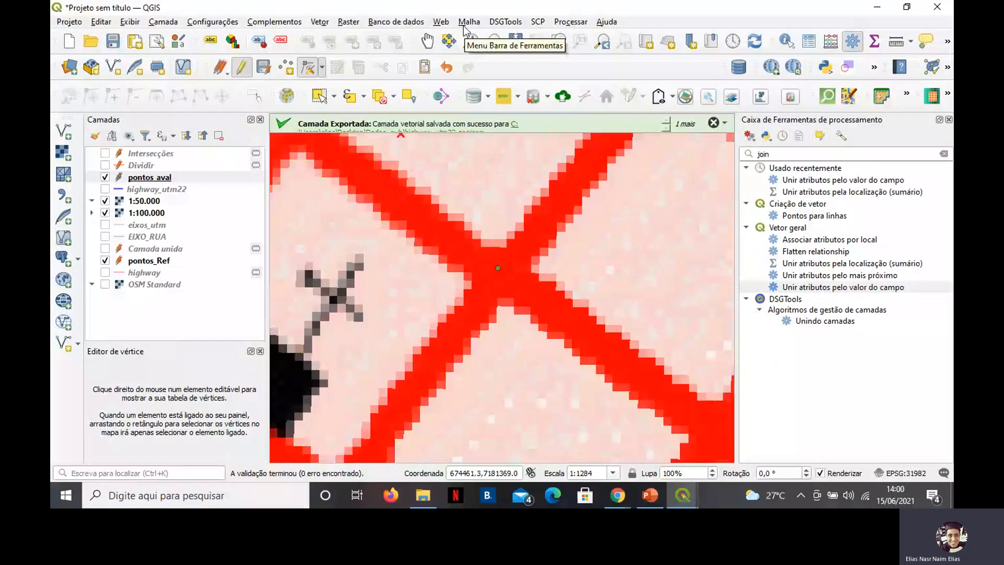
Add the OSM Standard basemap from QuickMapServices and move it to the top of the layer order.
{"action": "left_click", "coordinate": [441, 21]}
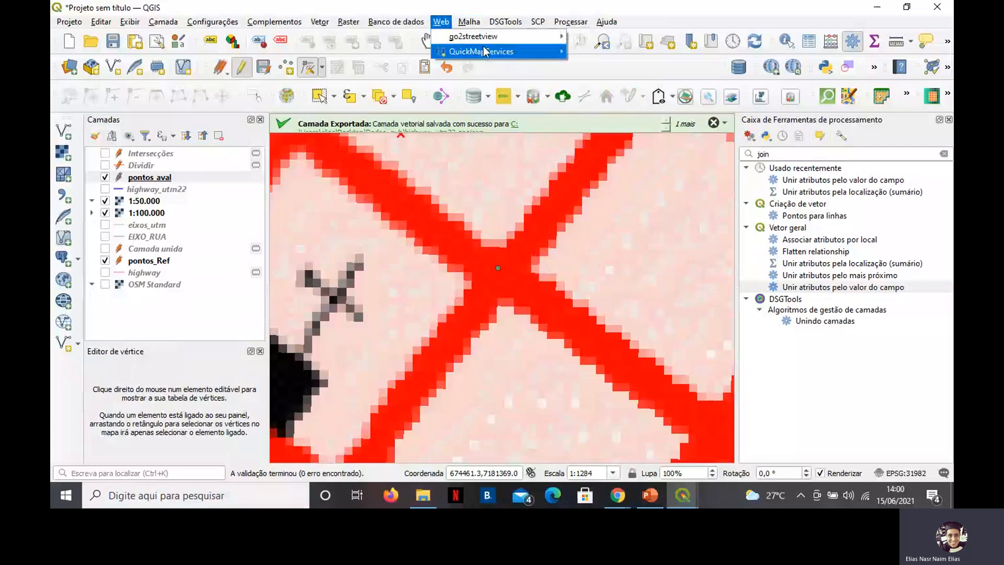
{"action": "mouse_move", "coordinate": [485, 51]}
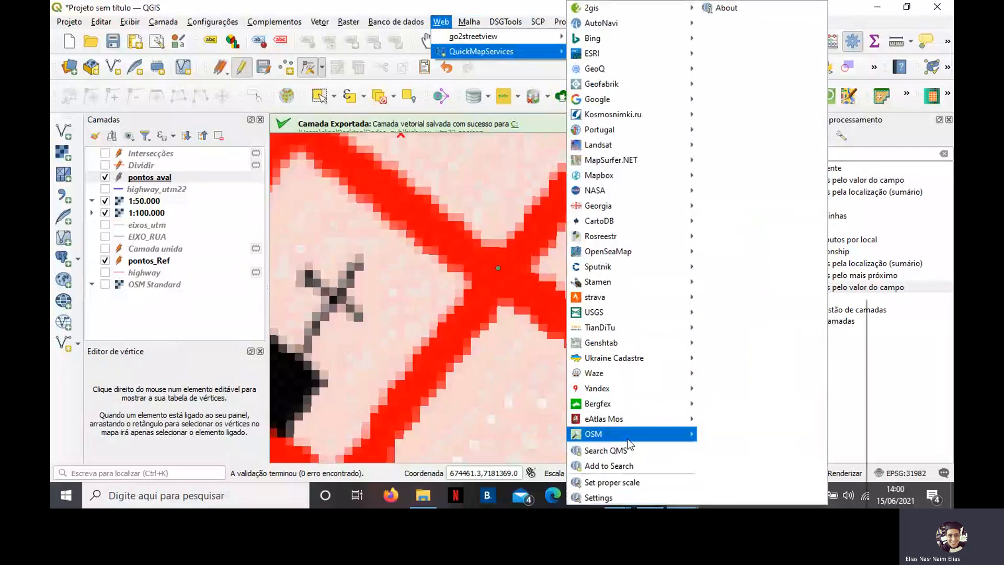
{"action": "mouse_move", "coordinate": [628, 438]}
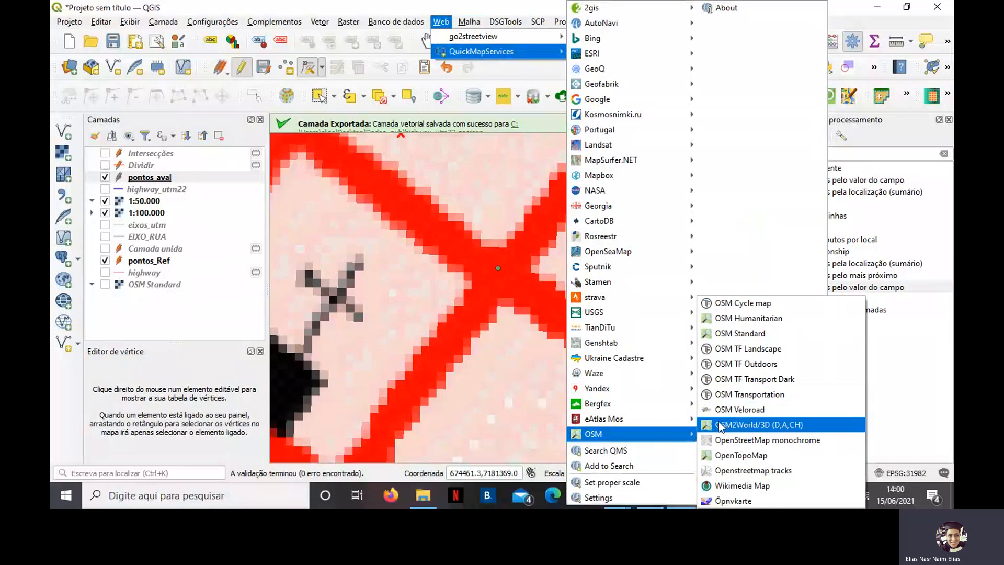
{"action": "left_click", "coordinate": [713, 336]}
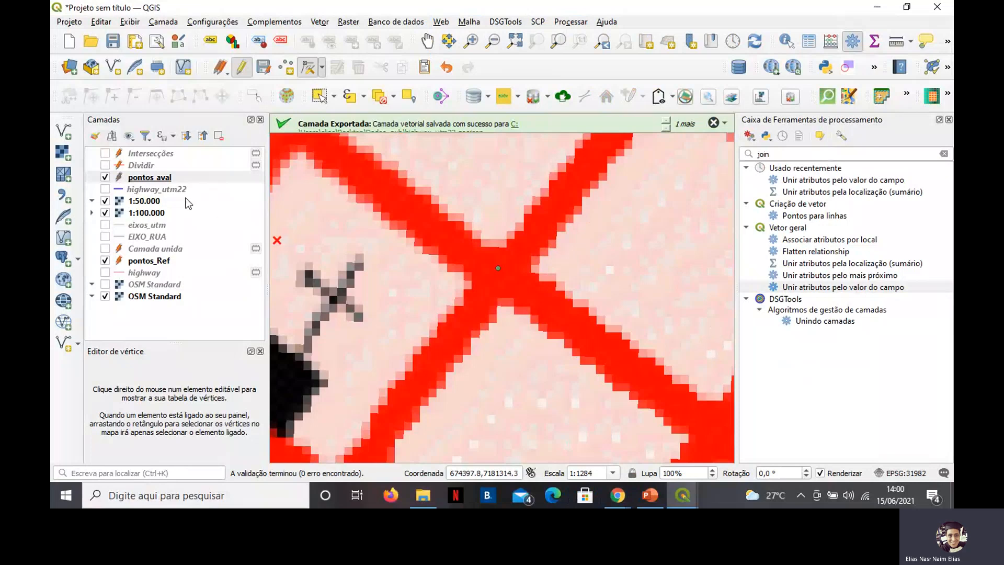
{"action": "left_click", "coordinate": [153, 301]}
{"action": "left_click_drag", "start_coordinate": [153, 303], "coordinate": [219, 152]}
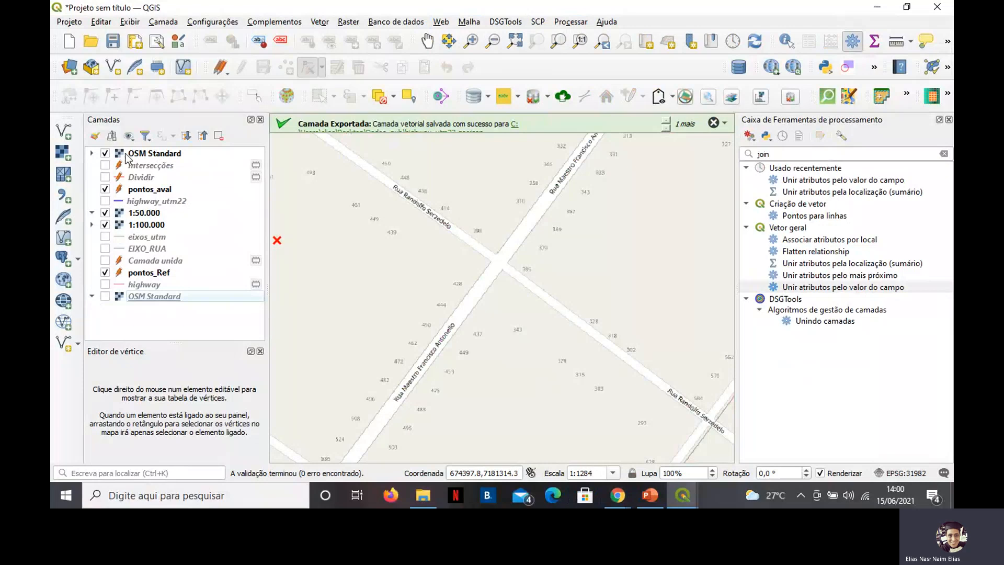
{"action": "left_click_drag", "start_coordinate": [126, 155], "coordinate": [159, 157]}
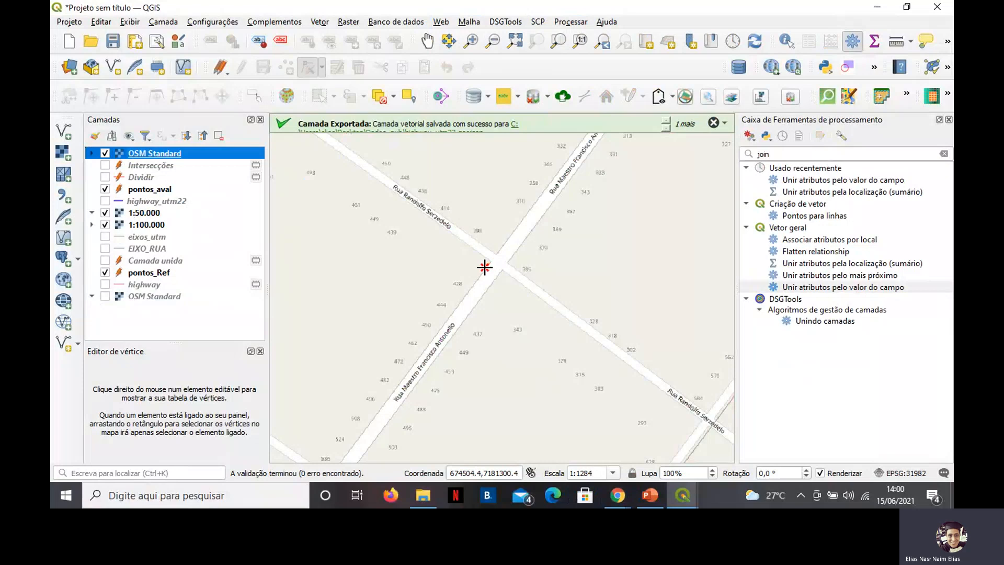
Compare the street intersection on OSM Standard and the chart by toggling the basemap's visibility, leaving it hidden.
{"action": "scroll", "coordinate": [494, 269], "scroll_direction": "up", "scroll_amount": 2}
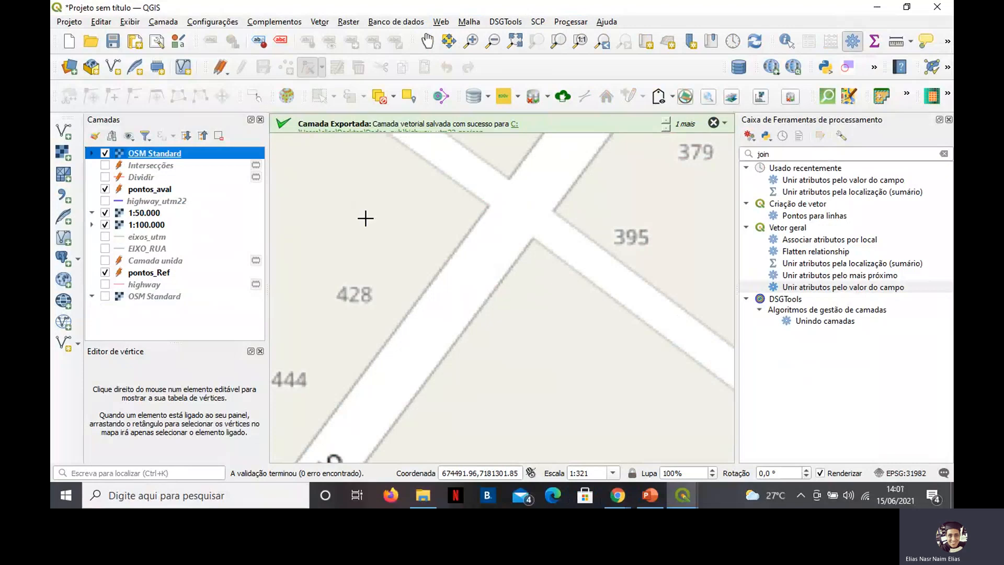
{"action": "left_click", "coordinate": [105, 153]}
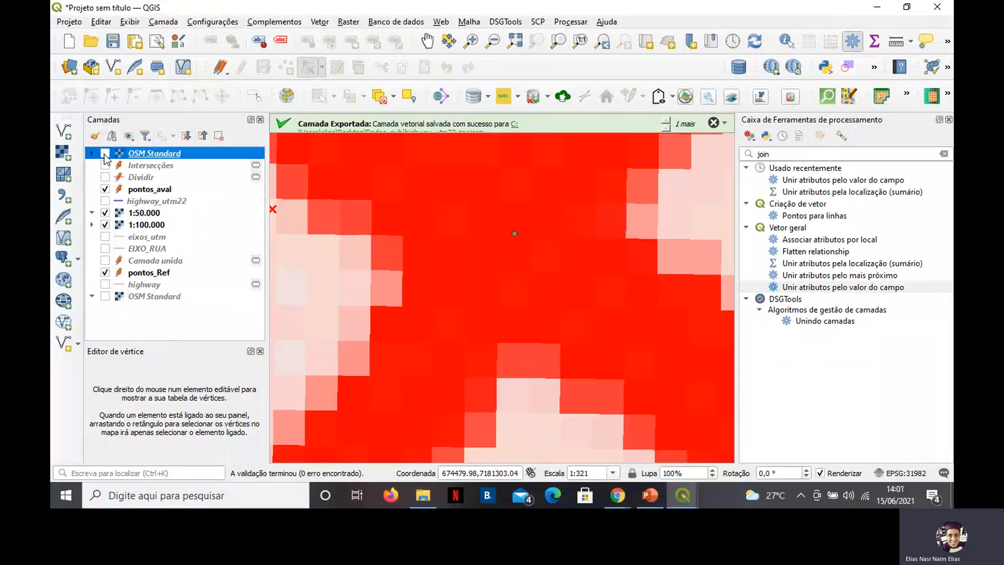
{"action": "scroll", "coordinate": [393, 257], "scroll_direction": "down", "scroll_amount": 3}
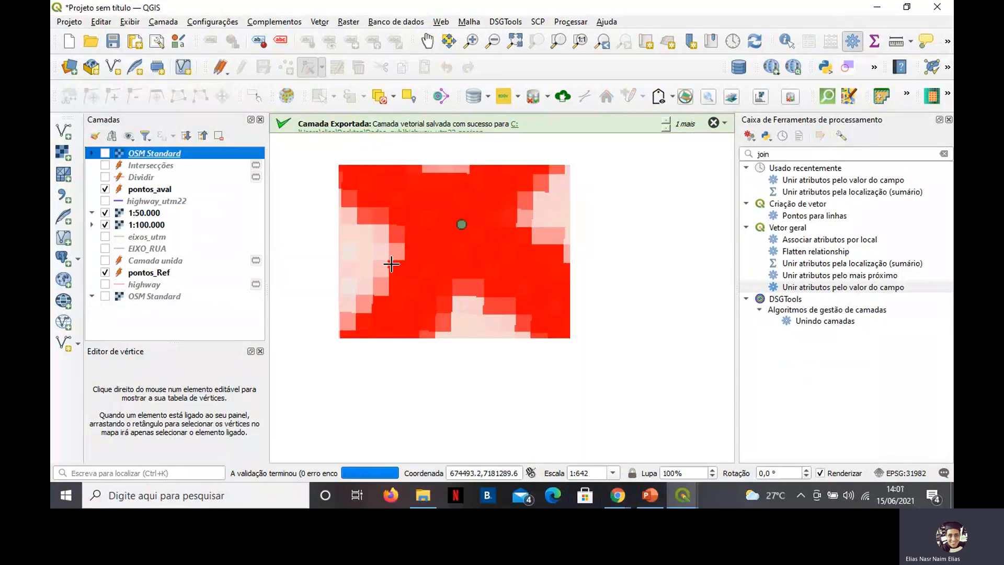
{"action": "scroll", "coordinate": [395, 263], "scroll_direction": "up", "scroll_amount": 1}
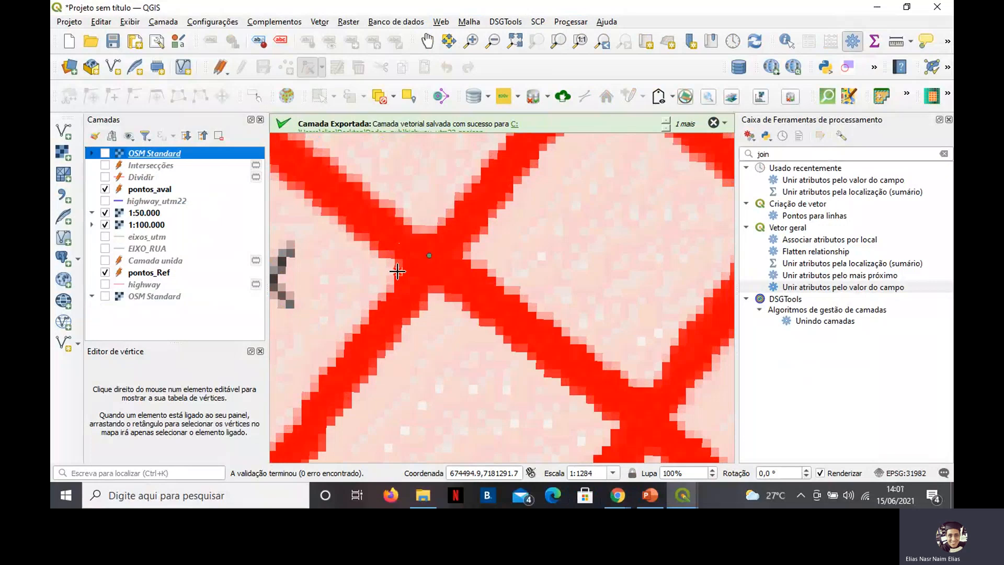
{"action": "scroll", "coordinate": [398, 271], "scroll_direction": "down", "scroll_amount": 1}
{"action": "scroll", "coordinate": [394, 270], "scroll_direction": "up", "scroll_amount": 1}
{"action": "left_click", "coordinate": [105, 154]}
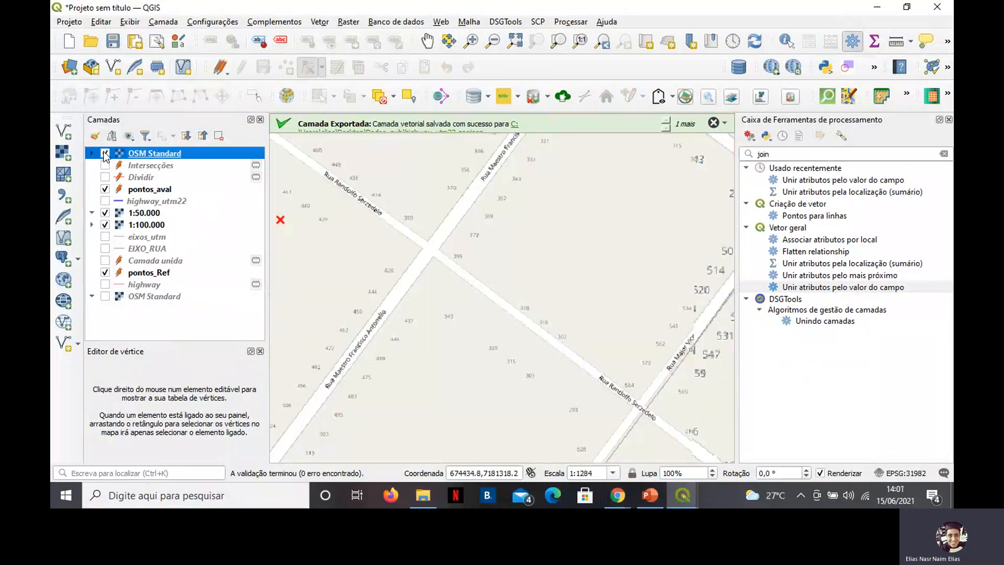
{"action": "left_click", "coordinate": [105, 153]}
{"action": "left_click", "coordinate": [105, 153]}
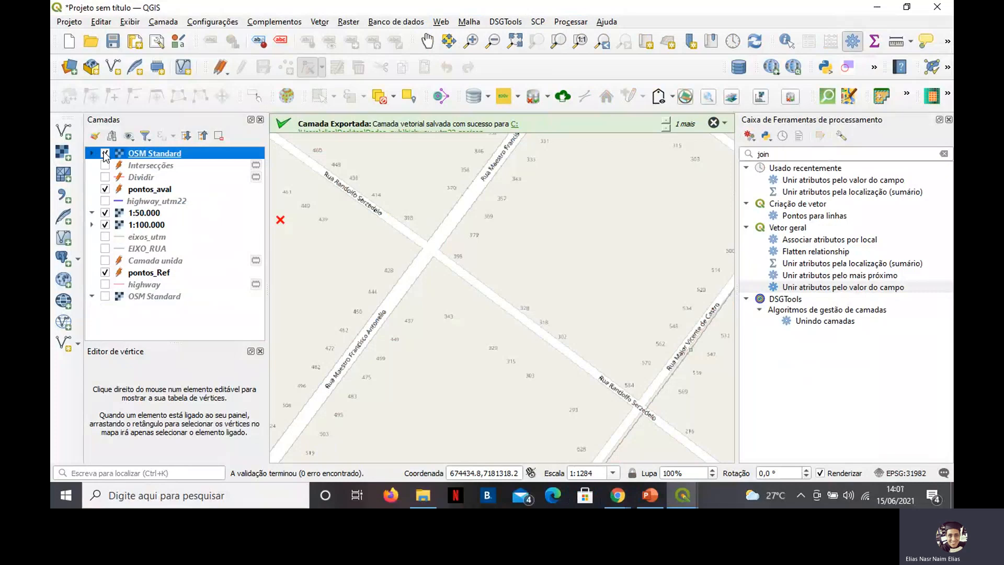
{"action": "left_click", "coordinate": [106, 154]}
{"action": "left_click", "coordinate": [105, 154]}
{"action": "left_click", "coordinate": [105, 154]}
{"action": "left_click", "coordinate": [105, 154]}
{"action": "left_click", "coordinate": [106, 153]}
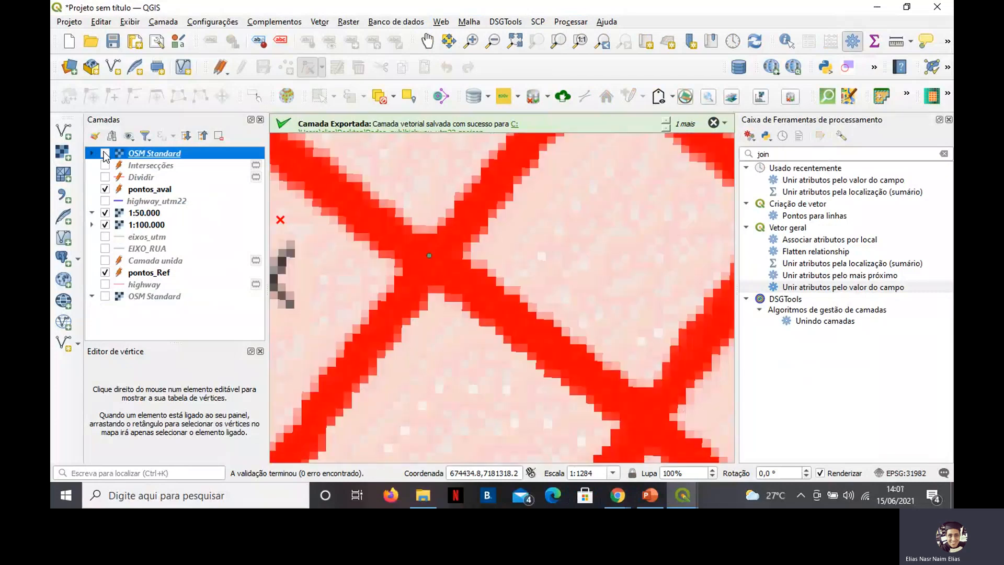
{"action": "left_click", "coordinate": [105, 153]}
{"action": "left_click", "coordinate": [105, 154]}
{"action": "left_click", "coordinate": [105, 154]}
{"action": "left_click", "coordinate": [105, 154]}
Dismiss the layer export message and examine the pontos_aval point's position within the chart's street intersection.
{"action": "left_click", "coordinate": [714, 123]}
{"action": "scroll", "coordinate": [411, 259], "scroll_direction": "up", "scroll_amount": 1}
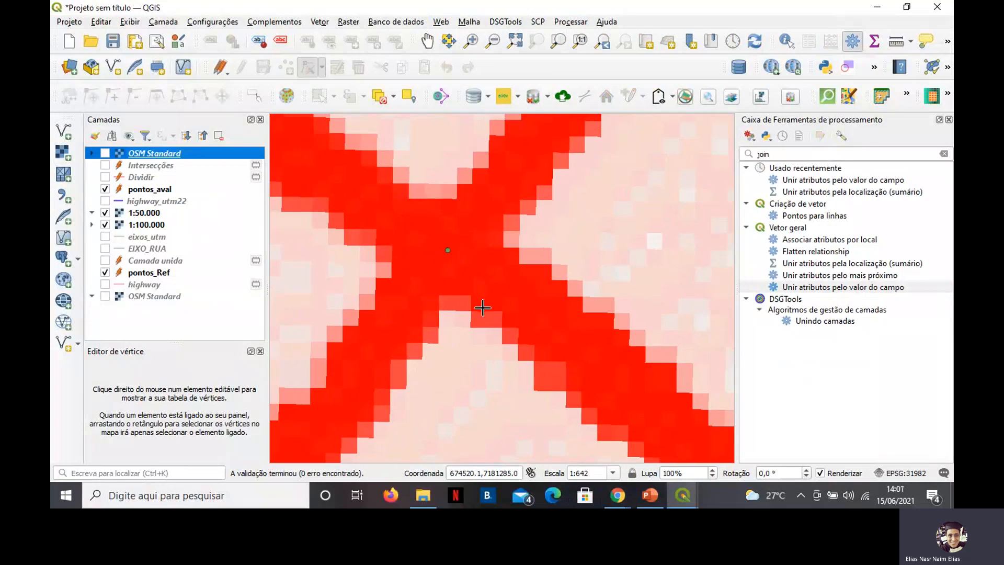
{"action": "scroll", "coordinate": [459, 298], "scroll_direction": "down", "scroll_amount": 2}
{"action": "scroll", "coordinate": [459, 298], "scroll_direction": "up", "scroll_amount": 2}
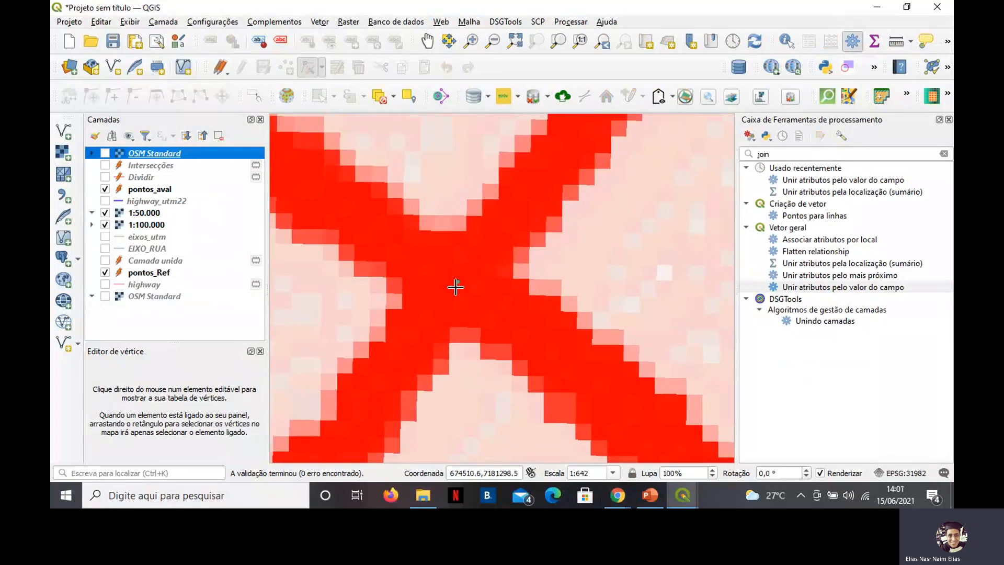
{"action": "scroll", "coordinate": [431, 228], "scroll_direction": "down", "scroll_amount": 1}
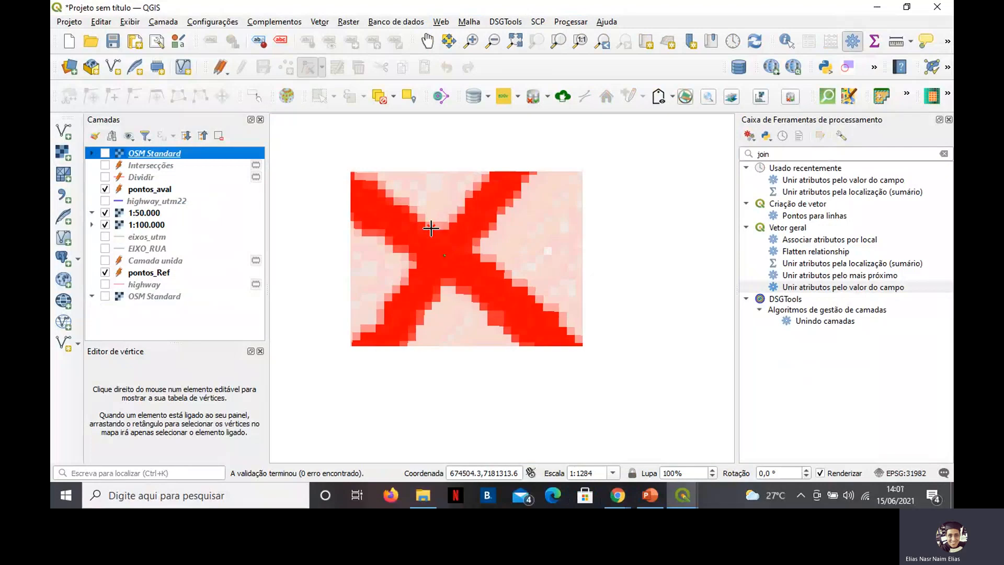
{"action": "scroll", "coordinate": [431, 229], "scroll_direction": "down", "scroll_amount": 1}
{"action": "scroll", "coordinate": [430, 233], "scroll_direction": "up", "scroll_amount": 1}
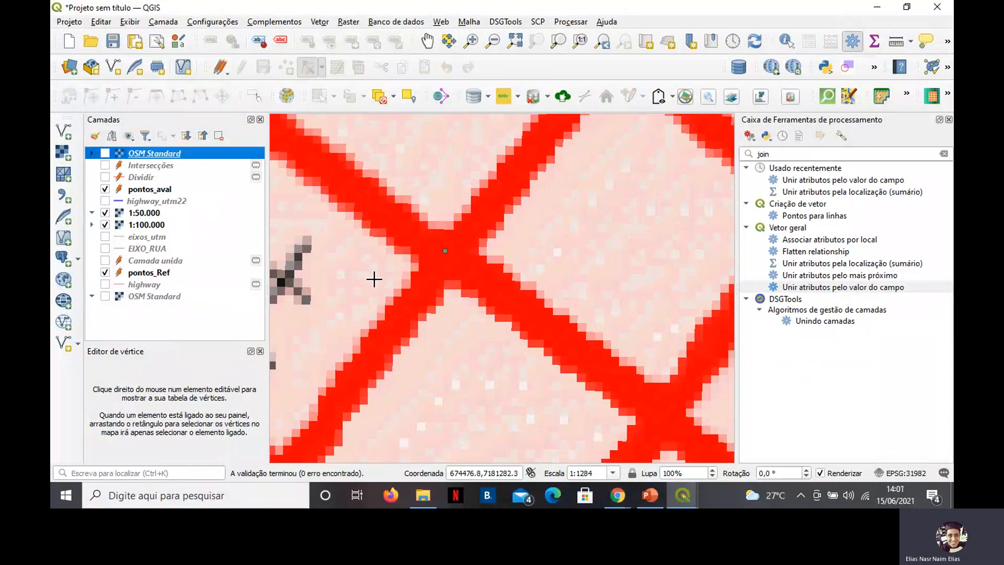
{"action": "scroll", "coordinate": [464, 262], "scroll_direction": "down", "scroll_amount": 2}
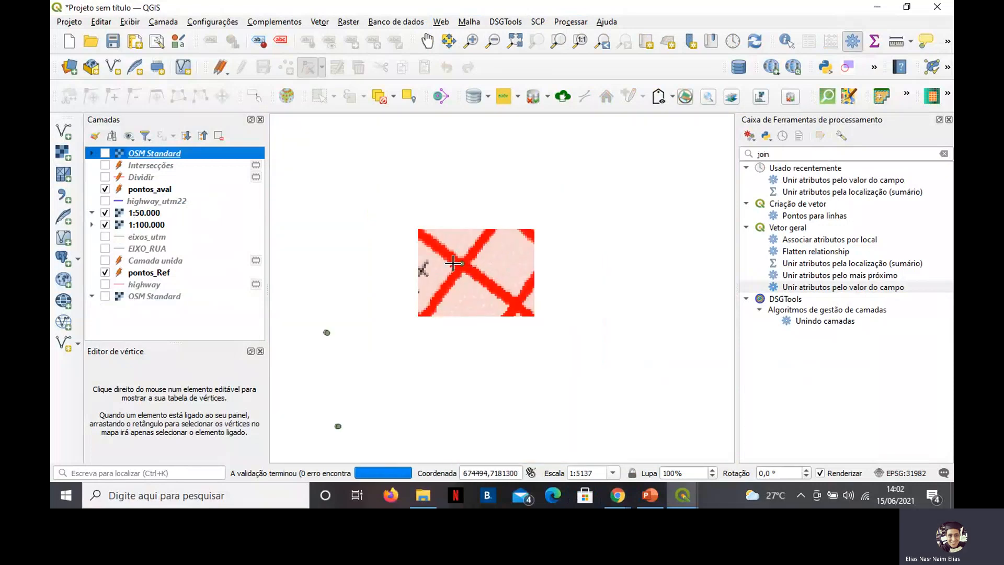
{"action": "scroll", "coordinate": [455, 264], "scroll_direction": "up", "scroll_amount": 2}
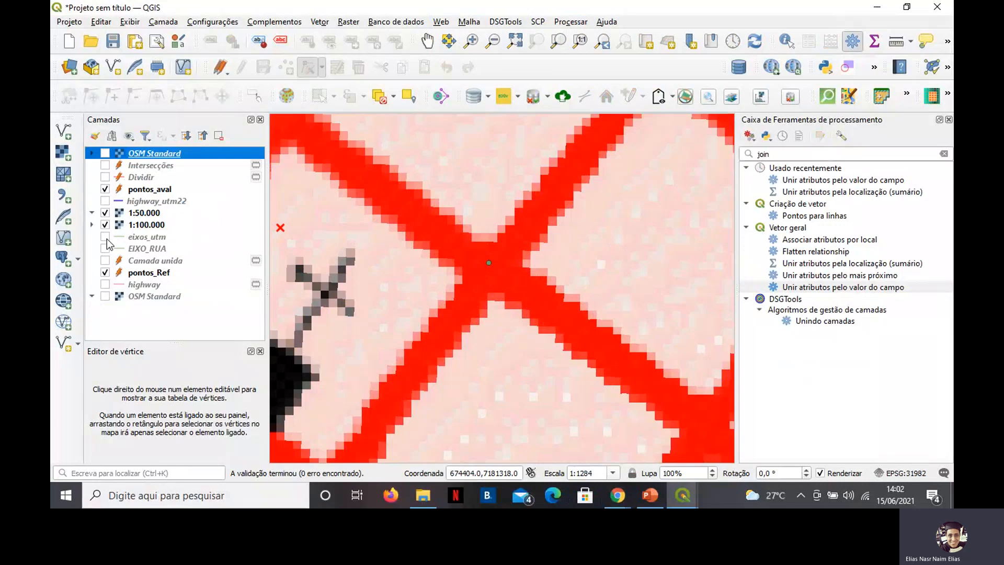
Show the highway_utm22 layer and compare its street crossing with the pontos_aval point on the chart.
{"action": "left_click", "coordinate": [105, 200]}
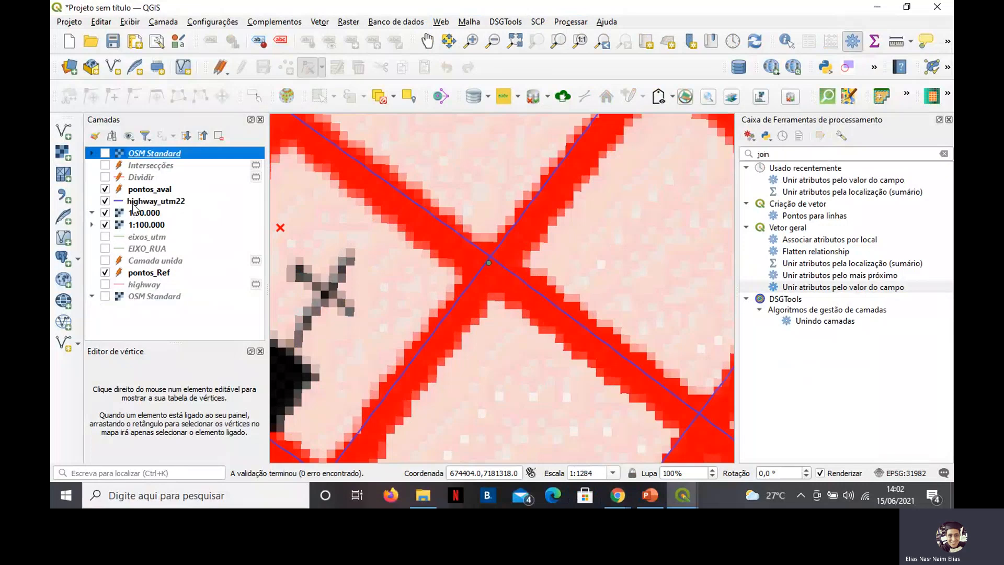
{"action": "scroll", "coordinate": [499, 261], "scroll_direction": "up", "scroll_amount": 1}
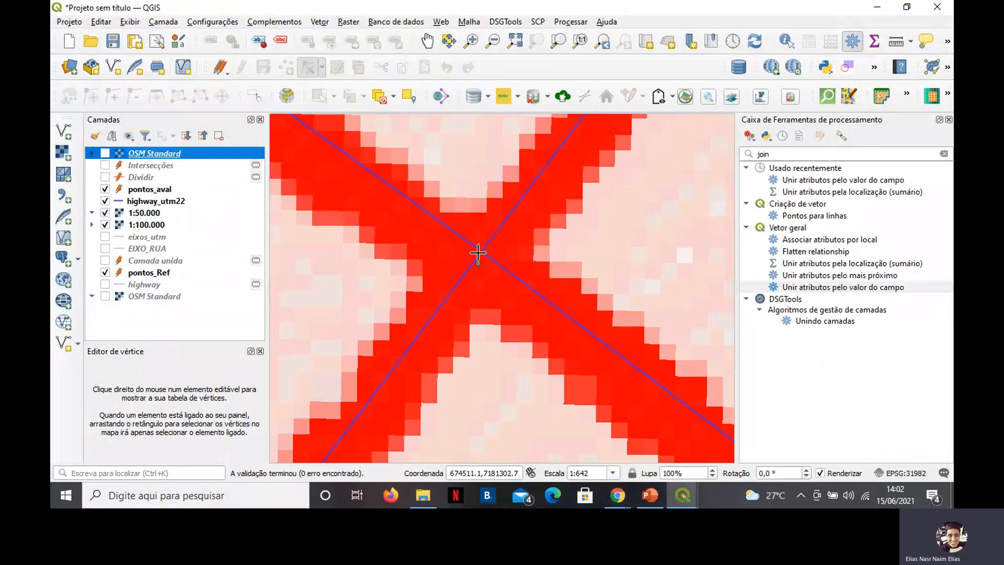
{"action": "scroll", "coordinate": [486, 248], "scroll_direction": "down", "scroll_amount": 2}
{"action": "scroll", "coordinate": [498, 296], "scroll_direction": "up", "scroll_amount": 1}
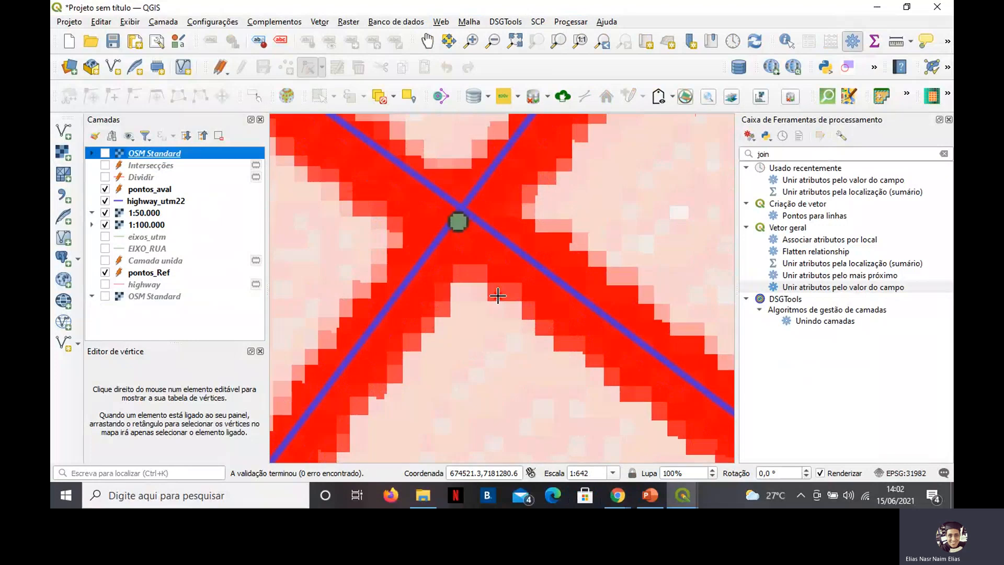
{"action": "scroll", "coordinate": [487, 283], "scroll_direction": "down", "scroll_amount": 1}
{"action": "scroll", "coordinate": [471, 272], "scroll_direction": "up", "scroll_amount": 1}
{"action": "scroll", "coordinate": [463, 267], "scroll_direction": "down", "scroll_amount": 1}
{"action": "scroll", "coordinate": [466, 271], "scroll_direction": "up", "scroll_amount": 1}
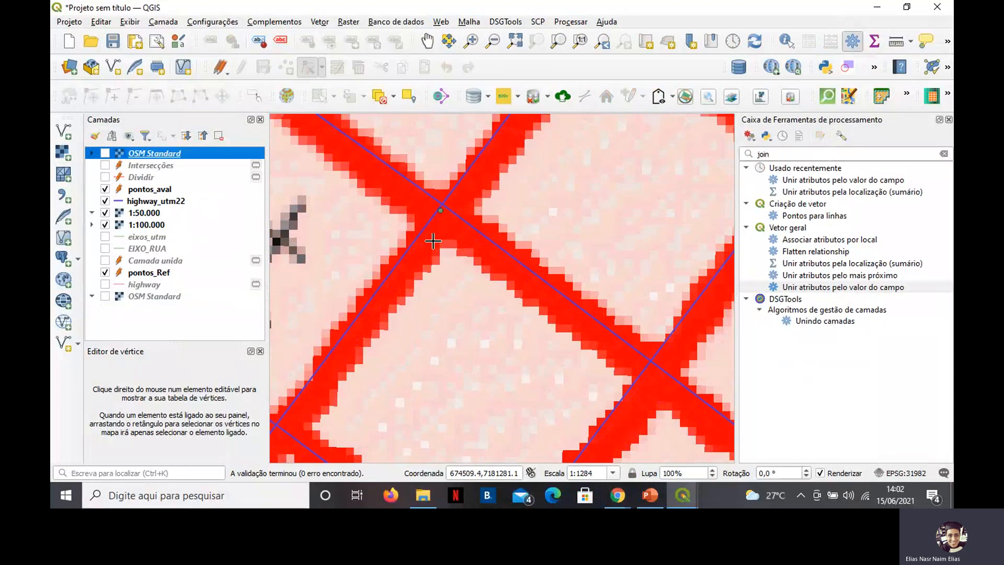
{"action": "scroll", "coordinate": [415, 190], "scroll_direction": "up", "scroll_amount": 1}
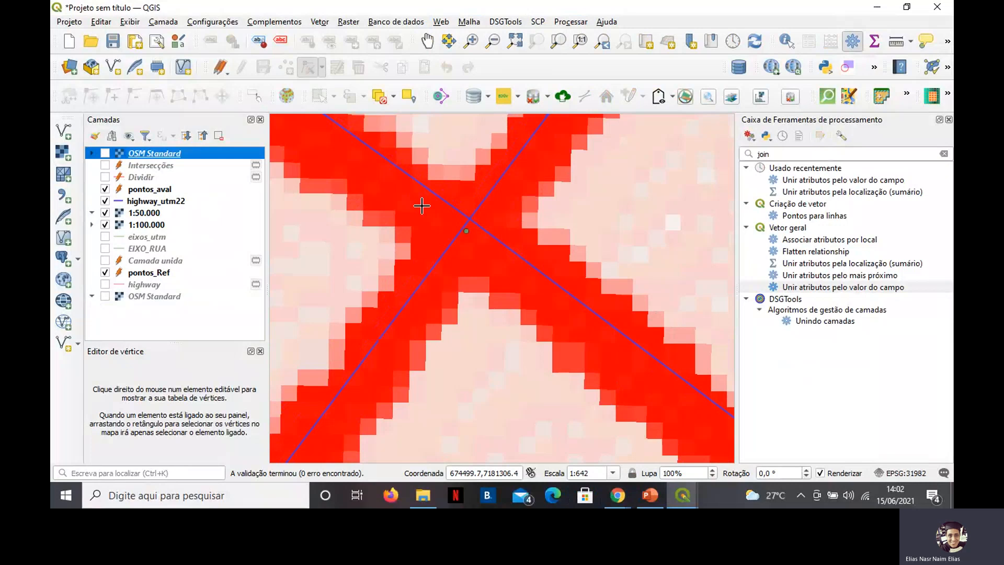
Add the Google Satellite basemap from QuickMapServices and move it to the top of the layer order.
{"action": "left_click", "coordinate": [441, 23]}
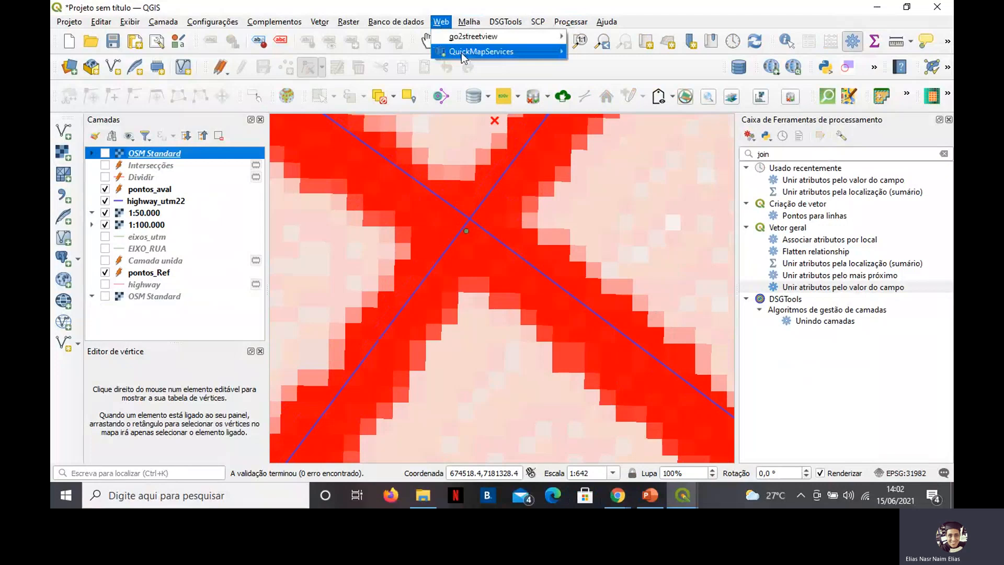
{"action": "mouse_move", "coordinate": [462, 54]}
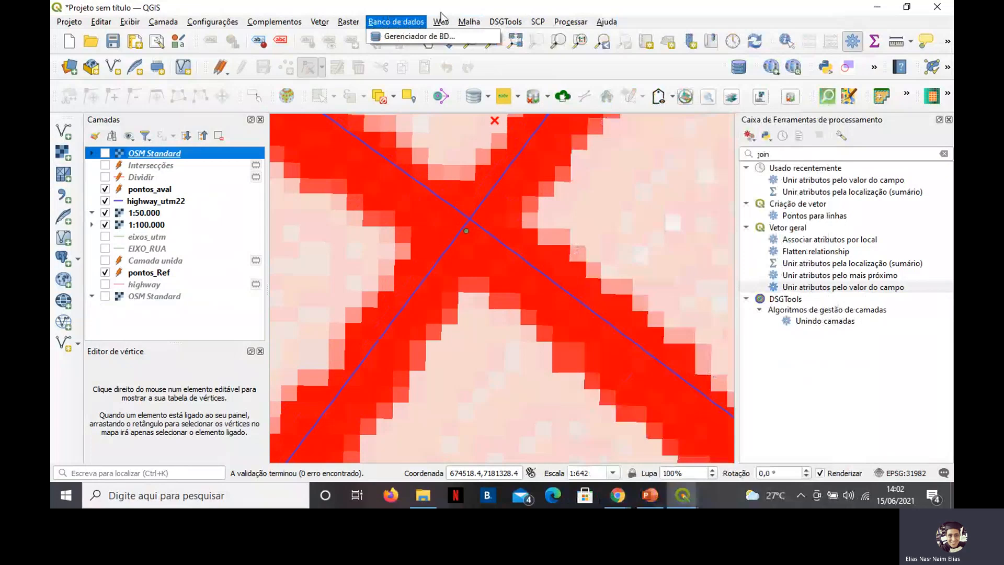
{"action": "left_click", "coordinate": [760, 154]}
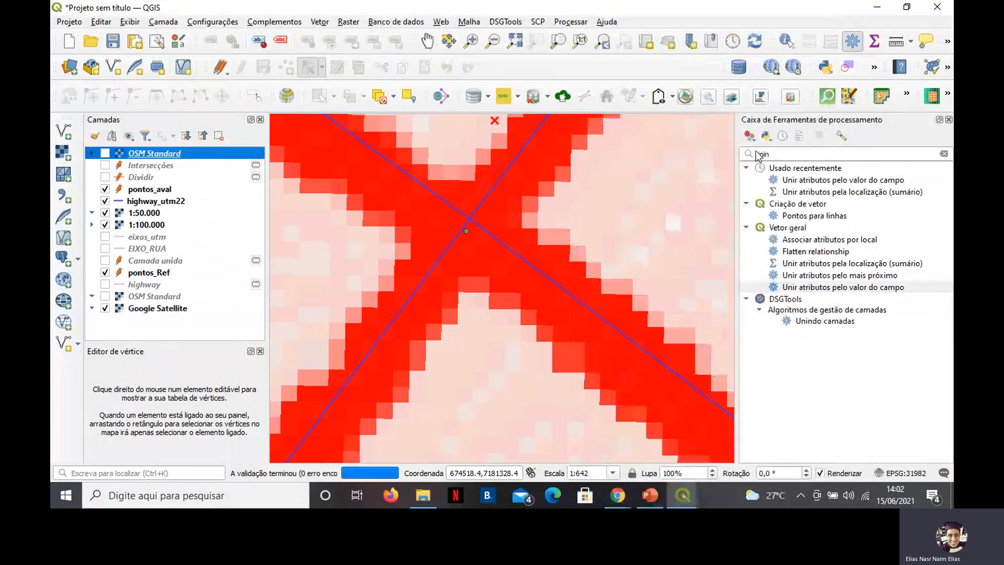
{"action": "left_click_drag", "start_coordinate": [156, 308], "coordinate": [220, 151]}
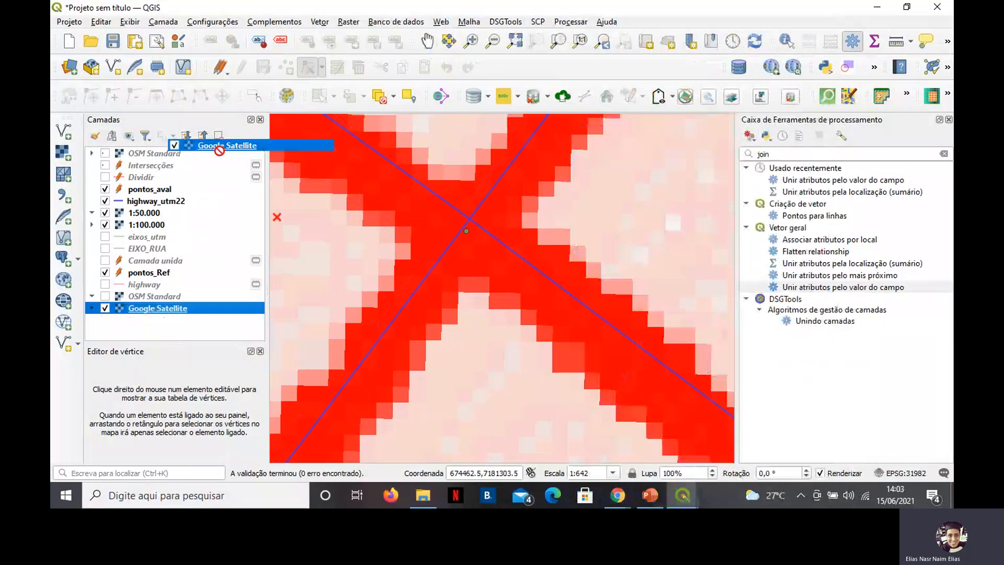
{"action": "left_click_drag", "start_coordinate": [219, 150], "coordinate": [219, 155]}
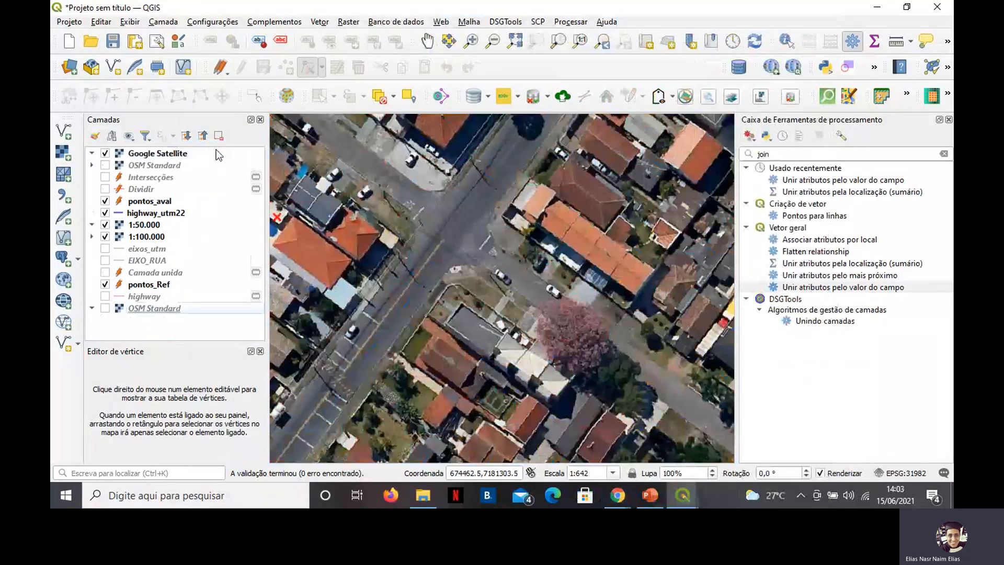
Show the upper OSM Standard layer and place it above Google Satellite in the layer order.
{"action": "left_click", "coordinate": [105, 165]}
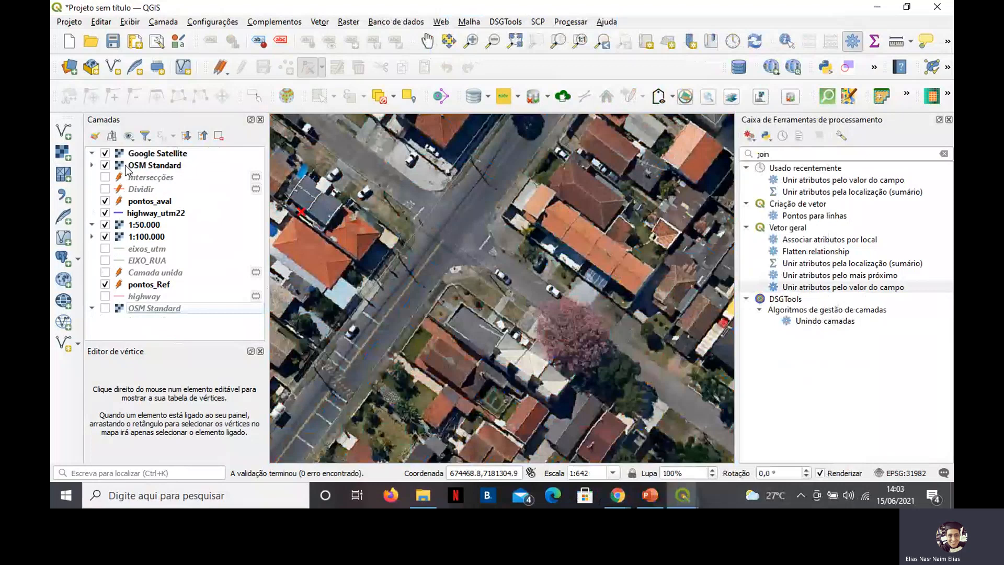
{"action": "left_click_drag", "start_coordinate": [127, 170], "coordinate": [157, 156]}
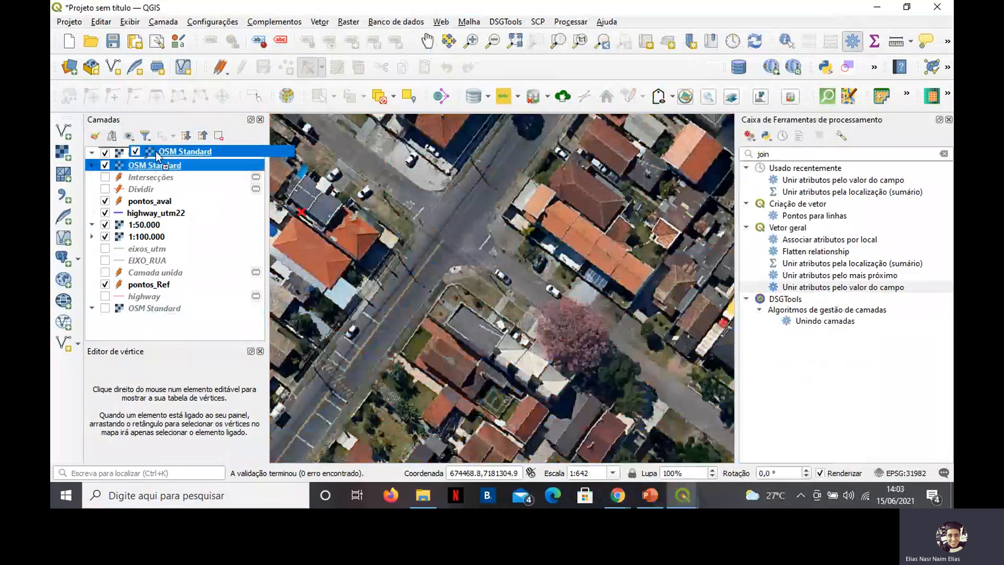
{"action": "left_click_drag", "start_coordinate": [157, 155], "coordinate": [137, 156]}
Set the upper OSM Standard layer's global opacity to 52.8% and apply it.
{"action": "double_click", "coordinate": [137, 157]}
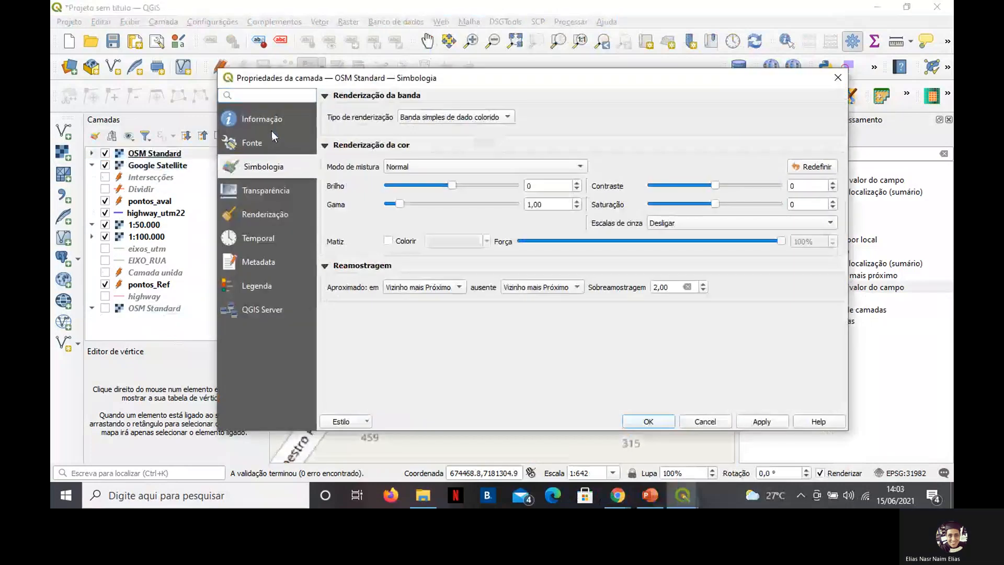
{"action": "left_click", "coordinate": [271, 133]}
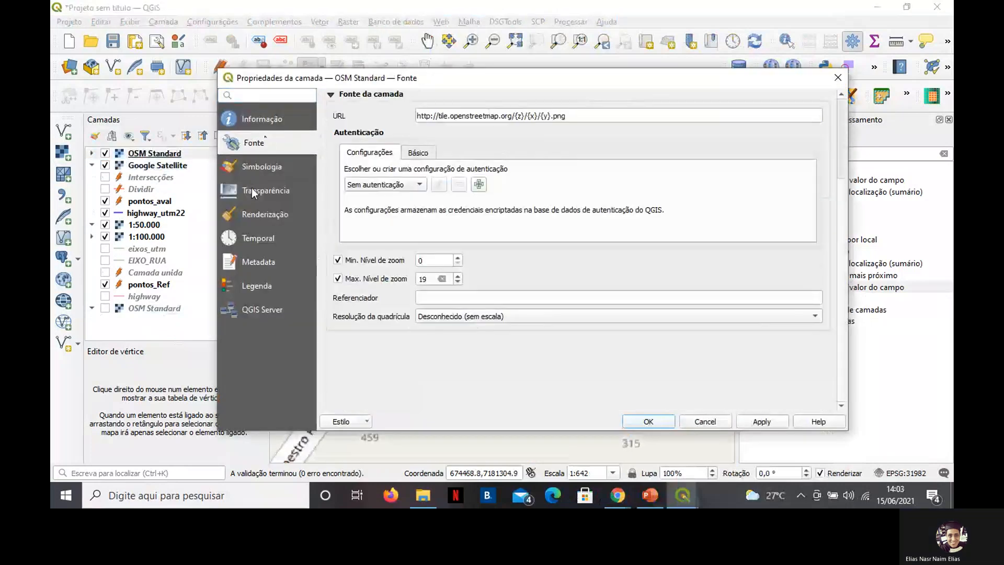
{"action": "left_click", "coordinate": [265, 189]}
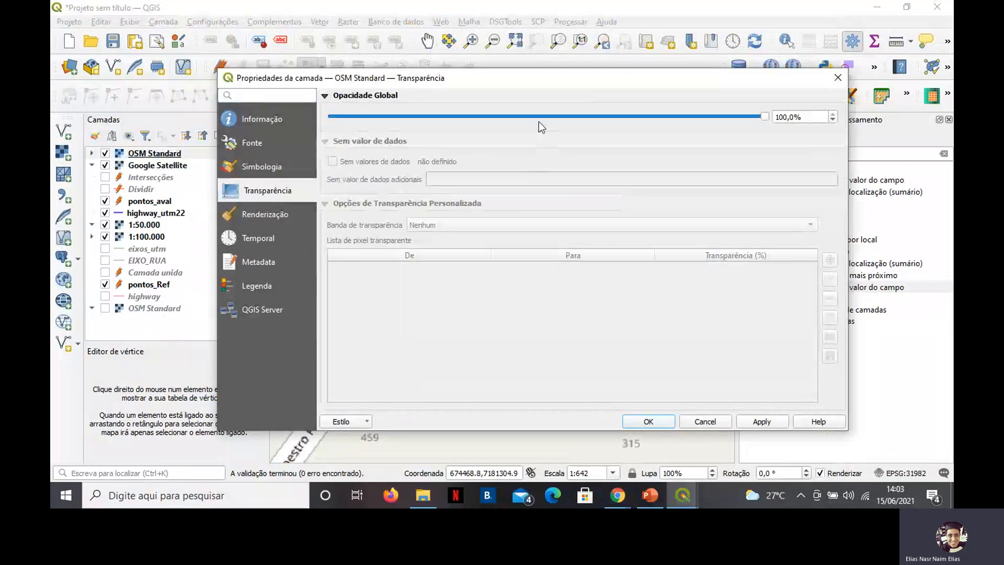
{"action": "left_click", "coordinate": [514, 118]}
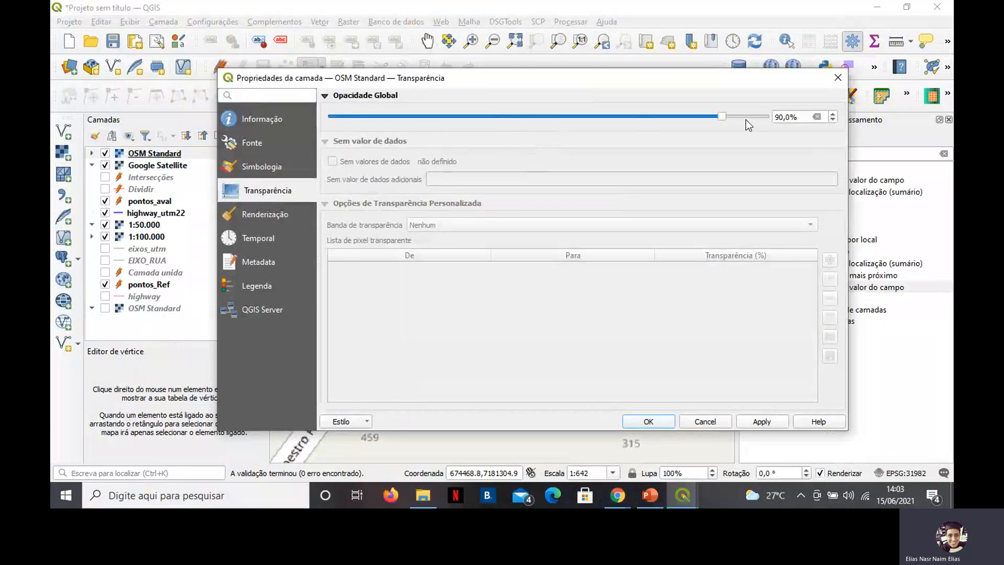
{"action": "left_click_drag", "start_coordinate": [723, 118], "coordinate": [562, 133]}
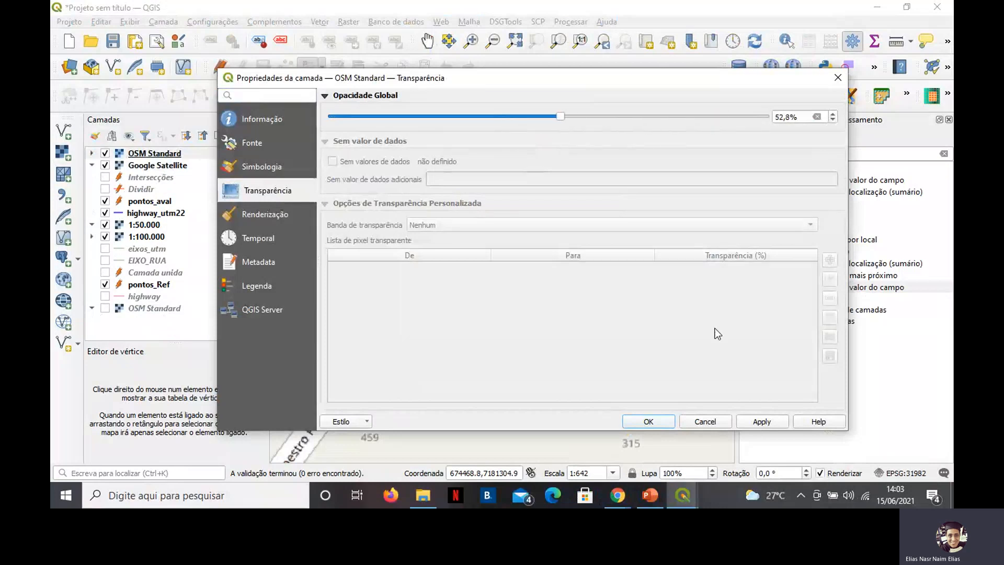
{"action": "left_click", "coordinate": [753, 423]}
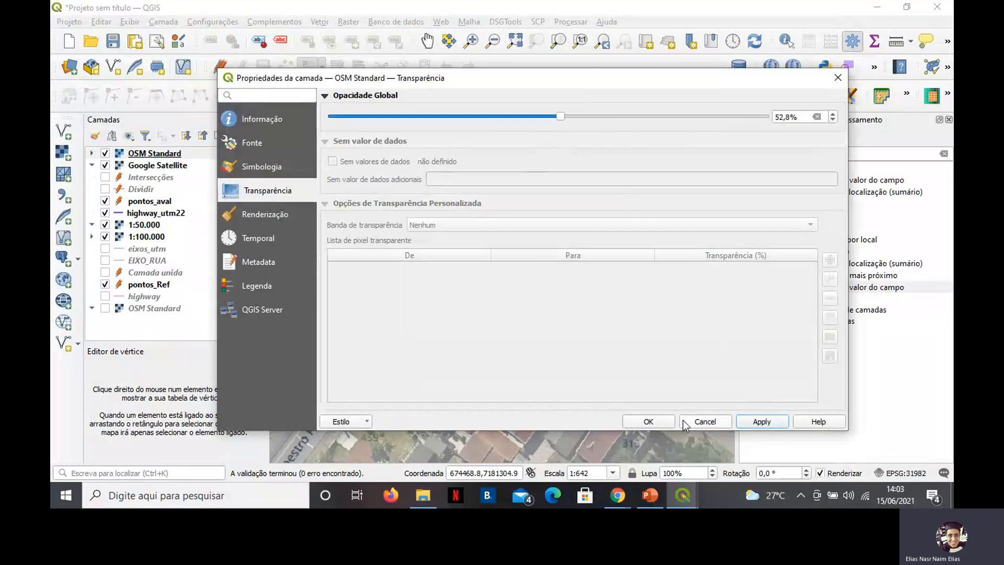
{"action": "left_click", "coordinate": [685, 421]}
Compare the street intersection on OSM Standard and Google Satellite by toggling the semi-transparent OSM layer, leaving it visible.
{"action": "scroll", "coordinate": [529, 218], "scroll_direction": "up", "scroll_amount": 1}
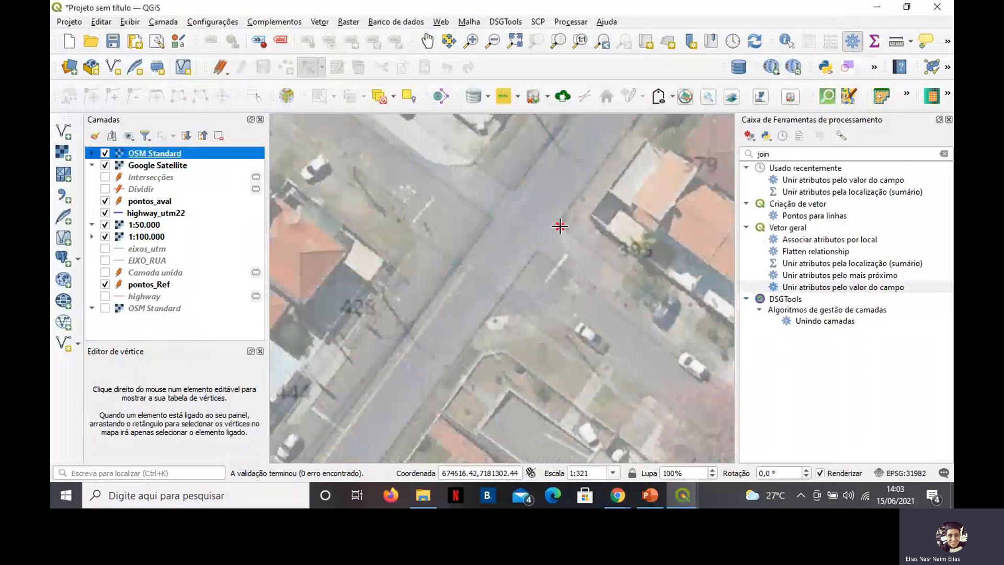
{"action": "scroll", "coordinate": [561, 228], "scroll_direction": "up", "scroll_amount": 1}
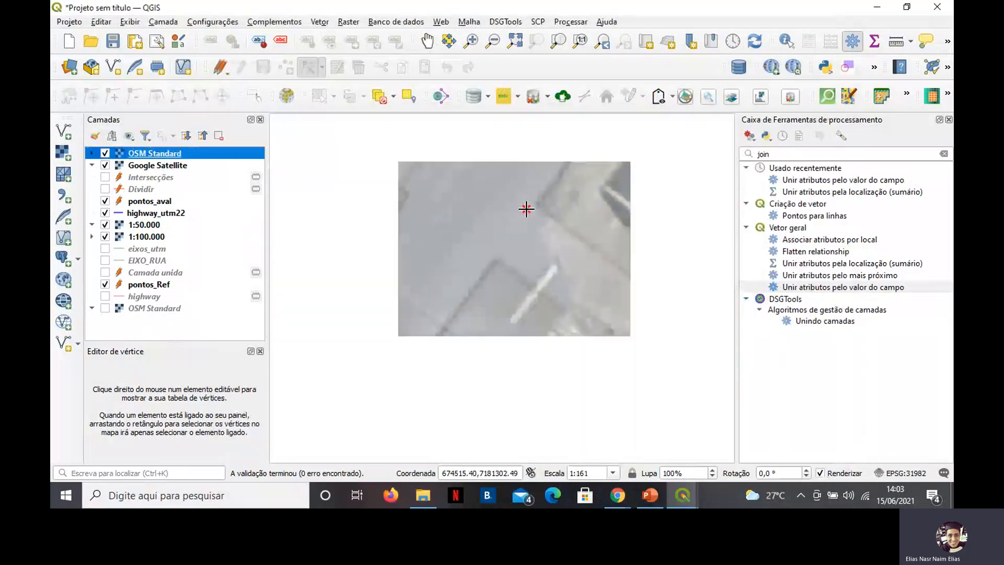
{"action": "scroll", "coordinate": [526, 209], "scroll_direction": "down", "scroll_amount": 1}
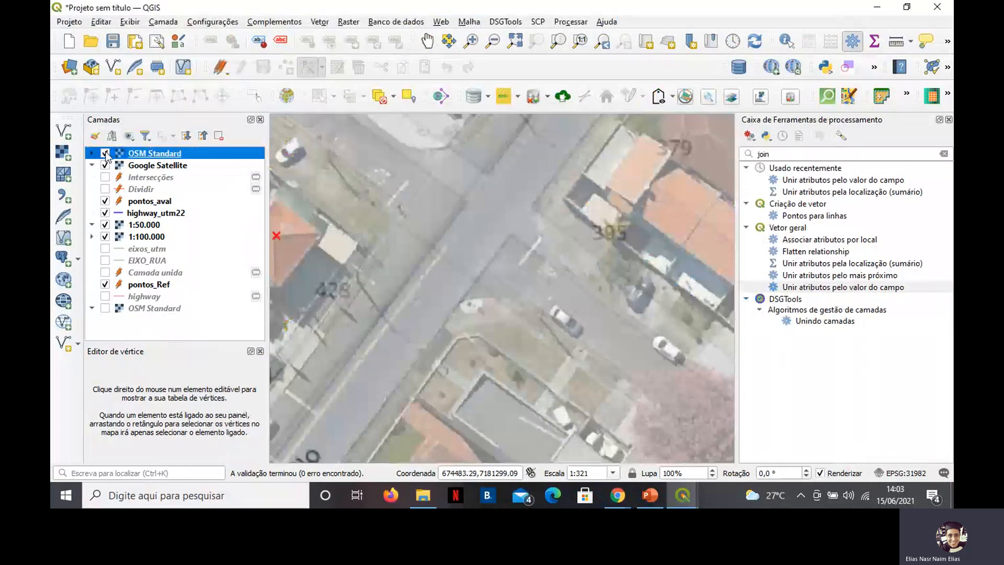
{"action": "left_click", "coordinate": [105, 153]}
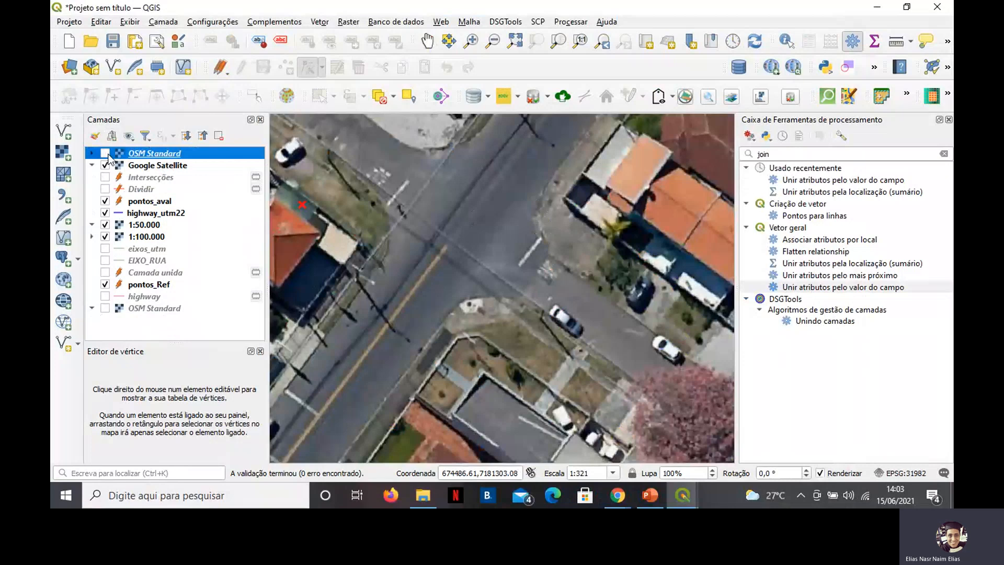
{"action": "left_click", "coordinate": [105, 153]}
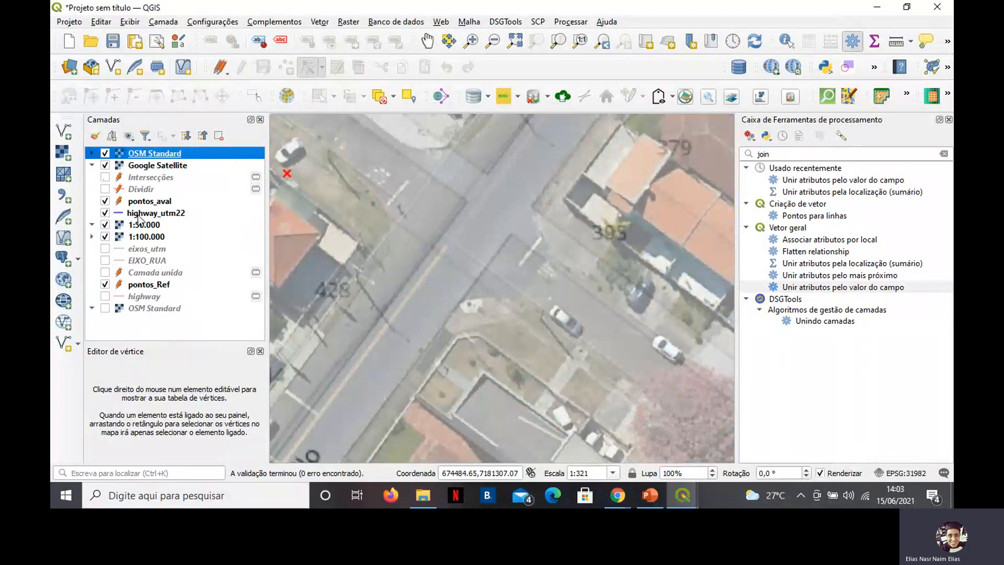
Move highway_utm22 to the top of the layer order and hide OSM Standard to compare the street axes with Google Satellite.
{"action": "key", "text": "ctrl+shift+m"}
{"action": "left_click_drag", "start_coordinate": [140, 217], "coordinate": [193, 152]}
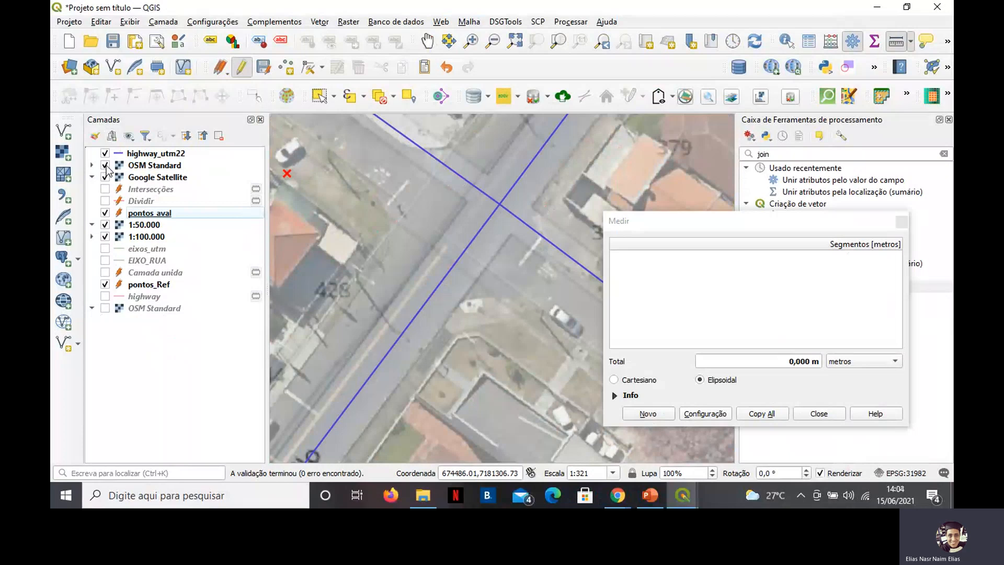
{"action": "left_click", "coordinate": [105, 166]}
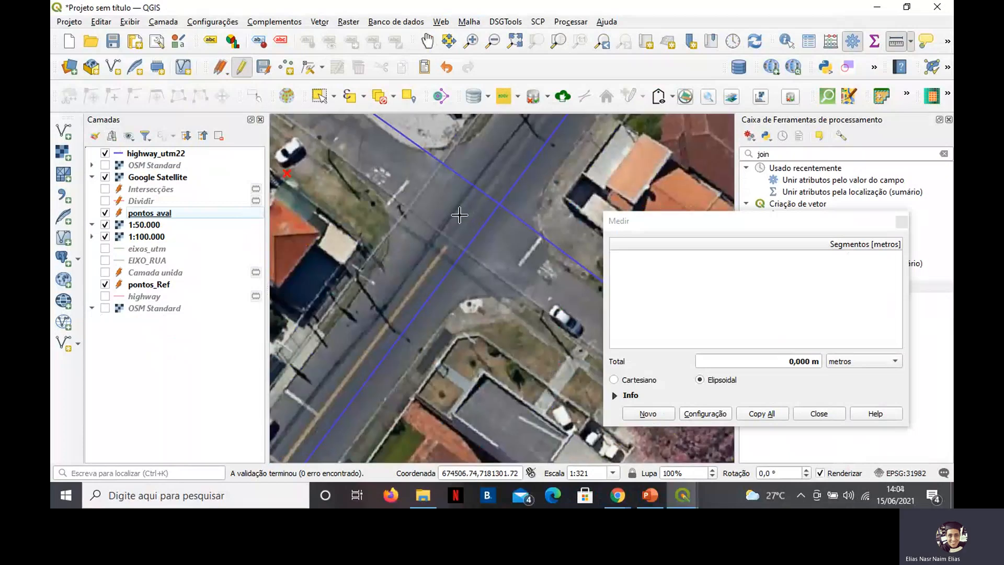
{"action": "left_click", "coordinate": [902, 223]}
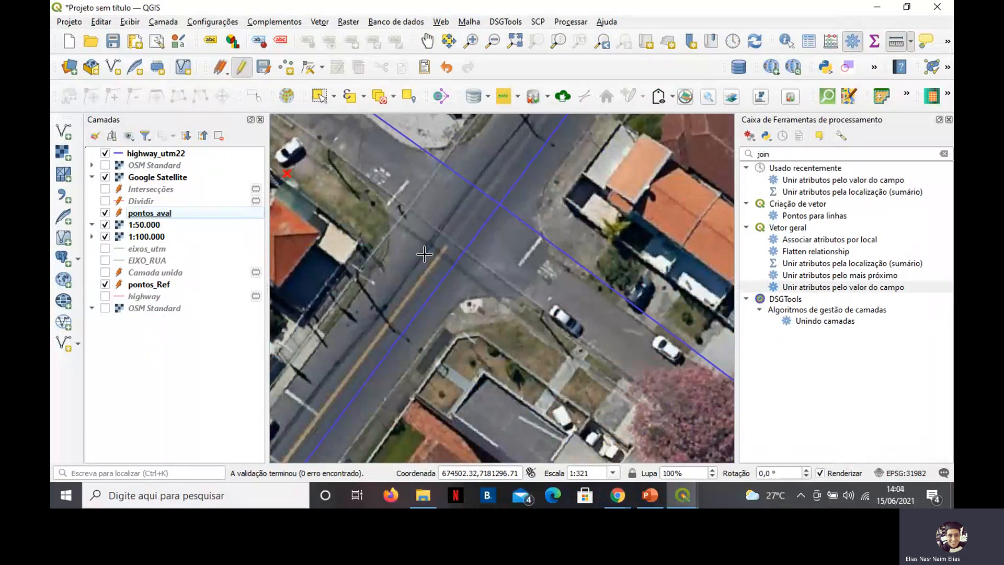
{"action": "scroll", "coordinate": [424, 254], "scroll_direction": "down", "scroll_amount": 1}
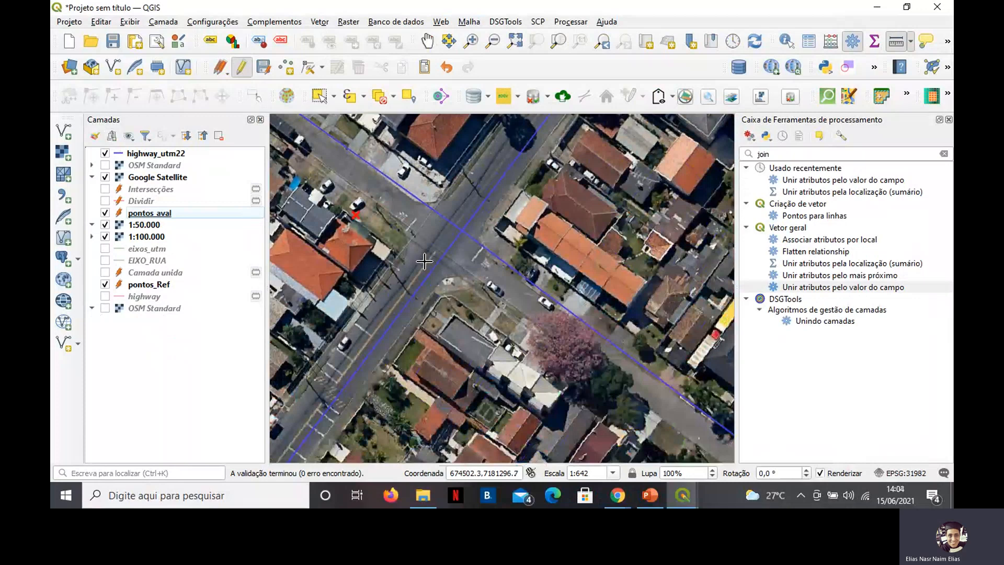
{"action": "scroll", "coordinate": [416, 271], "scroll_direction": "up", "scroll_amount": 1}
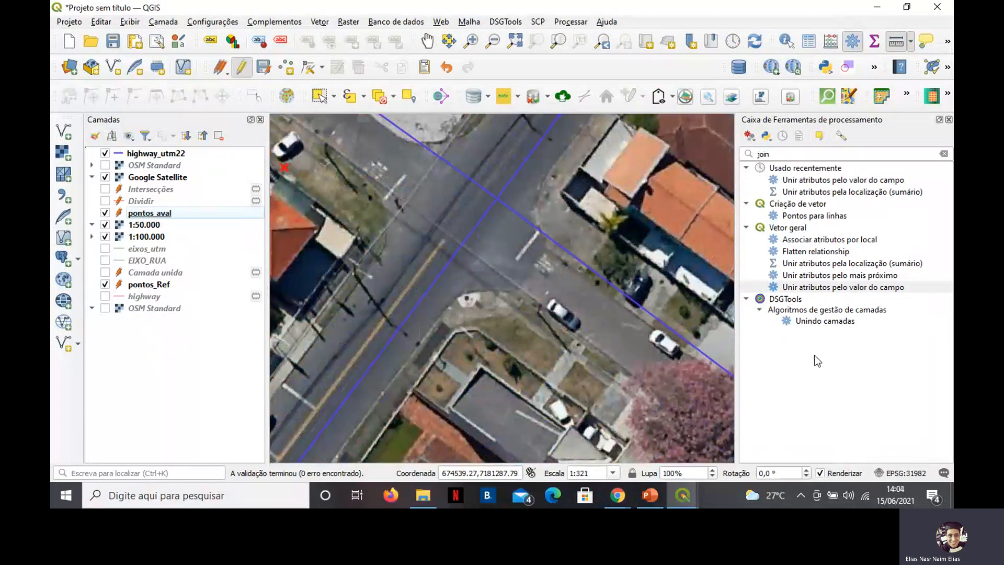
Switch to the PowerPoint presentation and review the OSM evaluation slides, ending on slide 40 about intersection and counting NULL names by id.
{"action": "left_click", "coordinate": [661, 492]}
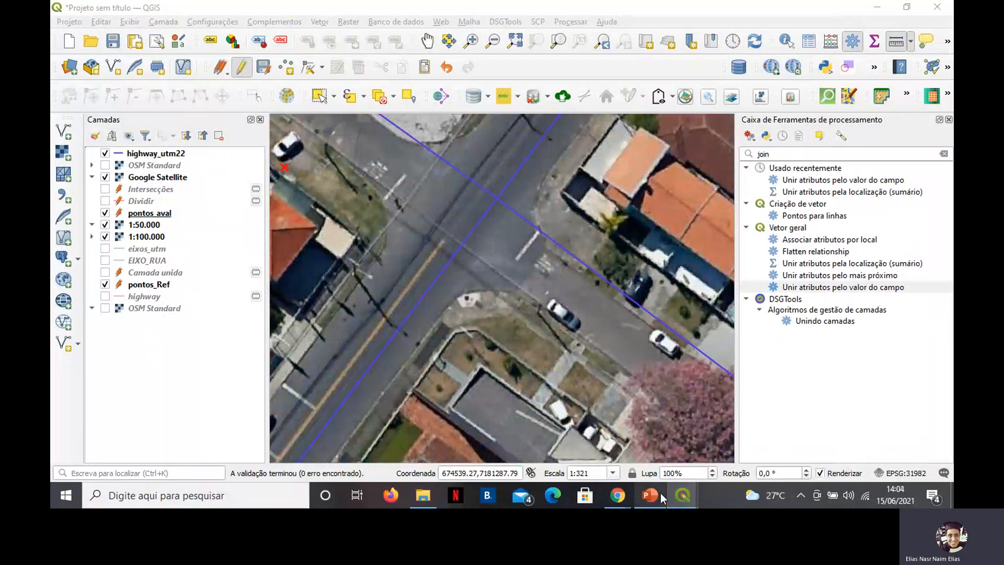
{"action": "left_click_drag", "start_coordinate": [151, 209], "coordinate": [151, 450]}
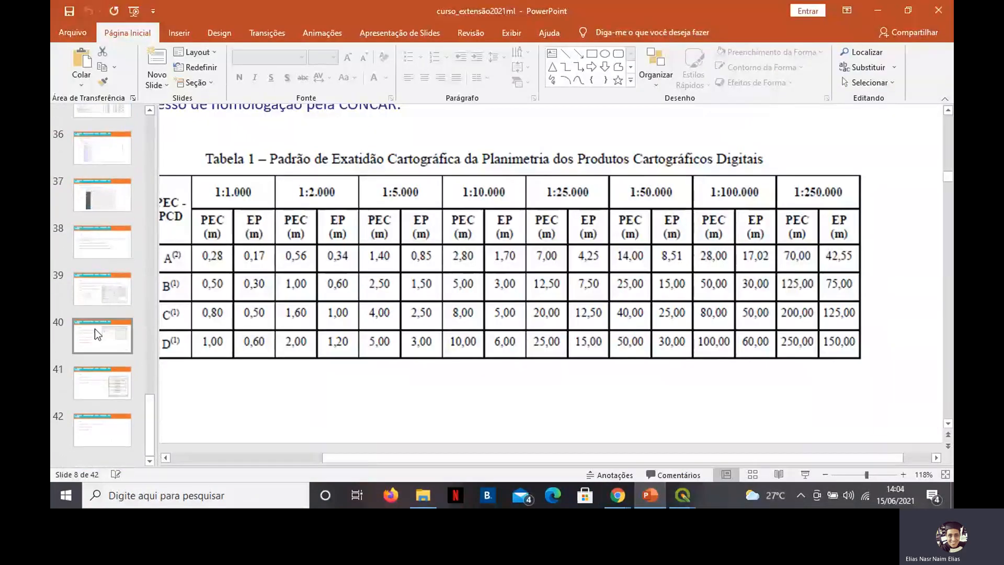
{"action": "scroll", "coordinate": [80, 165], "scroll_direction": "up", "scroll_amount": 2}
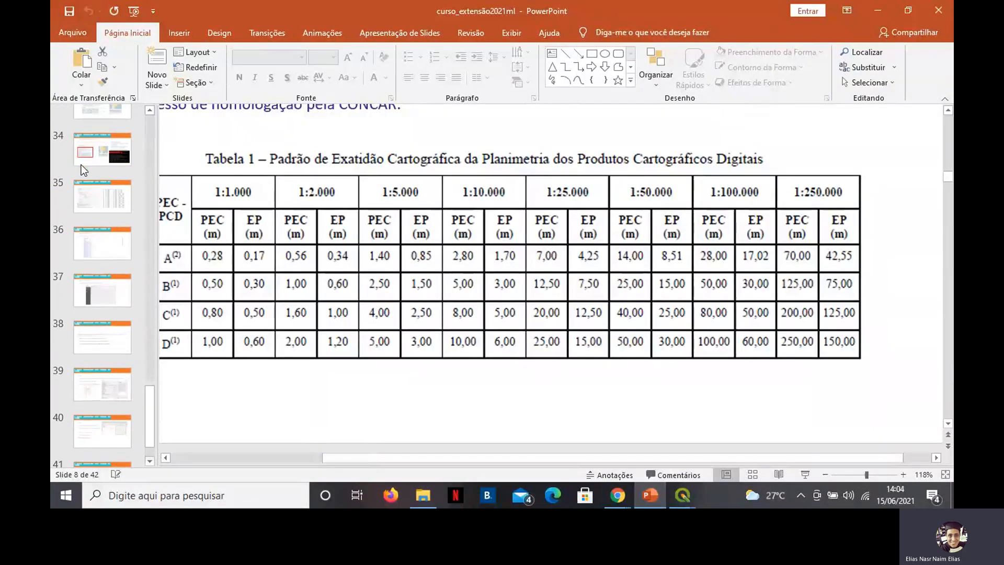
{"action": "left_click", "coordinate": [117, 325]}
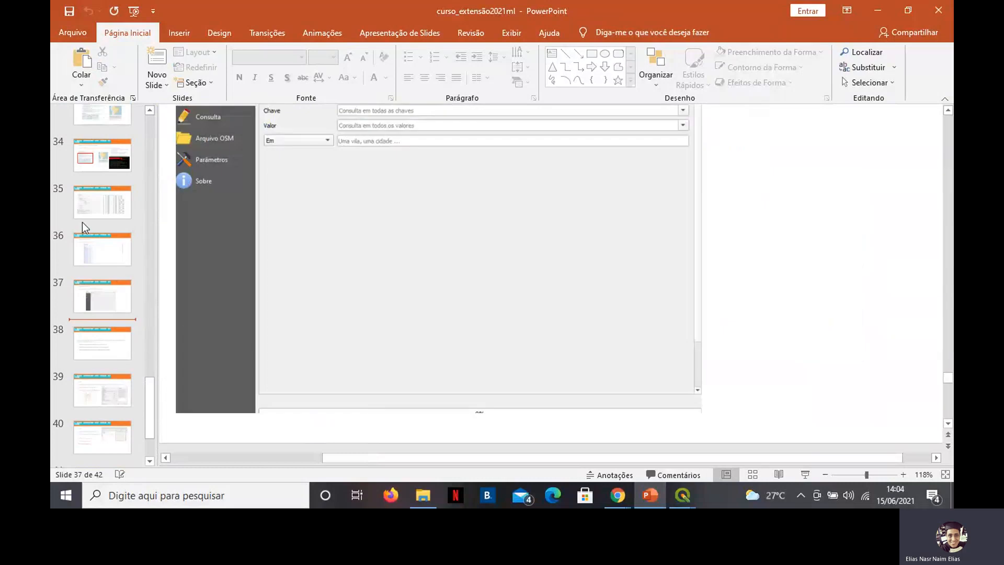
{"action": "scroll", "coordinate": [84, 224], "scroll_direction": "up", "scroll_amount": 5}
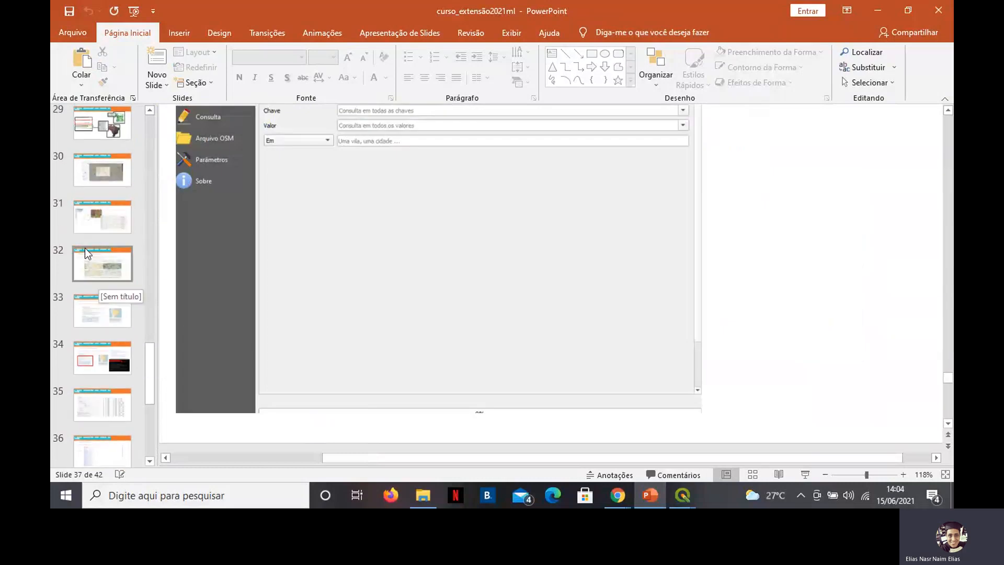
{"action": "left_click", "coordinate": [86, 232]}
{"action": "scroll", "coordinate": [114, 282], "scroll_direction": "down", "scroll_amount": 7}
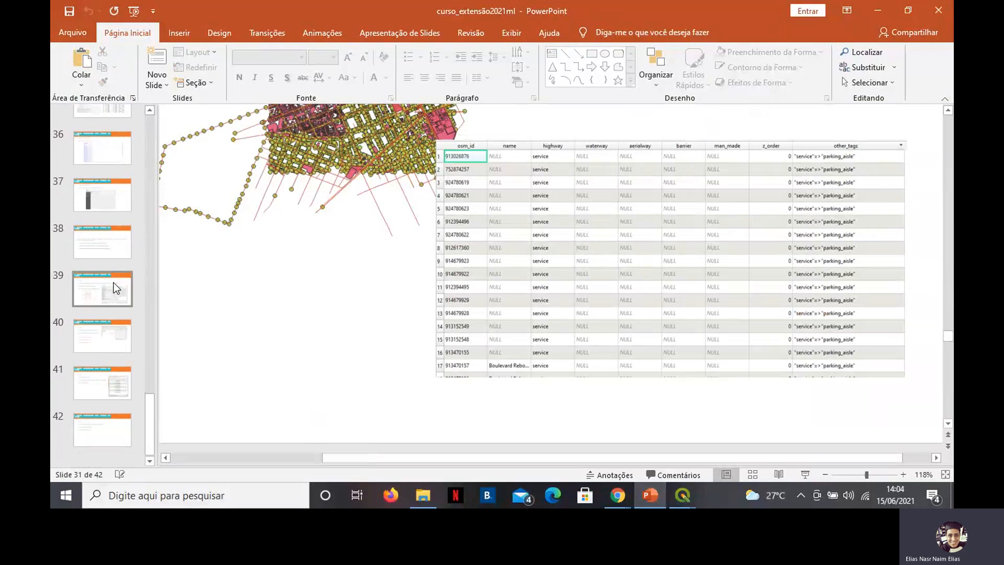
{"action": "left_click", "coordinate": [102, 343]}
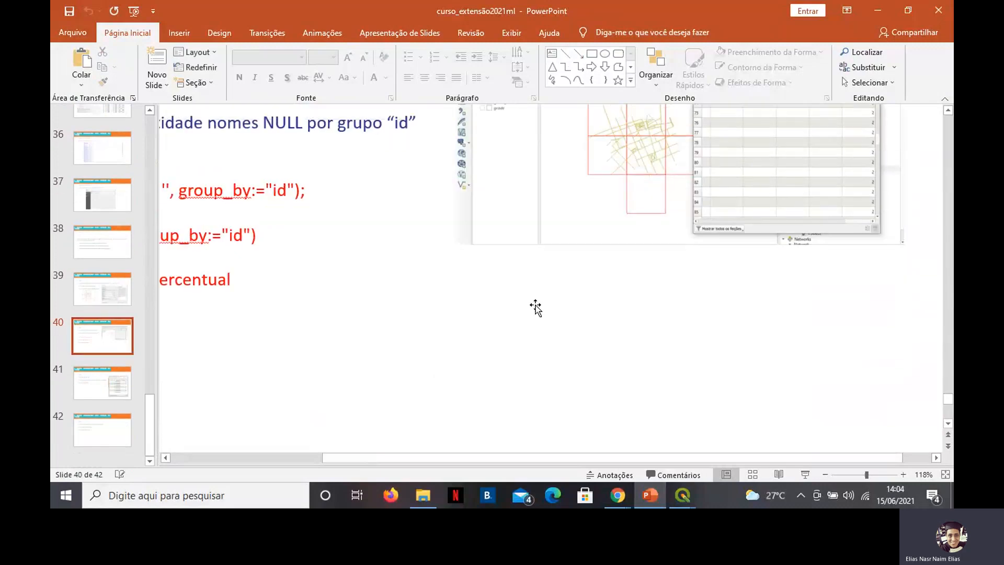
{"action": "left_click_drag", "start_coordinate": [950, 399], "coordinate": [951, 385]}
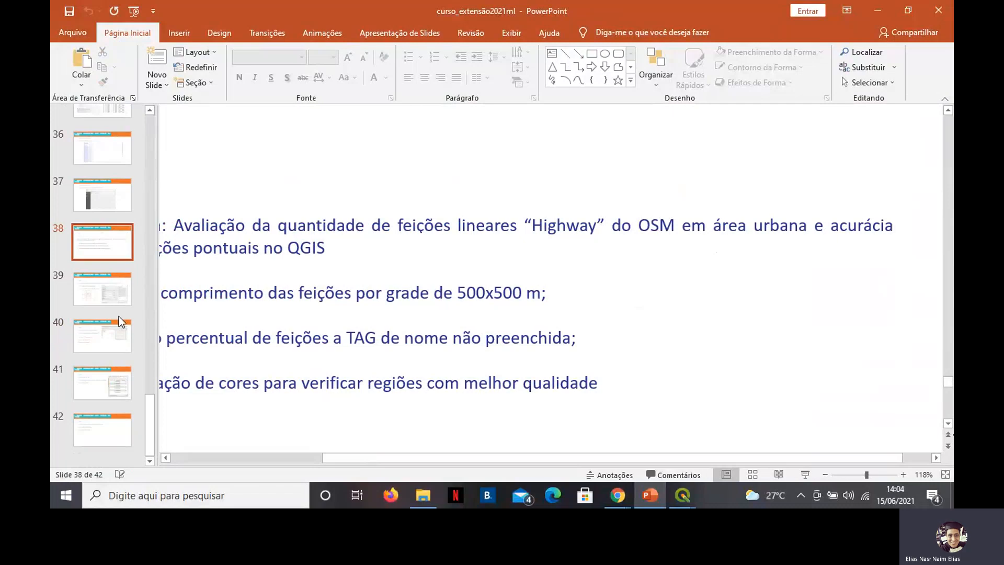
{"action": "left_click", "coordinate": [108, 342]}
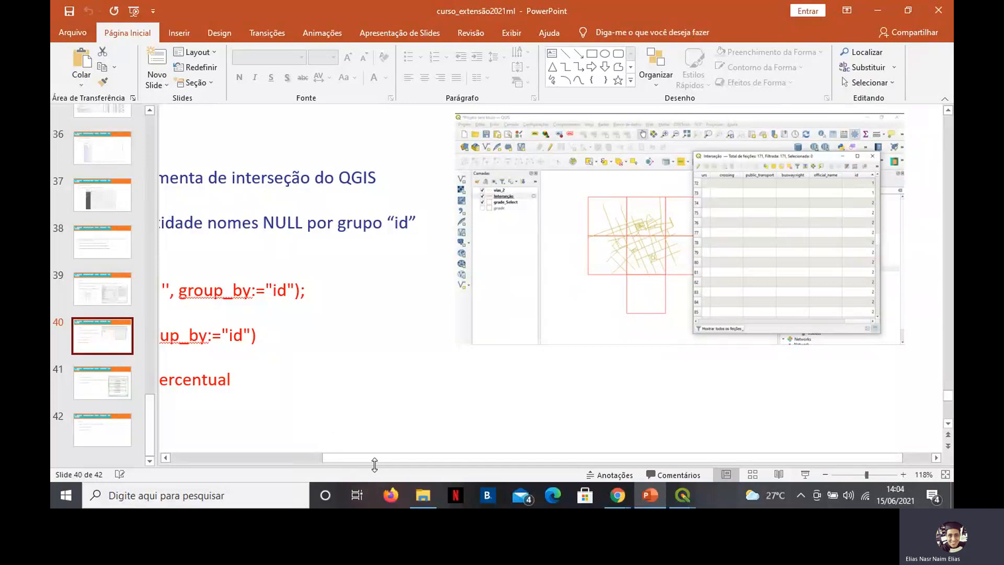
{"action": "left_click_drag", "start_coordinate": [375, 462], "coordinate": [268, 463]}
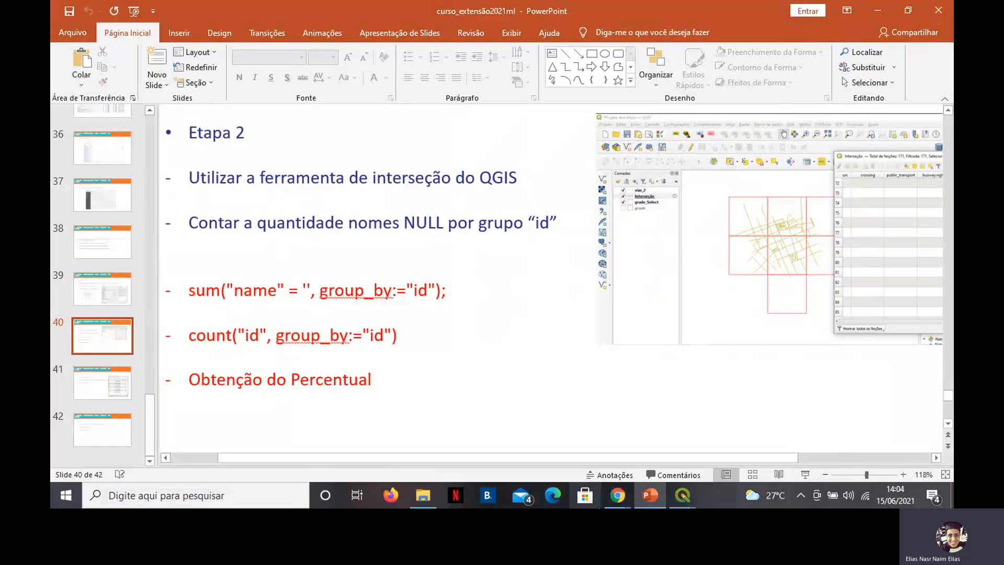
Switch to the Microsoft Teams meeting in Chrome and stop sharing the screen.
{"action": "mouse_move", "coordinate": [677, 496]}
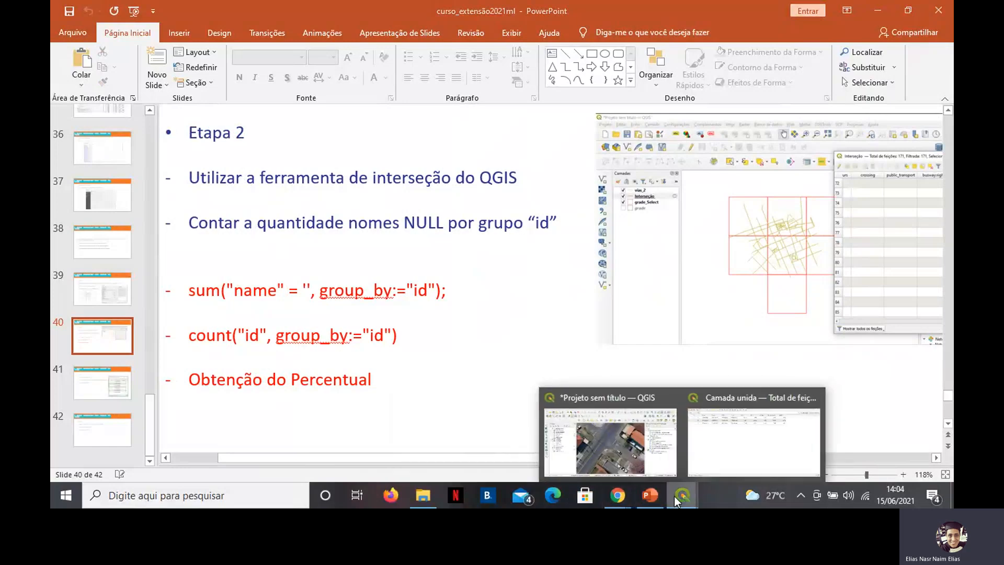
{"action": "left_click", "coordinate": [616, 448]}
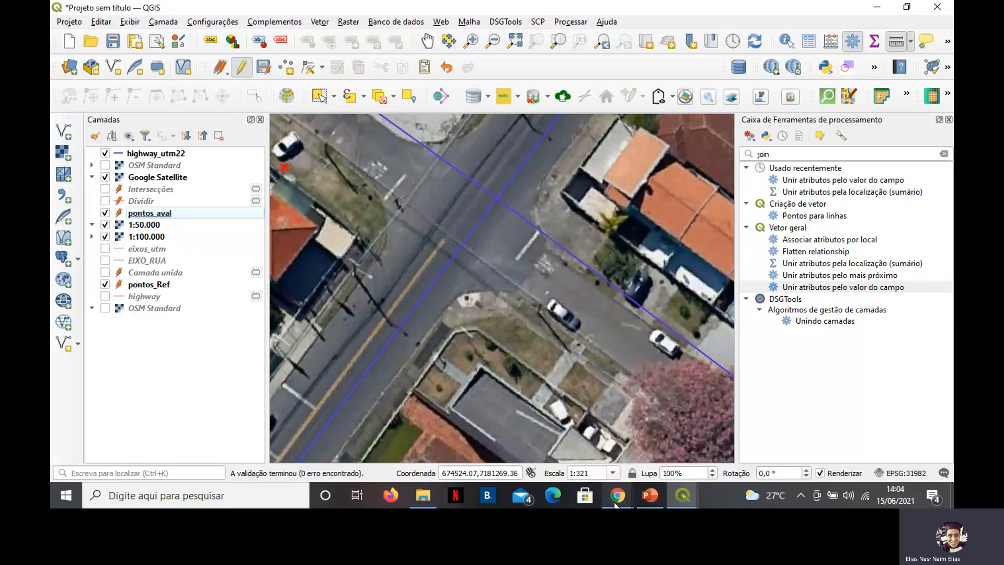
{"action": "mouse_move", "coordinate": [618, 495]}
{"action": "left_click", "coordinate": [481, 450]}
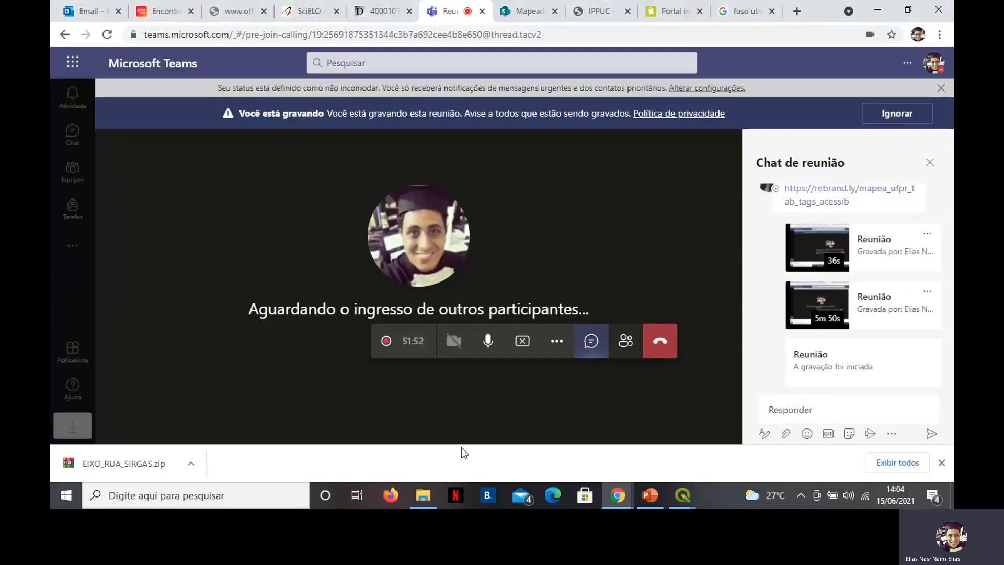
{"action": "left_click", "coordinate": [519, 346]}
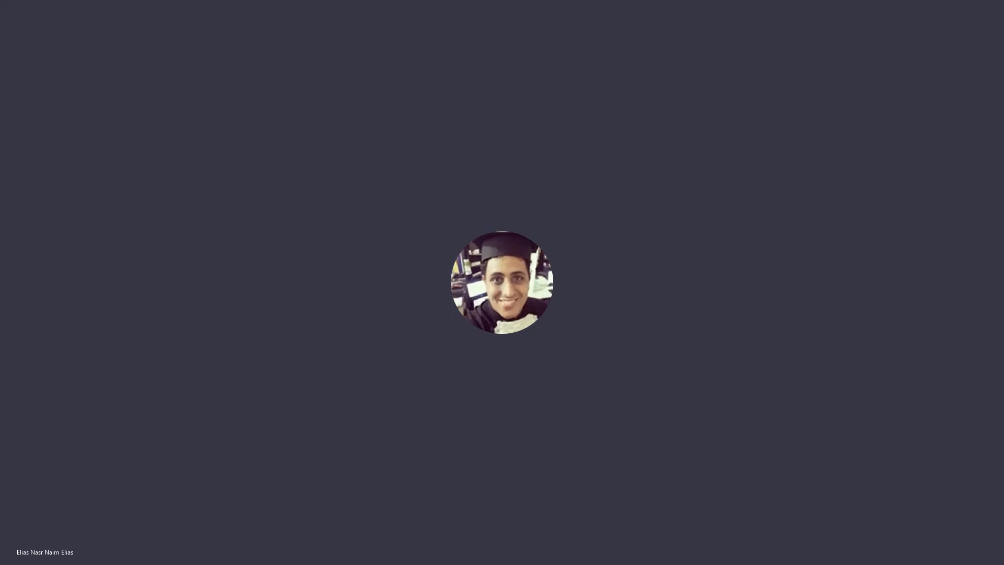